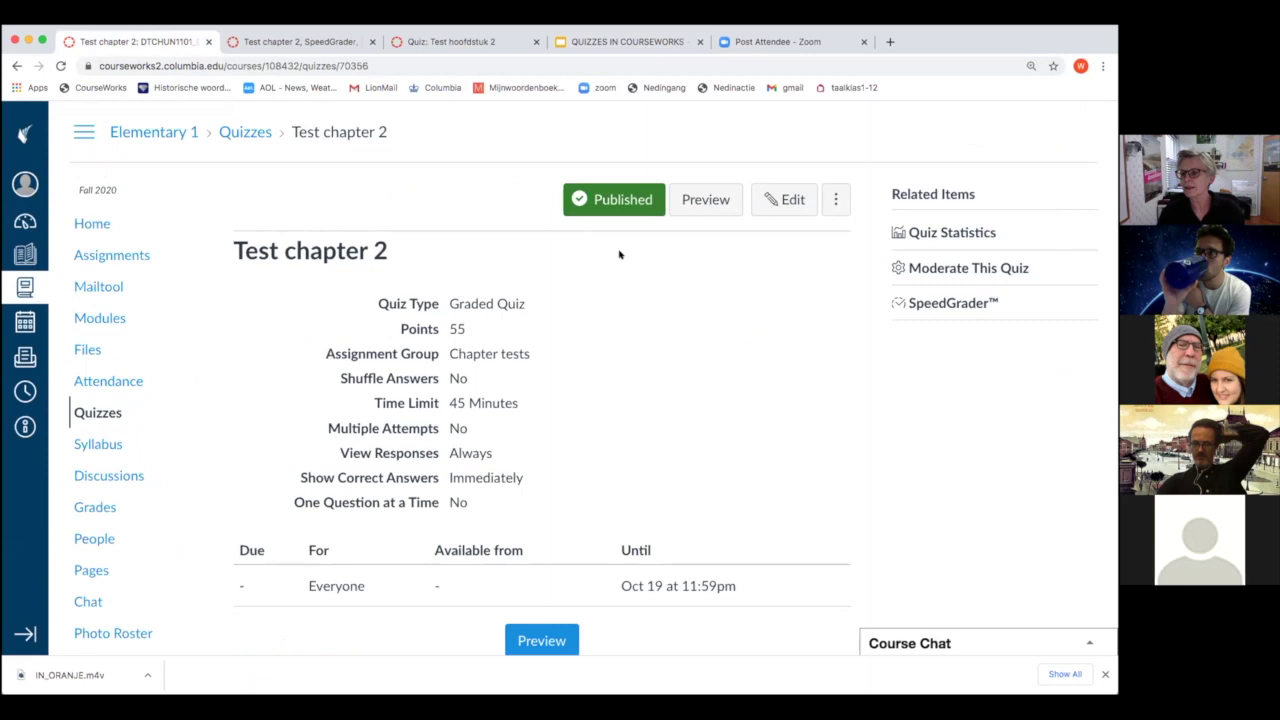
Preview the Test chapter 2 quiz and inspect the time choices for items a and b of Question 1
{"action": "left_click", "coordinate": [704, 201]}
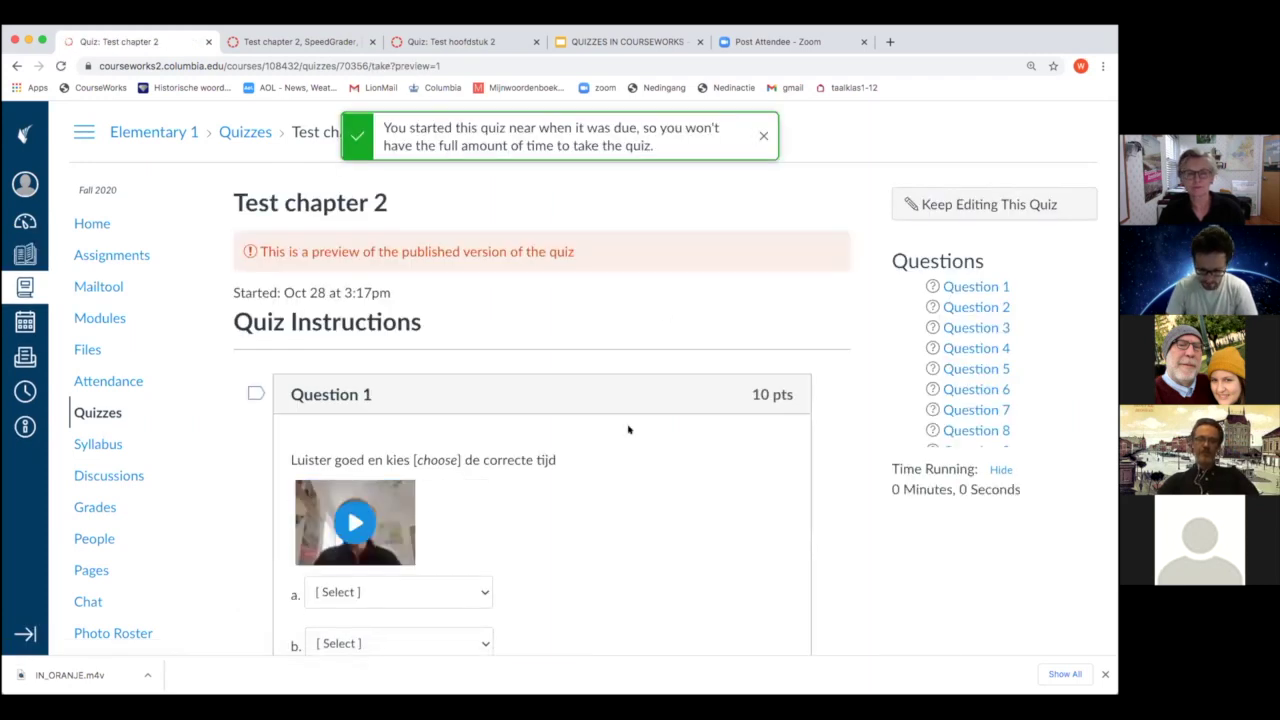
{"action": "scroll", "coordinate": [628, 429], "scroll_direction": "down", "scroll_amount": 5}
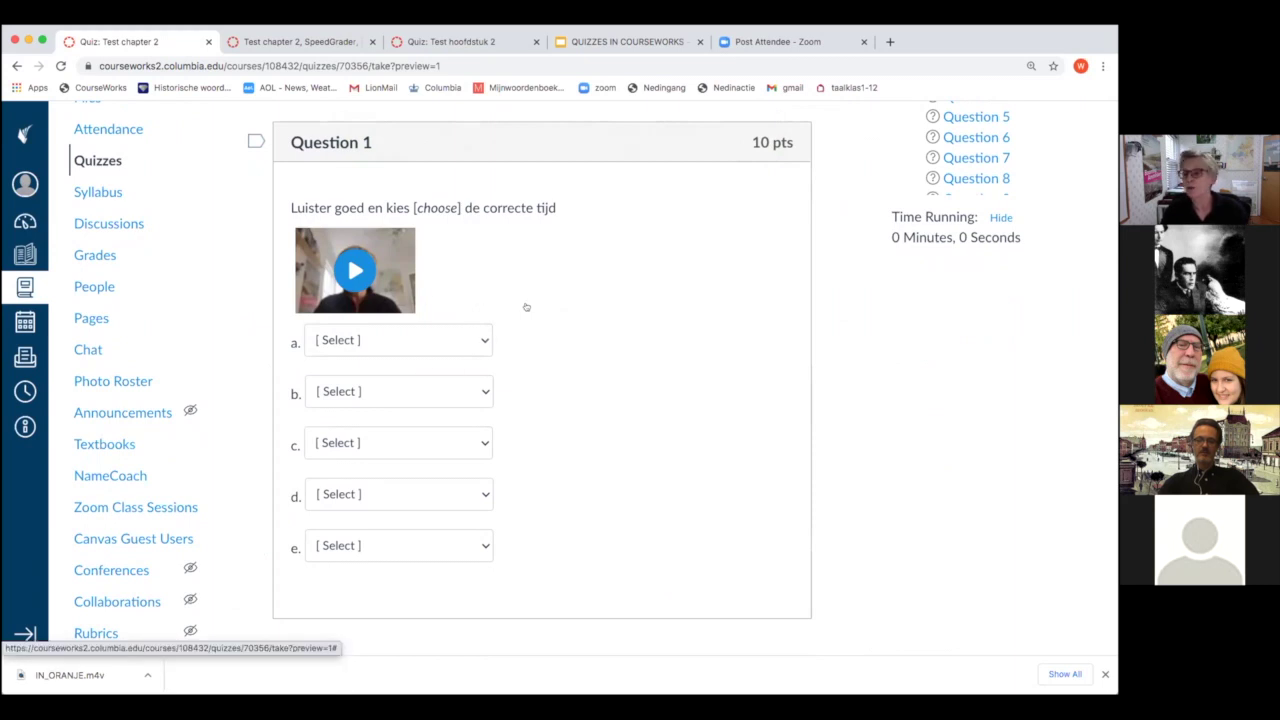
{"action": "left_click", "coordinate": [485, 341]}
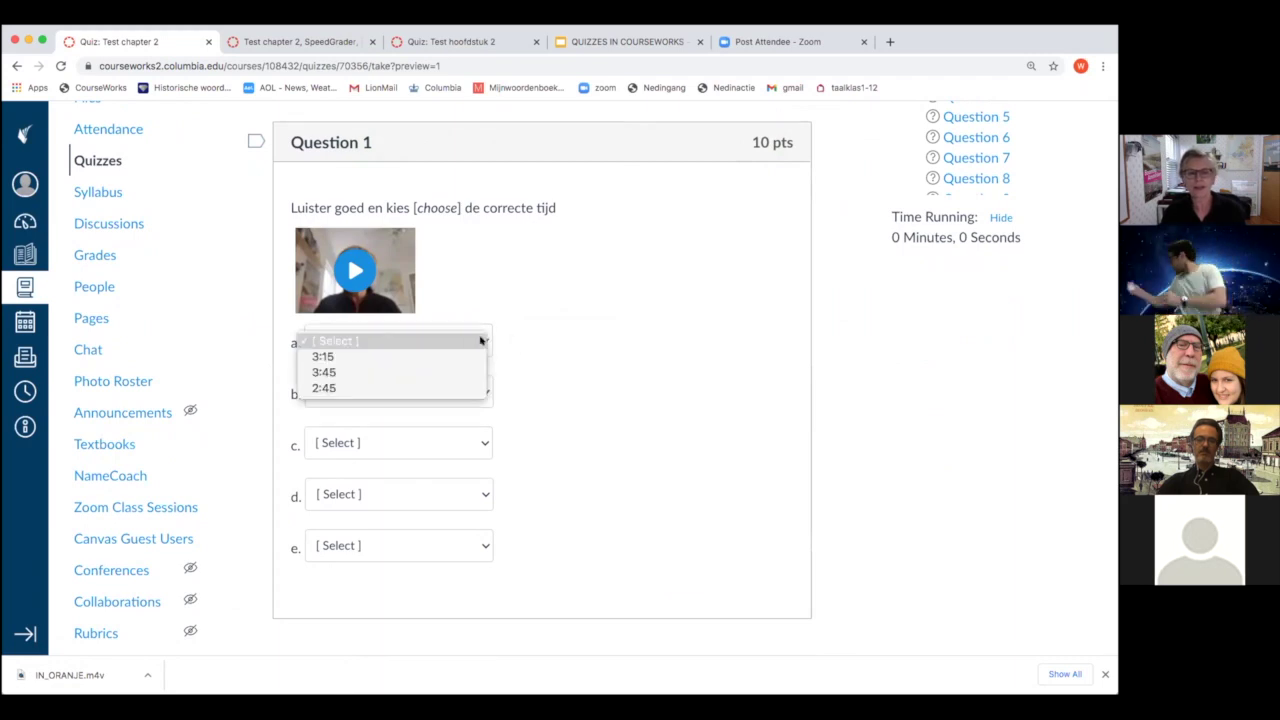
{"action": "left_click", "coordinate": [485, 393]}
{"action": "left_click", "coordinate": [485, 393]}
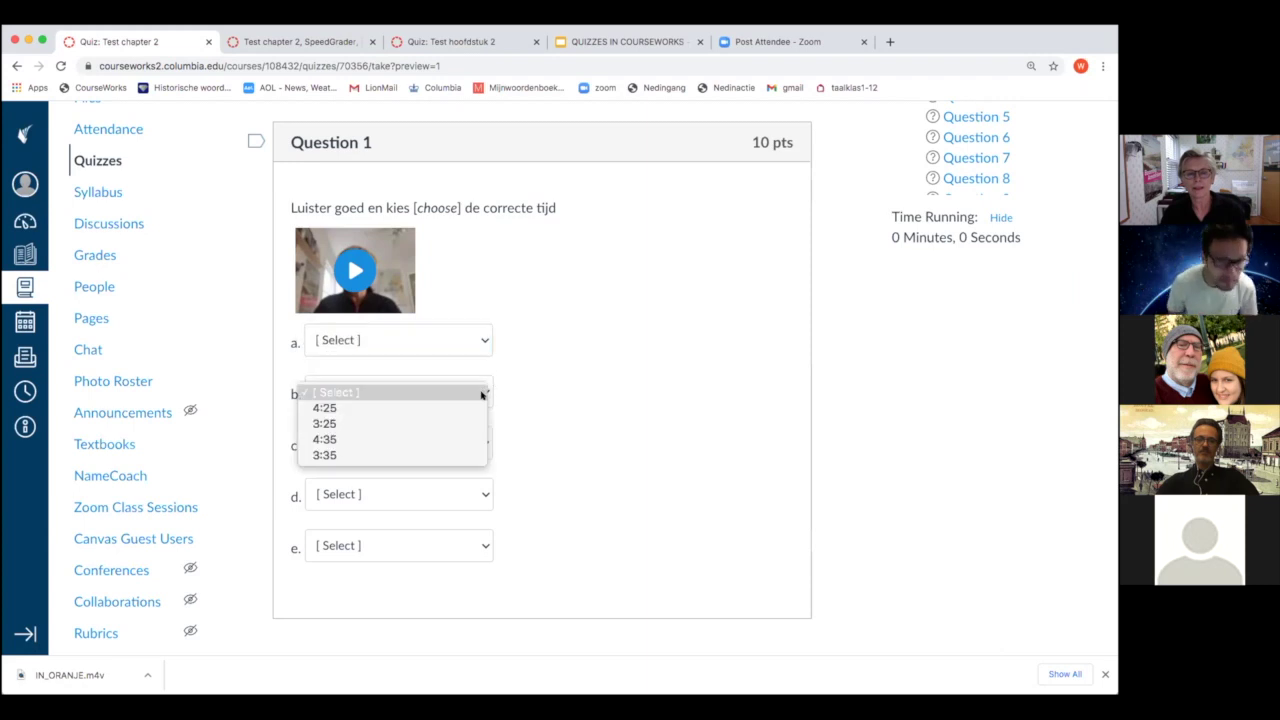
{"action": "left_click", "coordinate": [750, 343]}
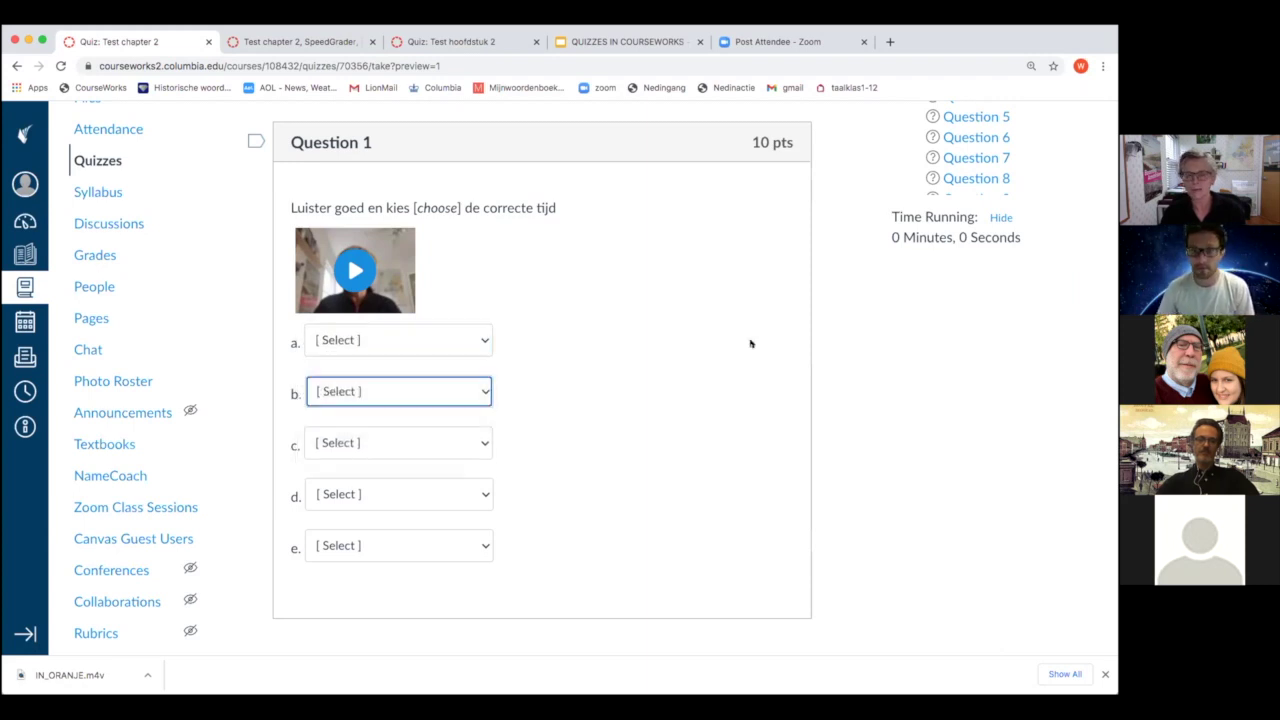
Review the word order essay in Question 2 and the possessive pronoun blanks in Question 3
{"action": "scroll", "coordinate": [750, 343], "scroll_direction": "down", "scroll_amount": 3}
{"action": "scroll", "coordinate": [750, 343], "scroll_direction": "down", "scroll_amount": 5}
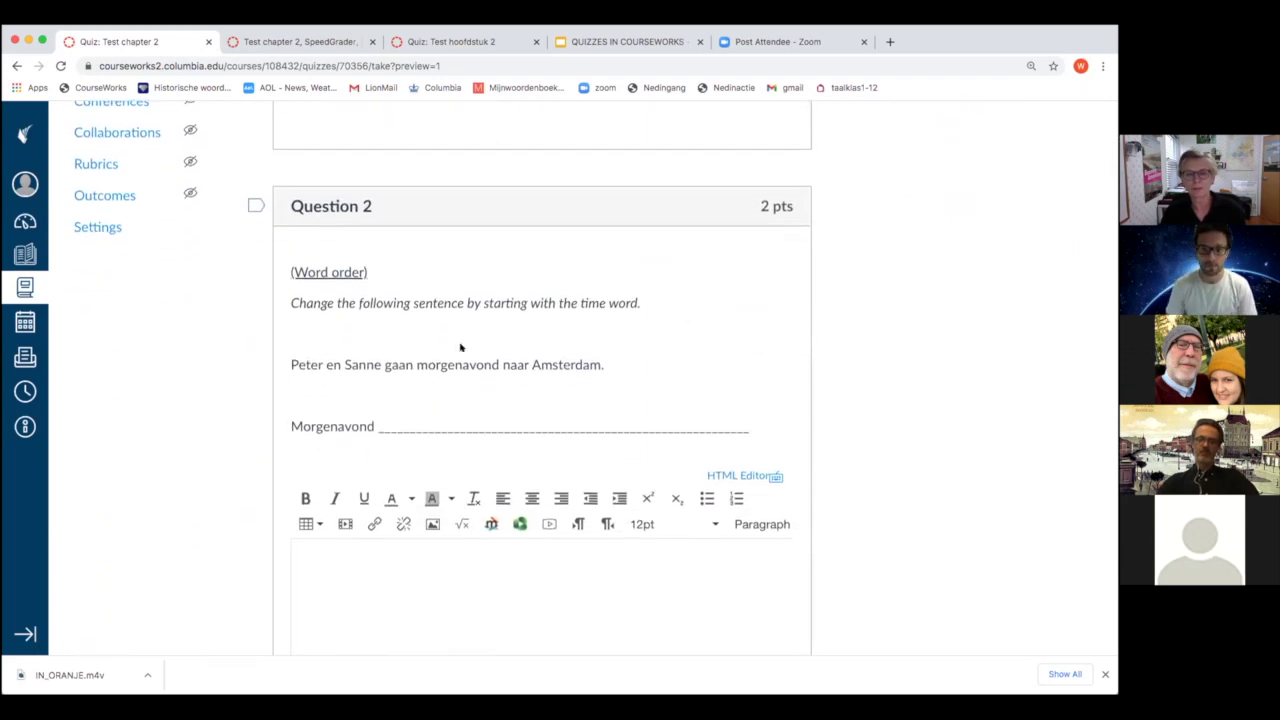
{"action": "scroll", "coordinate": [461, 347], "scroll_direction": "down", "scroll_amount": 1}
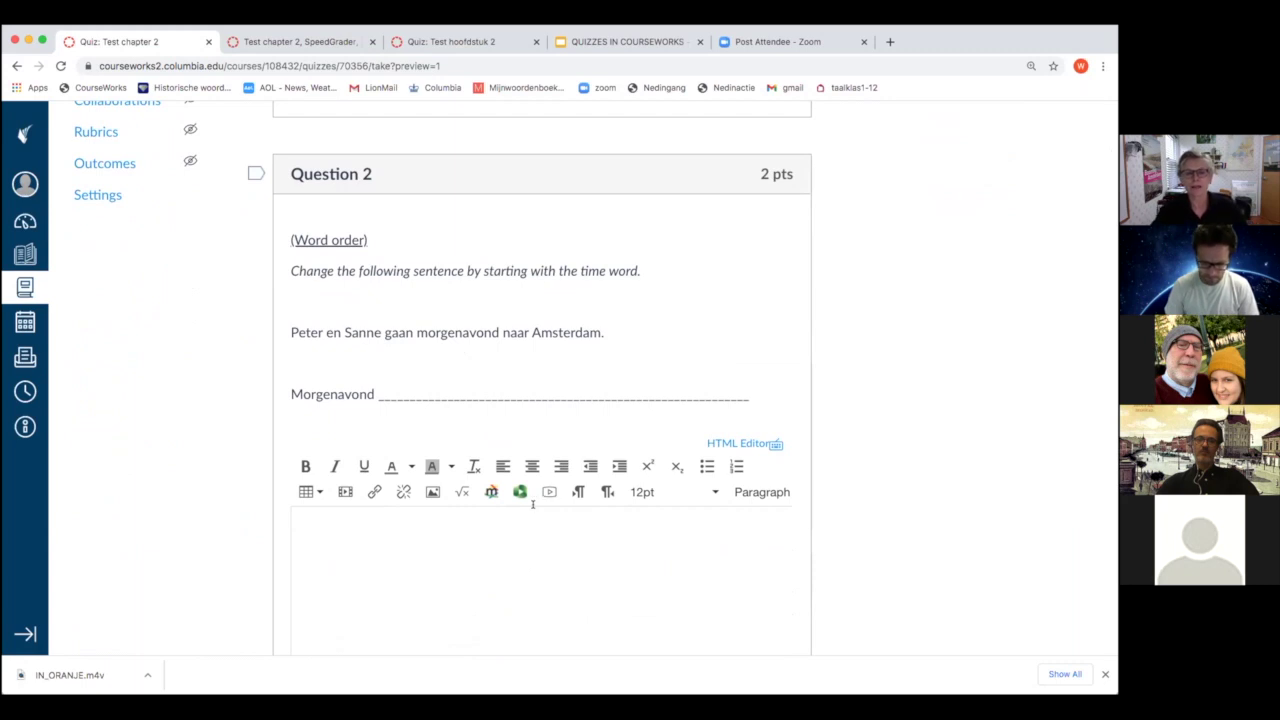
{"action": "scroll", "coordinate": [533, 505], "scroll_direction": "down", "scroll_amount": 5}
{"action": "scroll", "coordinate": [533, 504], "scroll_direction": "down", "scroll_amount": 8}
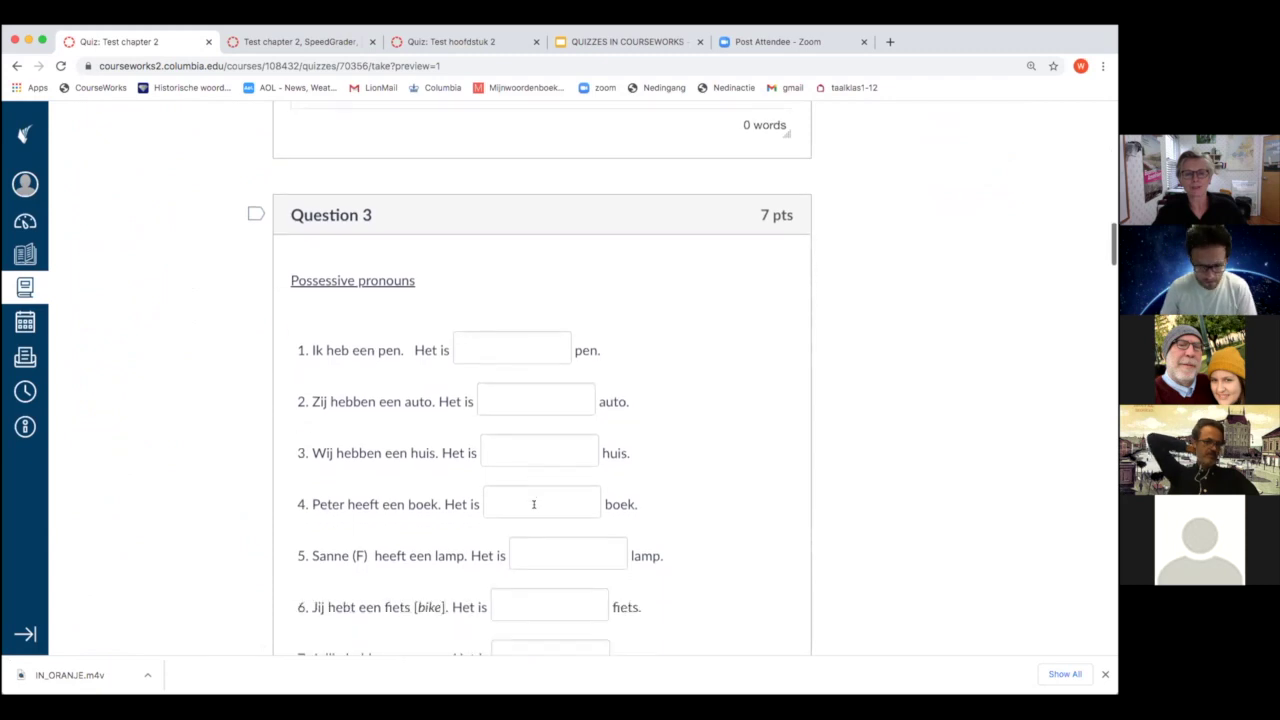
{"action": "scroll", "coordinate": [534, 503], "scroll_direction": "down", "scroll_amount": 2}
{"action": "left_click", "coordinate": [534, 256]}
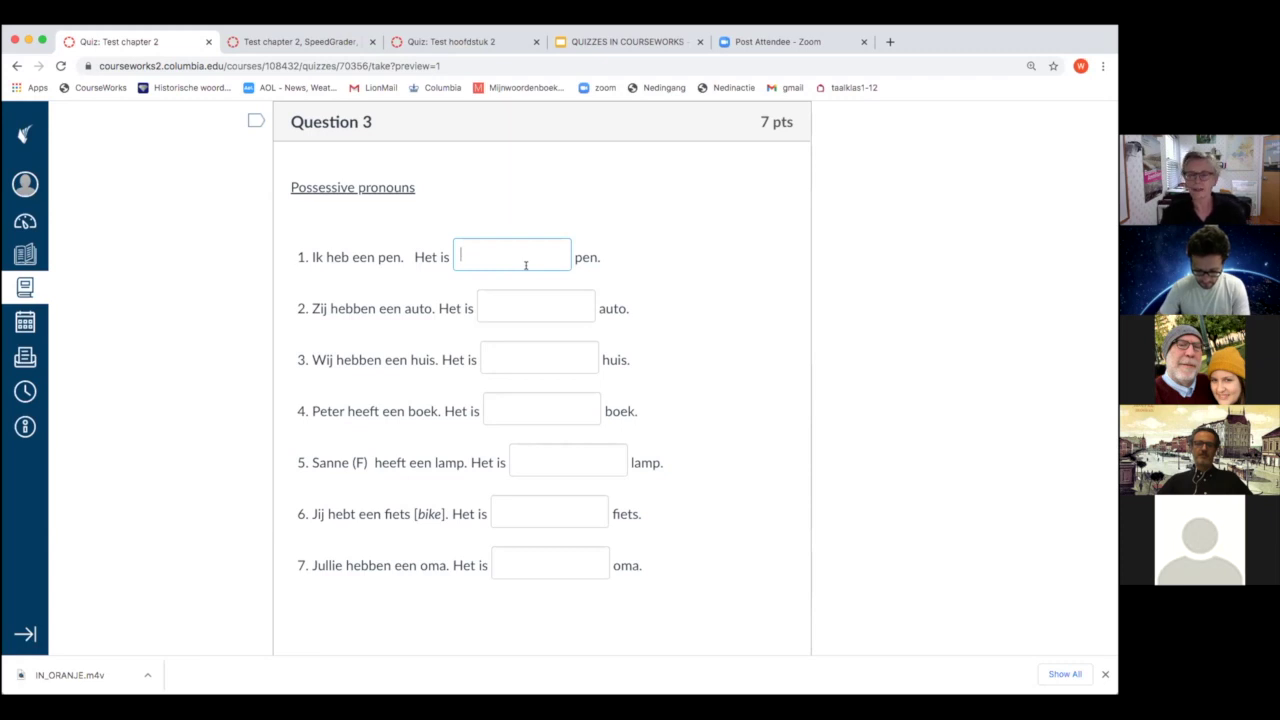
Inspect the preposition choices for the first sentence of Question 4
{"action": "scroll", "coordinate": [525, 270], "scroll_direction": "down", "scroll_amount": 5}
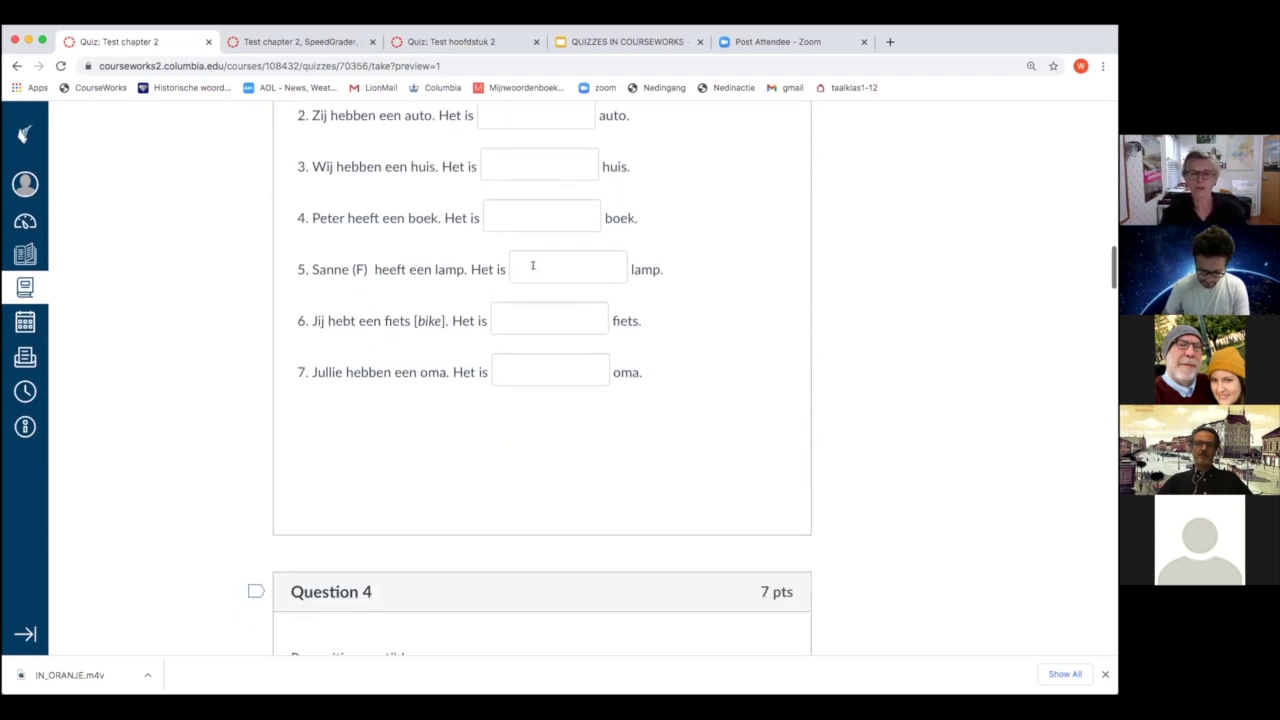
{"action": "scroll", "coordinate": [533, 271], "scroll_direction": "down", "scroll_amount": 5}
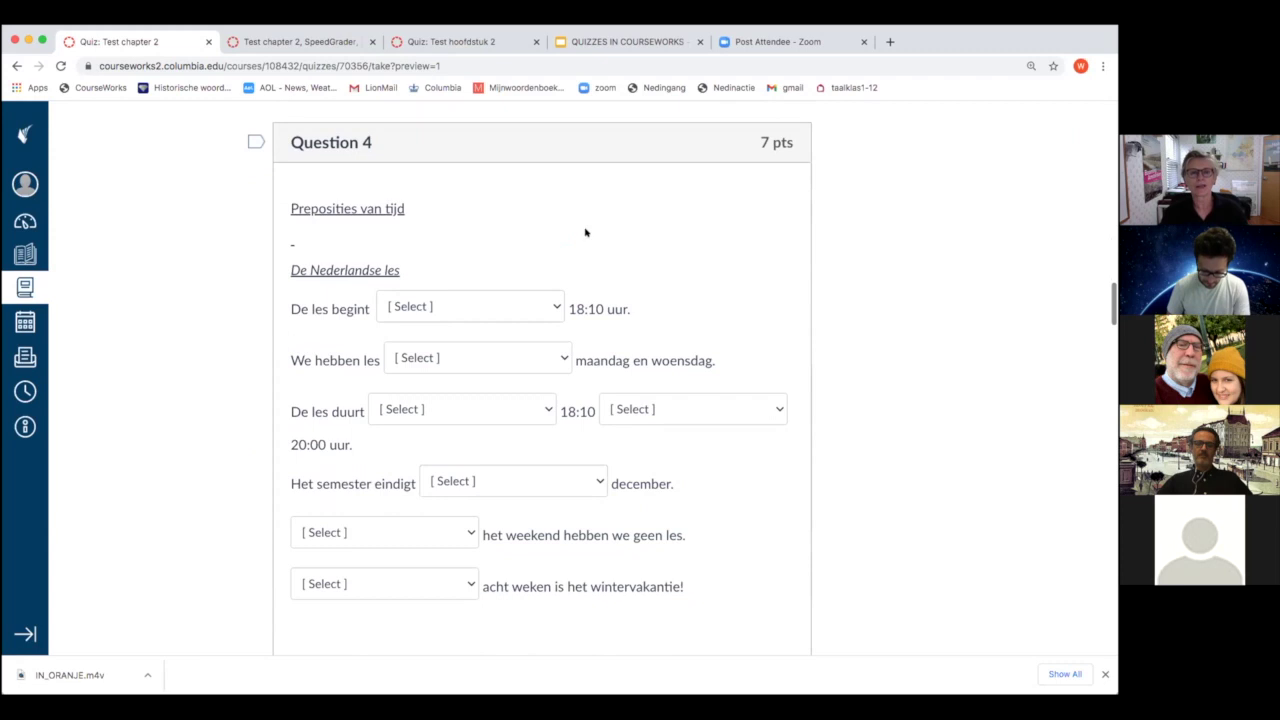
{"action": "scroll", "coordinate": [585, 232], "scroll_direction": "down", "scroll_amount": 1}
{"action": "left_click", "coordinate": [555, 259]}
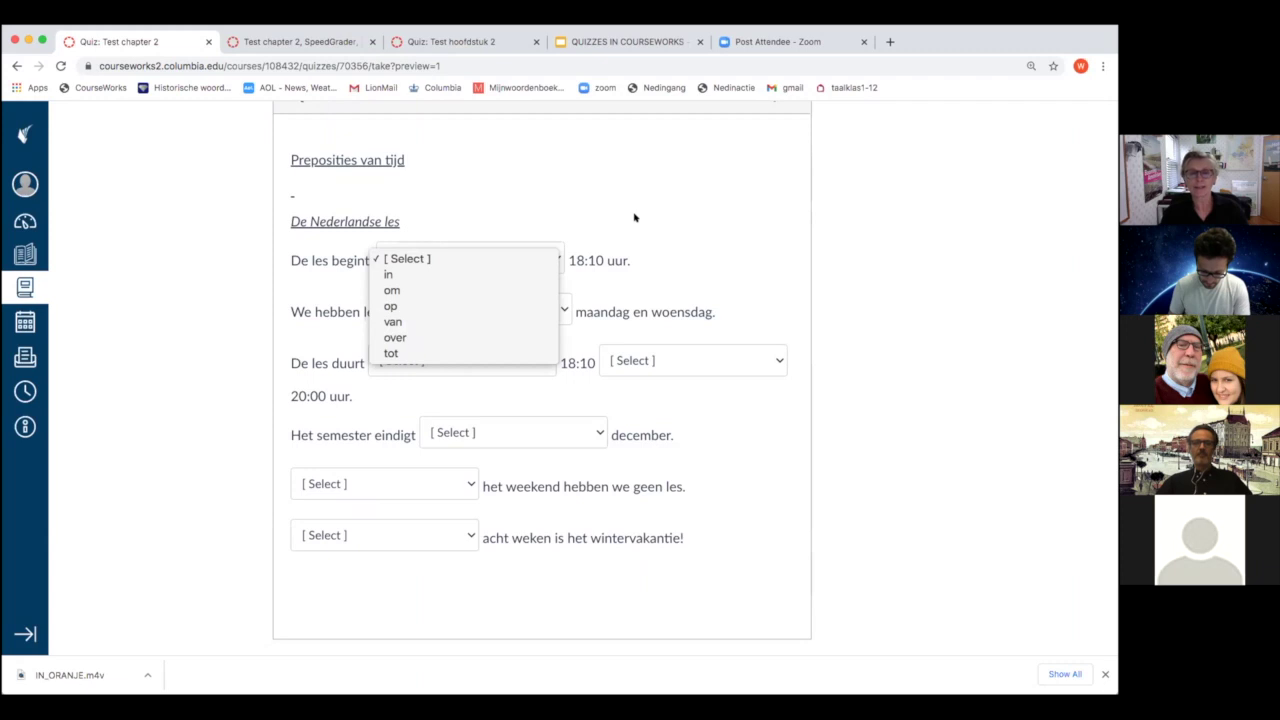
{"action": "left_click", "coordinate": [794, 298]}
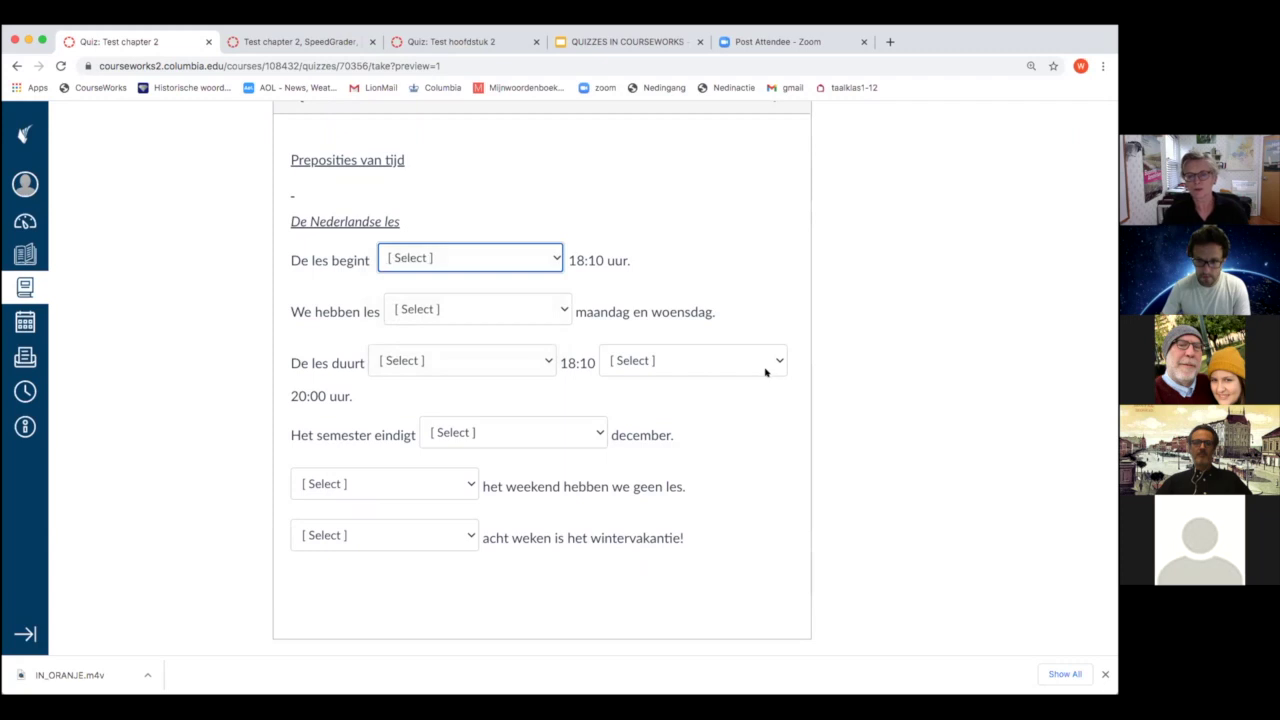
Review the word bank and the fill-in sentences of the "Vul het correcte woord in" question
{"action": "scroll", "coordinate": [745, 400], "scroll_direction": "down", "scroll_amount": 10}
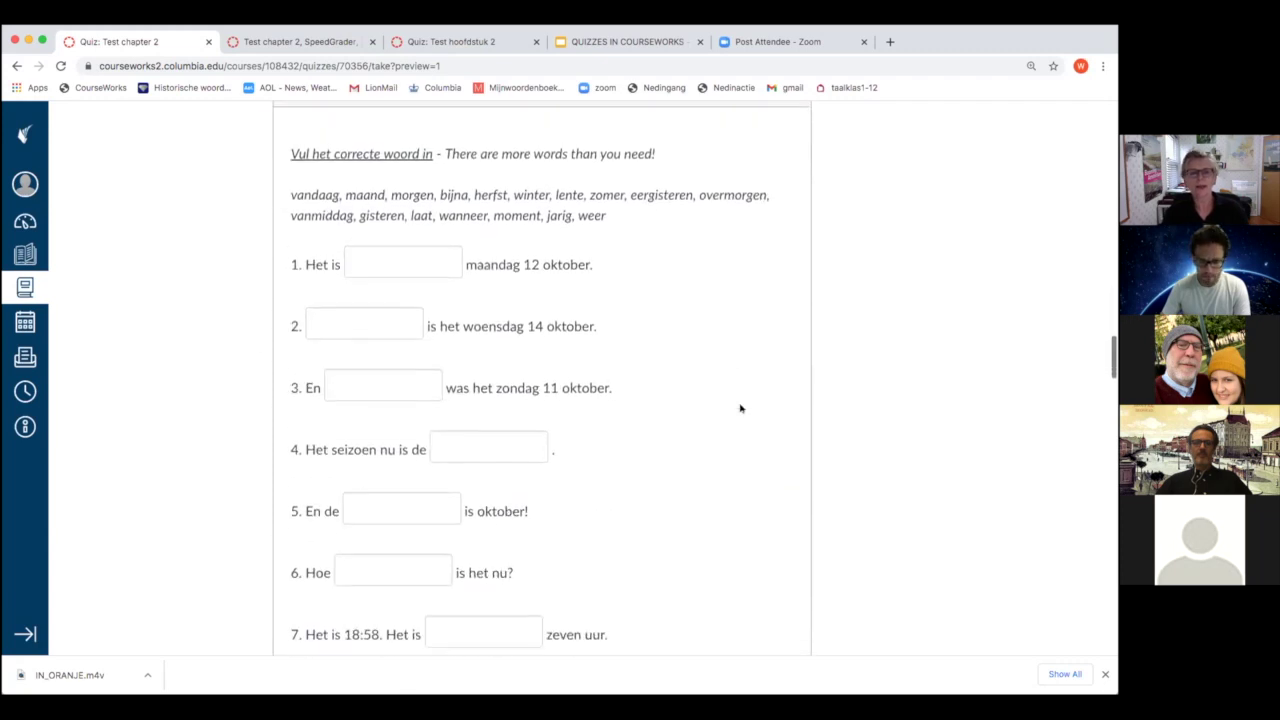
{"action": "scroll", "coordinate": [741, 408], "scroll_direction": "down", "scroll_amount": 6}
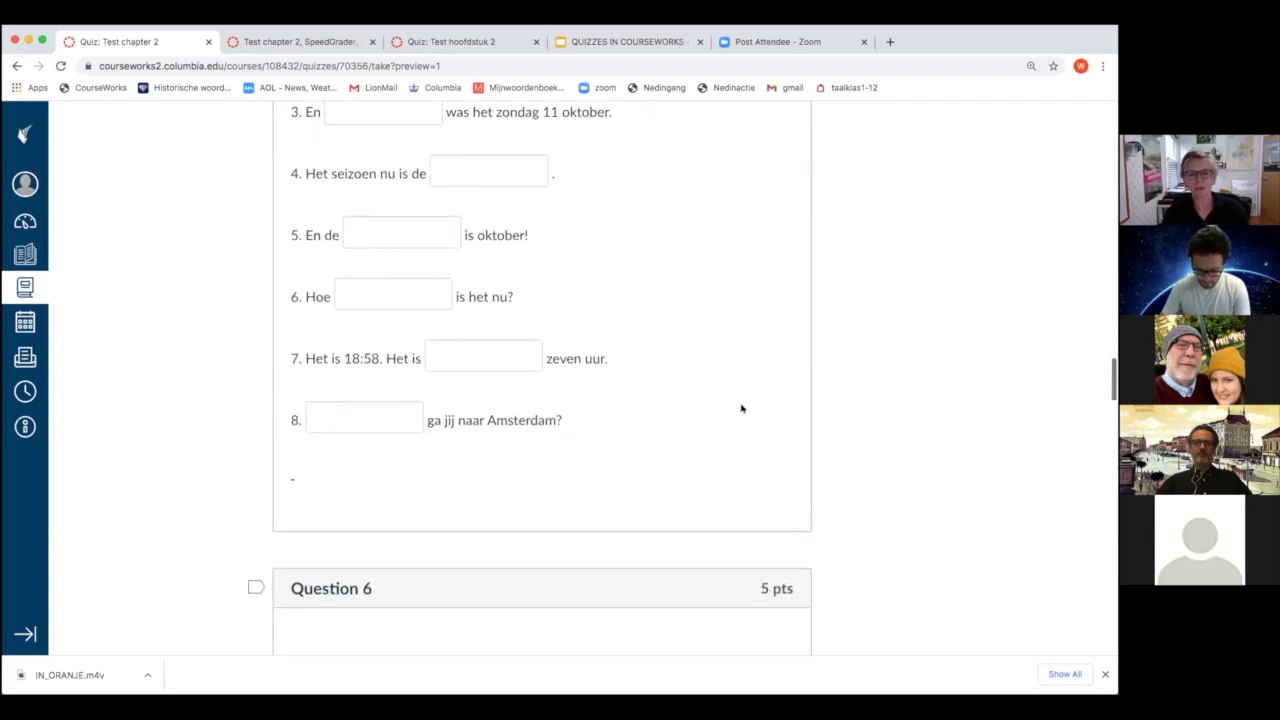
{"action": "scroll", "coordinate": [598, 297], "scroll_direction": "up", "scroll_amount": 5}
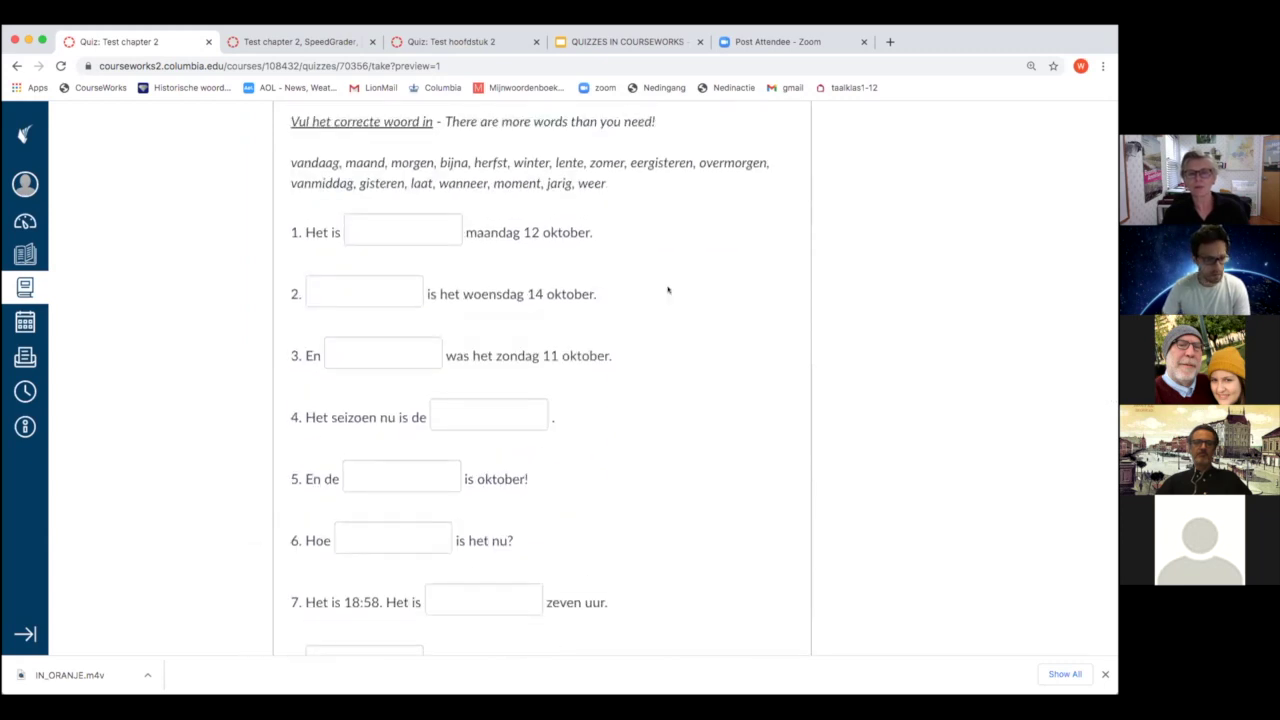
Inspect the matching choices offered for "vanmorgen" in Question 6
{"action": "scroll", "coordinate": [669, 289], "scroll_direction": "down", "scroll_amount": 5}
{"action": "scroll", "coordinate": [669, 289], "scroll_direction": "down", "scroll_amount": 2}
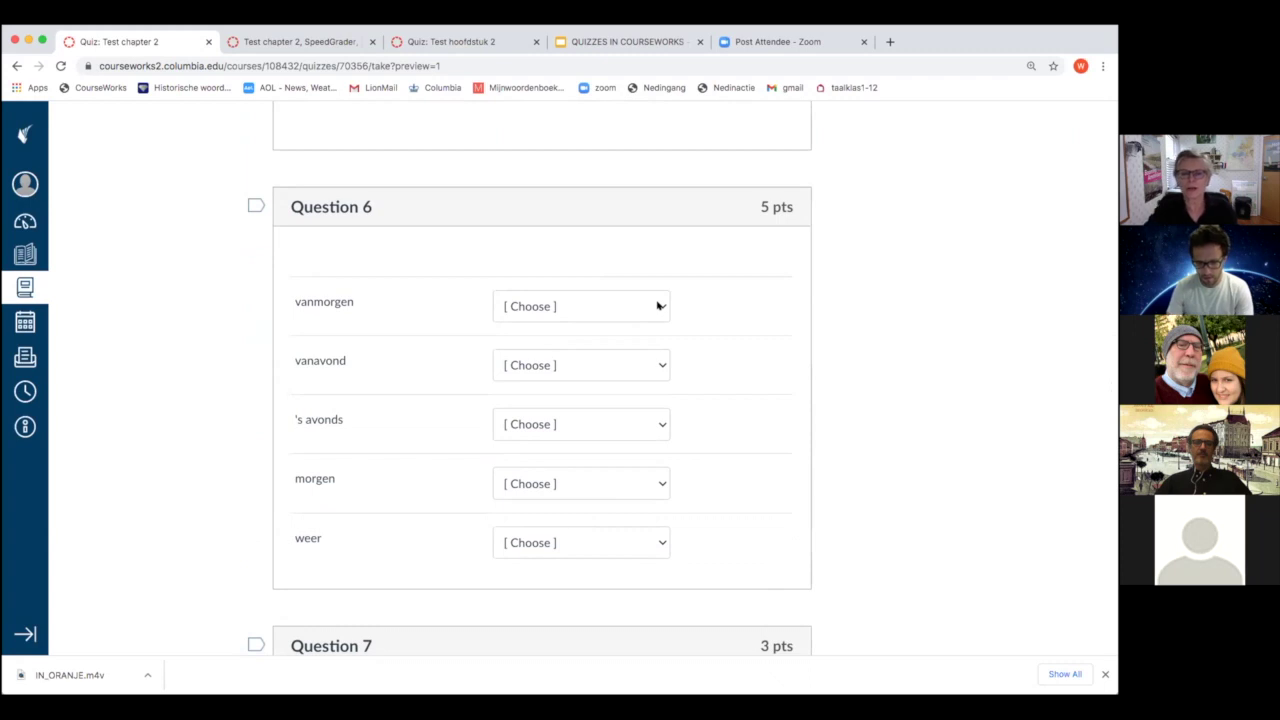
{"action": "left_click", "coordinate": [658, 305]}
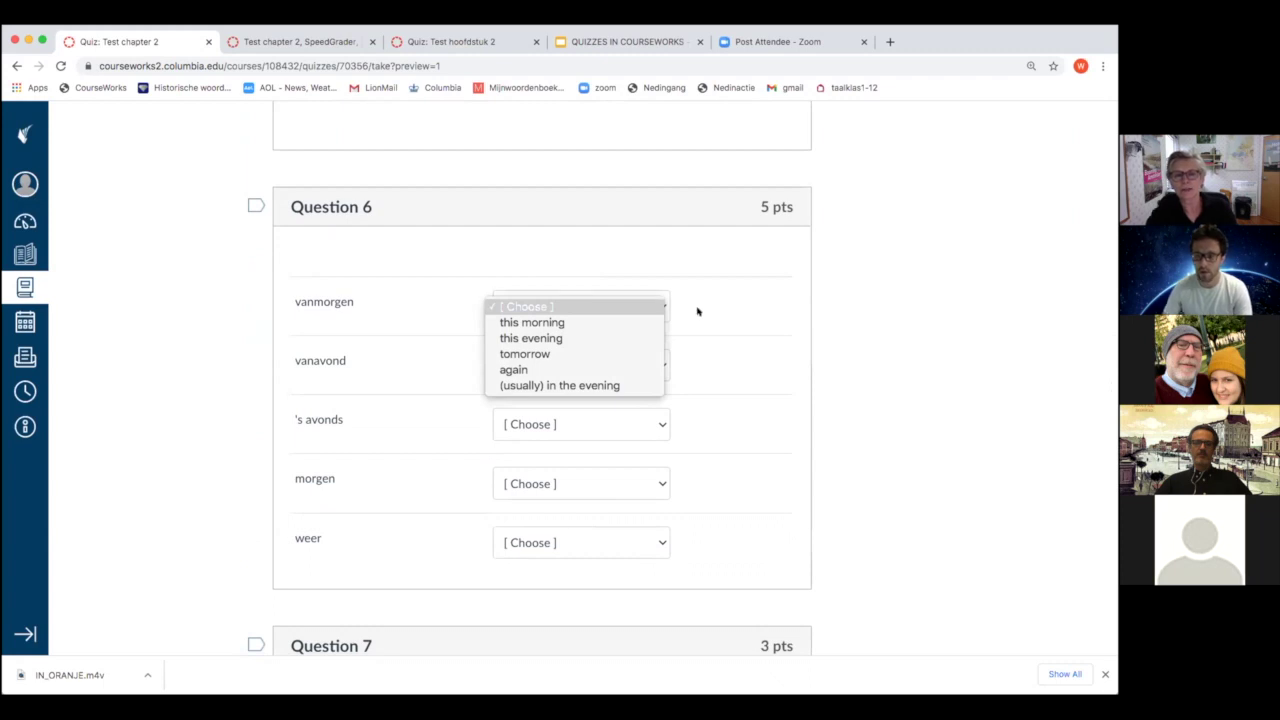
{"action": "left_click", "coordinate": [698, 311]}
Review the picture description in Question 7 and inspect the choices for "Zij heeft lang haar"
{"action": "scroll", "coordinate": [756, 315], "scroll_direction": "down", "scroll_amount": 5}
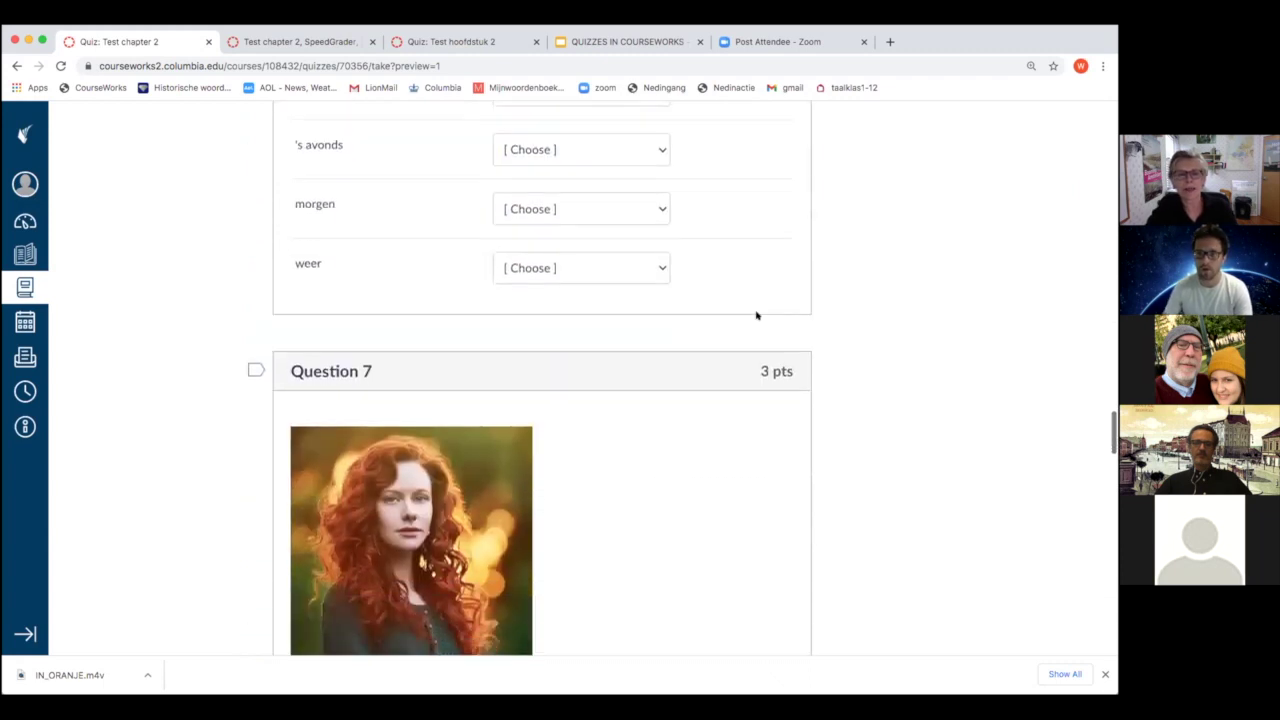
{"action": "scroll", "coordinate": [756, 315], "scroll_direction": "down", "scroll_amount": 5}
{"action": "scroll", "coordinate": [756, 315], "scroll_direction": "down", "scroll_amount": 1}
{"action": "scroll", "coordinate": [756, 315], "scroll_direction": "up", "scroll_amount": 4}
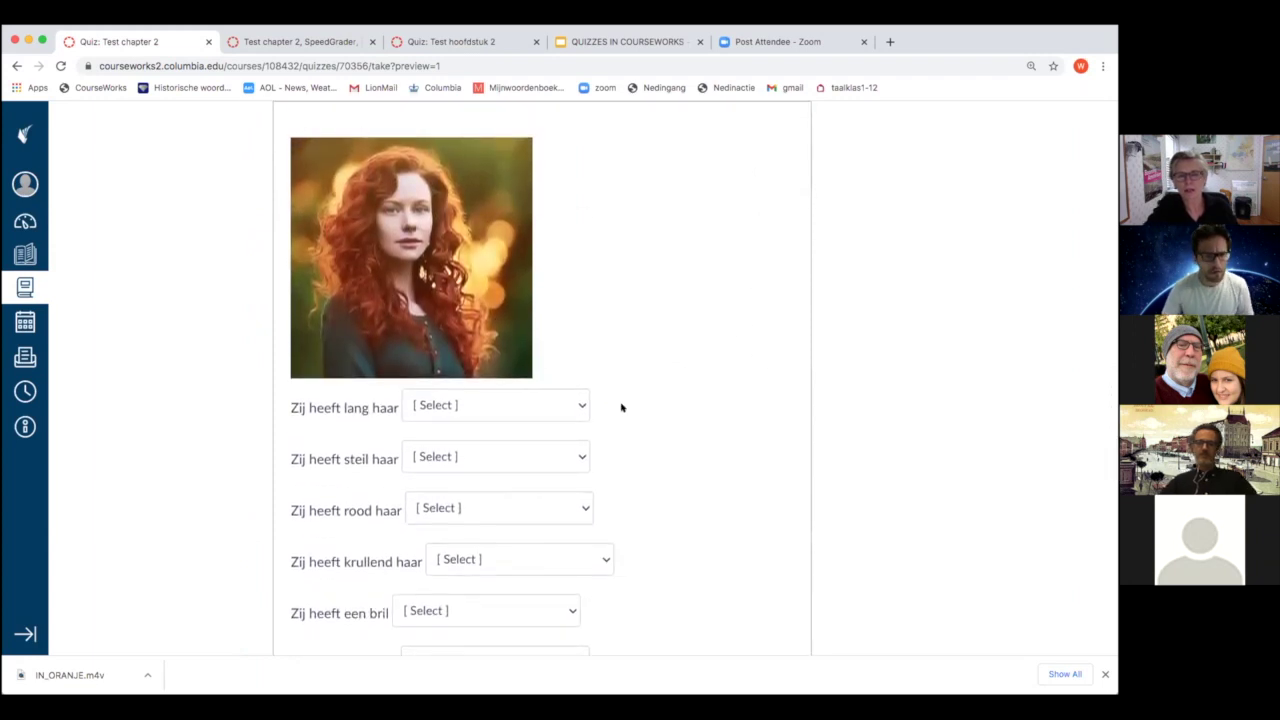
{"action": "left_click", "coordinate": [577, 406]}
{"action": "left_click", "coordinate": [741, 372]}
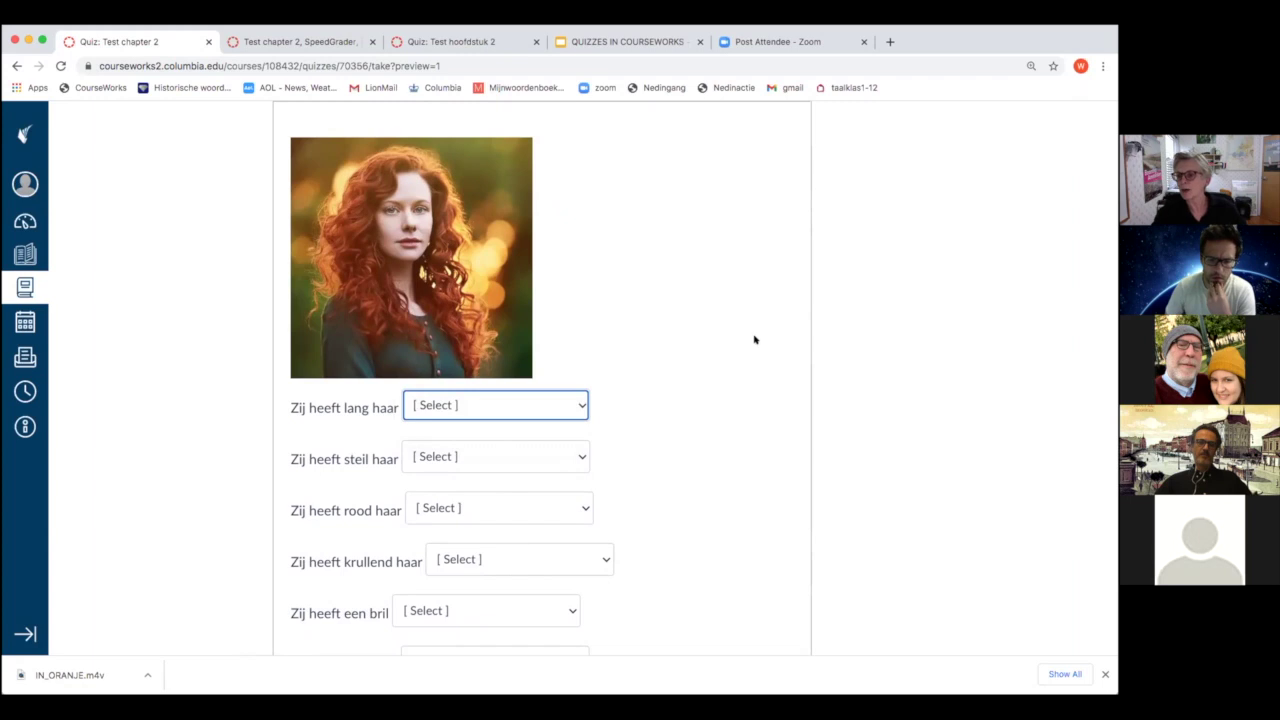
Look through Questions 8 to 10, covering the man's description, the family reading passage and "jarig of verjaardag"
{"action": "scroll", "coordinate": [754, 340], "scroll_direction": "down", "scroll_amount": 10}
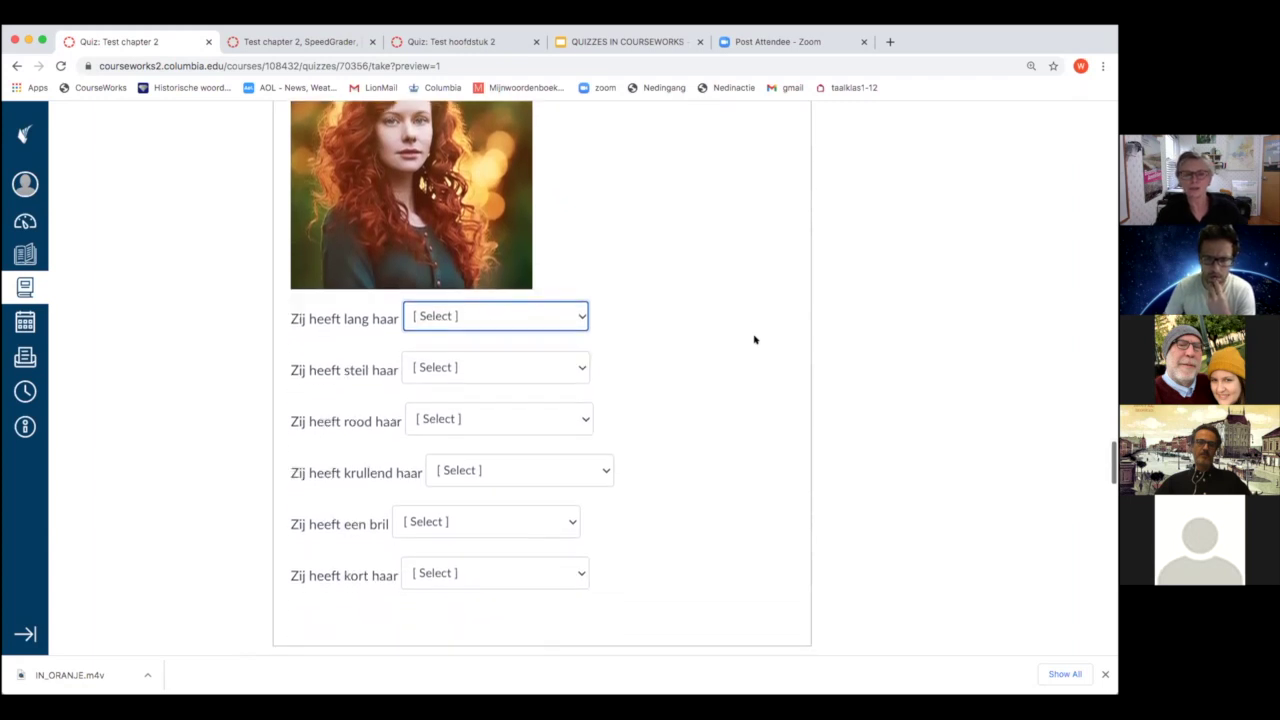
{"action": "scroll", "coordinate": [754, 340], "scroll_direction": "down", "scroll_amount": 6}
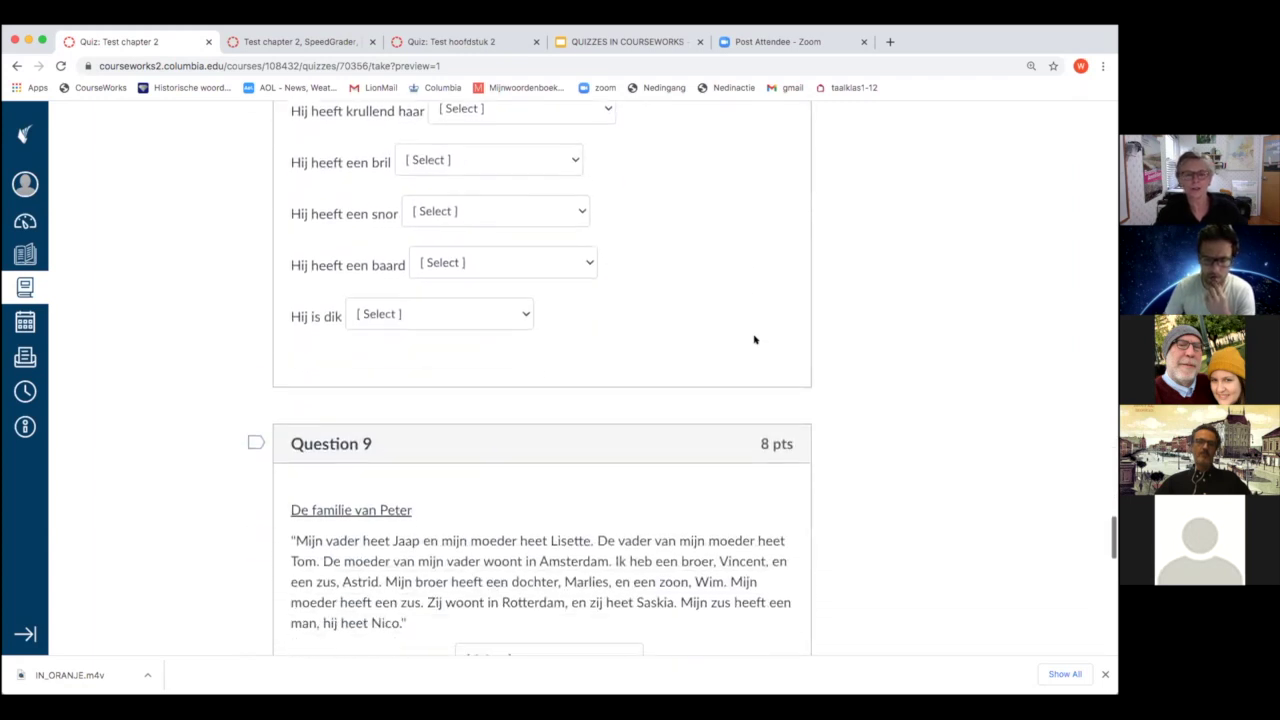
{"action": "scroll", "coordinate": [754, 340], "scroll_direction": "down", "scroll_amount": 12}
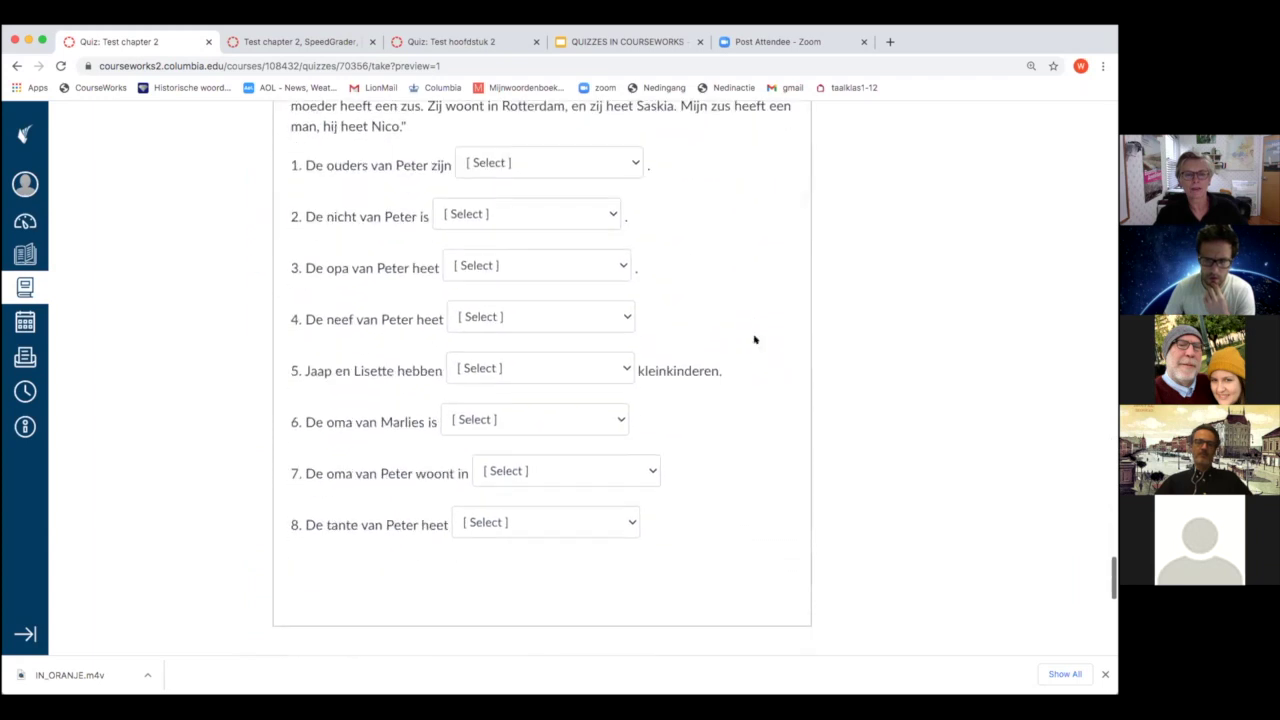
{"action": "scroll", "coordinate": [754, 338], "scroll_direction": "down", "scroll_amount": 3}
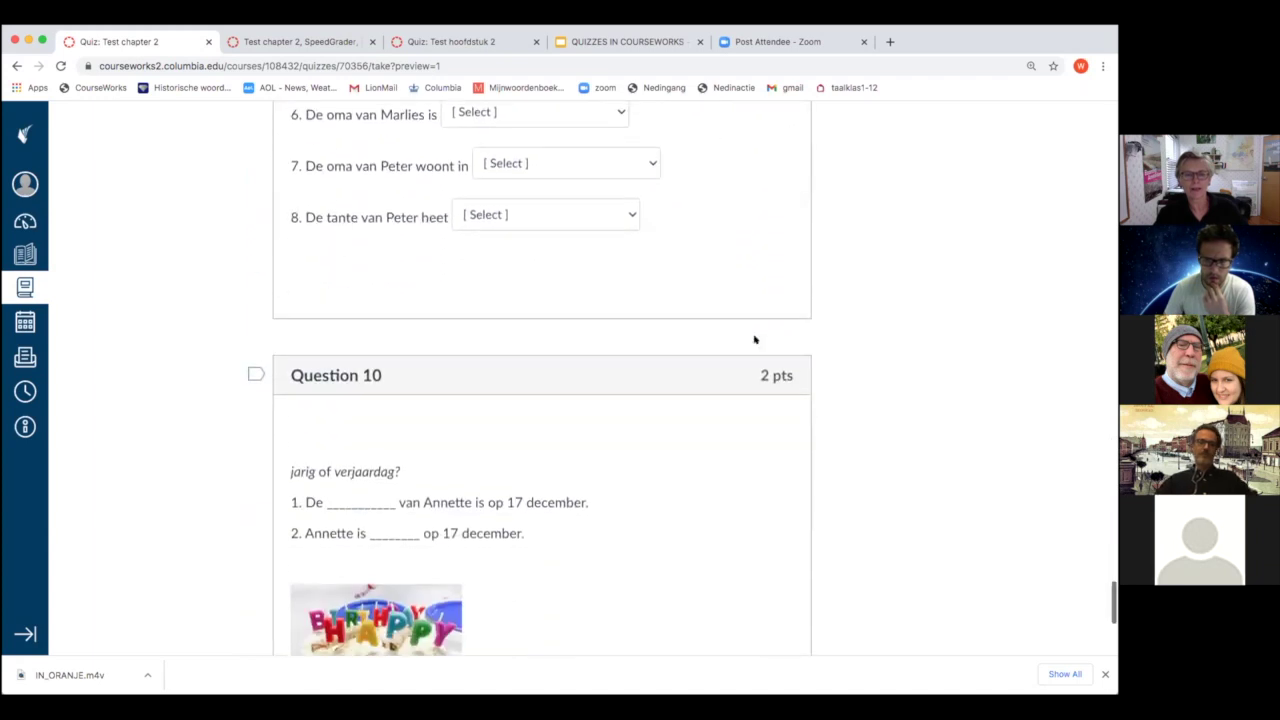
{"action": "scroll", "coordinate": [652, 472], "scroll_direction": "down", "scroll_amount": 1}
{"action": "scroll", "coordinate": [652, 472], "scroll_direction": "down", "scroll_amount": 1}
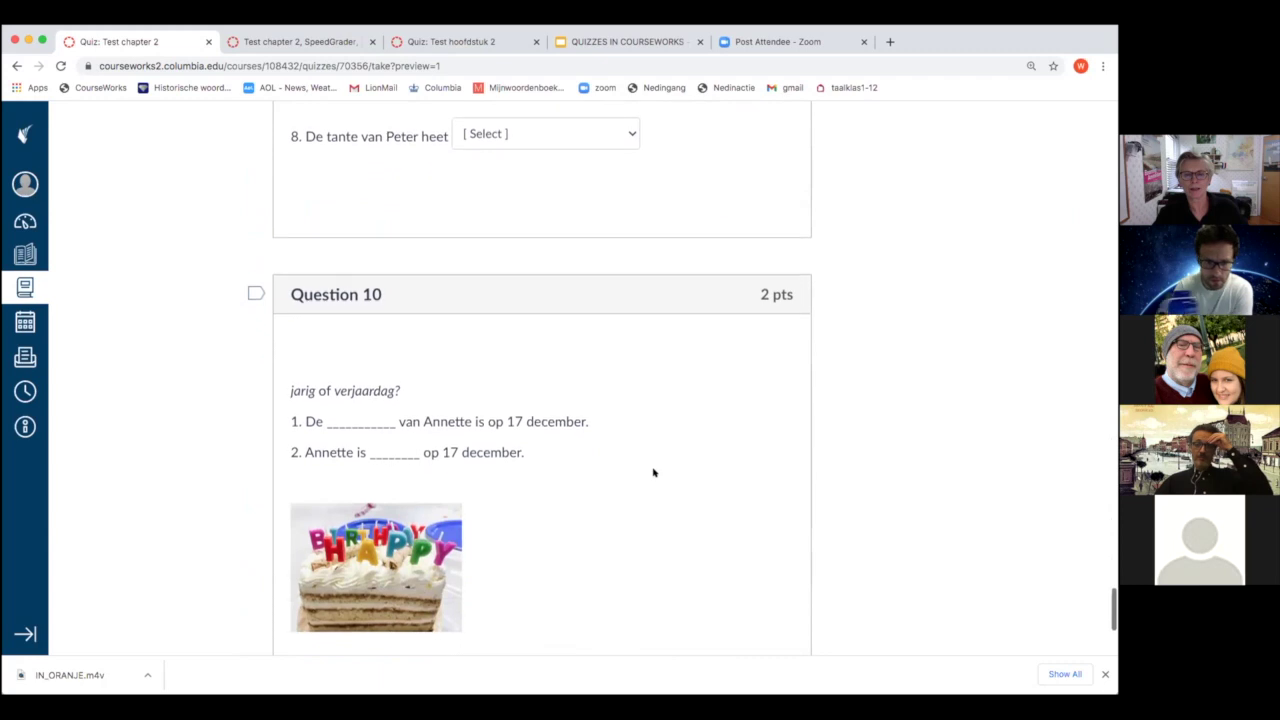
{"action": "scroll", "coordinate": [631, 467], "scroll_direction": "down", "scroll_amount": 1}
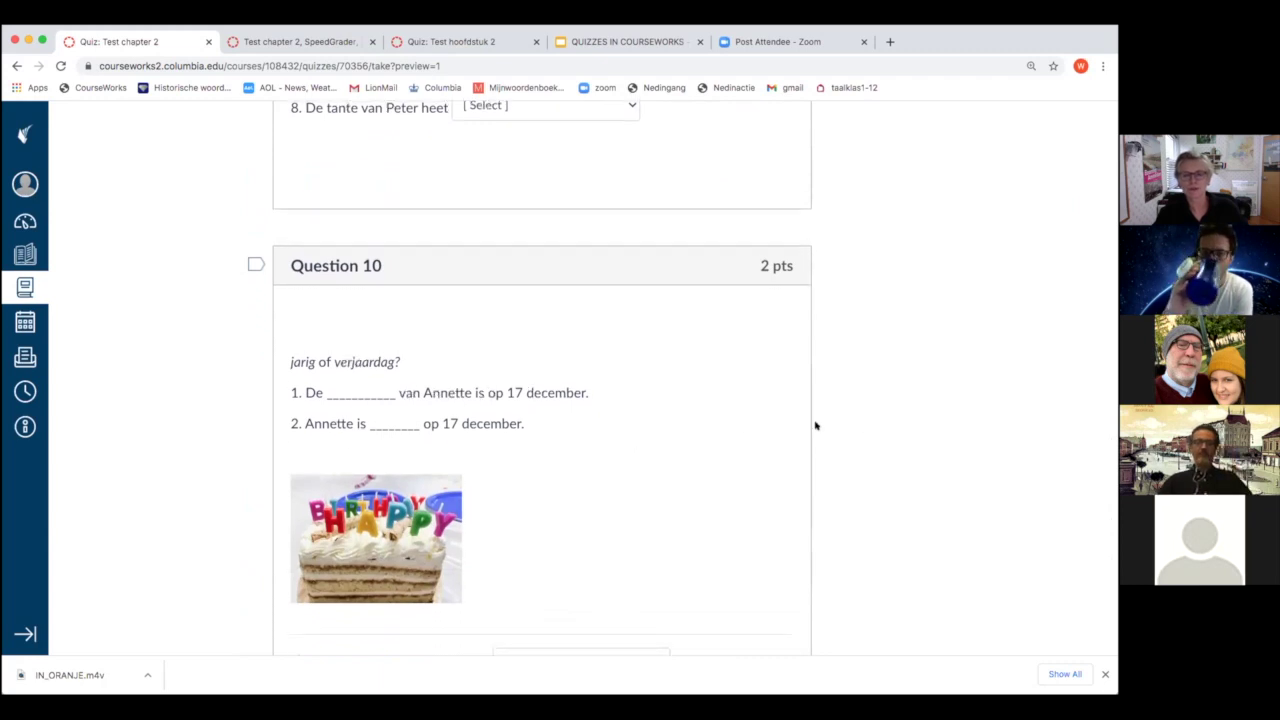
{"action": "scroll", "coordinate": [720, 414], "scroll_direction": "up", "scroll_amount": 10}
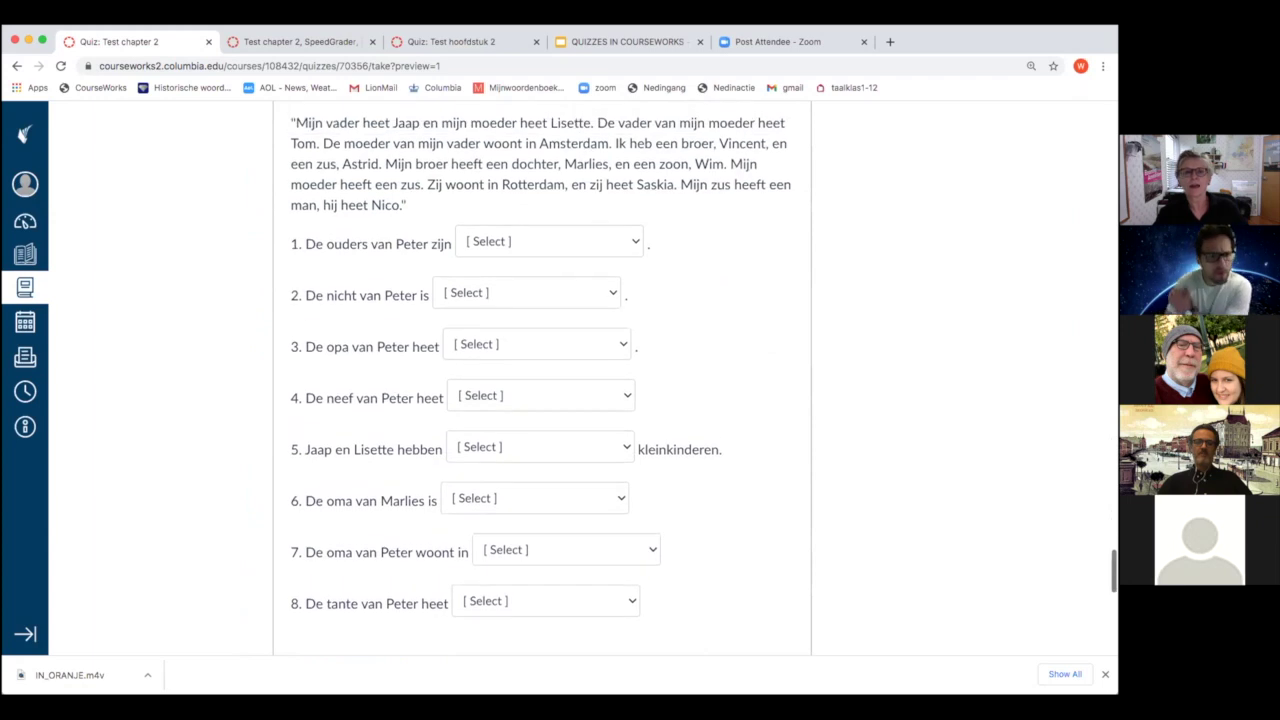
Switch to the Test hoofdstuk 2 quiz preview and review Question 13 about the NIVON website
{"action": "left_click", "coordinate": [451, 41]}
{"action": "scroll", "coordinate": [483, 342], "scroll_direction": "up", "scroll_amount": 5}
{"action": "scroll", "coordinate": [483, 342], "scroll_direction": "up", "scroll_amount": 5}
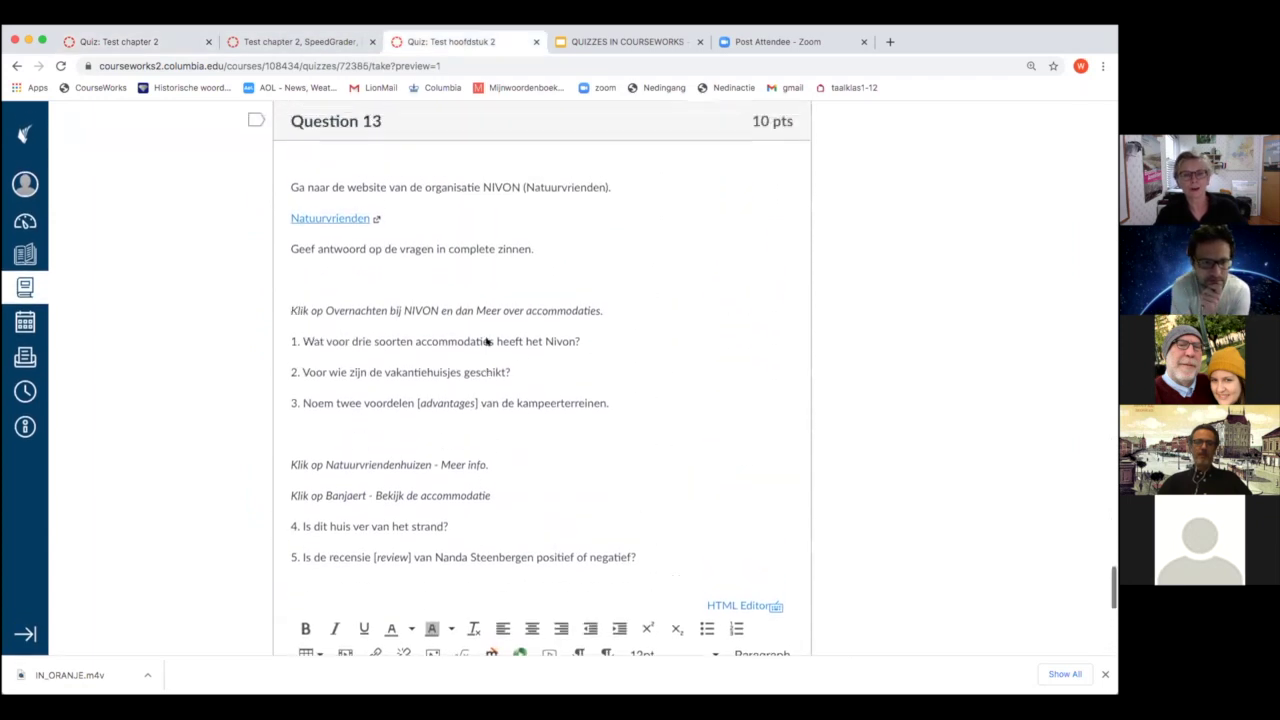
{"action": "scroll", "coordinate": [487, 341], "scroll_direction": "up", "scroll_amount": 1}
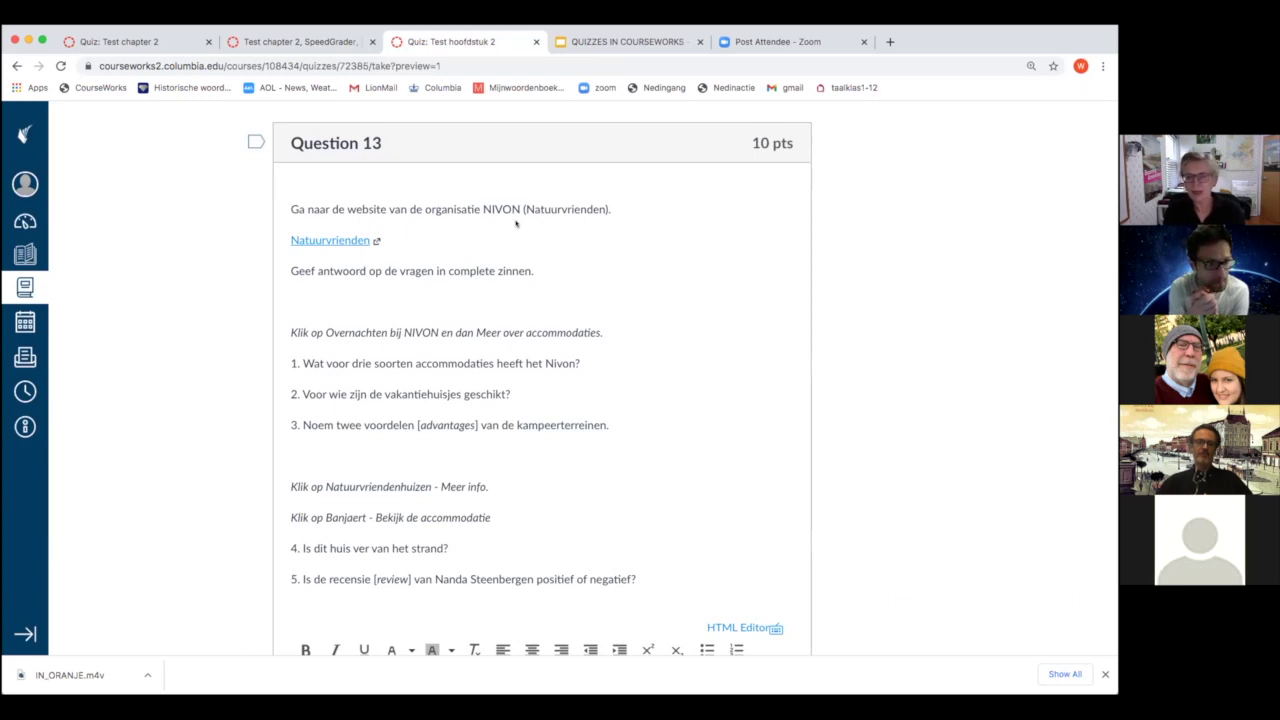
Follow the Natuurvrienden link in Question 13 to the Nivon website and accept only the Basis cookies
{"action": "left_click", "coordinate": [350, 238]}
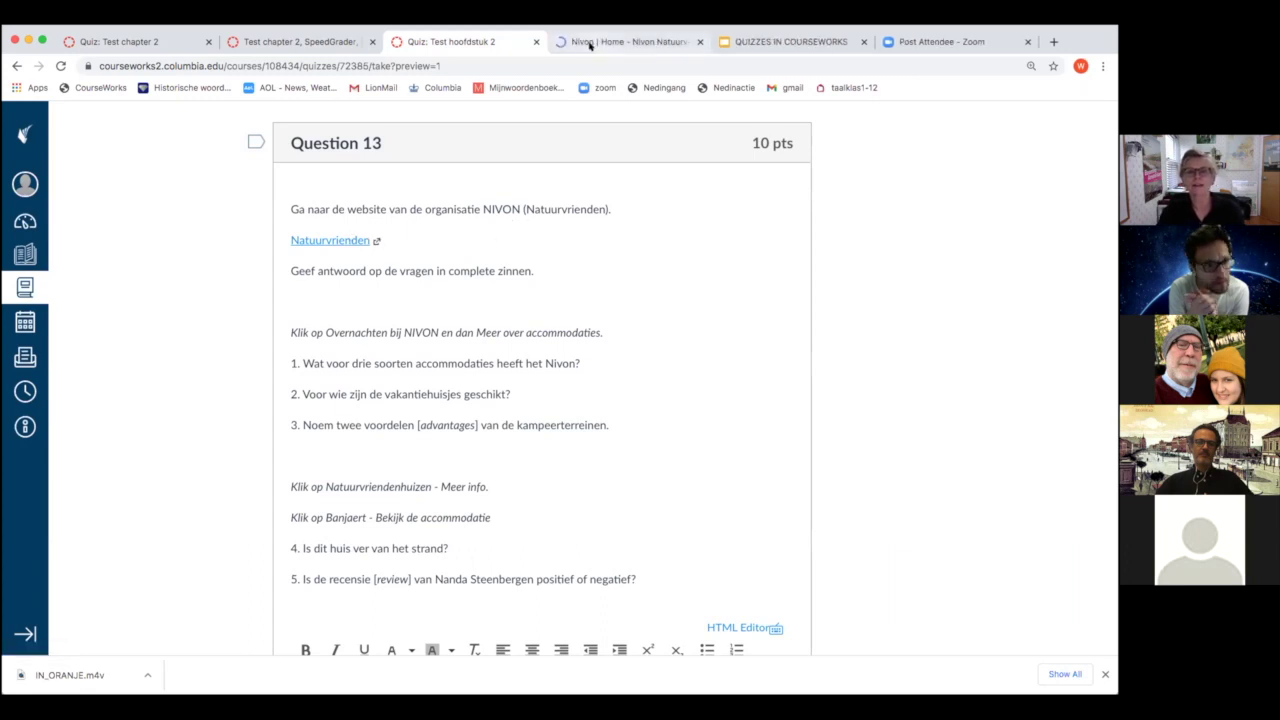
{"action": "left_click", "coordinate": [598, 42]}
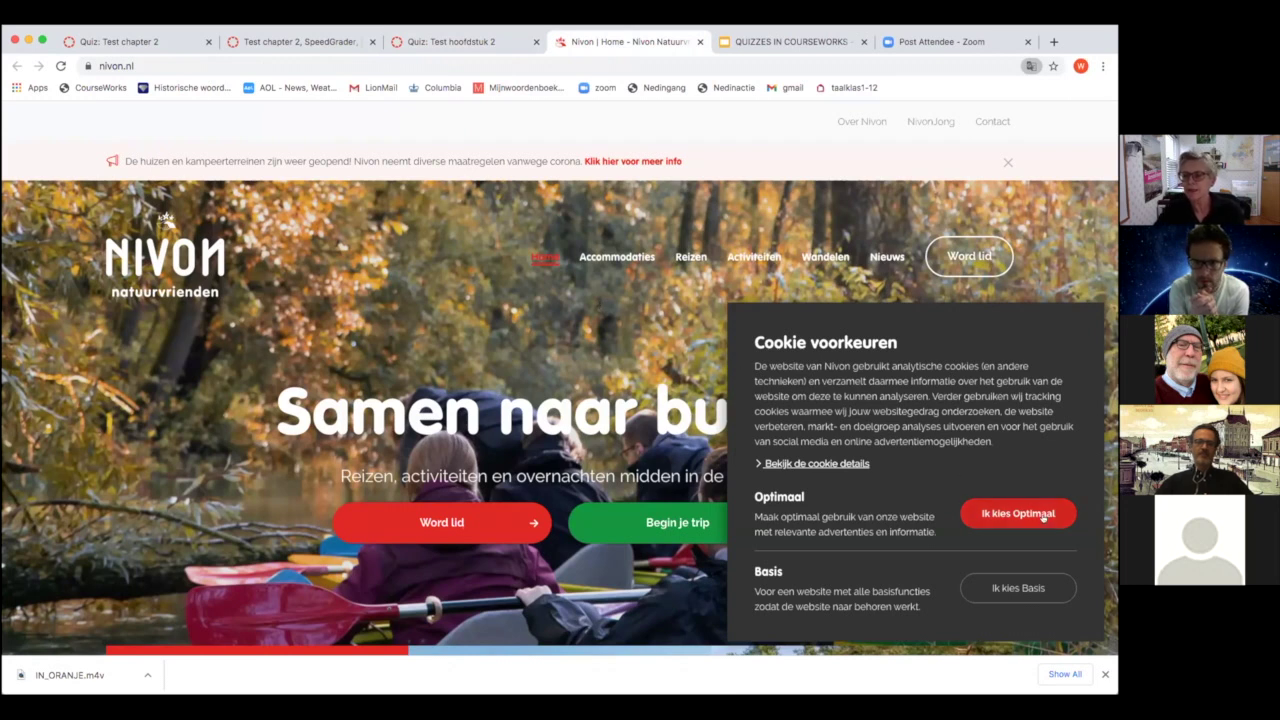
{"action": "left_click", "coordinate": [1004, 588]}
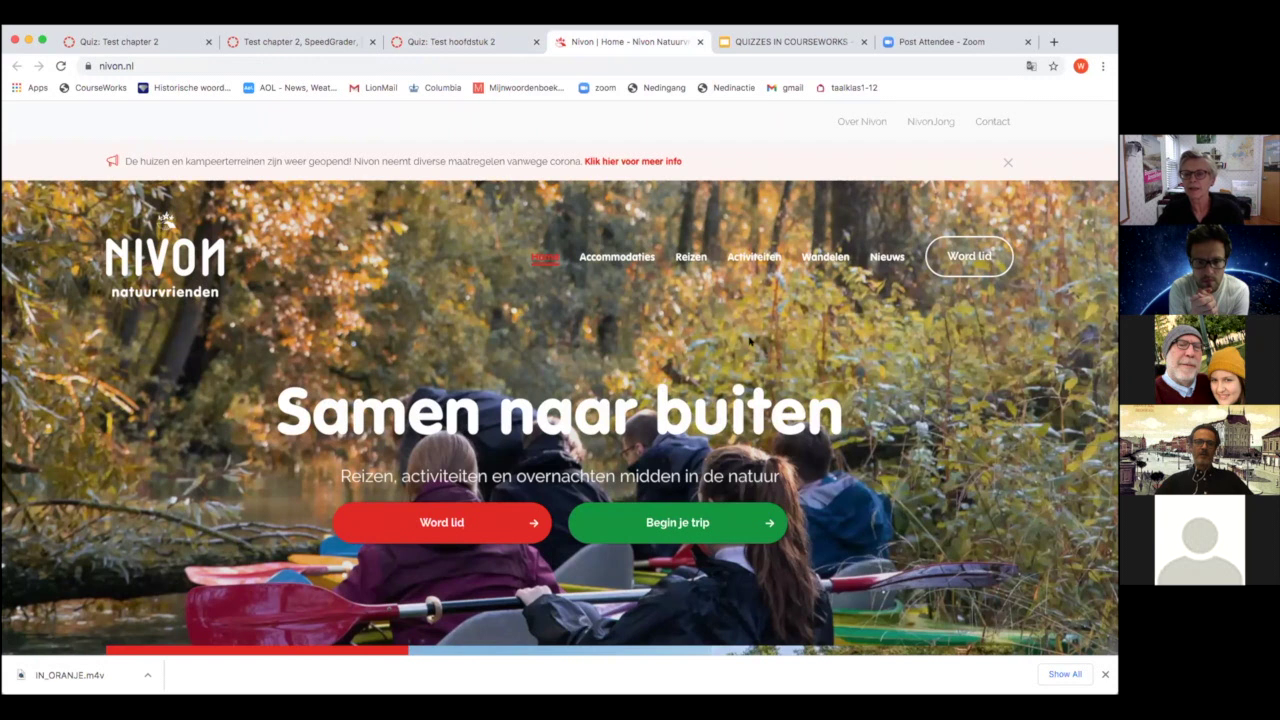
Find the Overnachten bij Nivon section on the Nivon homepage and open its additional accommodation information
{"action": "scroll", "coordinate": [750, 345], "scroll_direction": "down", "scroll_amount": 1}
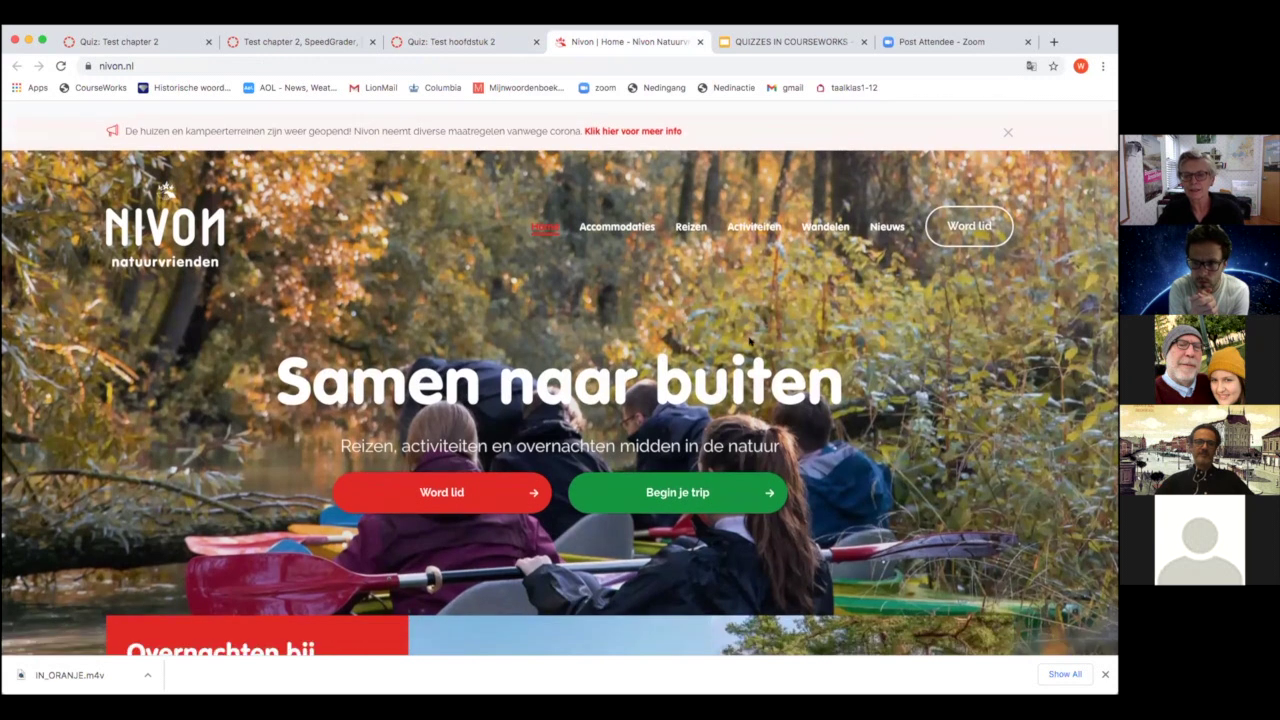
{"action": "scroll", "coordinate": [750, 342], "scroll_direction": "down", "scroll_amount": 1}
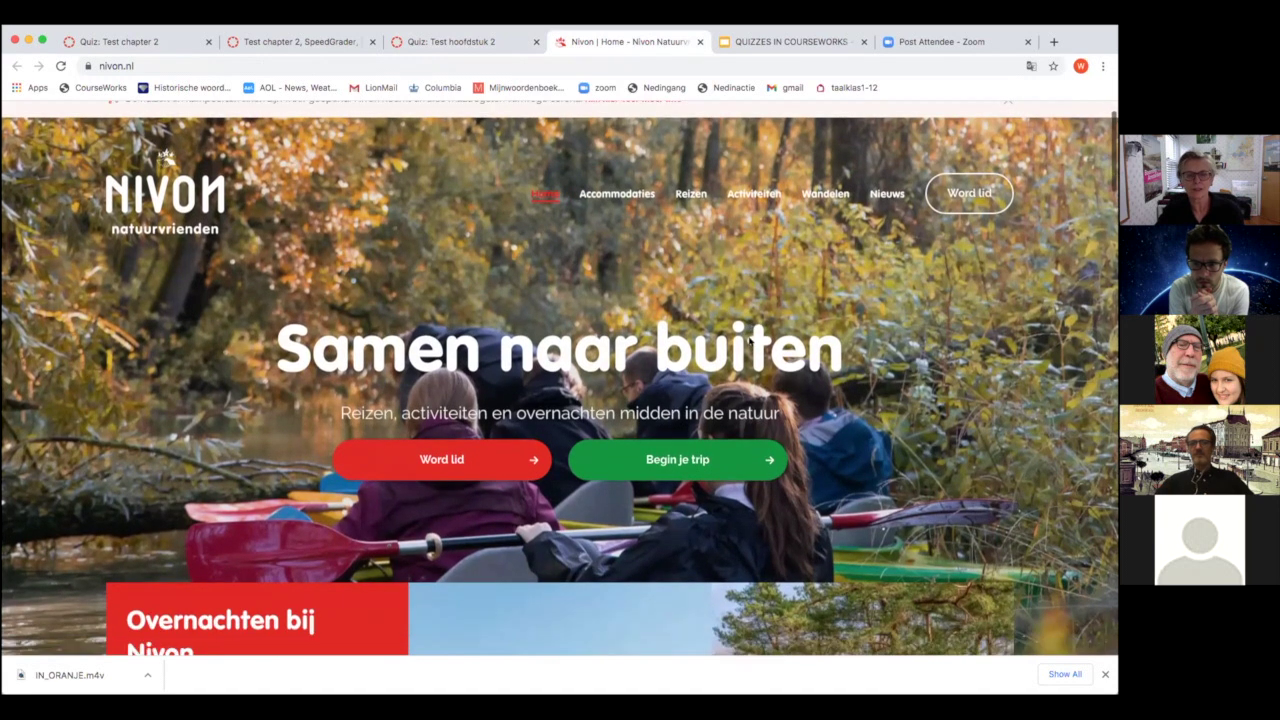
{"action": "scroll", "coordinate": [750, 342], "scroll_direction": "down", "scroll_amount": 10}
{"action": "scroll", "coordinate": [312, 492], "scroll_direction": "up", "scroll_amount": 3}
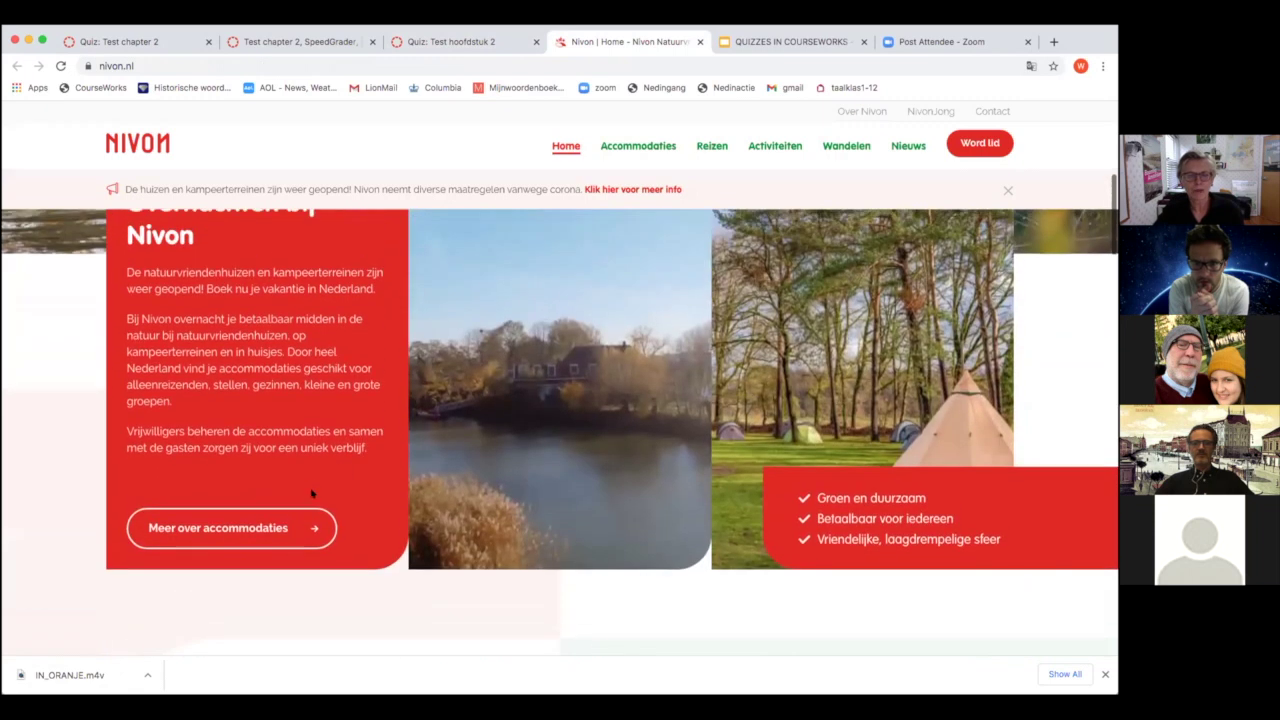
{"action": "left_click", "coordinate": [287, 534]}
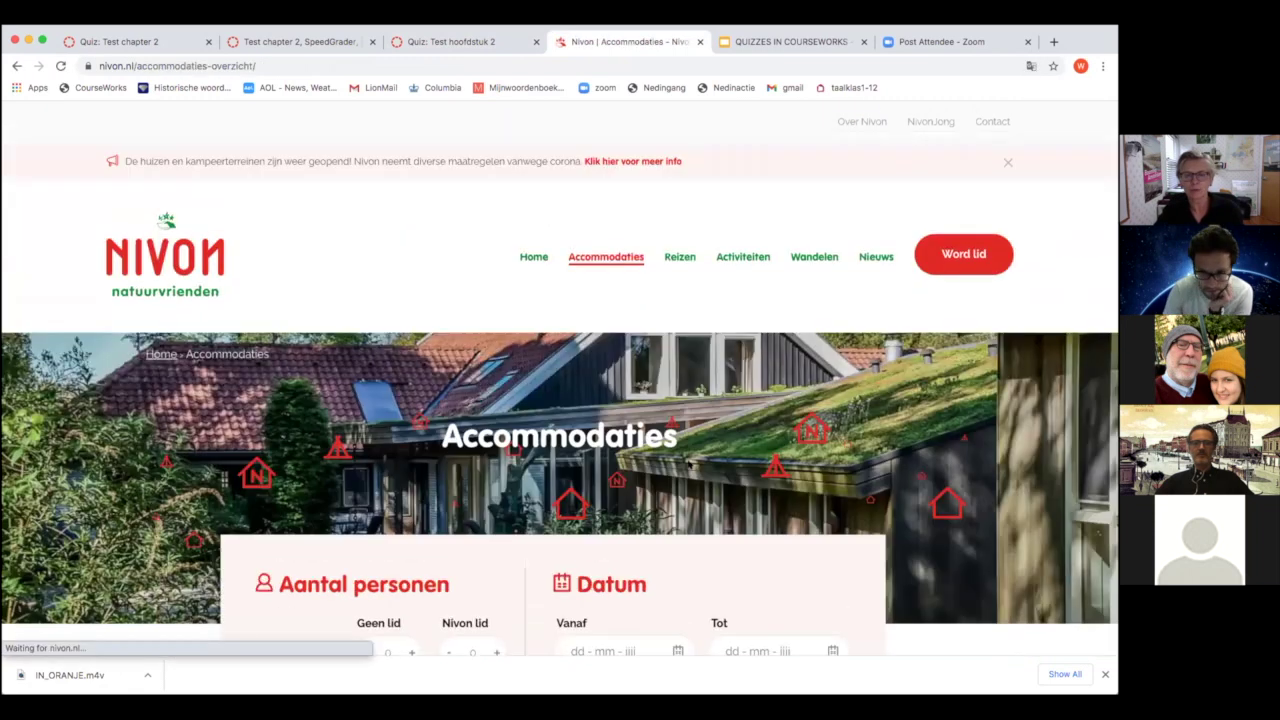
Review the Natuurvriendenhuizen, Kampeerterreinen and Huisjes descriptions and return to Question 13 in the Test hoofdstuk 2 preview
{"action": "scroll", "coordinate": [689, 463], "scroll_direction": "down", "scroll_amount": 10}
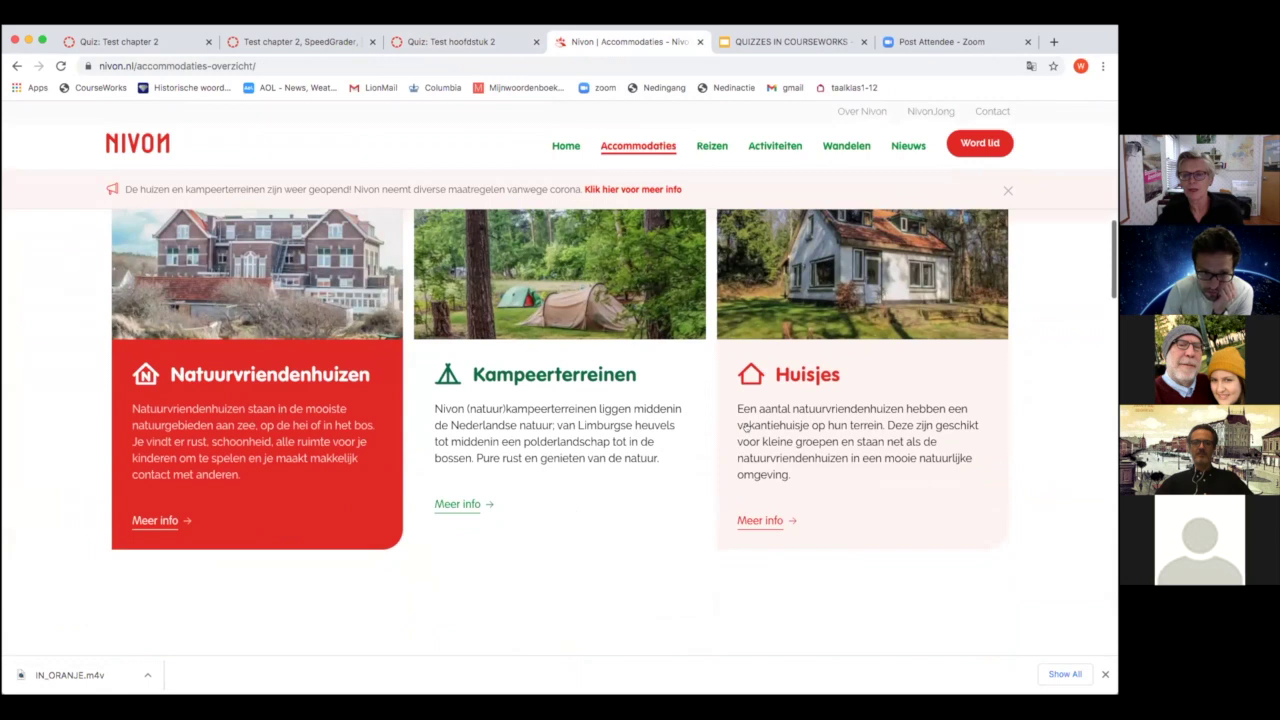
{"action": "scroll", "coordinate": [745, 427], "scroll_direction": "up", "scroll_amount": 2}
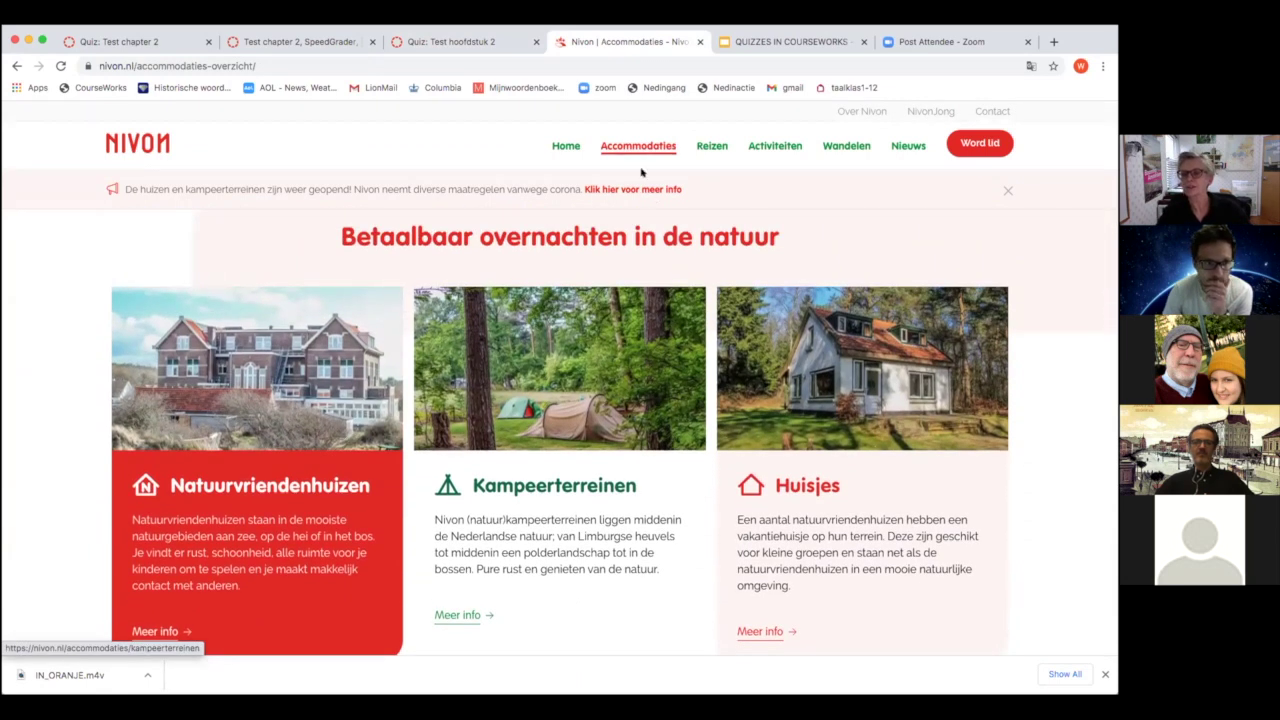
{"action": "left_click", "coordinate": [478, 41]}
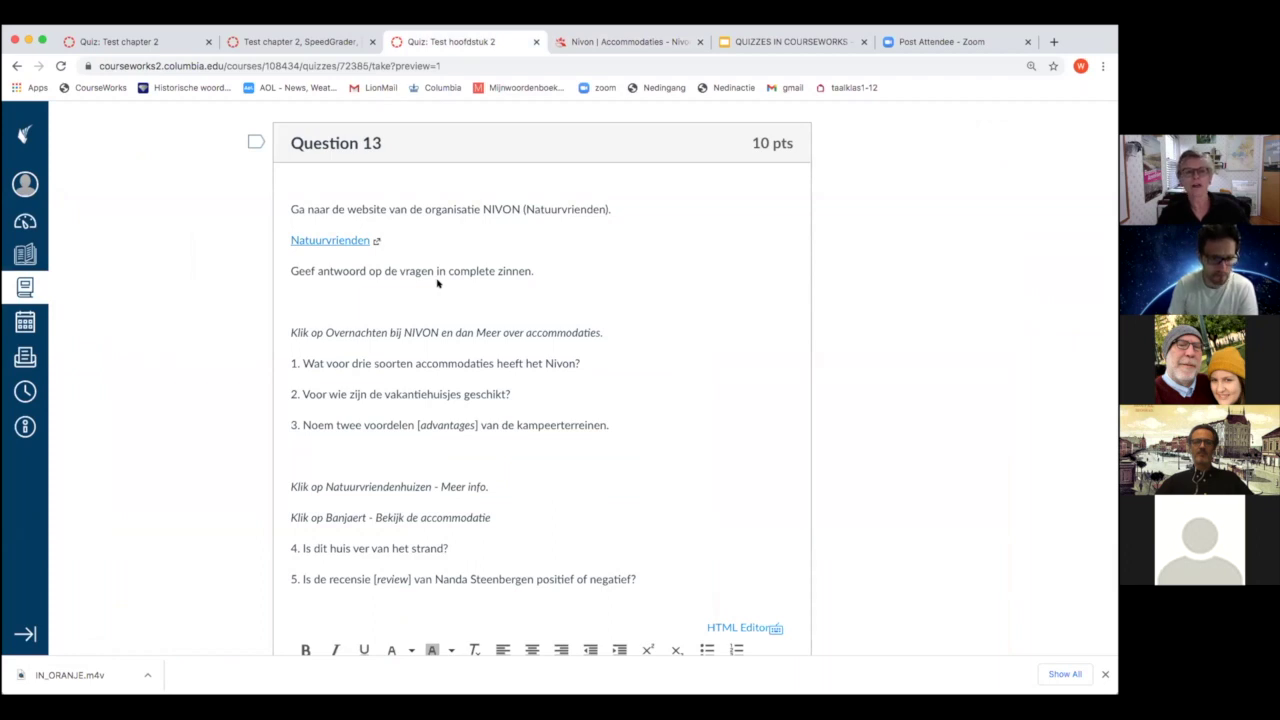
{"action": "scroll", "coordinate": [437, 283], "scroll_direction": "up", "scroll_amount": 1}
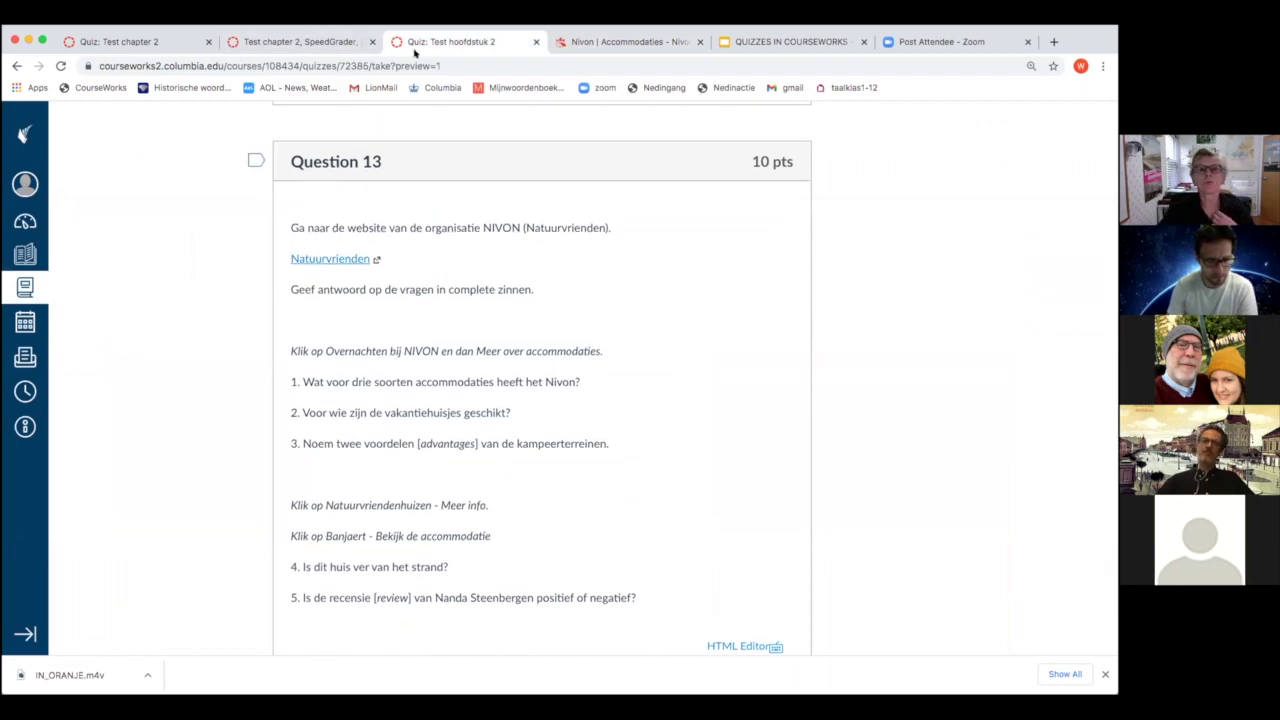
Return to the Test chapter 2 preview and reopen the quiz for editing
{"action": "left_click", "coordinate": [130, 41]}
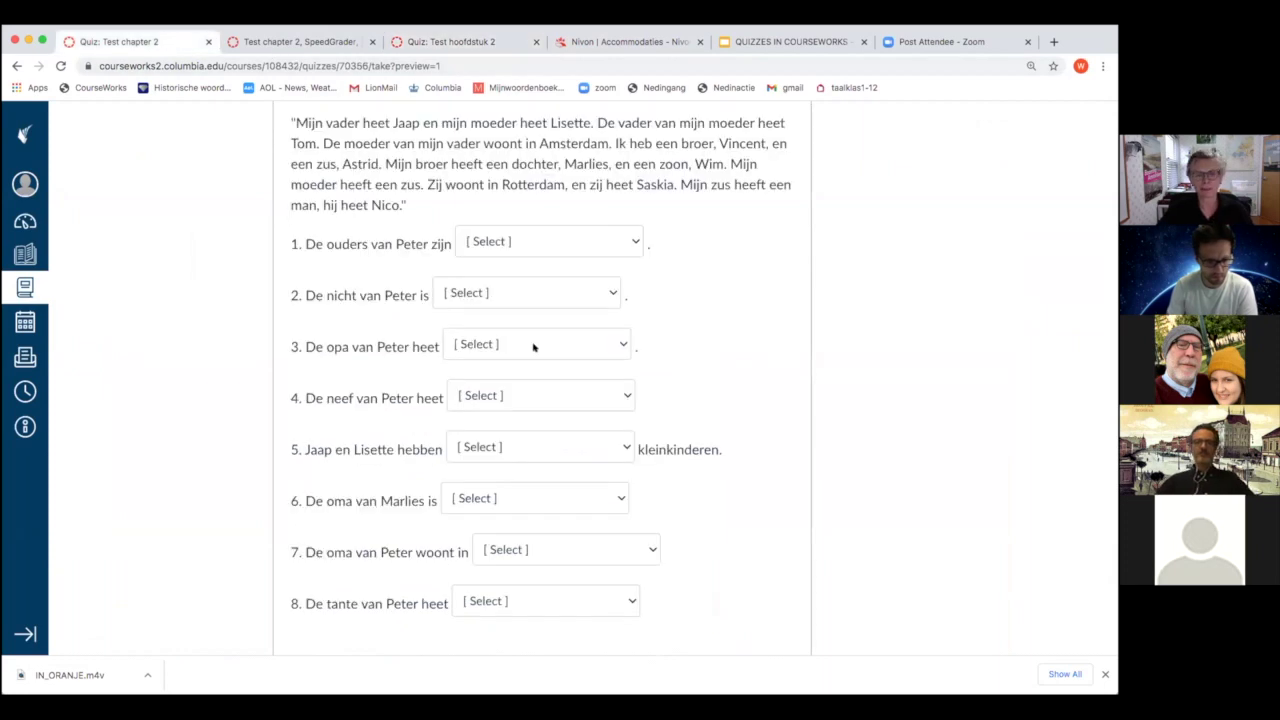
{"action": "scroll", "coordinate": [686, 285], "scroll_direction": "up", "scroll_amount": 20}
{"action": "scroll", "coordinate": [689, 286], "scroll_direction": "up", "scroll_amount": 15}
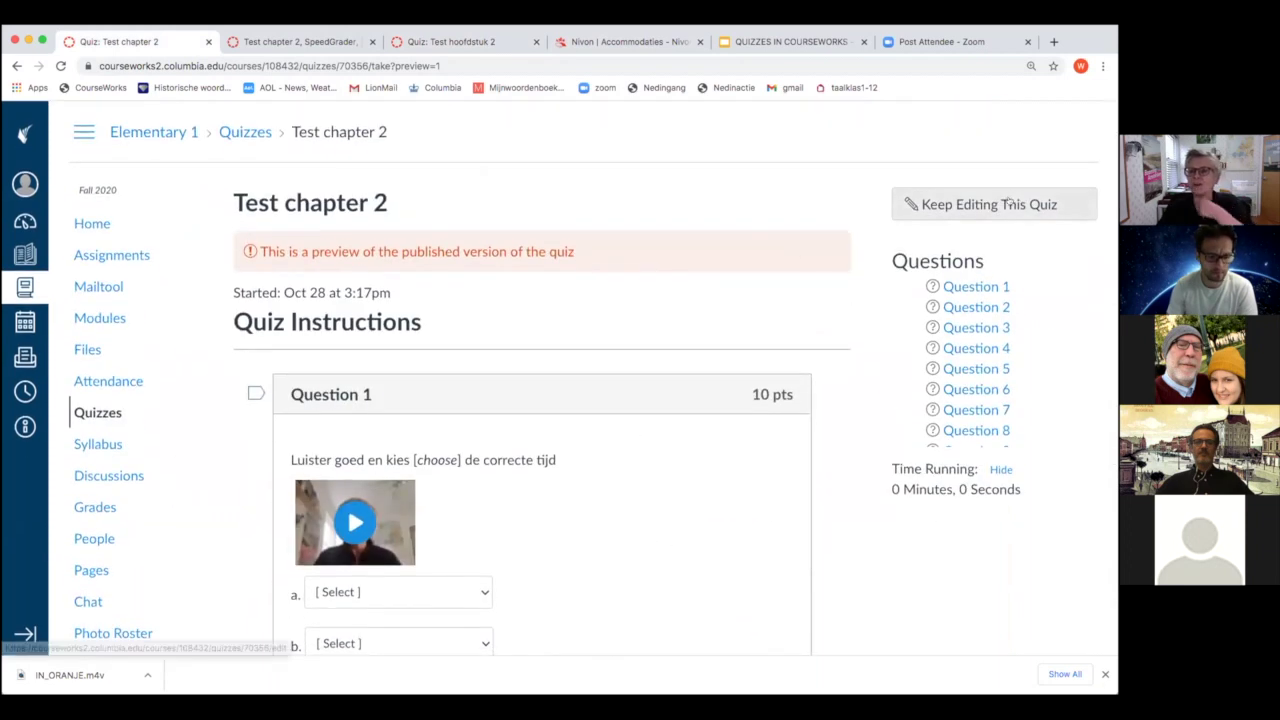
{"action": "left_click", "coordinate": [1010, 203]}
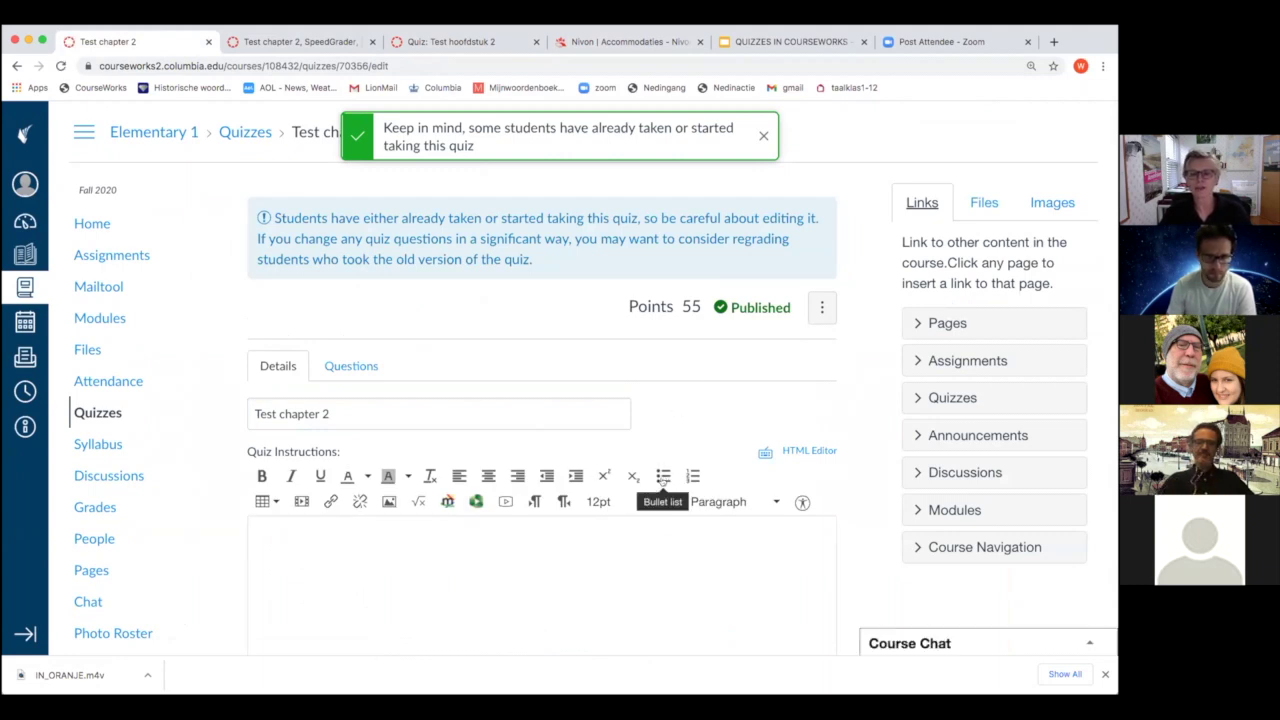
Glance at the quiz's question list and inspect the Quiz Type and Assignment Group choices in its details, leaving both settings as they are
{"action": "left_click", "coordinate": [350, 367]}
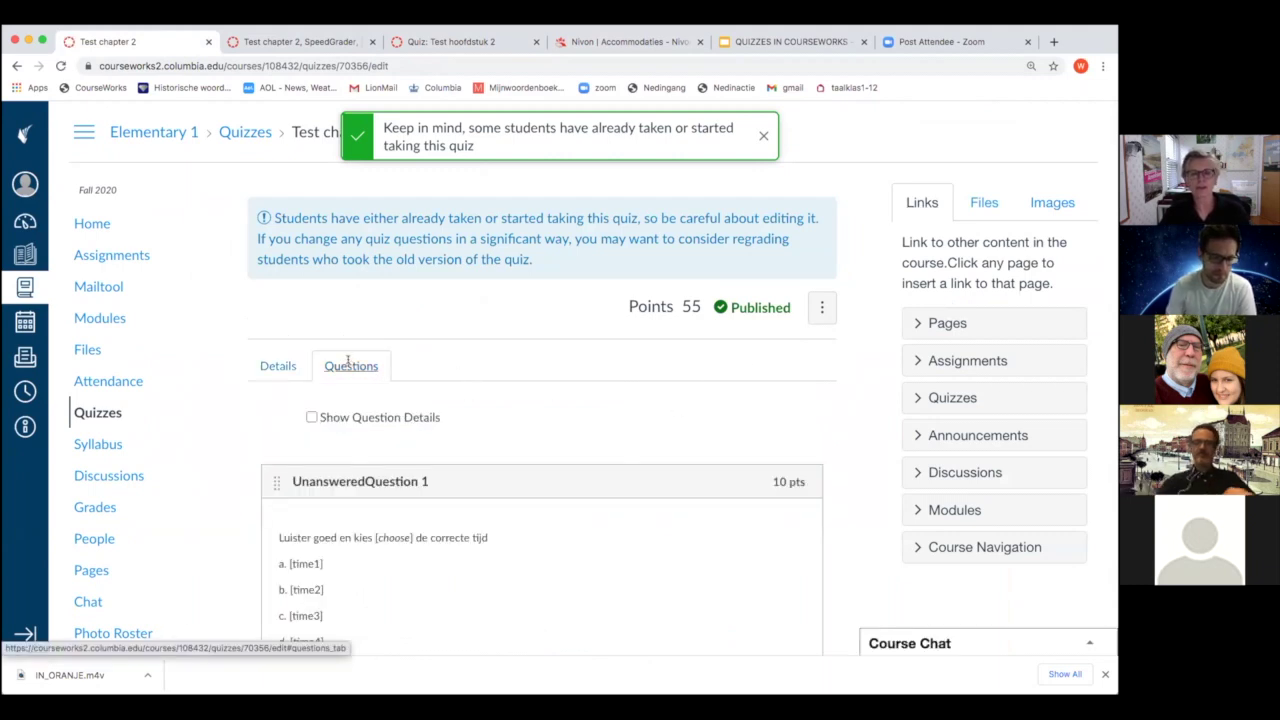
{"action": "left_click", "coordinate": [295, 369]}
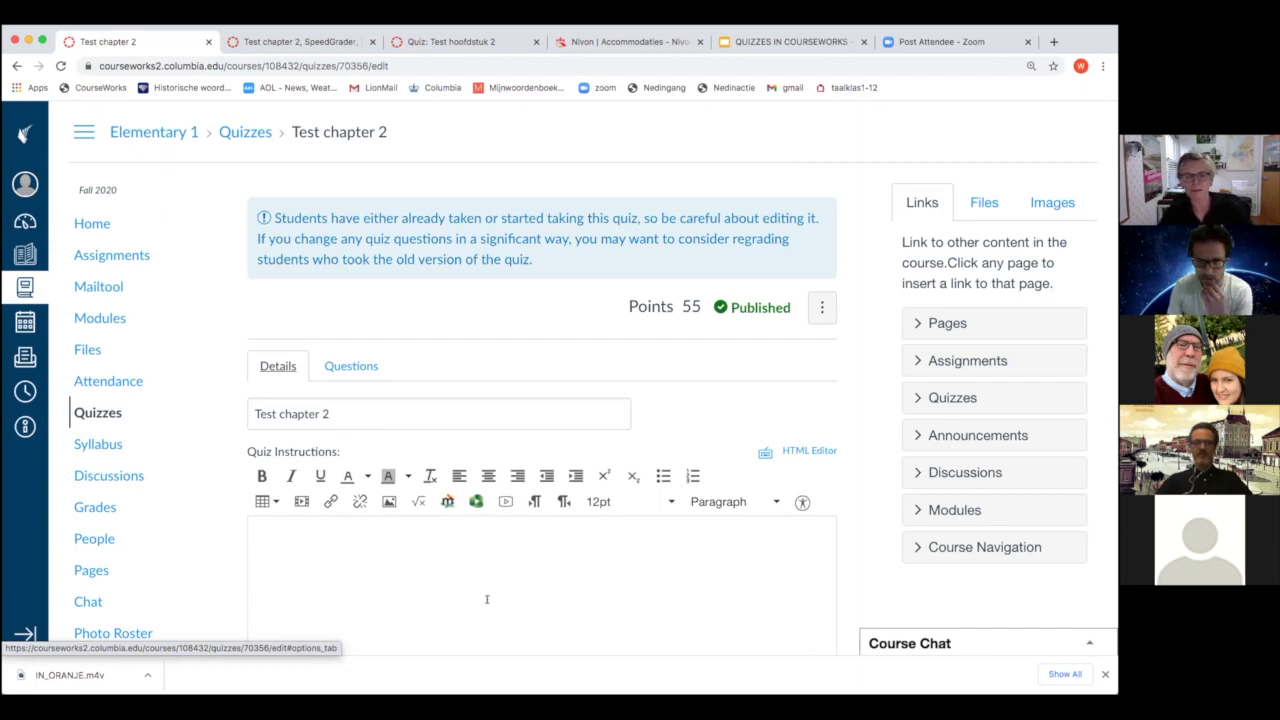
{"action": "scroll", "coordinate": [474, 595], "scroll_direction": "down", "scroll_amount": 5}
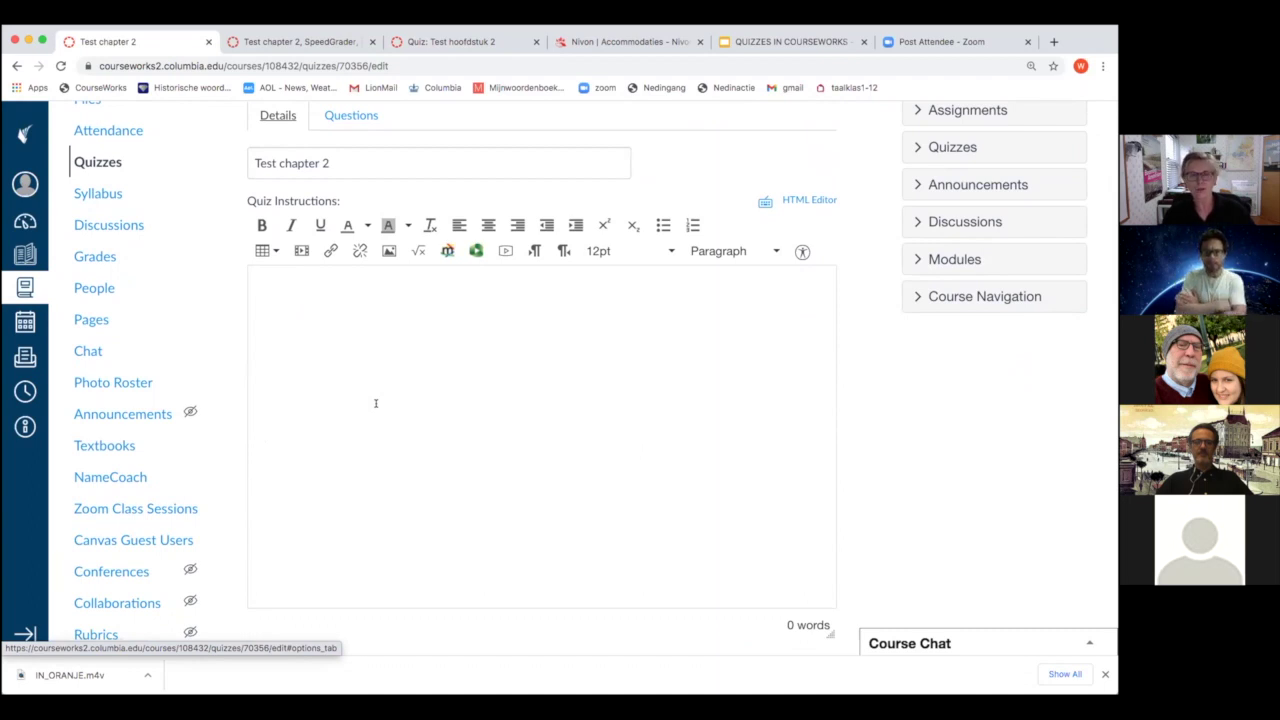
{"action": "scroll", "coordinate": [376, 403], "scroll_direction": "down", "scroll_amount": 5}
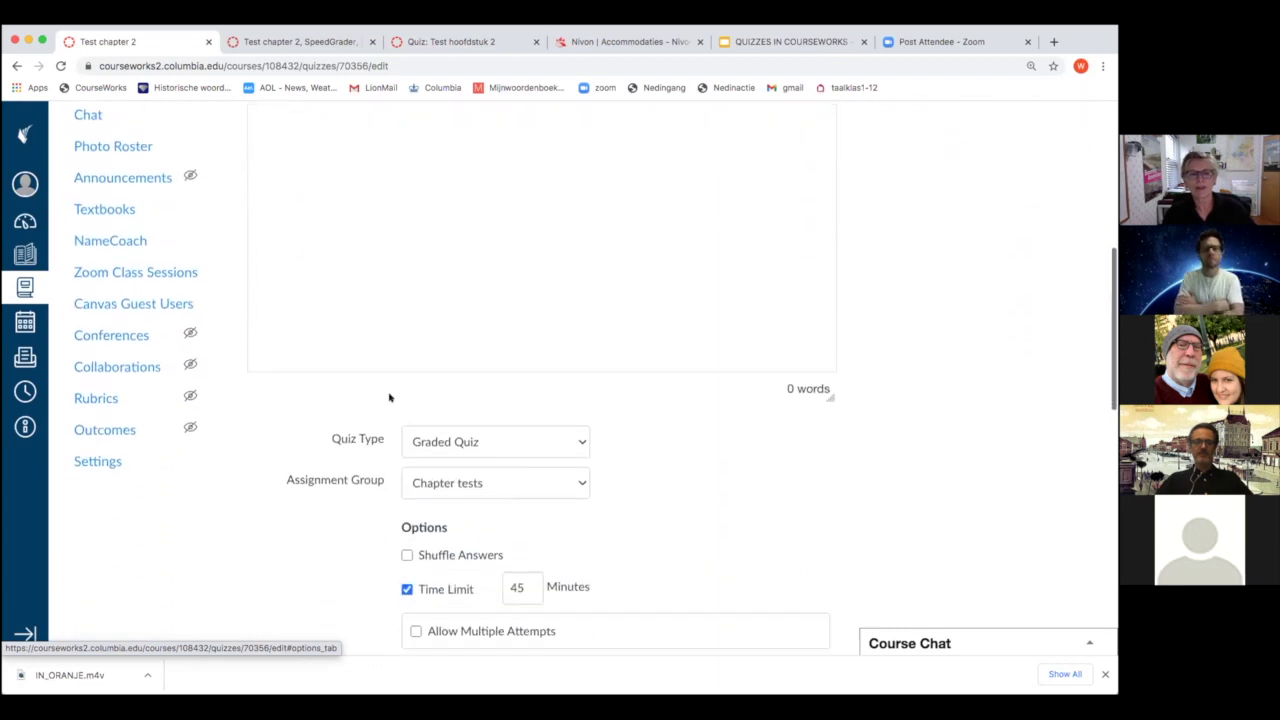
{"action": "left_click", "coordinate": [565, 384]}
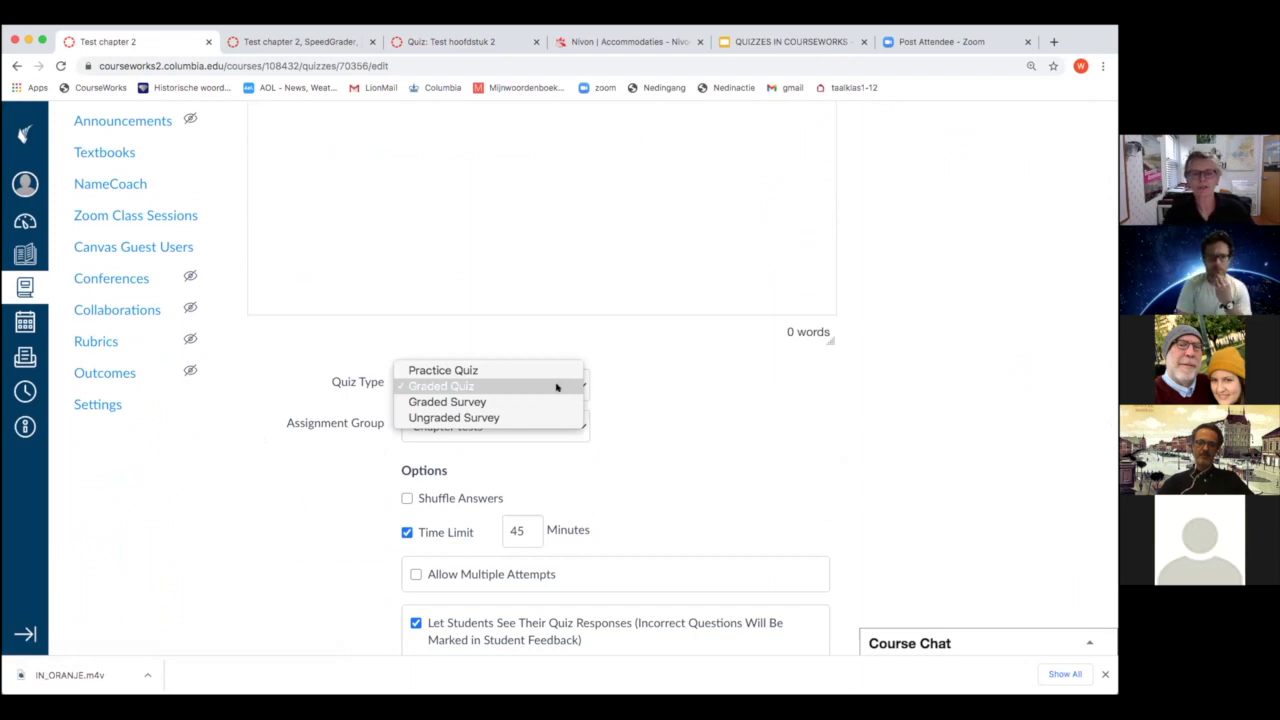
{"action": "left_click", "coordinate": [684, 397]}
{"action": "left_click", "coordinate": [576, 424]}
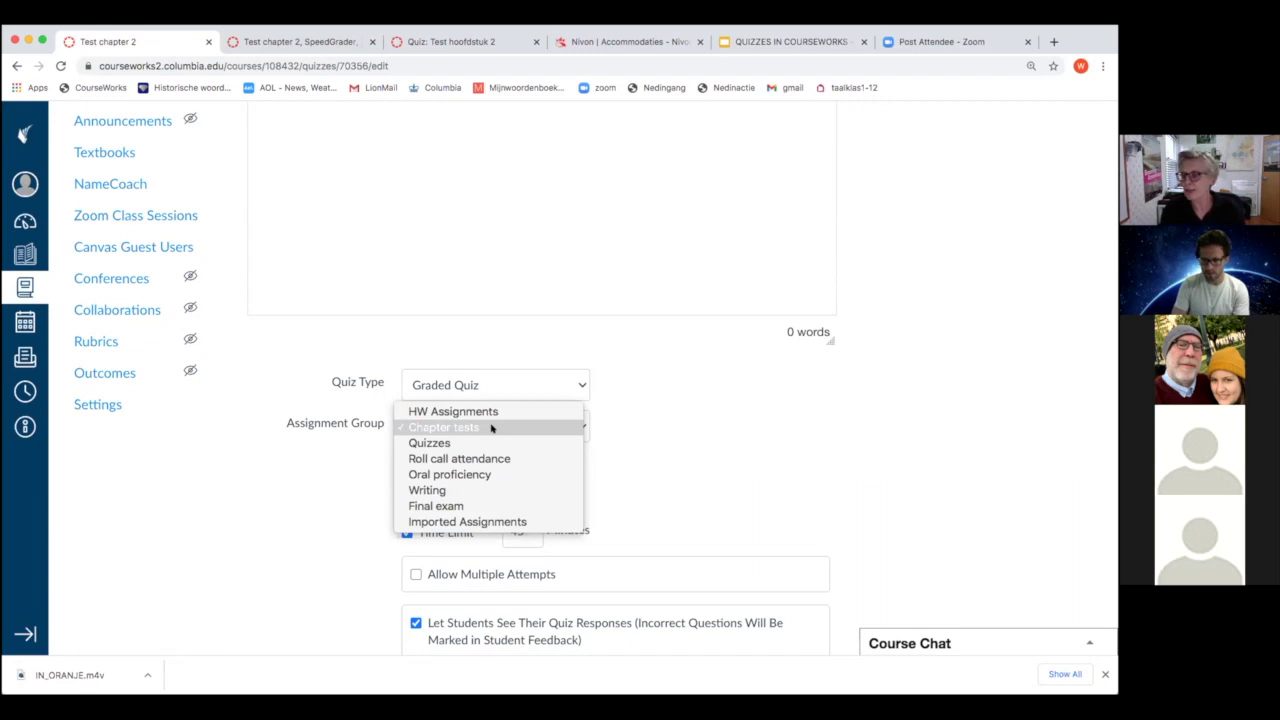
{"action": "left_click", "coordinate": [664, 469]}
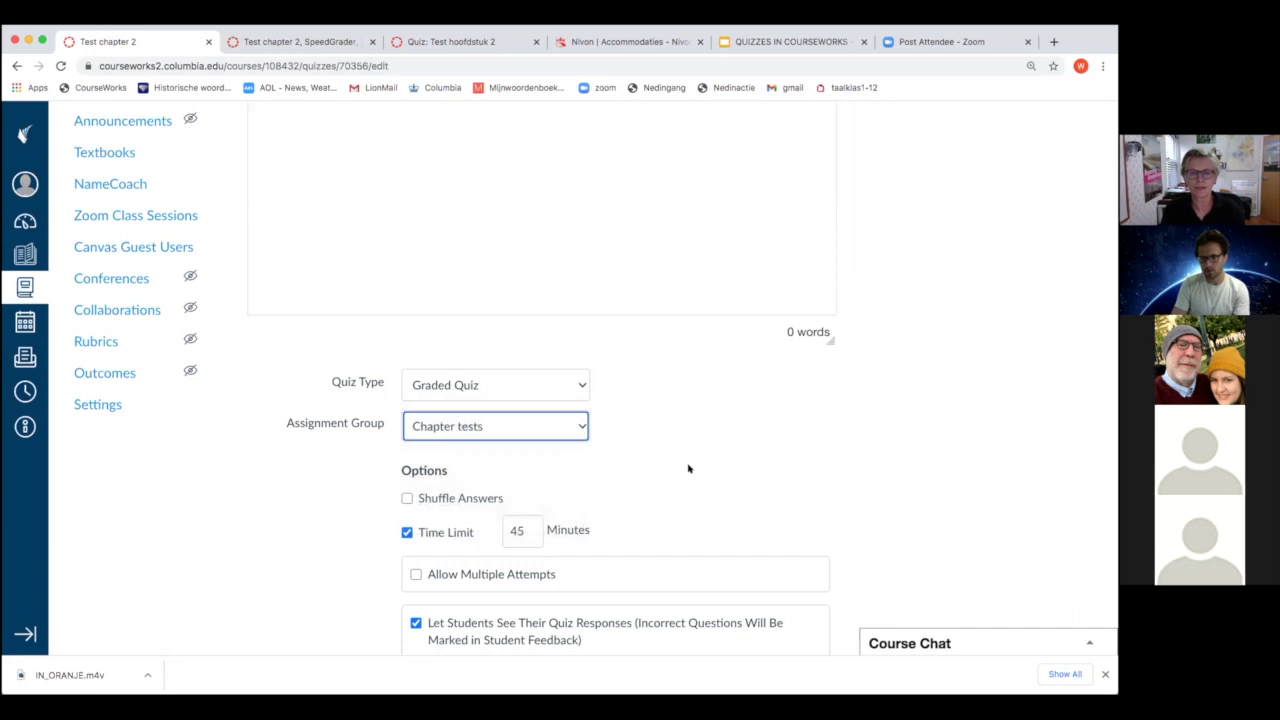
Review the quiz options for time limit, multiple attempts, student responses and one-question display, plus the restrictions and assignment dates
{"action": "scroll", "coordinate": [686, 469], "scroll_direction": "down", "scroll_amount": 2}
{"action": "scroll", "coordinate": [688, 468], "scroll_direction": "down", "scroll_amount": 2}
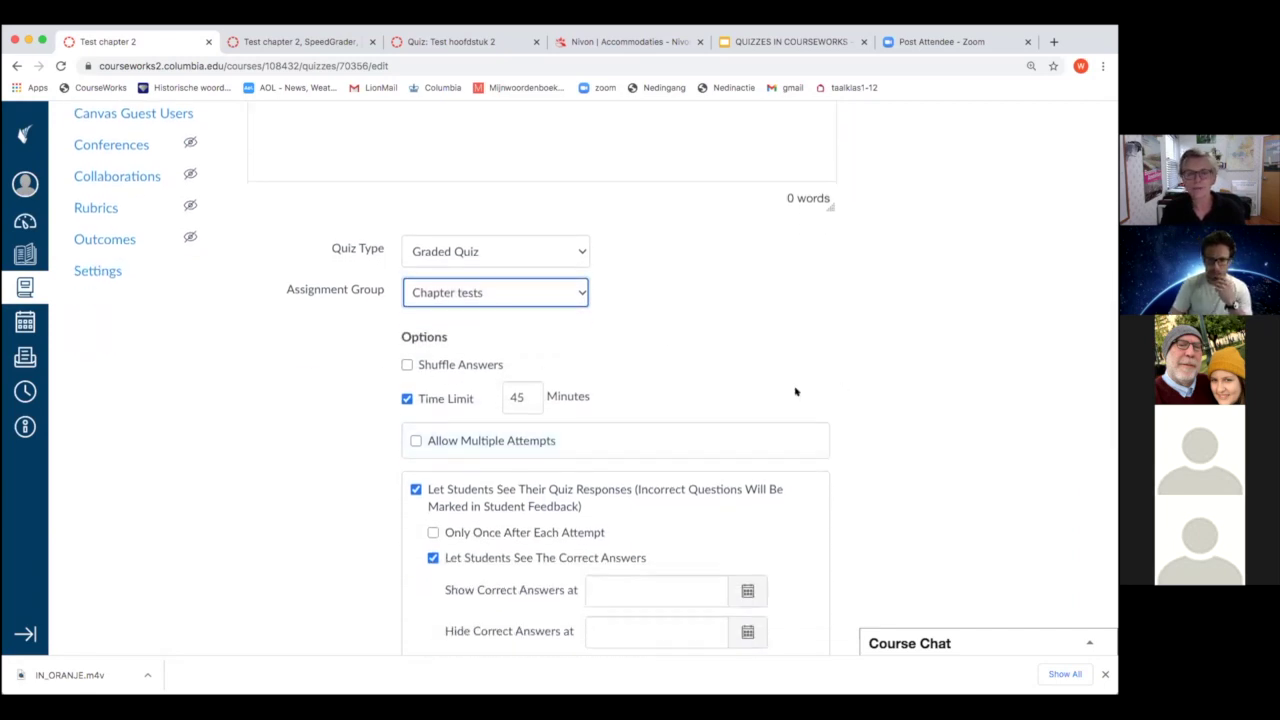
{"action": "scroll", "coordinate": [796, 391], "scroll_direction": "down", "scroll_amount": 1}
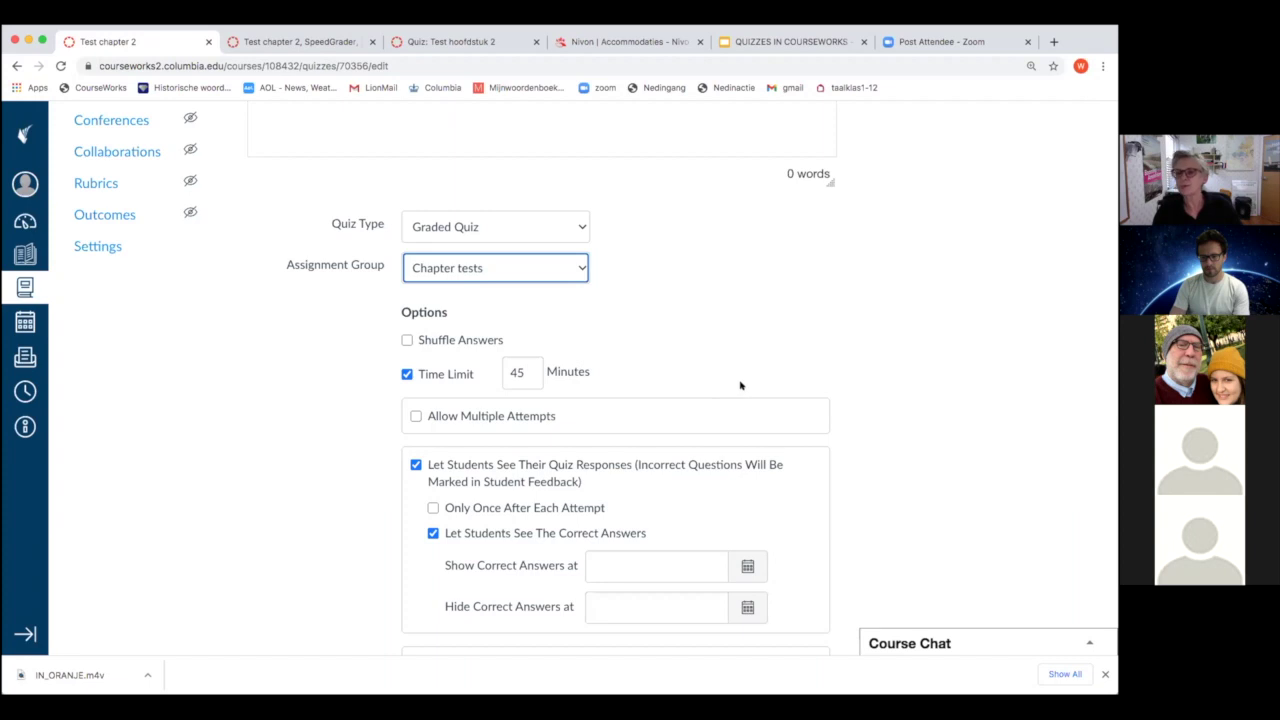
{"action": "scroll", "coordinate": [740, 385], "scroll_direction": "down", "scroll_amount": 1}
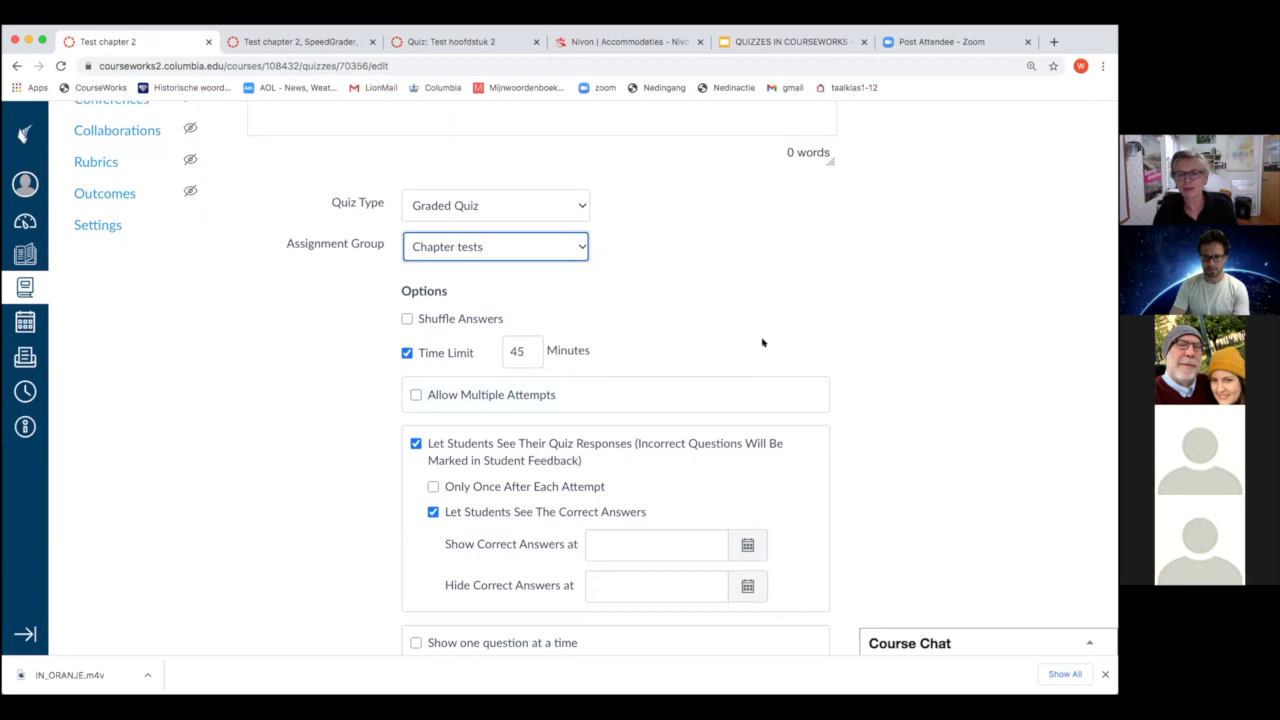
{"action": "scroll", "coordinate": [764, 343], "scroll_direction": "down", "scroll_amount": 2}
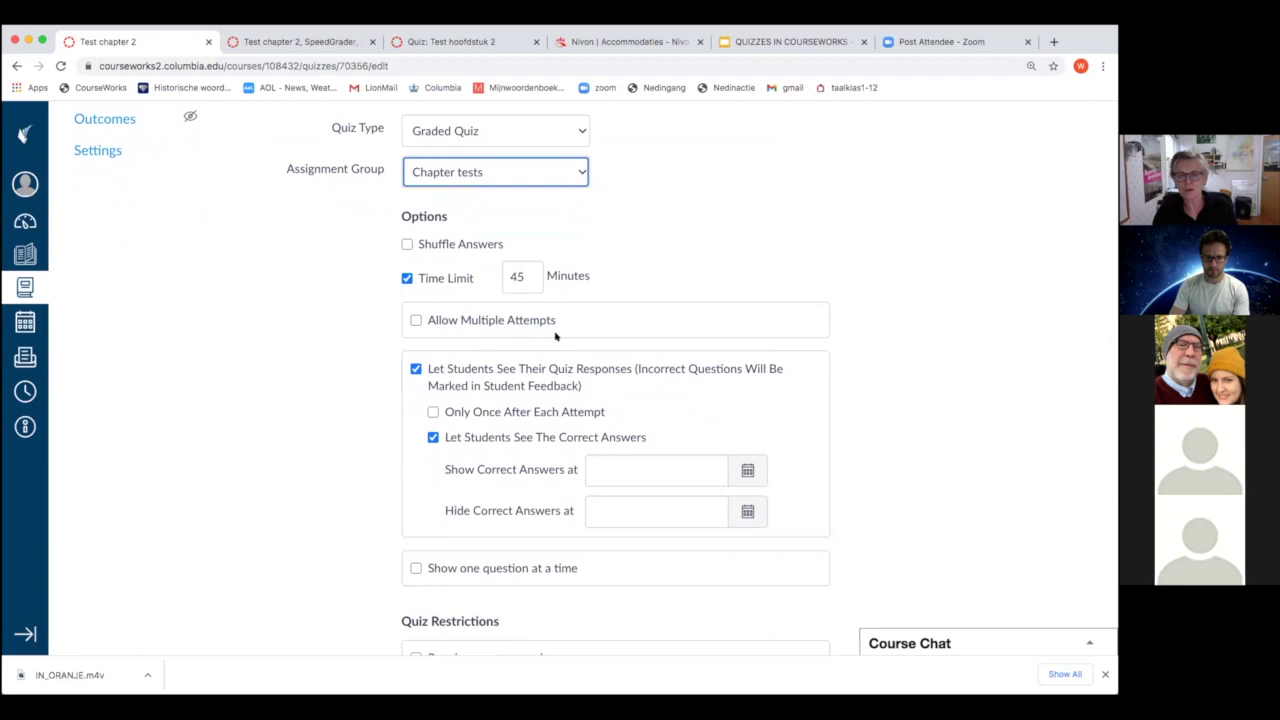
{"action": "scroll", "coordinate": [556, 337], "scroll_direction": "down", "scroll_amount": 2}
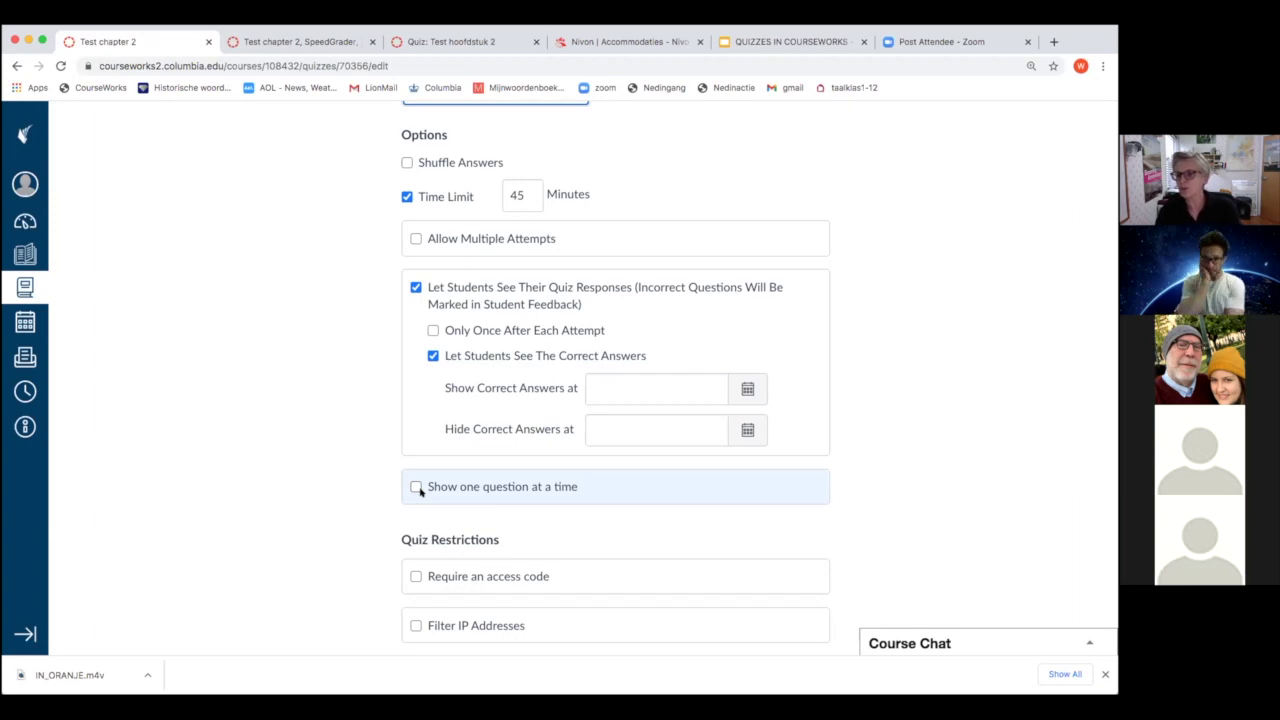
{"action": "scroll", "coordinate": [480, 497], "scroll_direction": "down", "scroll_amount": 5}
{"action": "scroll", "coordinate": [894, 580], "scroll_direction": "down", "scroll_amount": 3}
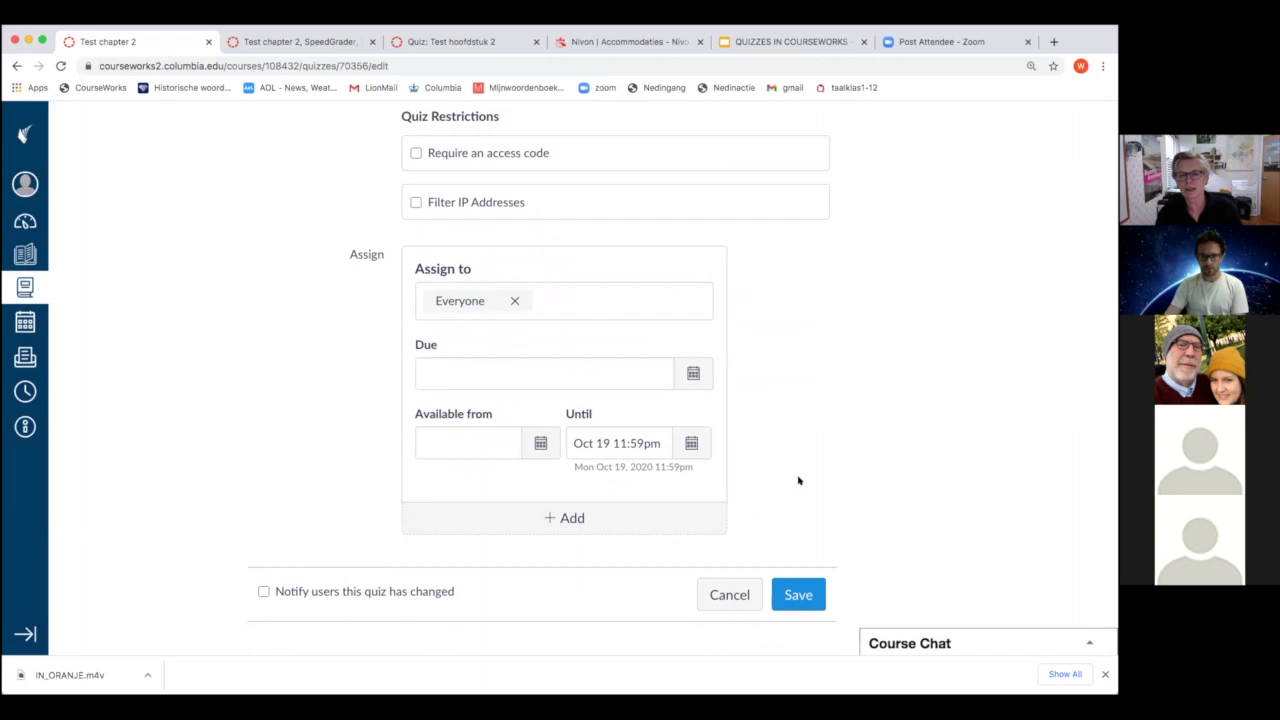
Return to the quiz's question list and open Question 1, the listening question about the correct time, for editing
{"action": "scroll", "coordinate": [798, 481], "scroll_direction": "up", "scroll_amount": 15}
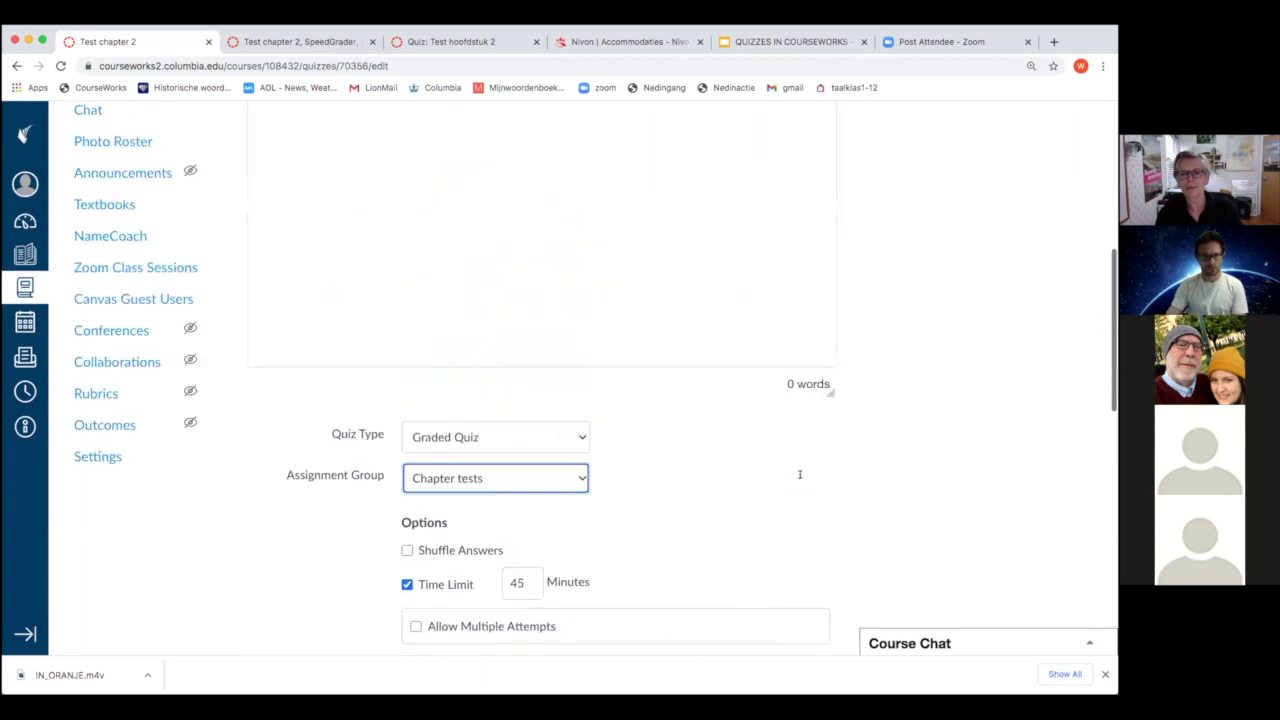
{"action": "left_click", "coordinate": [362, 364]}
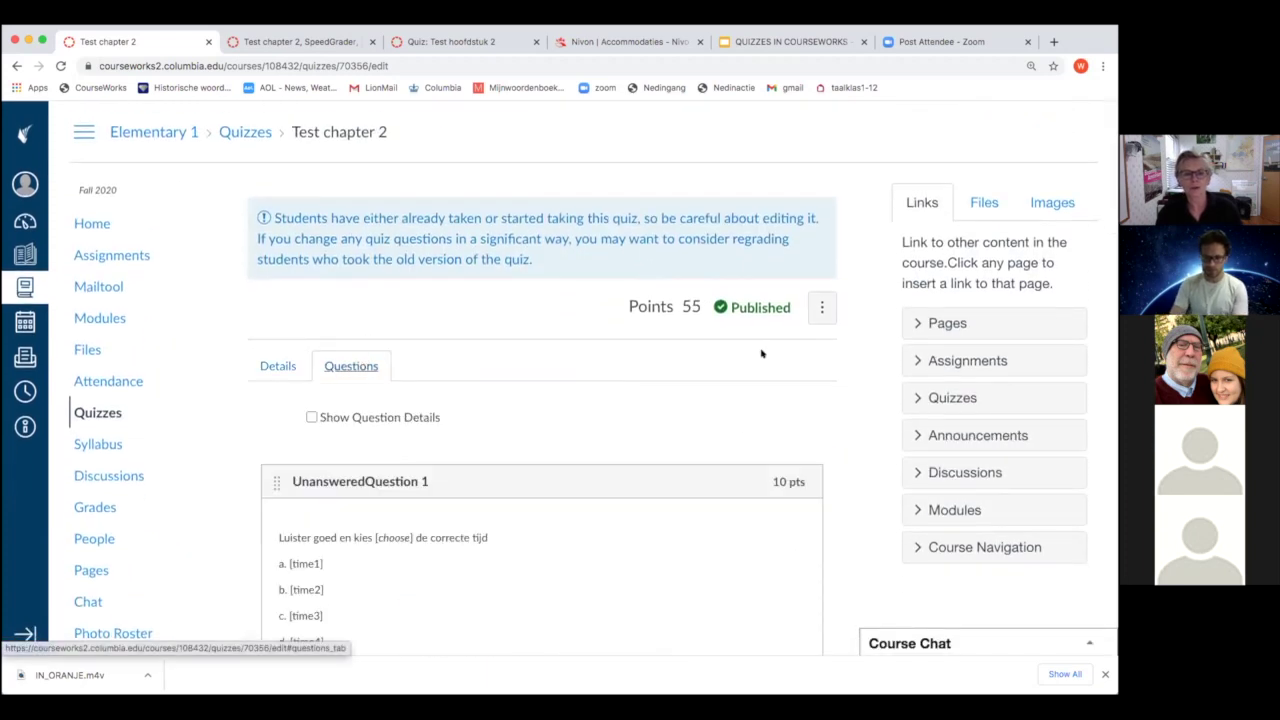
{"action": "scroll", "coordinate": [689, 380], "scroll_direction": "down", "scroll_amount": 2}
{"action": "scroll", "coordinate": [689, 380], "scroll_direction": "down", "scroll_amount": 1}
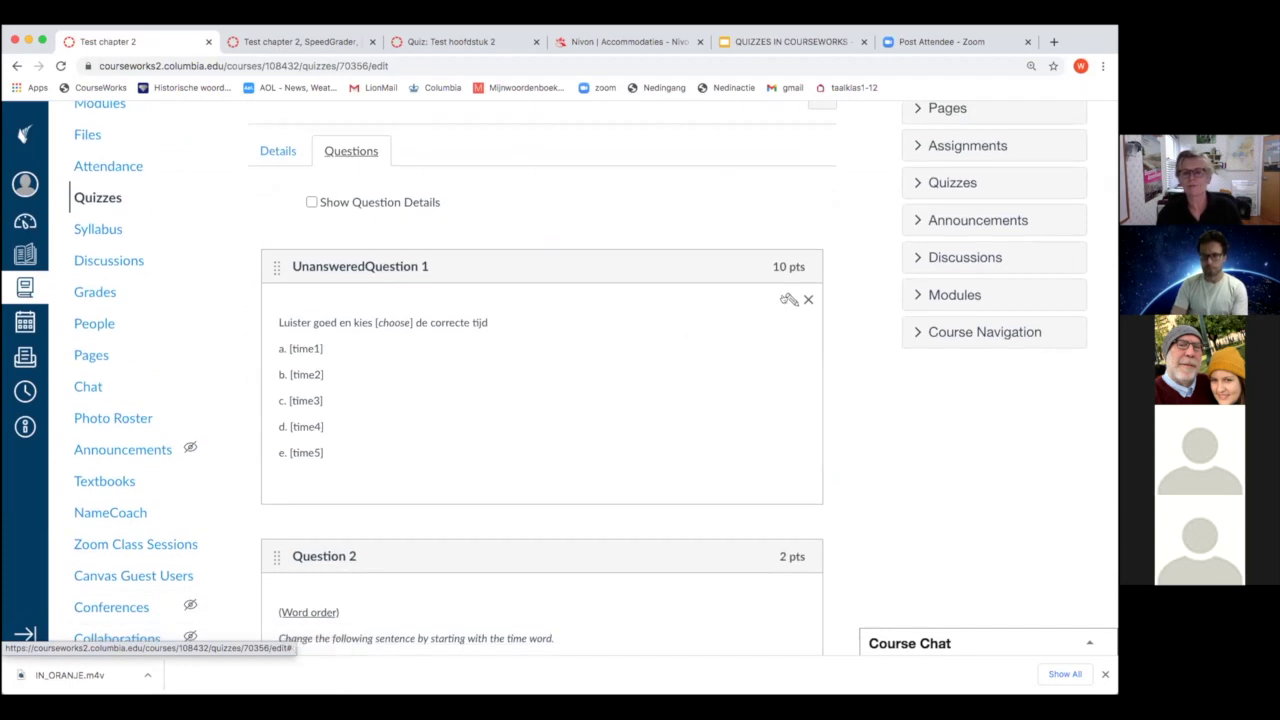
{"action": "left_click", "coordinate": [791, 299]}
{"action": "scroll", "coordinate": [636, 428], "scroll_direction": "down", "scroll_amount": 1}
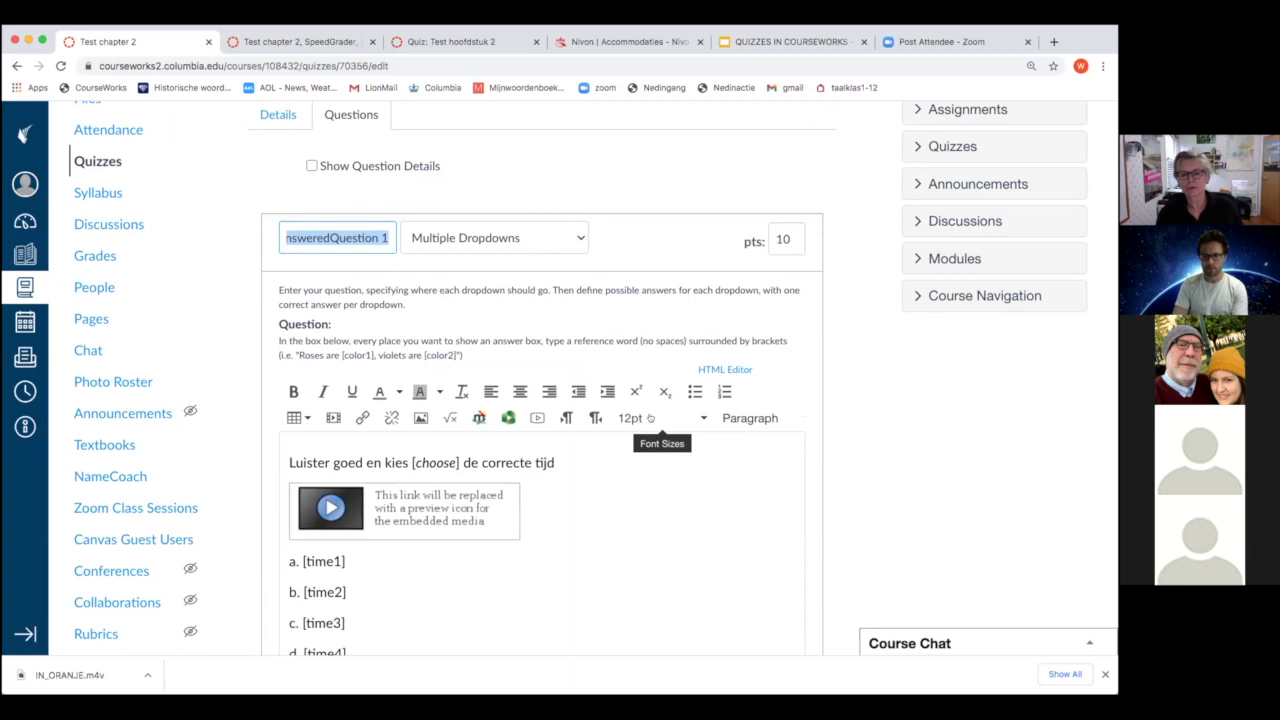
Examine Question 1's Multiple Dropdowns setup, highlighting the [time1] and [time2] placeholders in the question text
{"action": "scroll", "coordinate": [618, 561], "scroll_direction": "down", "scroll_amount": 2}
{"action": "left_click_drag", "start_coordinate": [283, 505], "coordinate": [360, 509]}
{"action": "left_click_drag", "start_coordinate": [281, 536], "coordinate": [354, 544]}
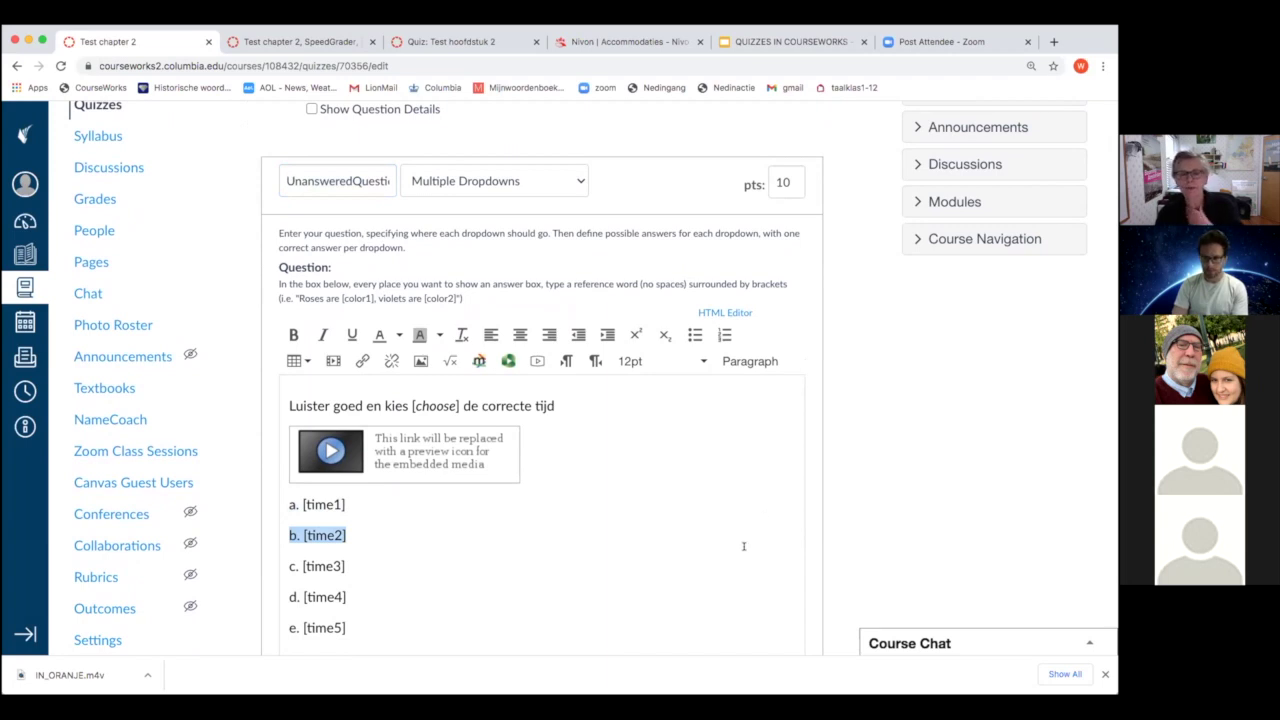
{"action": "scroll", "coordinate": [555, 579], "scroll_direction": "up", "scroll_amount": 1}
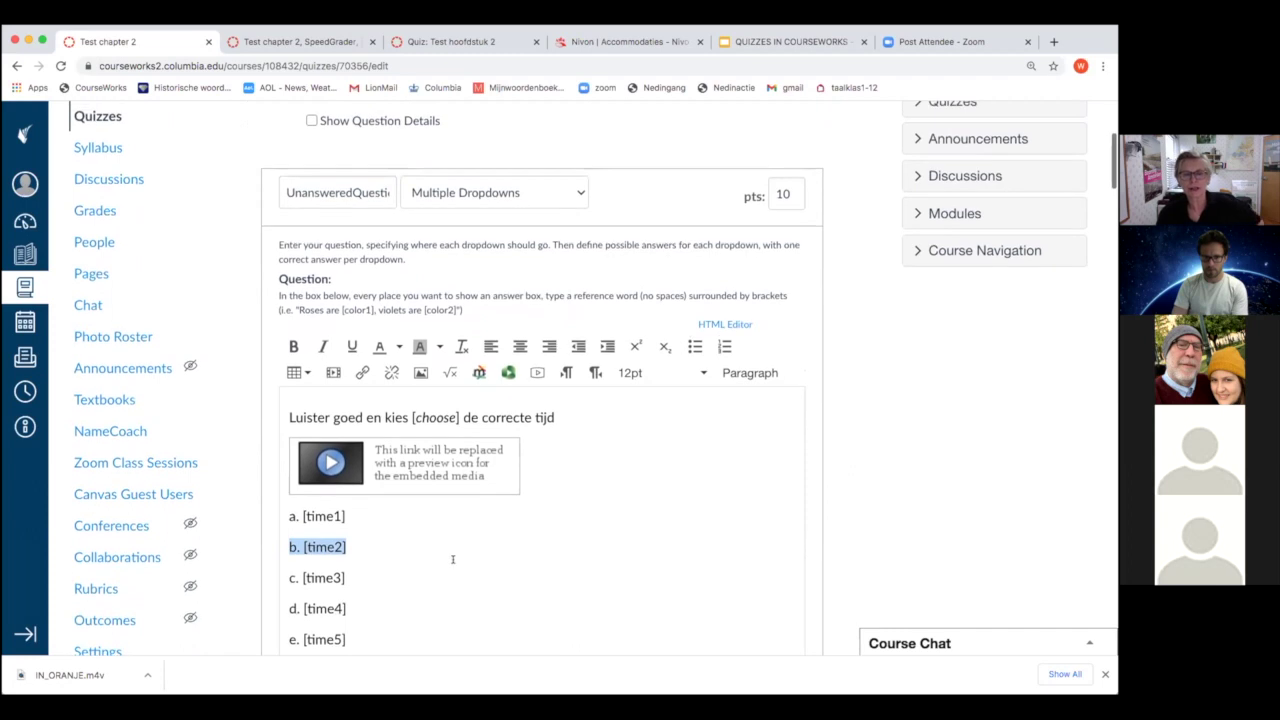
{"action": "scroll", "coordinate": [456, 558], "scroll_direction": "down", "scroll_amount": 2}
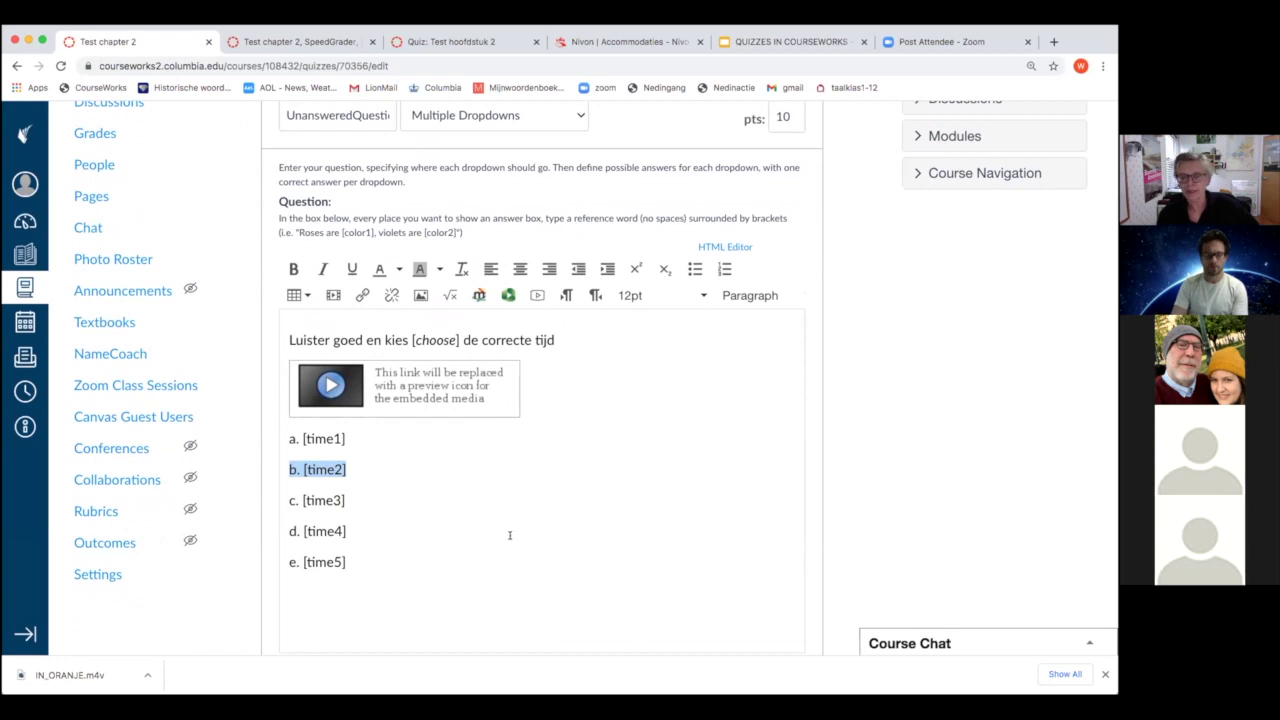
Show the Record/Upload Media dialog for Question 1 and close it without adding media
{"action": "scroll", "coordinate": [509, 535], "scroll_direction": "up", "scroll_amount": 1}
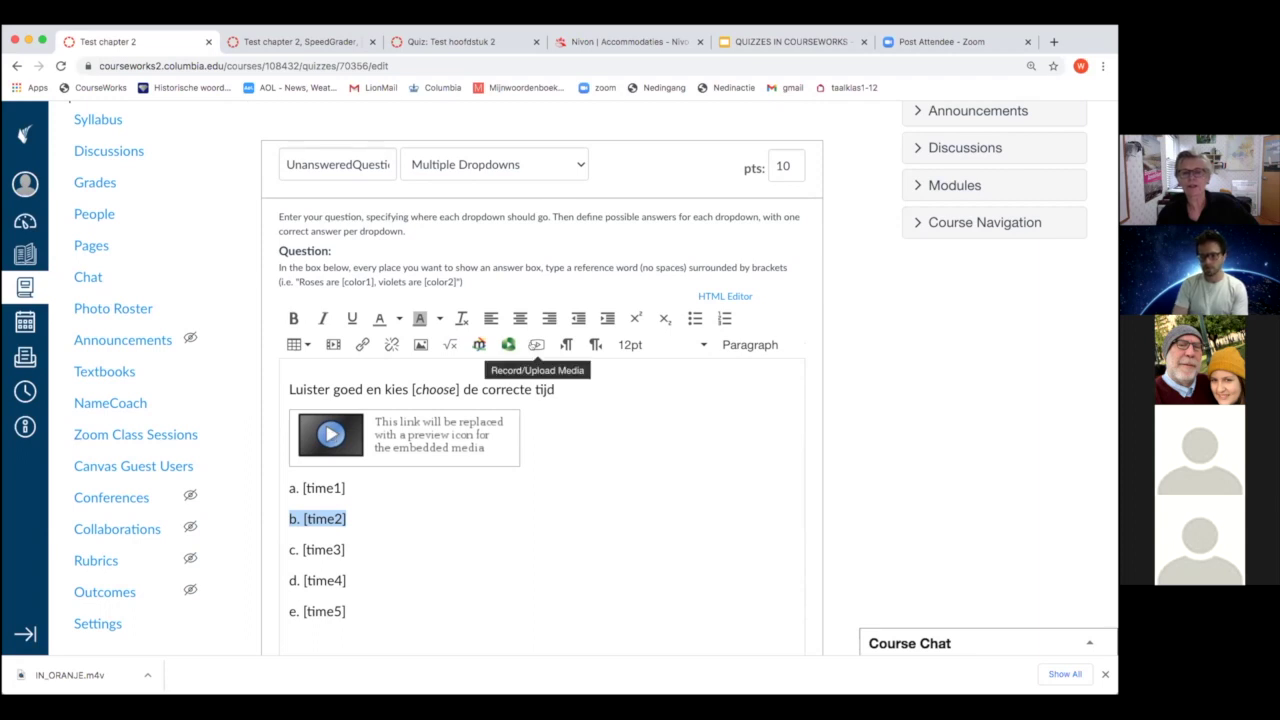
{"action": "left_click", "coordinate": [536, 345]}
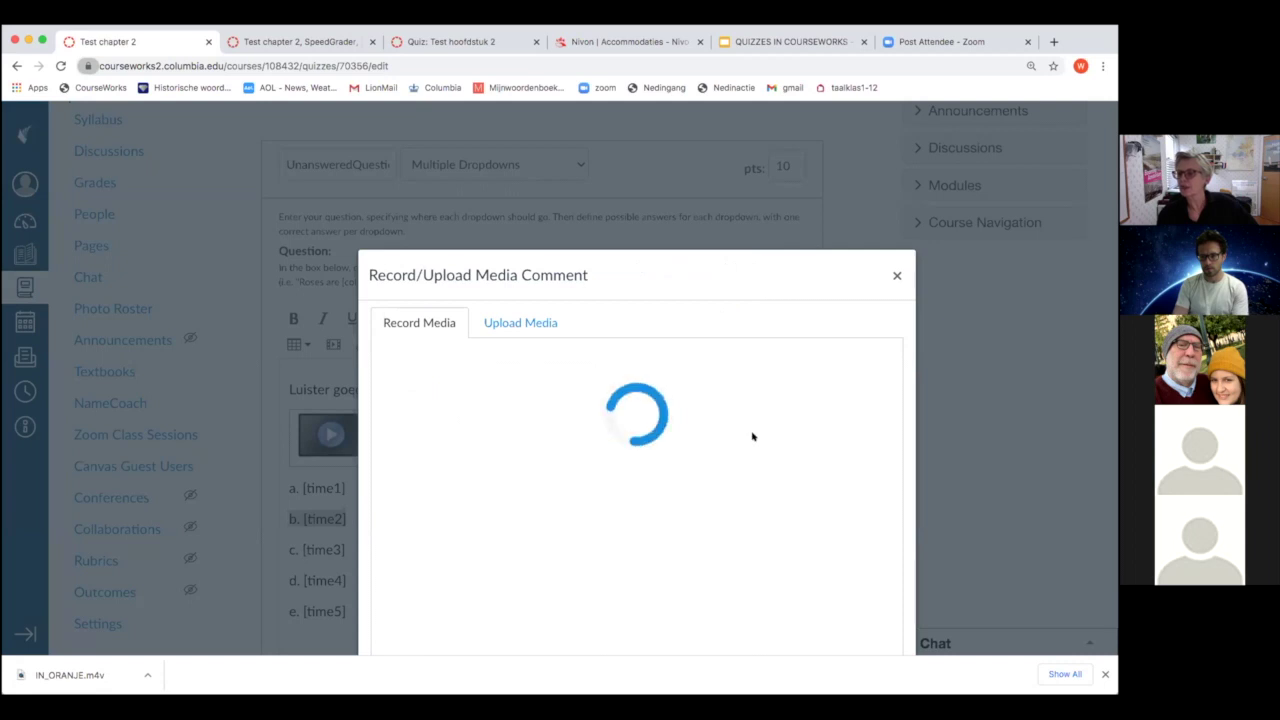
{"action": "left_click", "coordinate": [895, 276]}
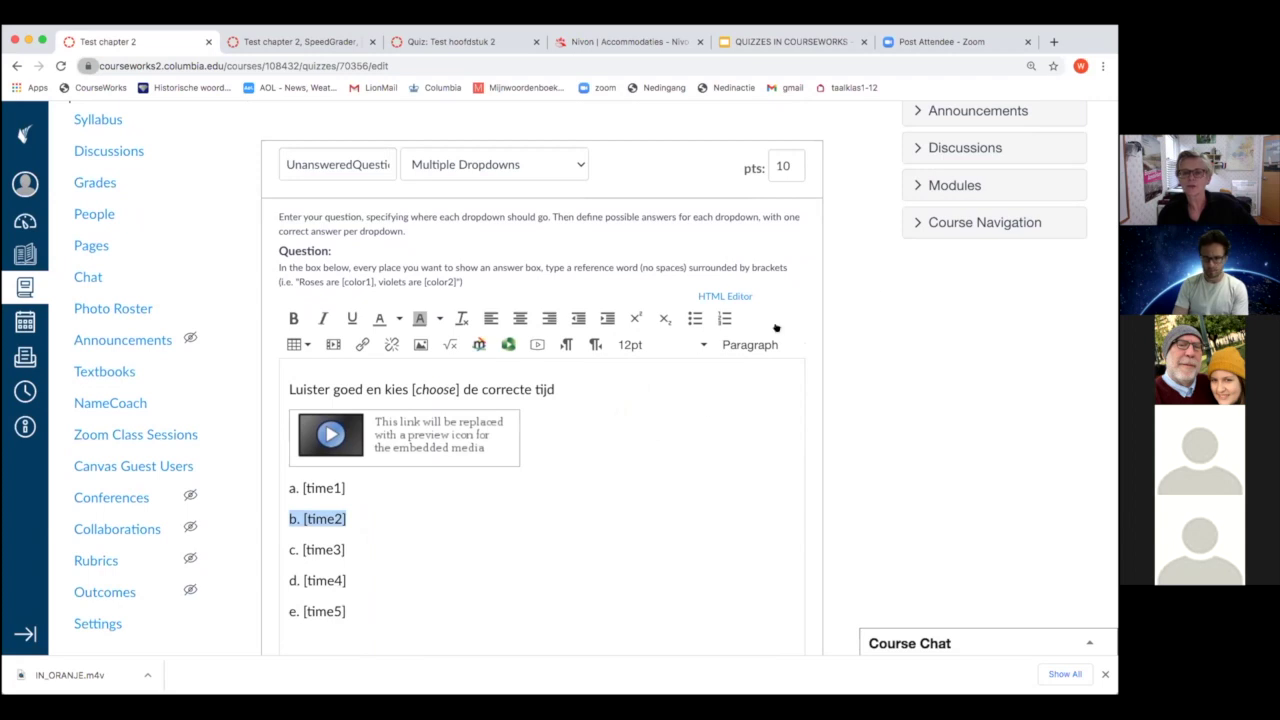
{"action": "scroll", "coordinate": [685, 435], "scroll_direction": "down", "scroll_amount": 1}
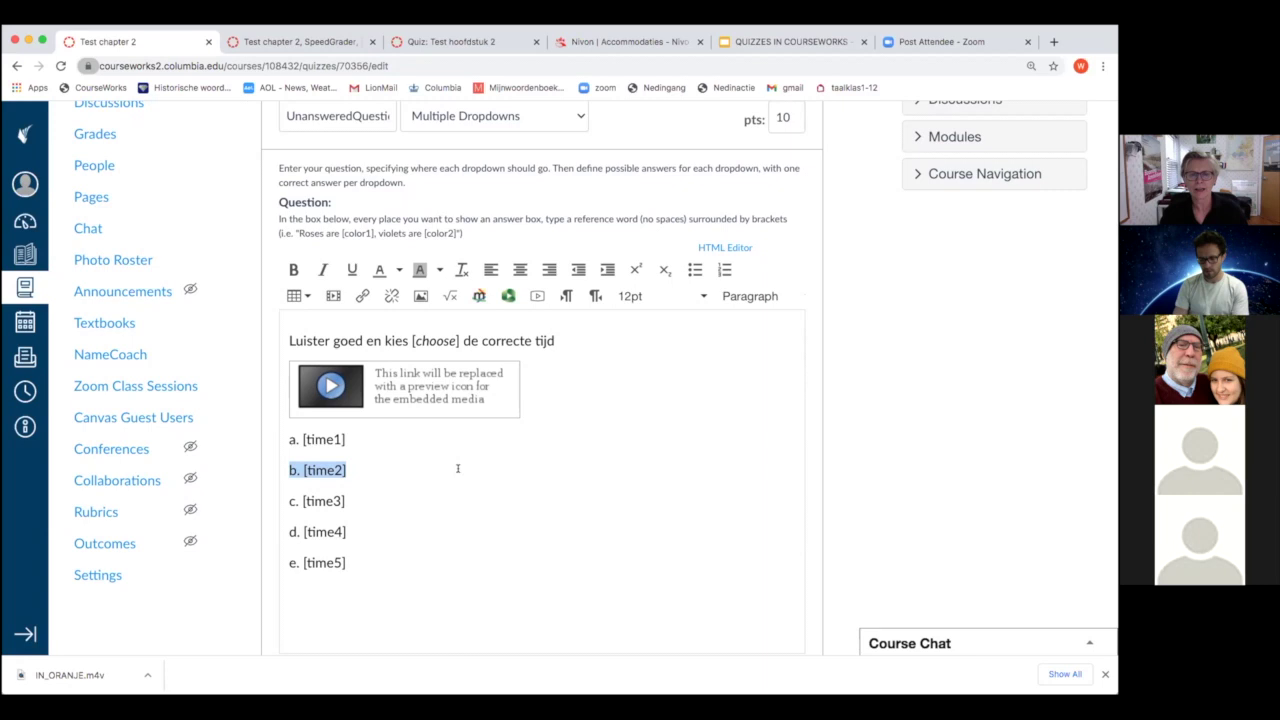
Review Question 1's time placeholders in the question text and the correct and possible answers defined for time1
{"action": "scroll", "coordinate": [464, 468], "scroll_direction": "down", "scroll_amount": 3}
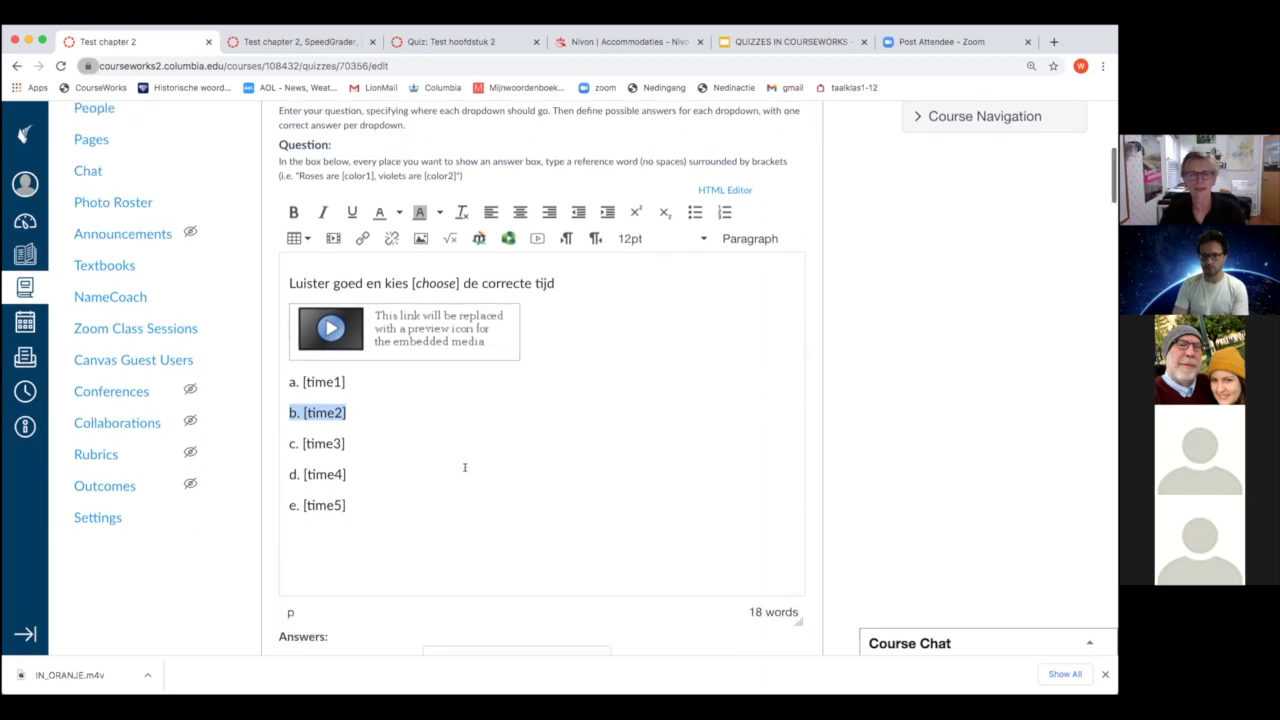
{"action": "scroll", "coordinate": [464, 467], "scroll_direction": "up", "scroll_amount": 1}
{"action": "scroll", "coordinate": [464, 467], "scroll_direction": "up", "scroll_amount": 5}
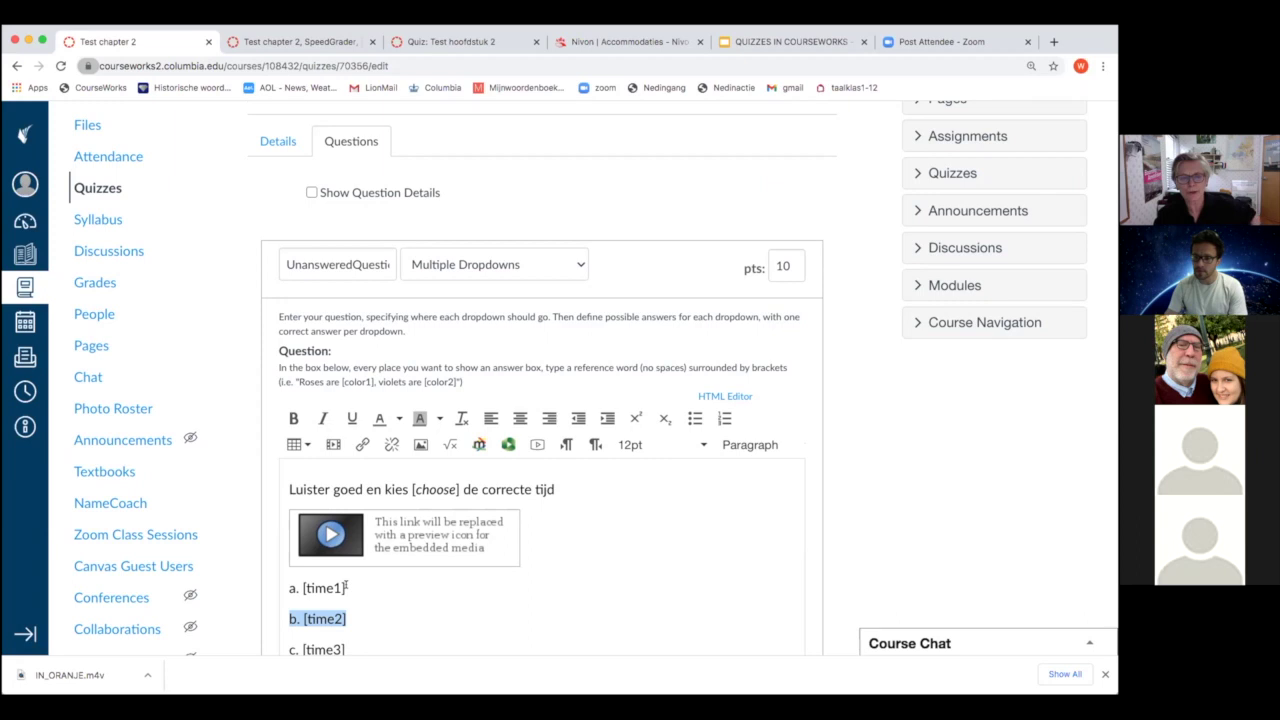
{"action": "scroll", "coordinate": [381, 581], "scroll_direction": "down", "scroll_amount": 2}
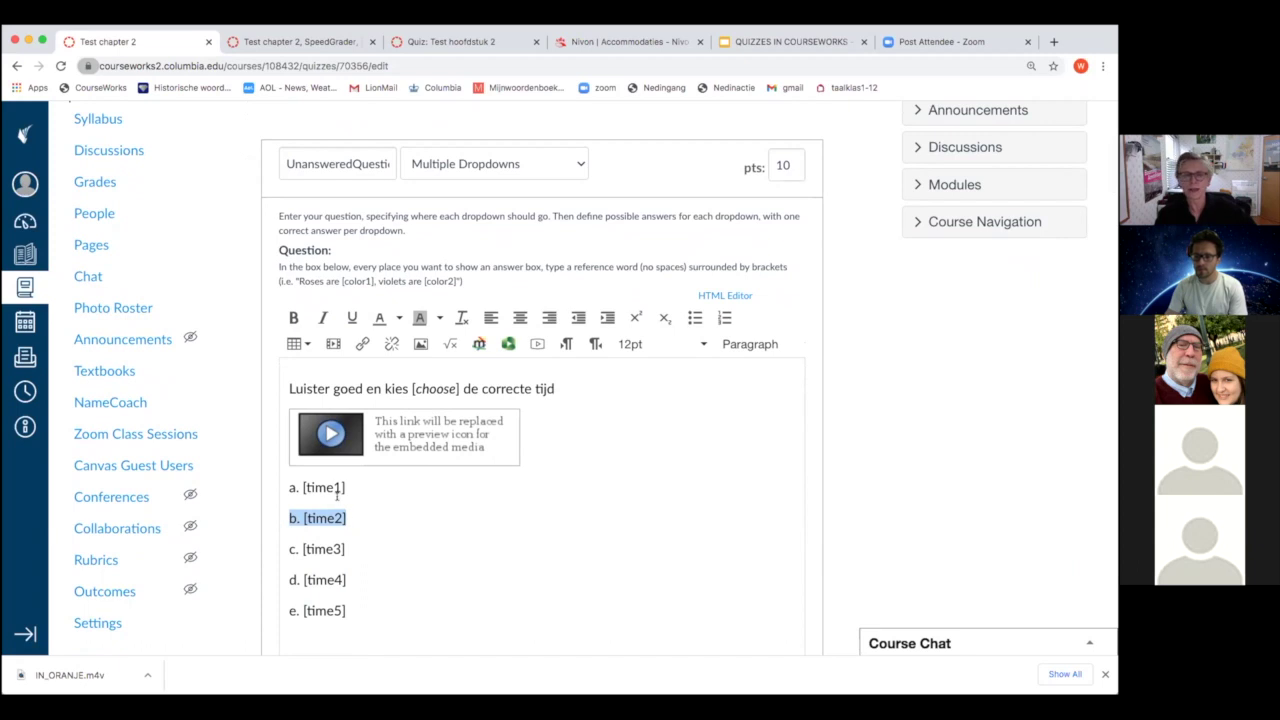
{"action": "scroll", "coordinate": [505, 545], "scroll_direction": "down", "scroll_amount": 5}
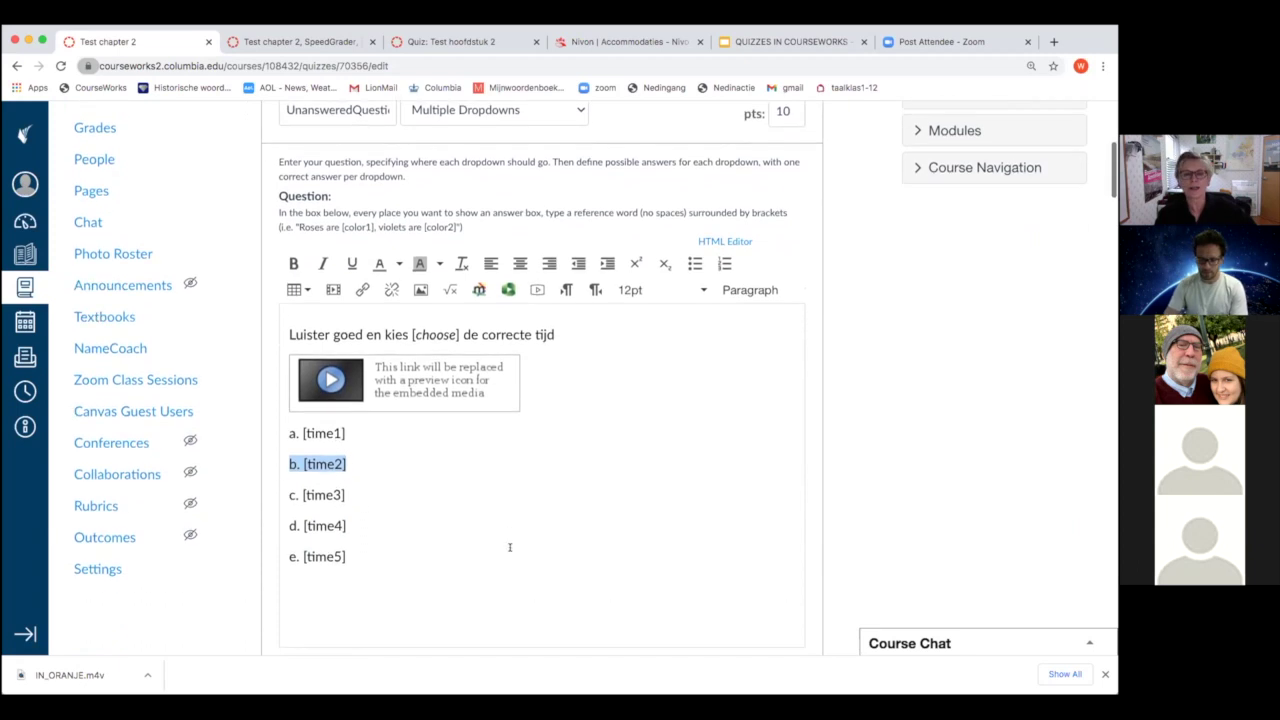
{"action": "scroll", "coordinate": [669, 517], "scroll_direction": "down", "scroll_amount": 2}
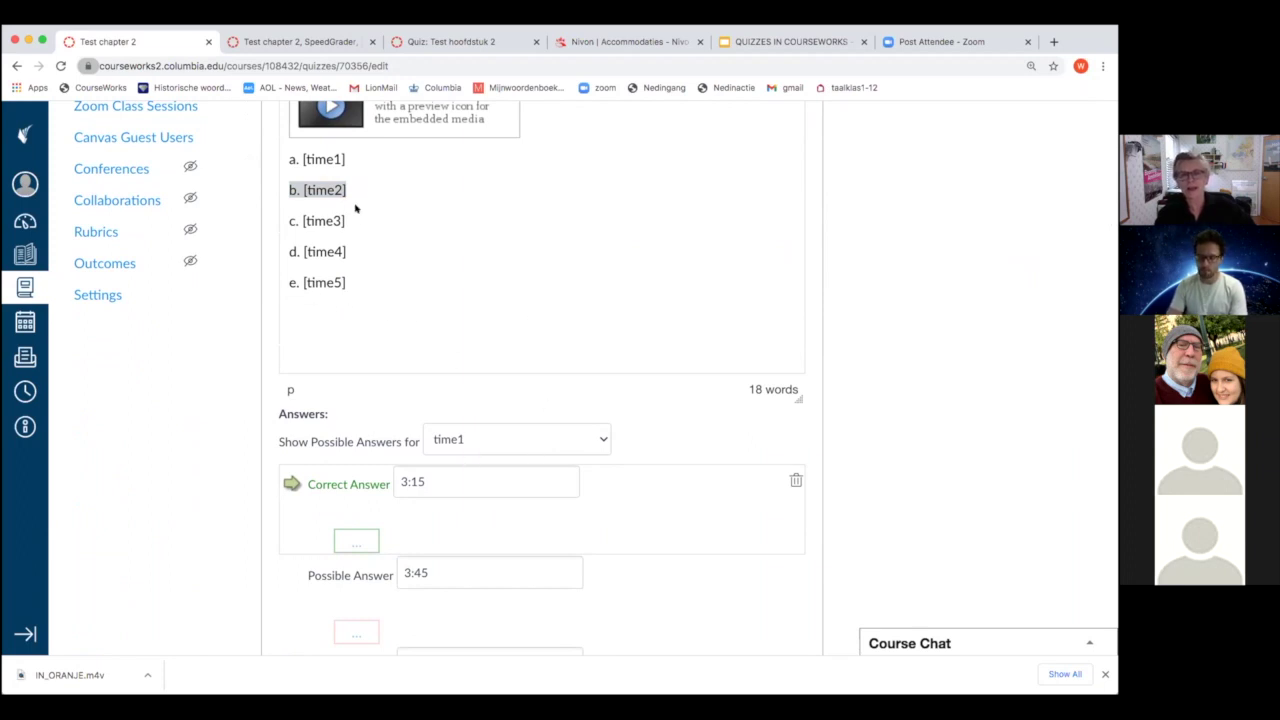
{"action": "left_click", "coordinate": [372, 305]}
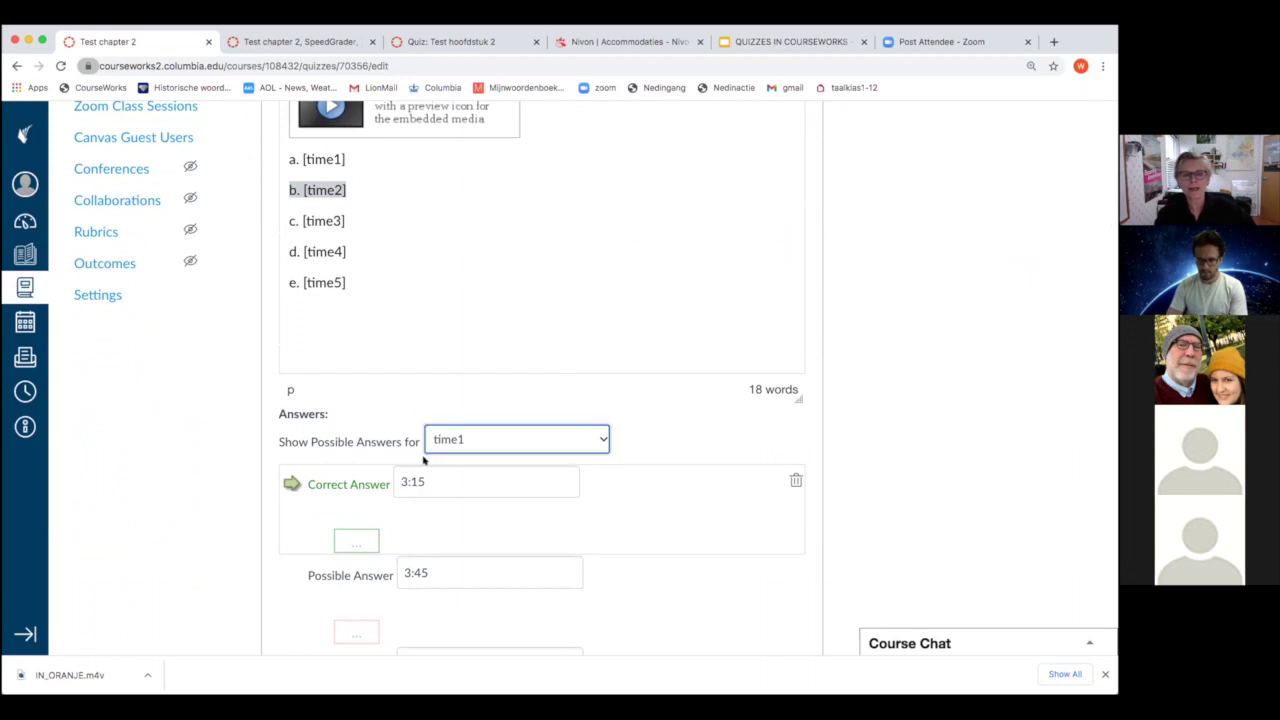
{"action": "scroll", "coordinate": [430, 594], "scroll_direction": "down", "scroll_amount": 3}
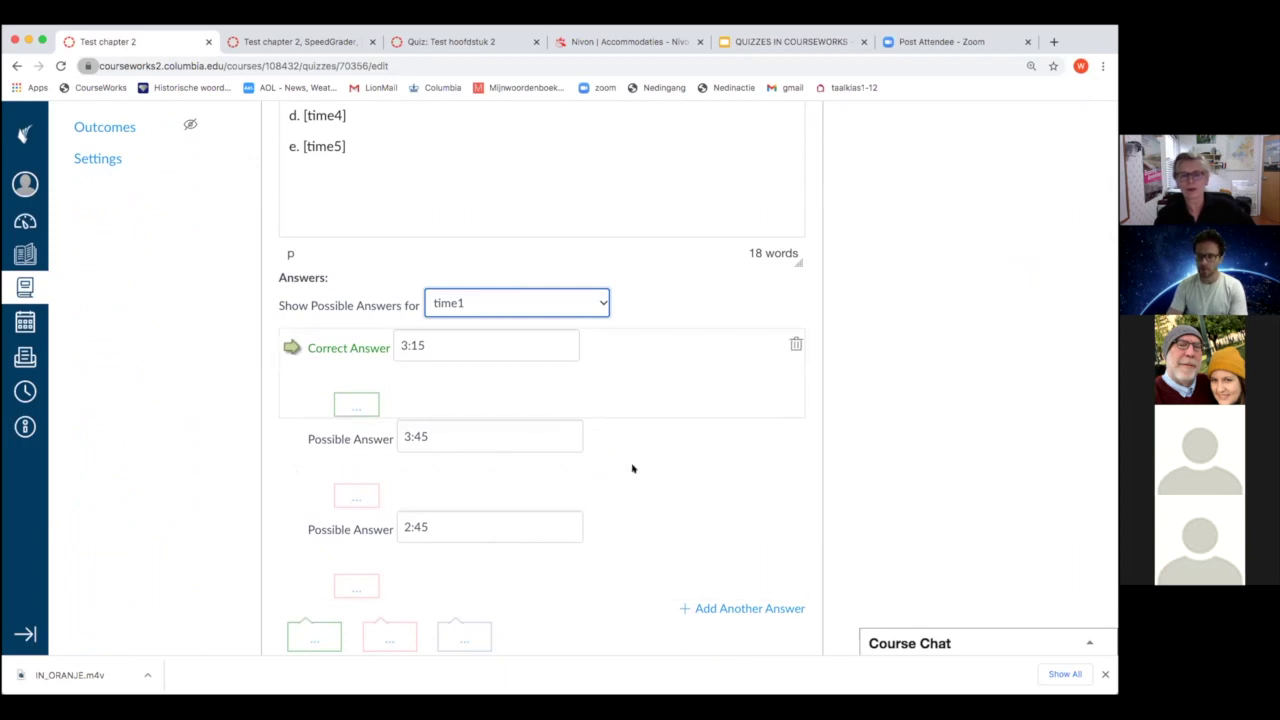
{"action": "scroll", "coordinate": [634, 471], "scroll_direction": "down", "scroll_amount": 2}
{"action": "scroll", "coordinate": [642, 253], "scroll_direction": "up", "scroll_amount": 2}
Show the possible answers for time2 in Question 1 and review them against the question text
{"action": "left_click", "coordinate": [603, 286]}
{"action": "left_click", "coordinate": [587, 299]}
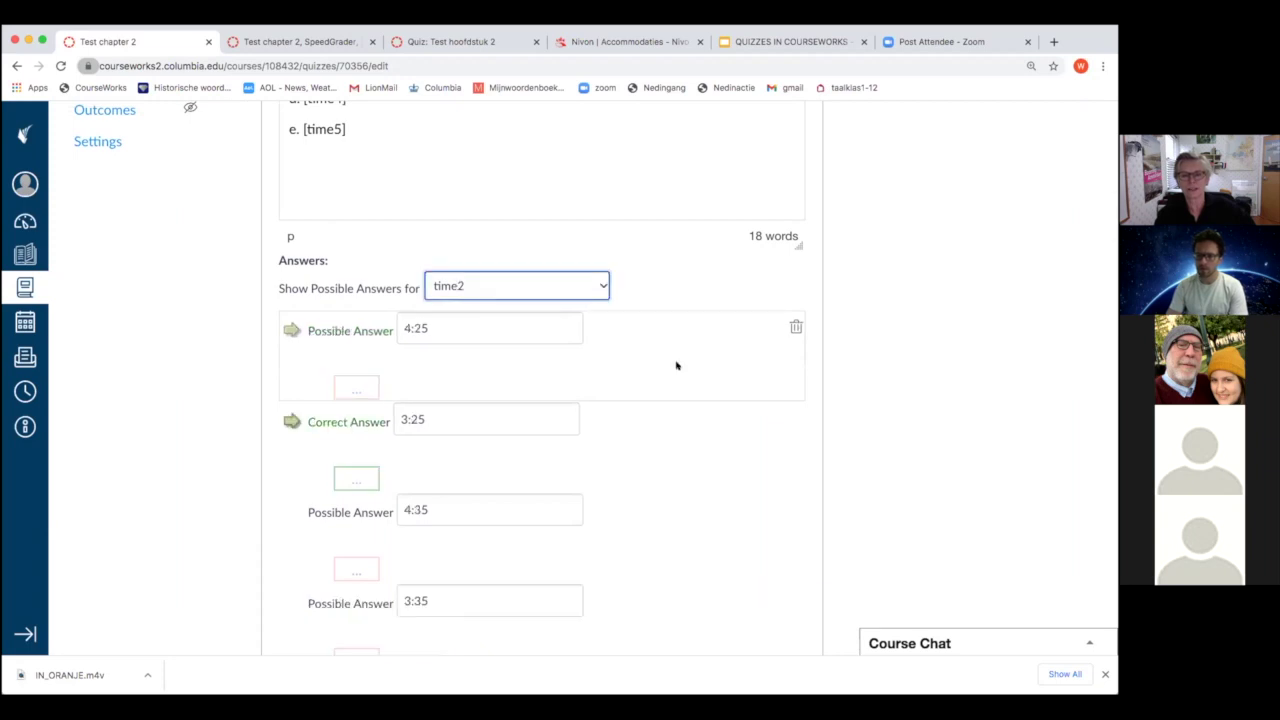
{"action": "scroll", "coordinate": [676, 365], "scroll_direction": "down", "scroll_amount": 5}
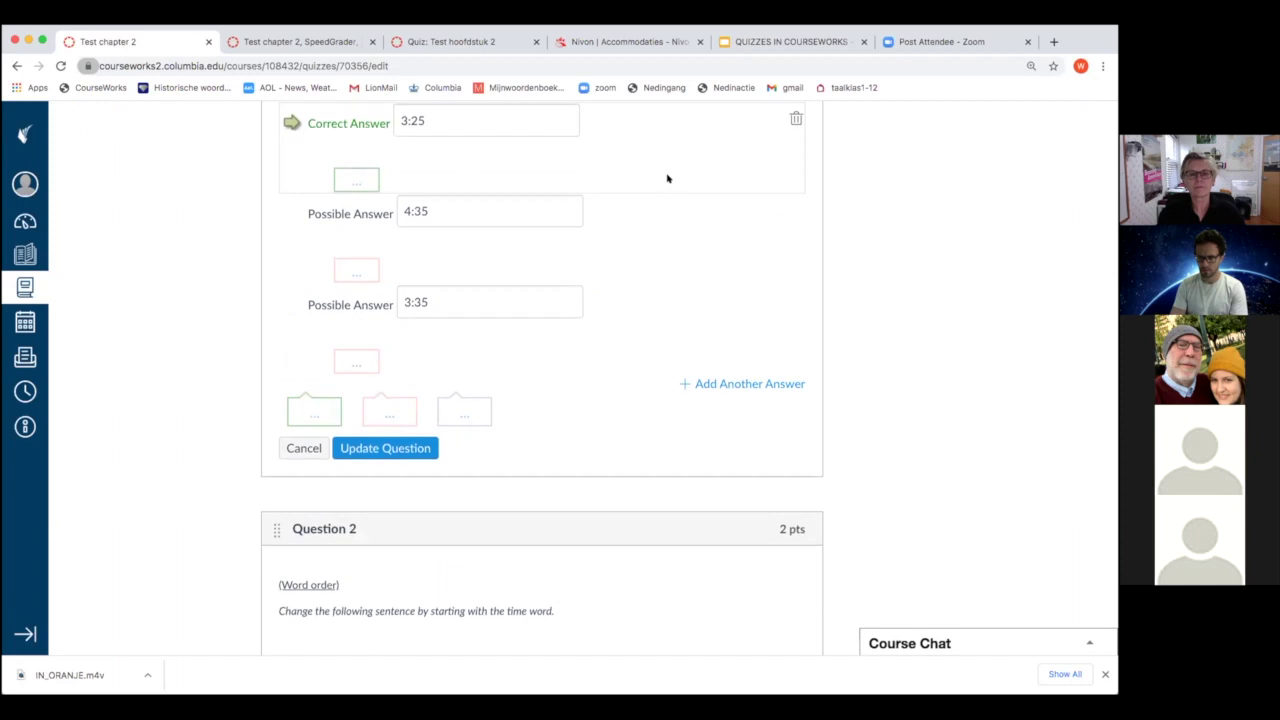
{"action": "scroll", "coordinate": [667, 178], "scroll_direction": "up", "scroll_amount": 3}
{"action": "scroll", "coordinate": [669, 178], "scroll_direction": "up", "scroll_amount": 3}
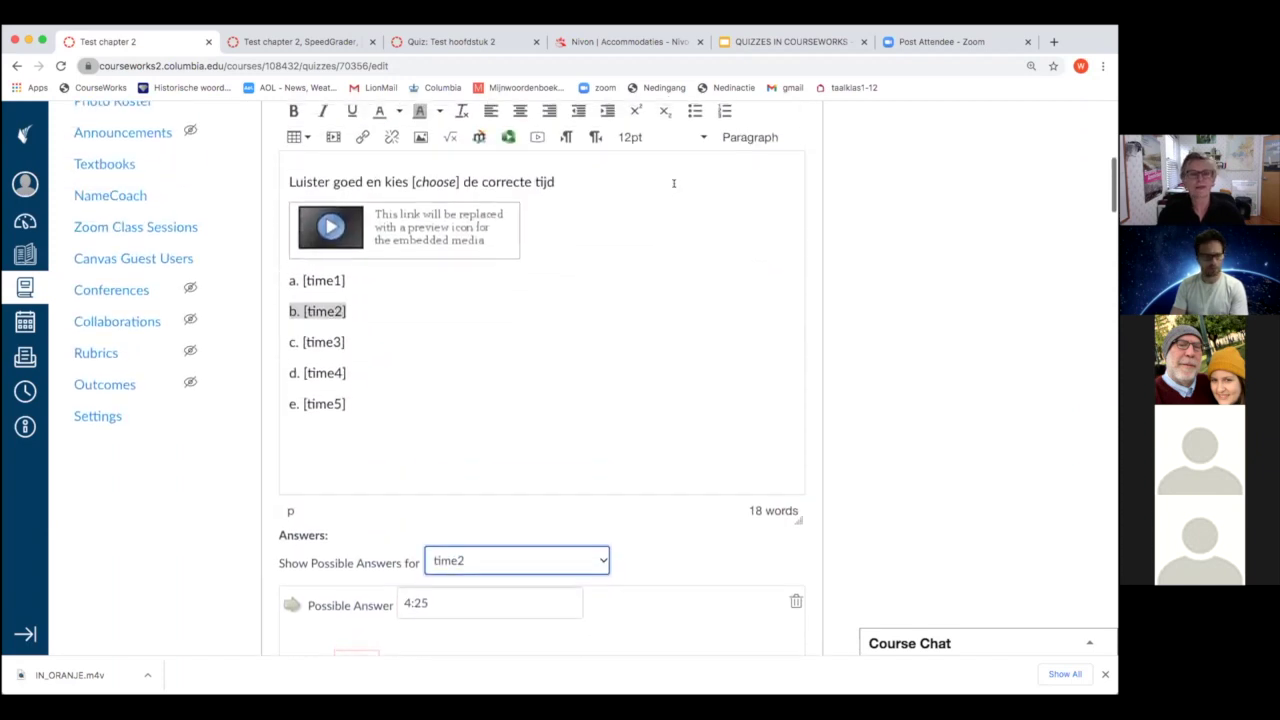
{"action": "scroll", "coordinate": [673, 183], "scroll_direction": "down", "scroll_amount": 6}
{"action": "scroll", "coordinate": [673, 186], "scroll_direction": "up", "scroll_amount": 2}
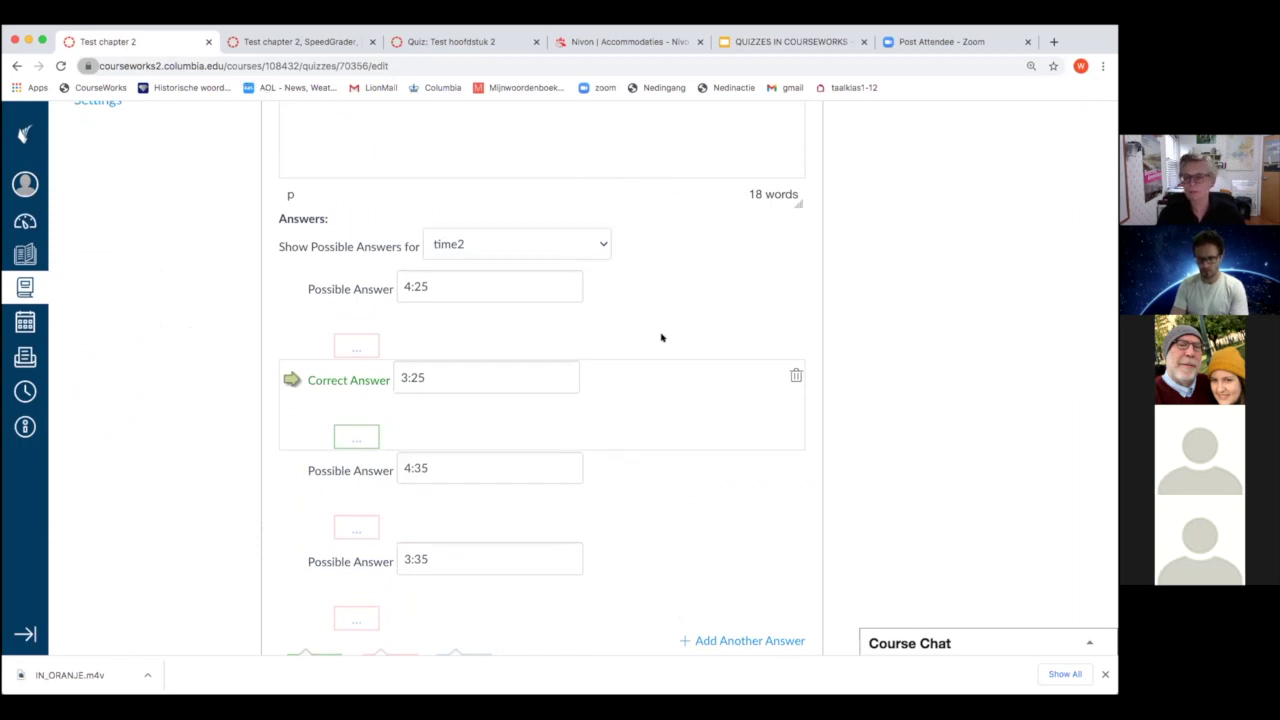
Open Question 2, the word order question, for editing and examine its Essay Question type and question text
{"action": "scroll", "coordinate": [661, 337], "scroll_direction": "down", "scroll_amount": 4}
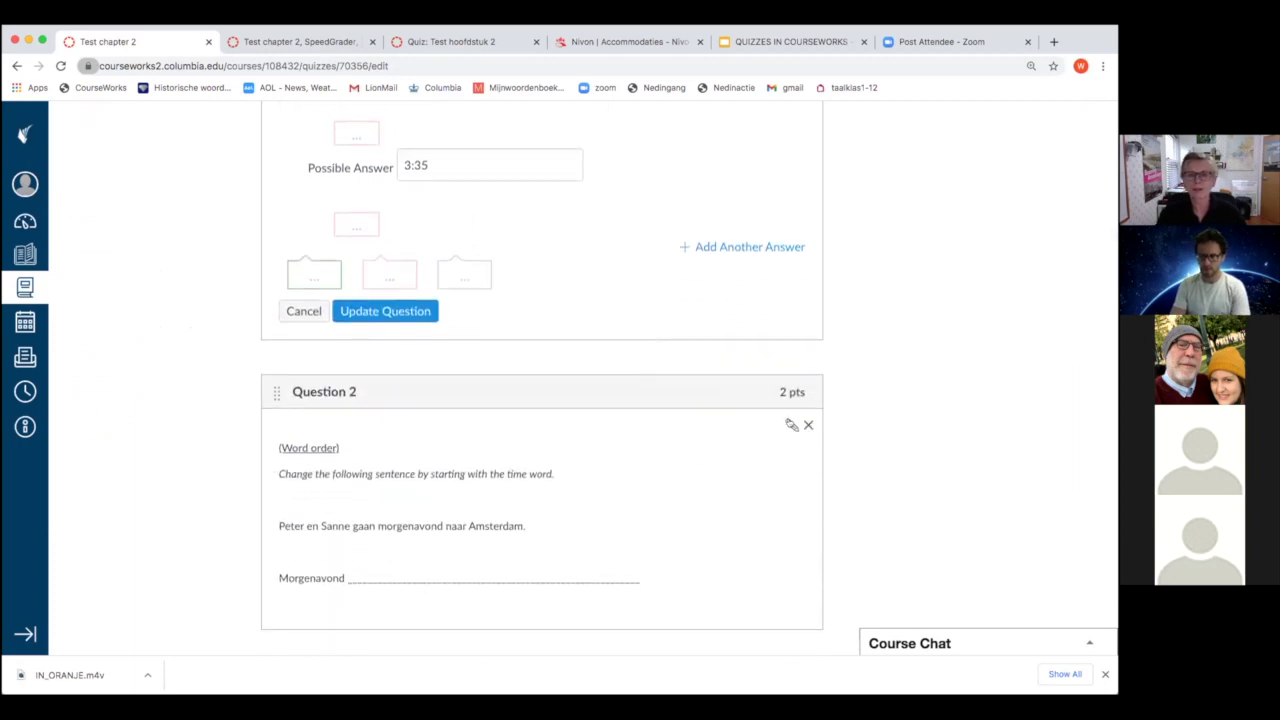
{"action": "left_click", "coordinate": [789, 423]}
{"action": "scroll", "coordinate": [609, 420], "scroll_direction": "down", "scroll_amount": 1}
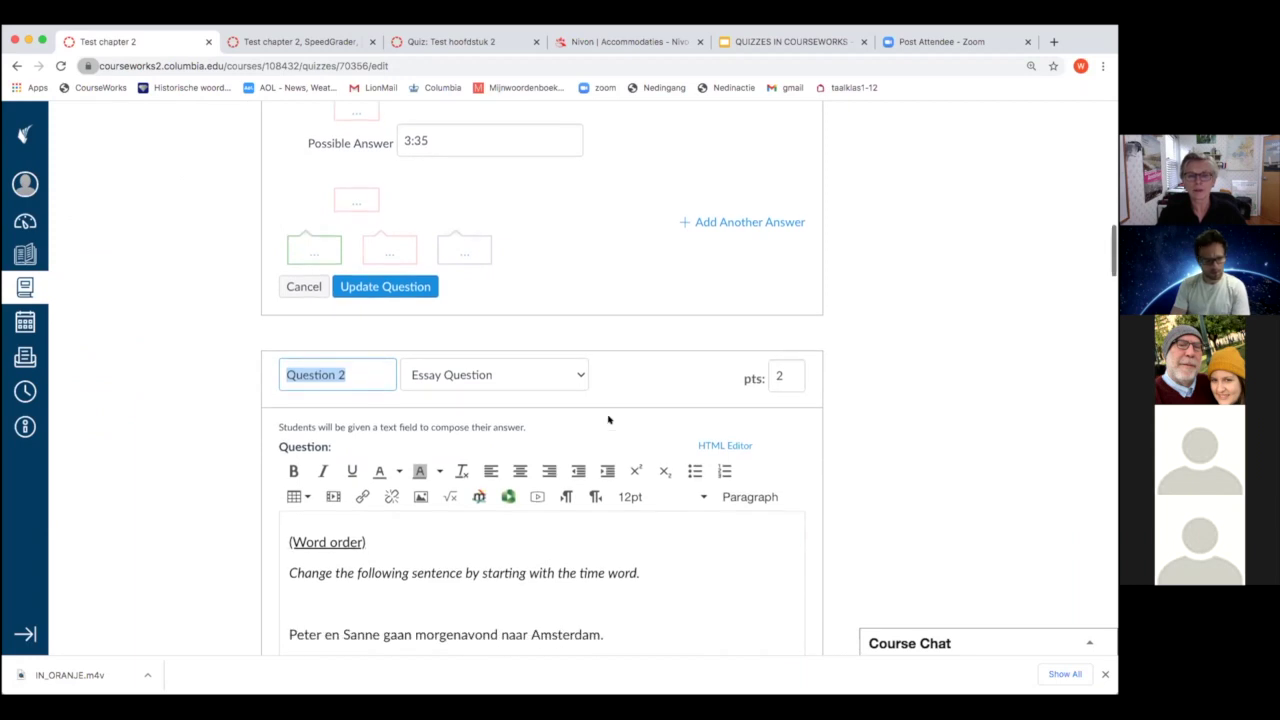
{"action": "left_click", "coordinate": [578, 376]}
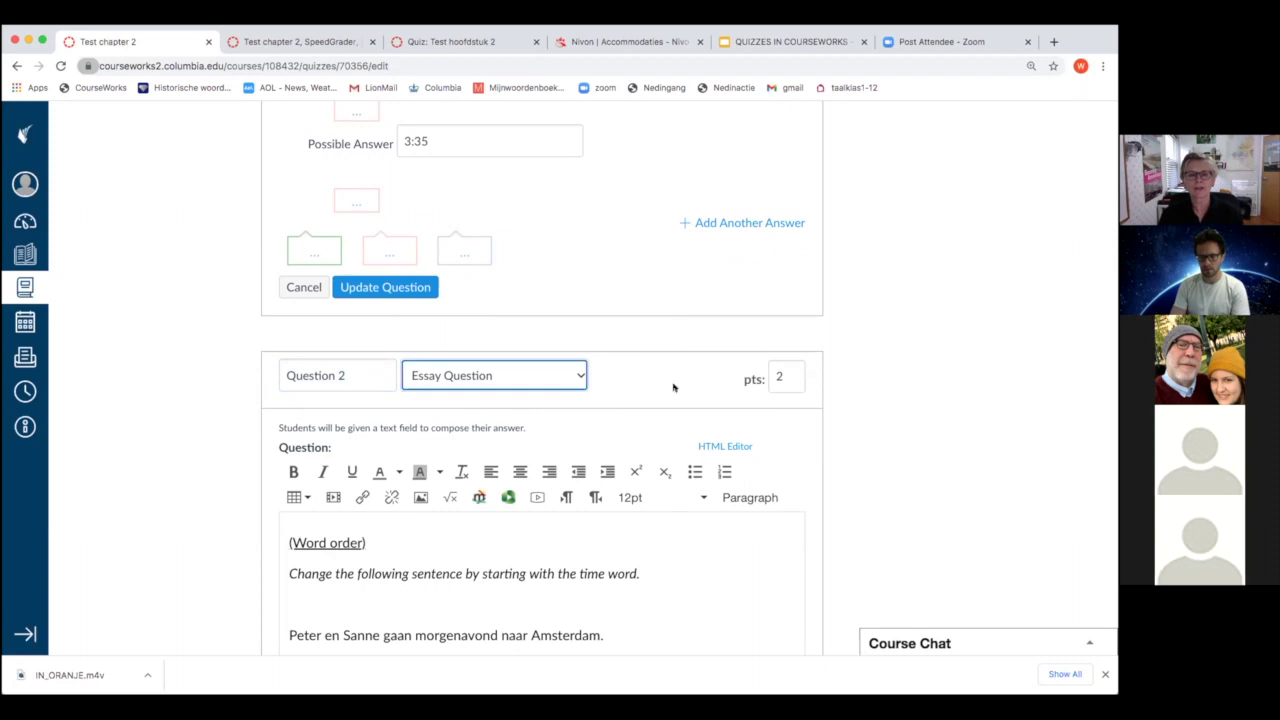
{"action": "scroll", "coordinate": [678, 434], "scroll_direction": "down", "scroll_amount": 3}
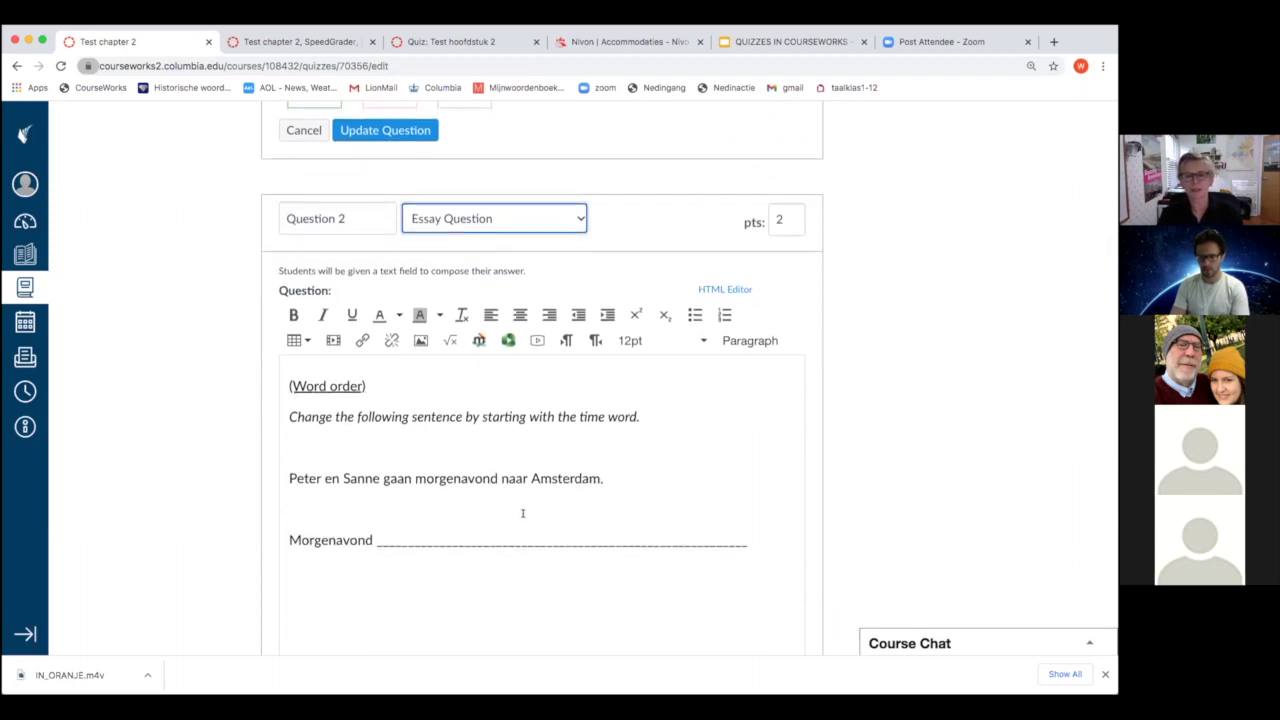
{"action": "scroll", "coordinate": [520, 513], "scroll_direction": "down", "scroll_amount": 1}
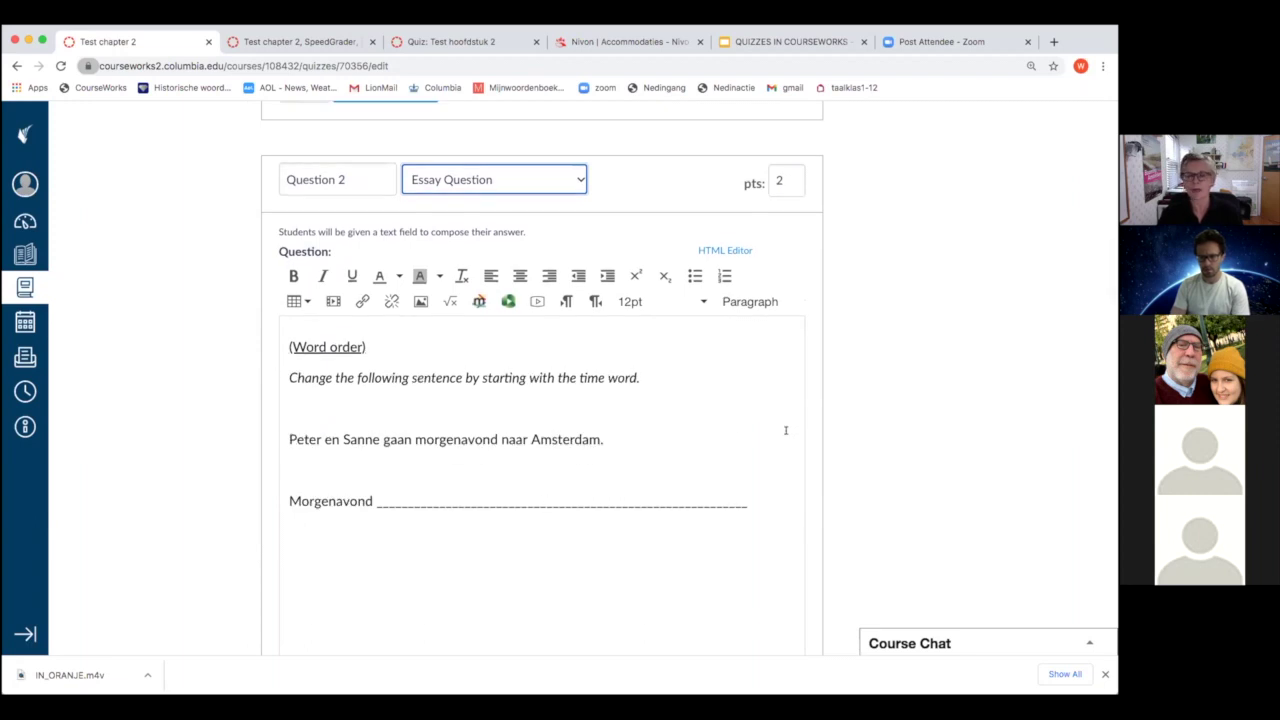
Open Question 3, the possessive pronouns question, for editing and examine its Fill In Multiple Blanks setup
{"action": "scroll", "coordinate": [786, 430], "scroll_direction": "down", "scroll_amount": 5}
{"action": "scroll", "coordinate": [786, 437], "scroll_direction": "down", "scroll_amount": 3}
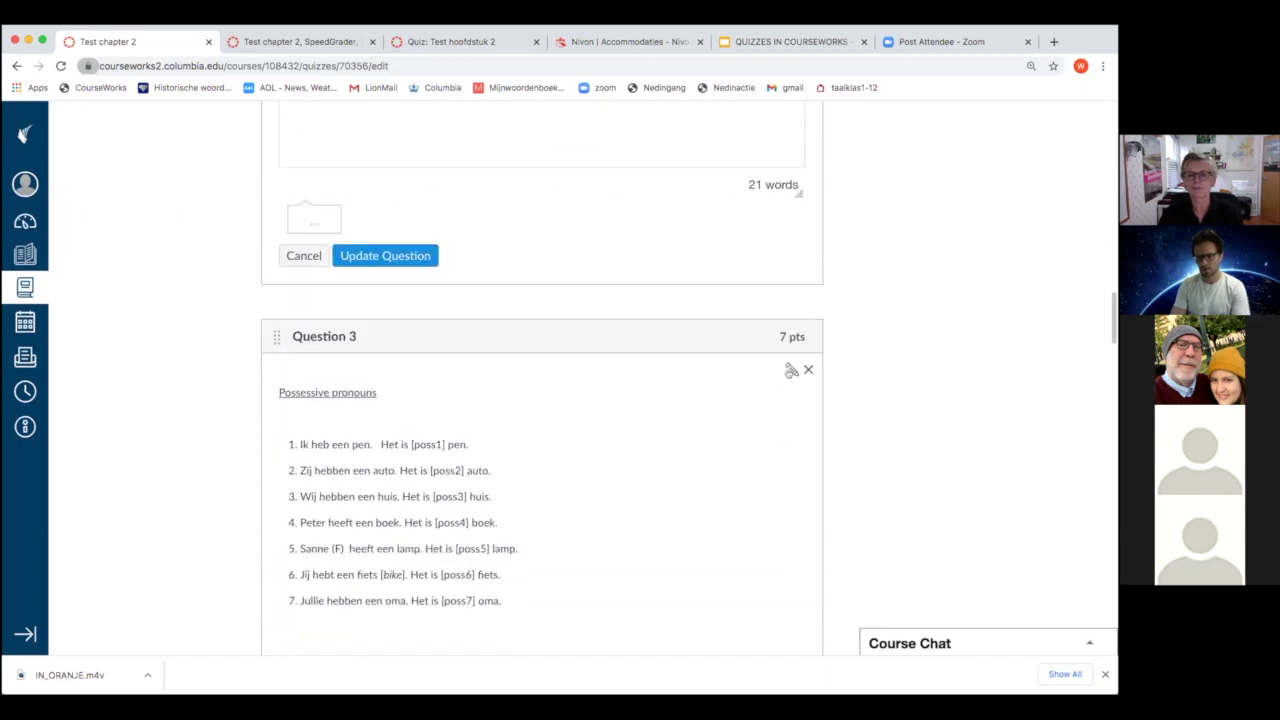
{"action": "left_click", "coordinate": [791, 371]}
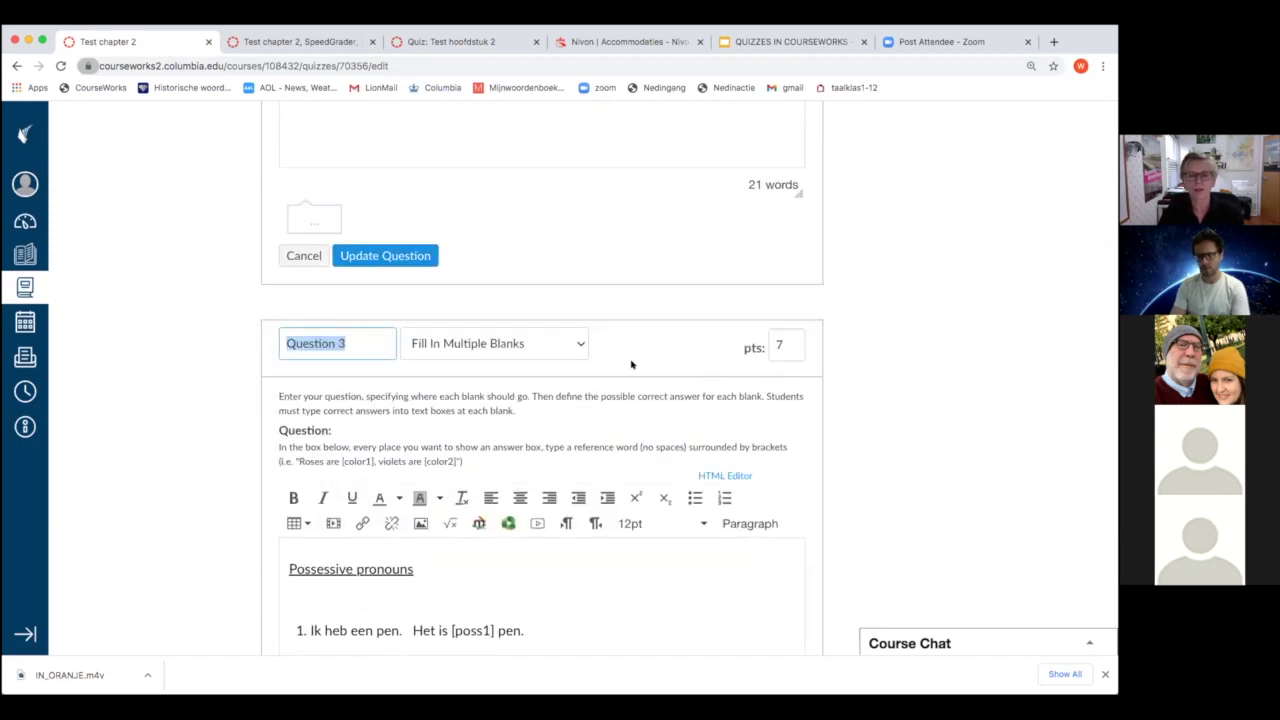
{"action": "scroll", "coordinate": [631, 364], "scroll_direction": "down", "scroll_amount": 1}
{"action": "scroll", "coordinate": [631, 364], "scroll_direction": "up", "scroll_amount": 1}
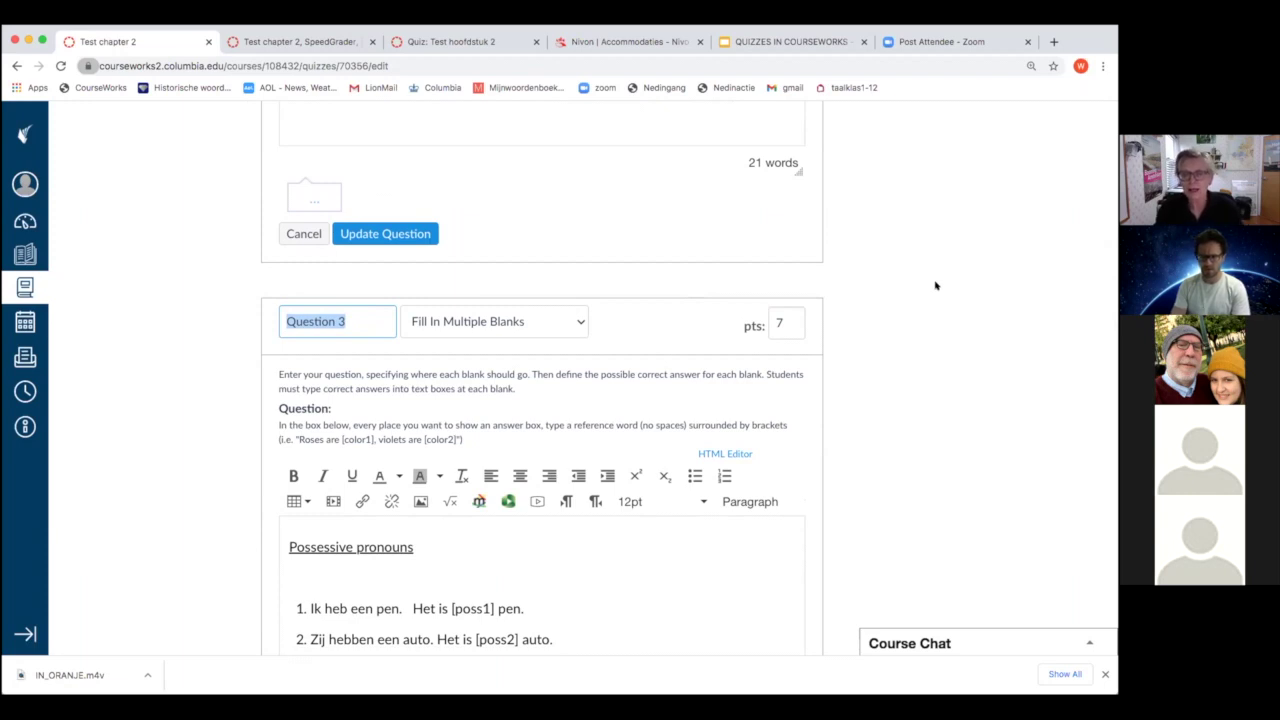
{"action": "scroll", "coordinate": [650, 528], "scroll_direction": "down", "scroll_amount": 1}
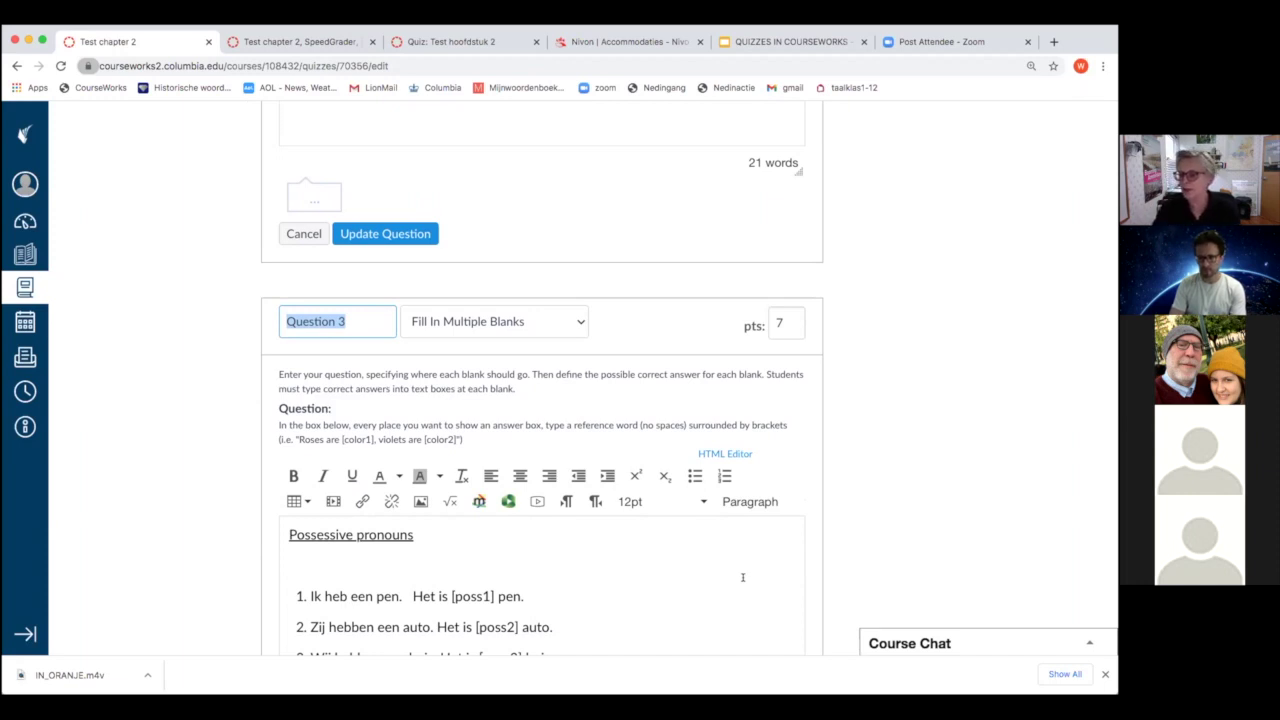
{"action": "scroll", "coordinate": [750, 578], "scroll_direction": "up", "scroll_amount": 1}
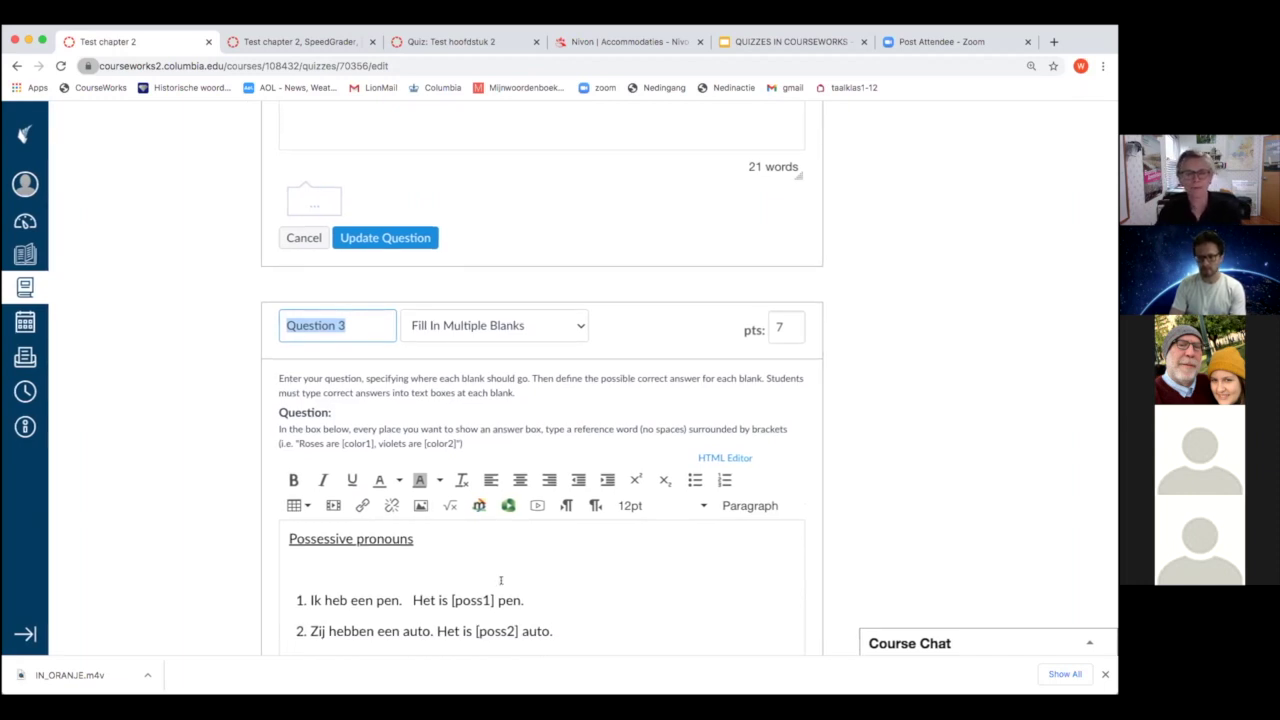
Examine Question 3's bracketed placeholders and point out both possible answers defined for poss1
{"action": "scroll", "coordinate": [510, 580], "scroll_direction": "down", "scroll_amount": 3}
{"action": "scroll", "coordinate": [643, 549], "scroll_direction": "down", "scroll_amount": 5}
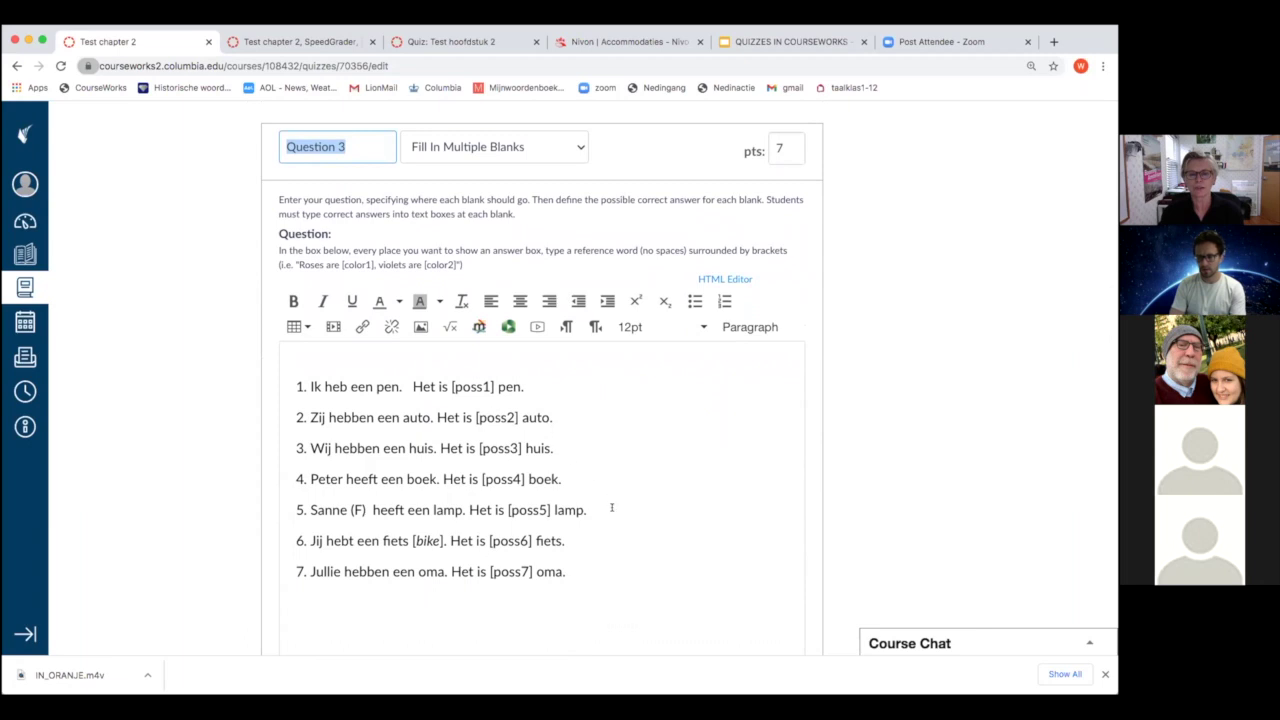
{"action": "scroll", "coordinate": [611, 508], "scroll_direction": "down", "scroll_amount": 10}
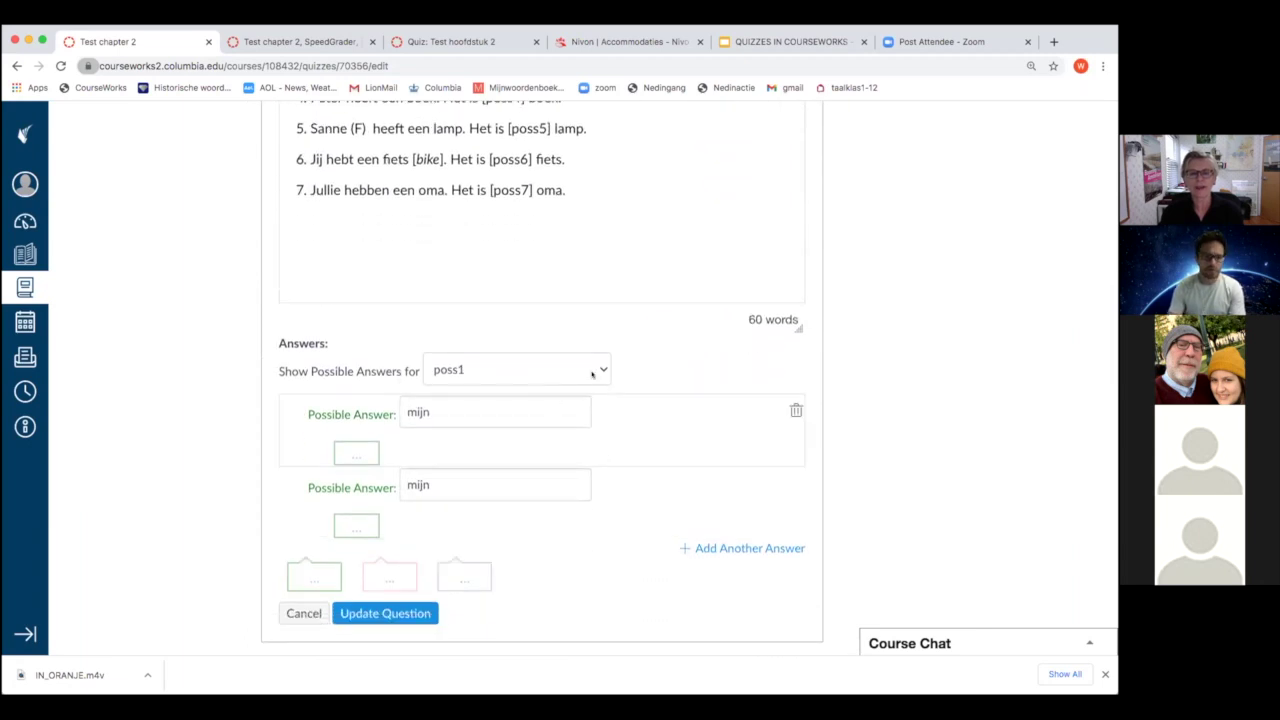
{"action": "left_click", "coordinate": [486, 411]}
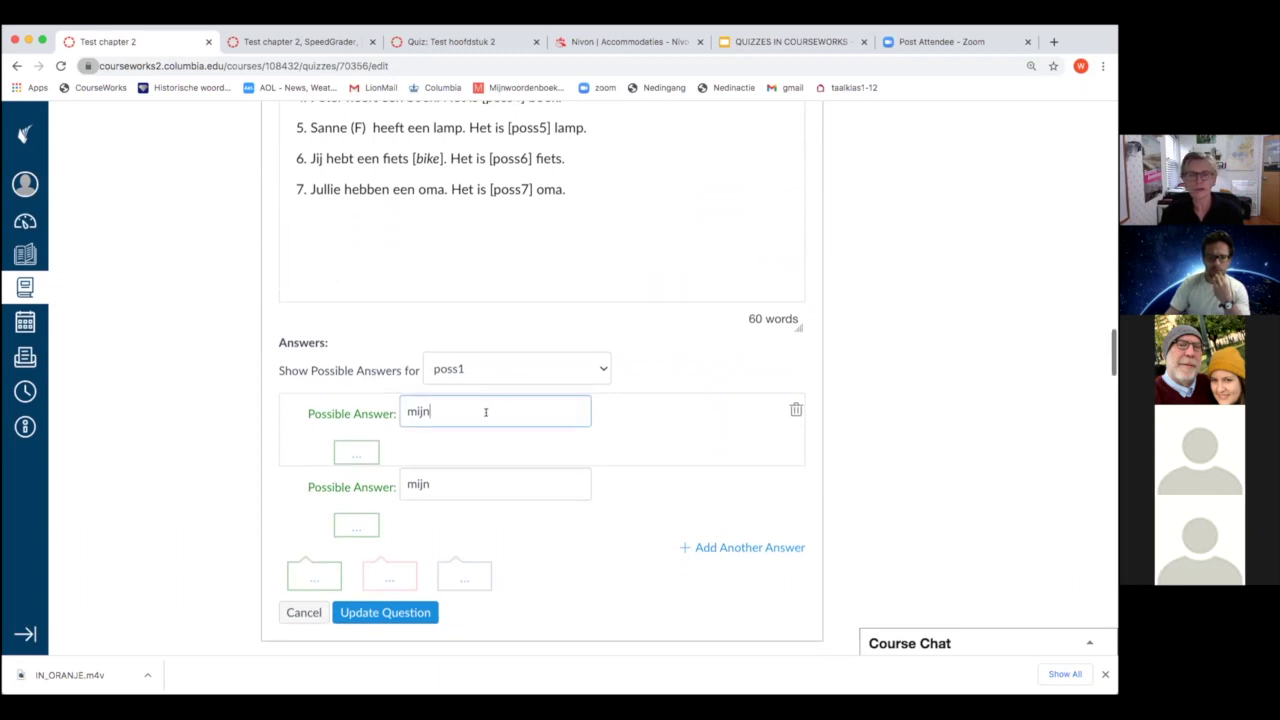
{"action": "left_click", "coordinate": [457, 488]}
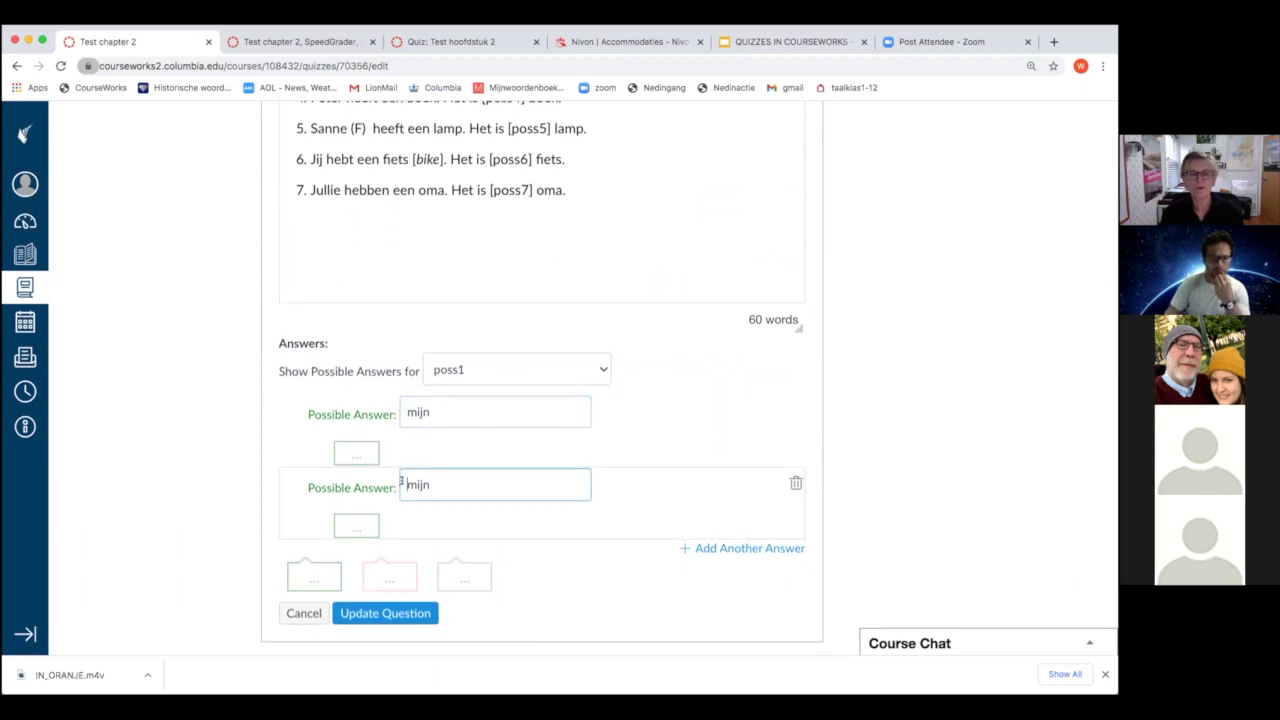
{"action": "left_click", "coordinate": [403, 410]}
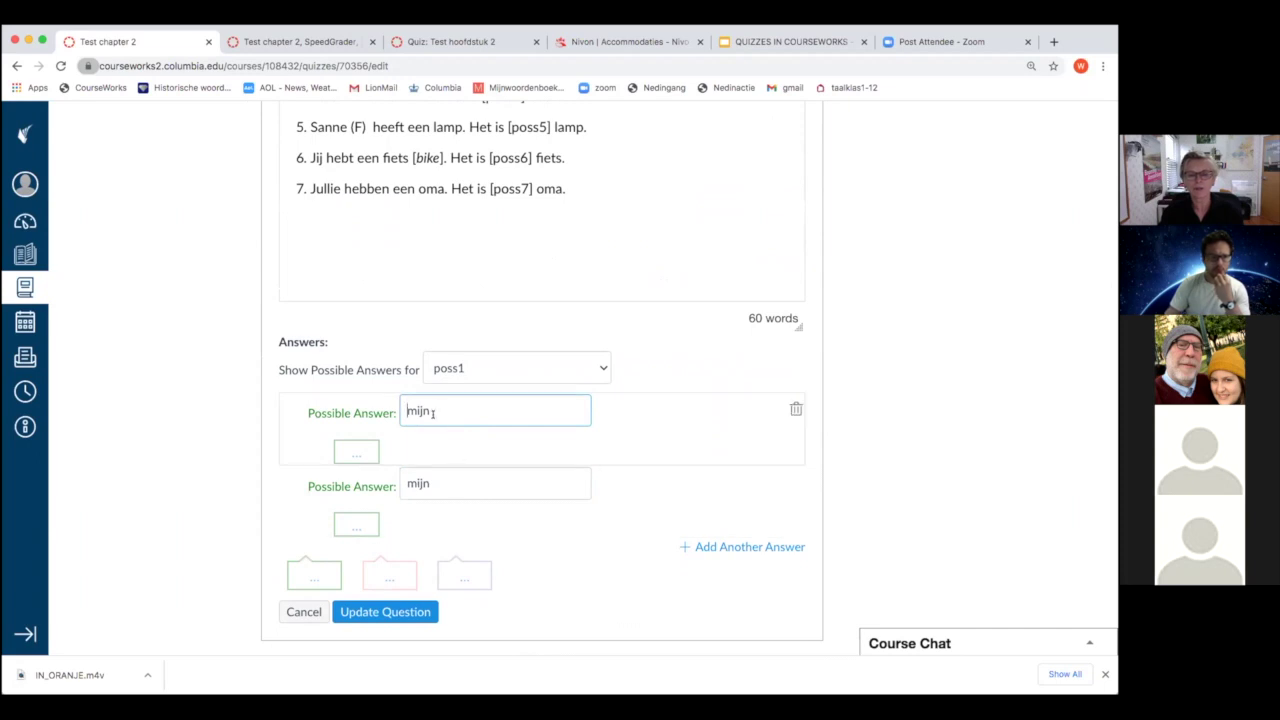
{"action": "left_click", "coordinate": [433, 484]}
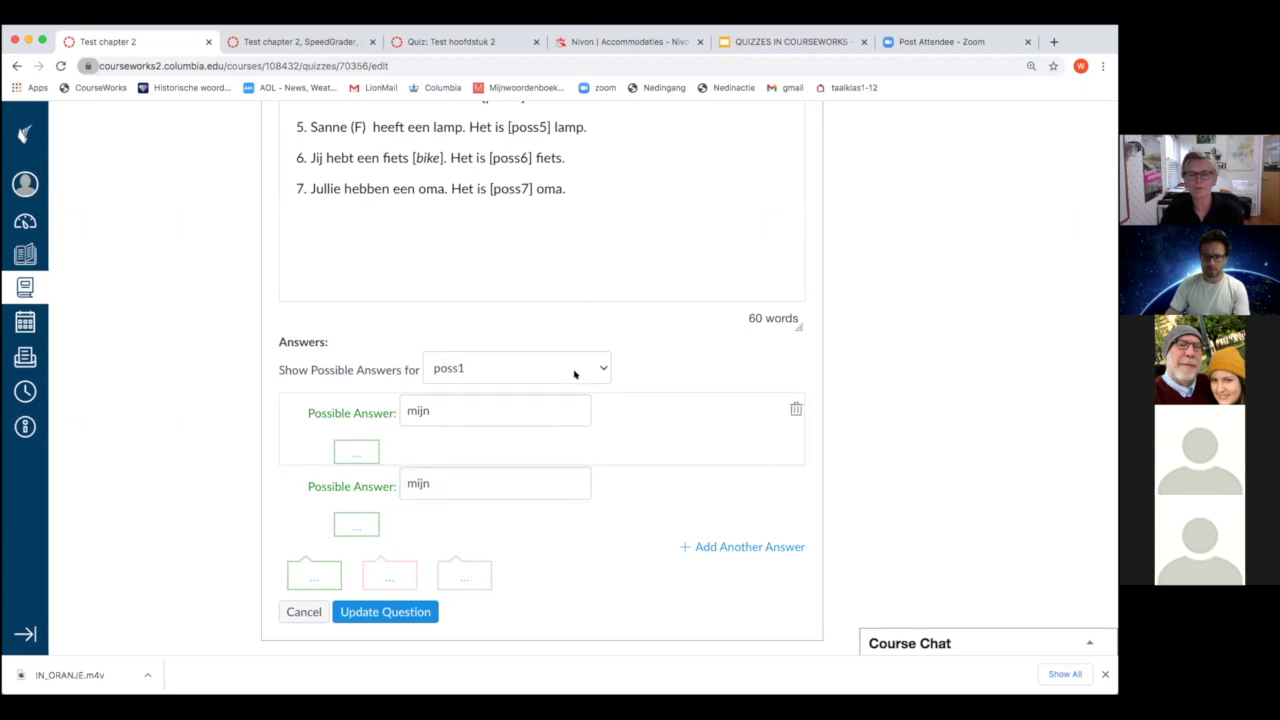
Show the possible answers for poss3 in Question 3 and point out each entry
{"action": "left_click", "coordinate": [552, 396]}
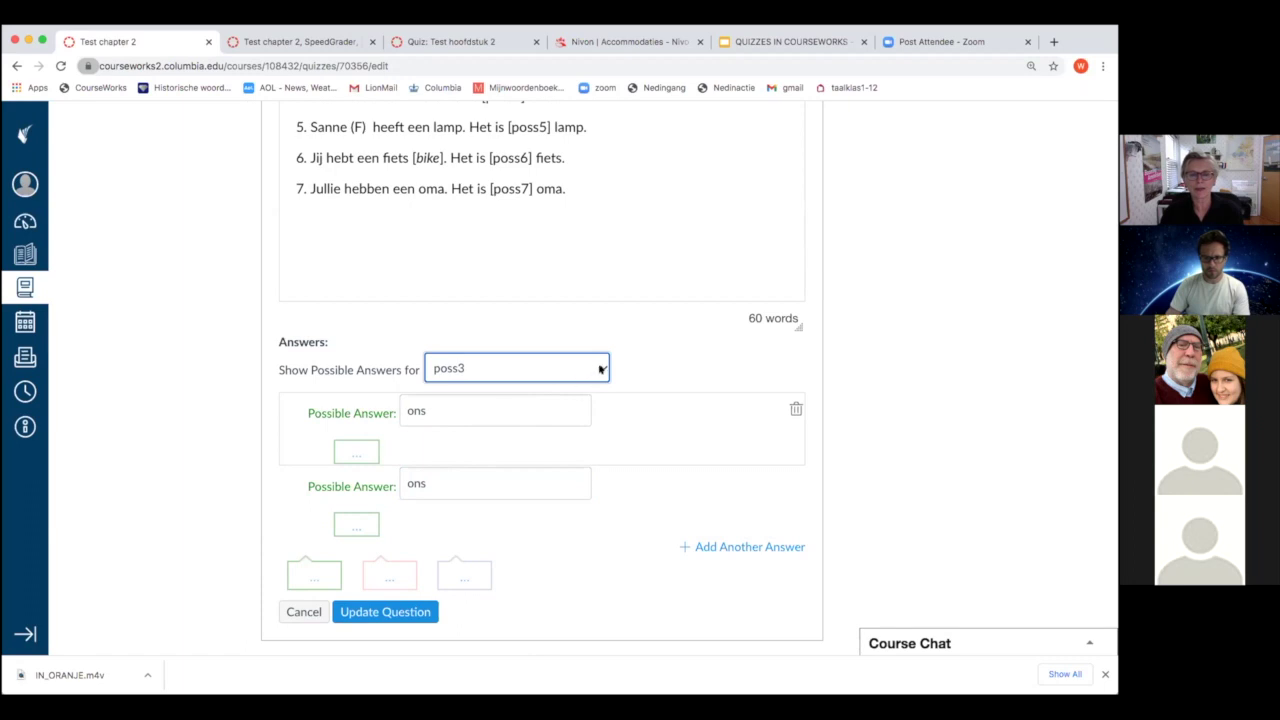
{"action": "left_click", "coordinate": [492, 474]}
{"action": "left_click", "coordinate": [468, 412]}
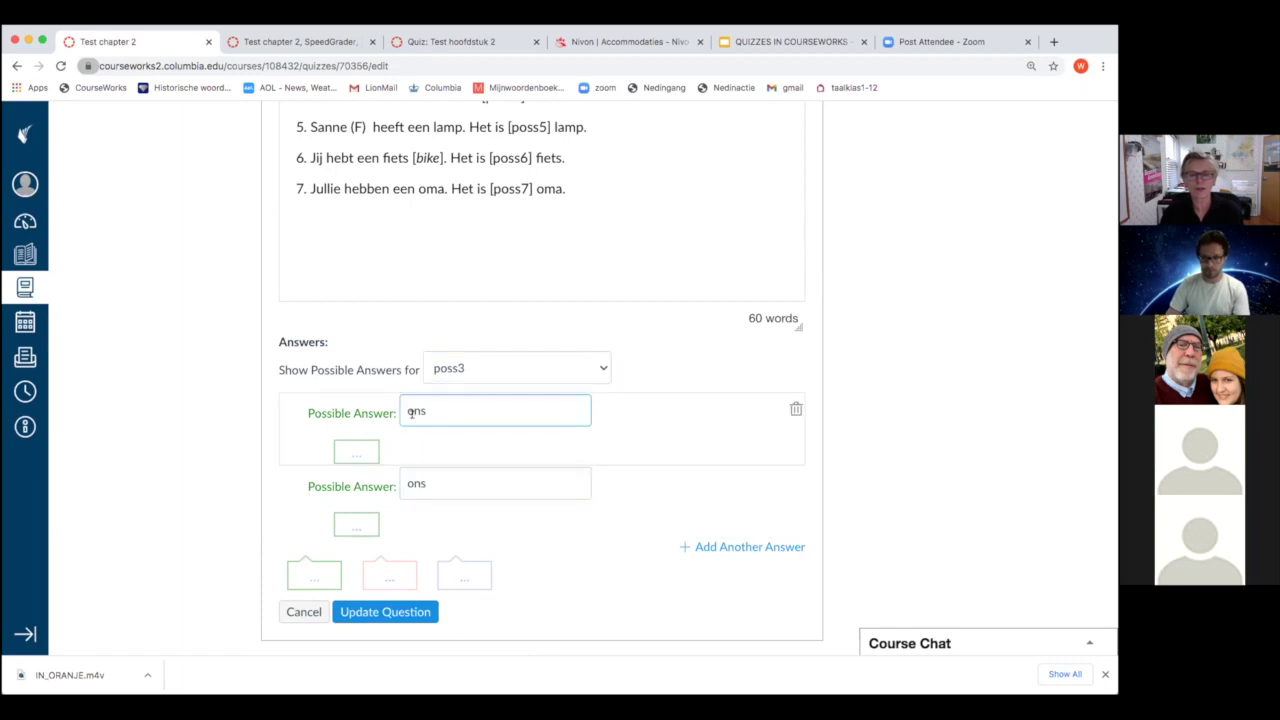
Show the possible answers for poss6 in Question 3 and review the accepted variants
{"action": "left_click", "coordinate": [603, 369]}
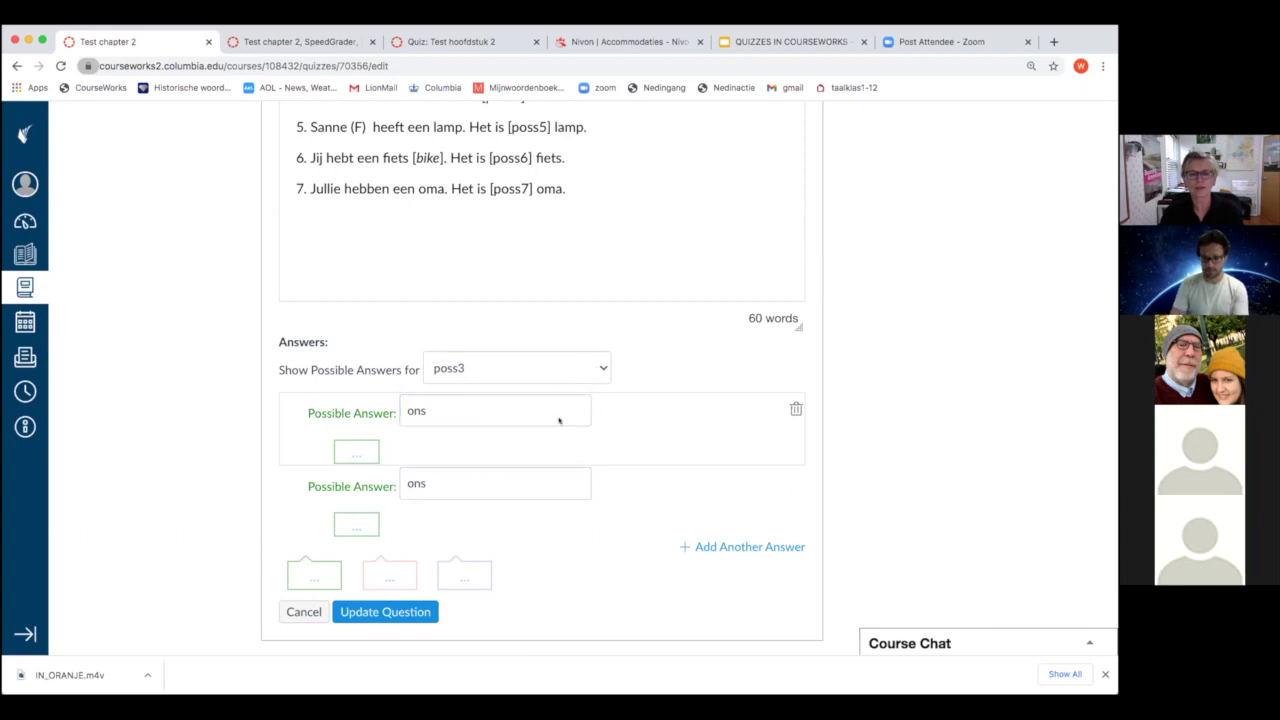
{"action": "left_click", "coordinate": [560, 420]}
{"action": "scroll", "coordinate": [600, 468], "scroll_direction": "down", "scroll_amount": 1}
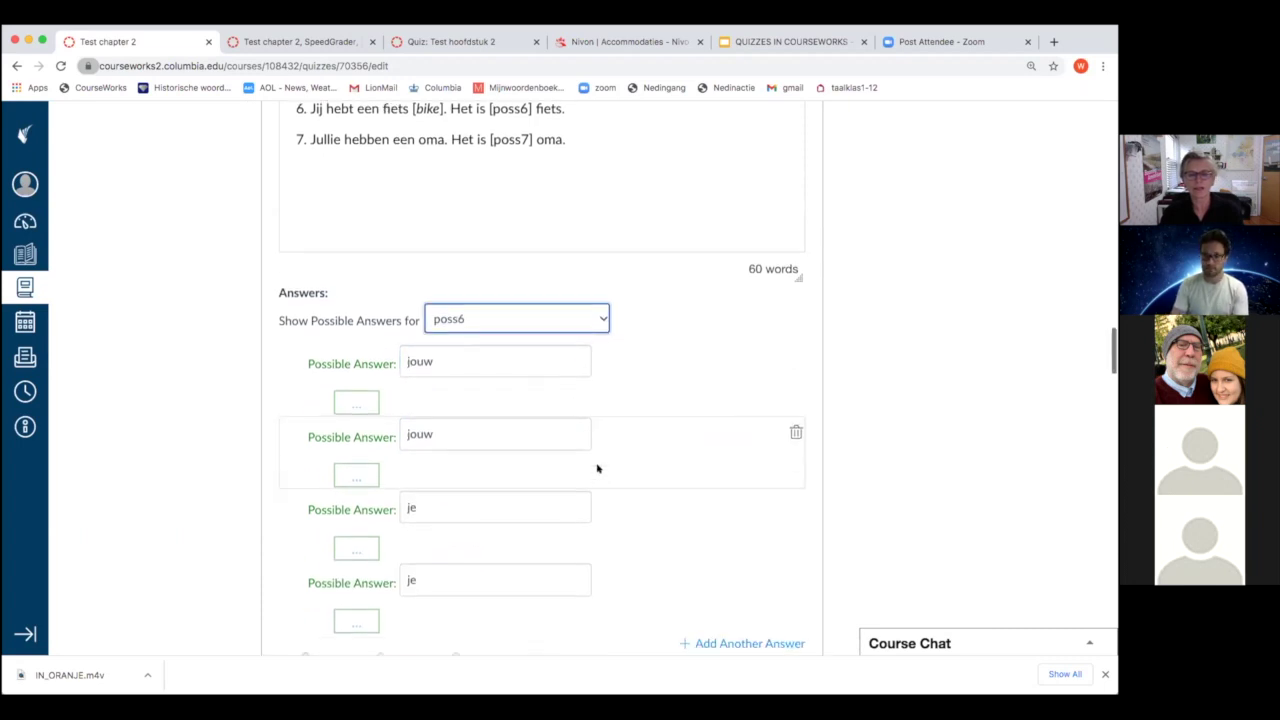
{"action": "scroll", "coordinate": [589, 414], "scroll_direction": "down", "scroll_amount": 1}
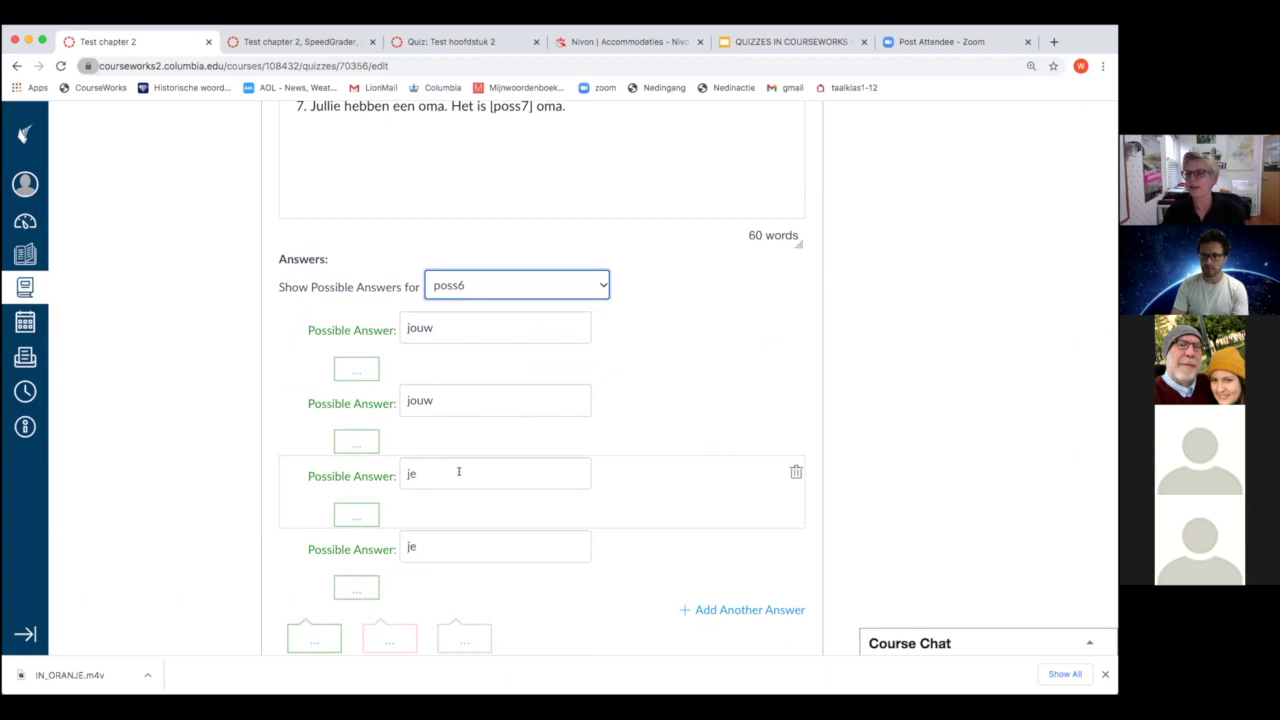
Review Question 3's sentences and instructions once more, and move on to Question 4 about prepositions of time
{"action": "scroll", "coordinate": [460, 470], "scroll_direction": "up", "scroll_amount": 10}
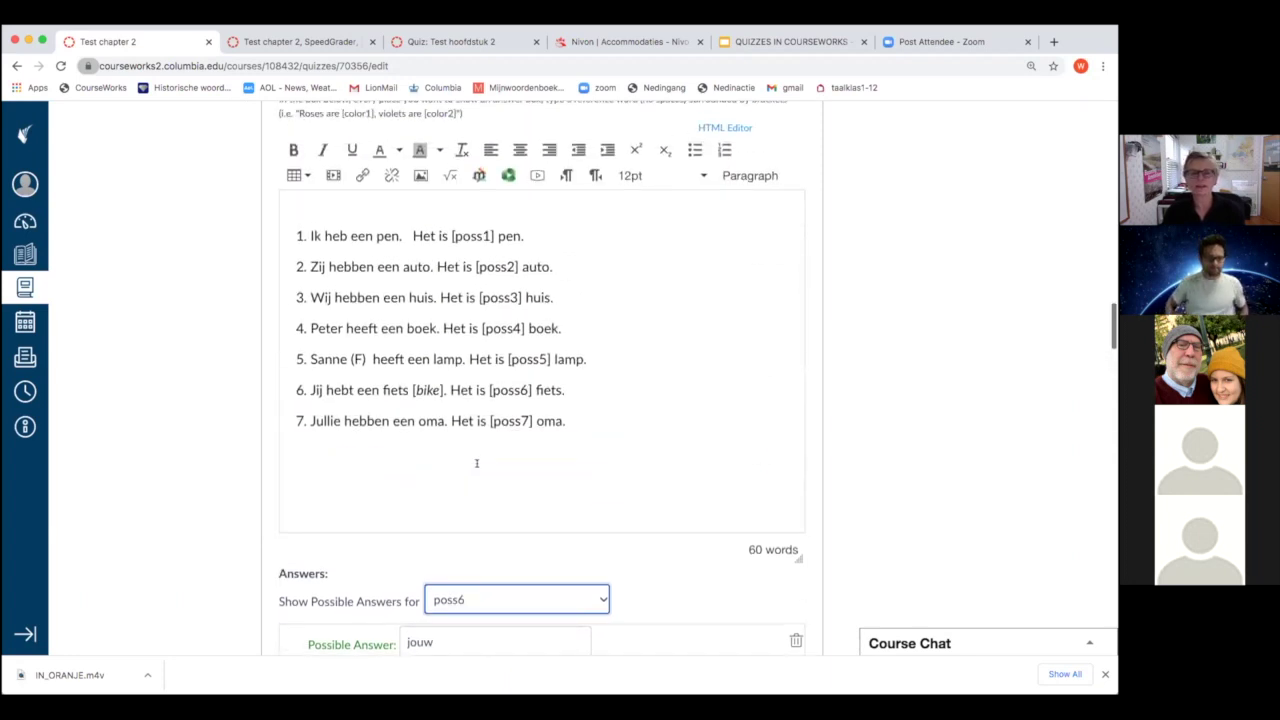
{"action": "scroll", "coordinate": [477, 462], "scroll_direction": "up", "scroll_amount": 2}
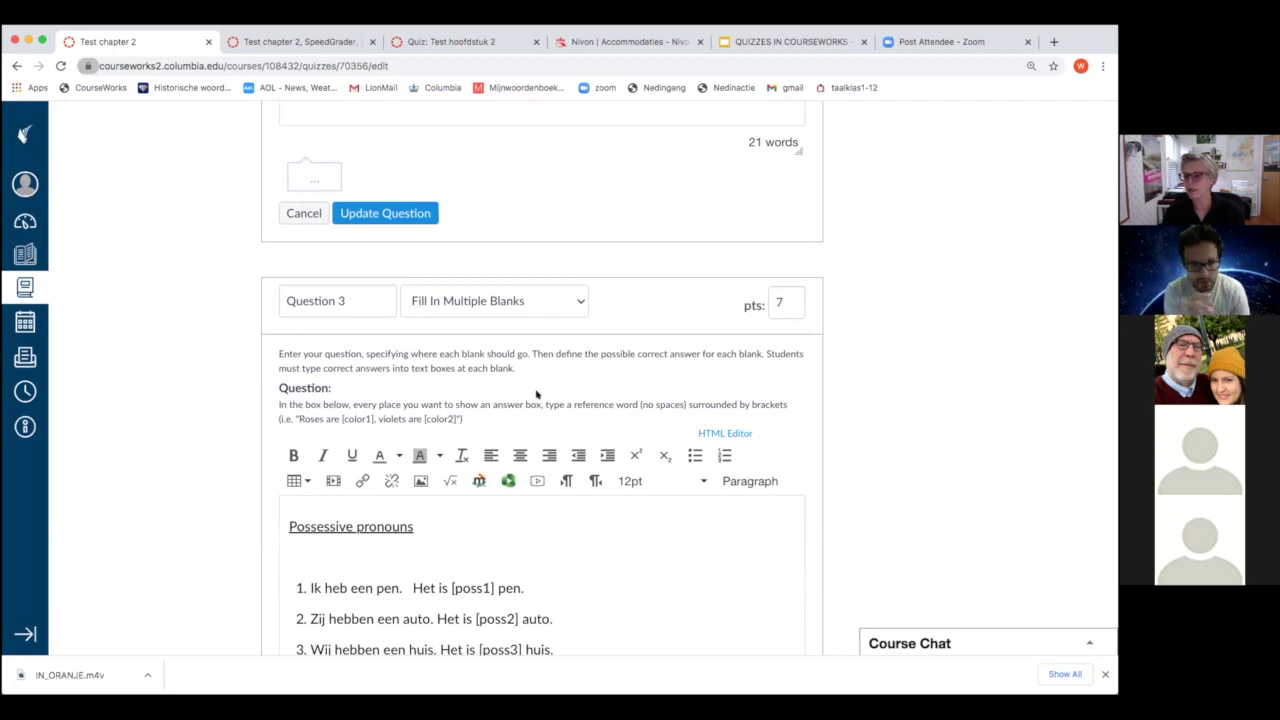
{"action": "scroll", "coordinate": [576, 347], "scroll_direction": "down", "scroll_amount": 7}
{"action": "scroll", "coordinate": [576, 347], "scroll_direction": "down", "scroll_amount": 15}
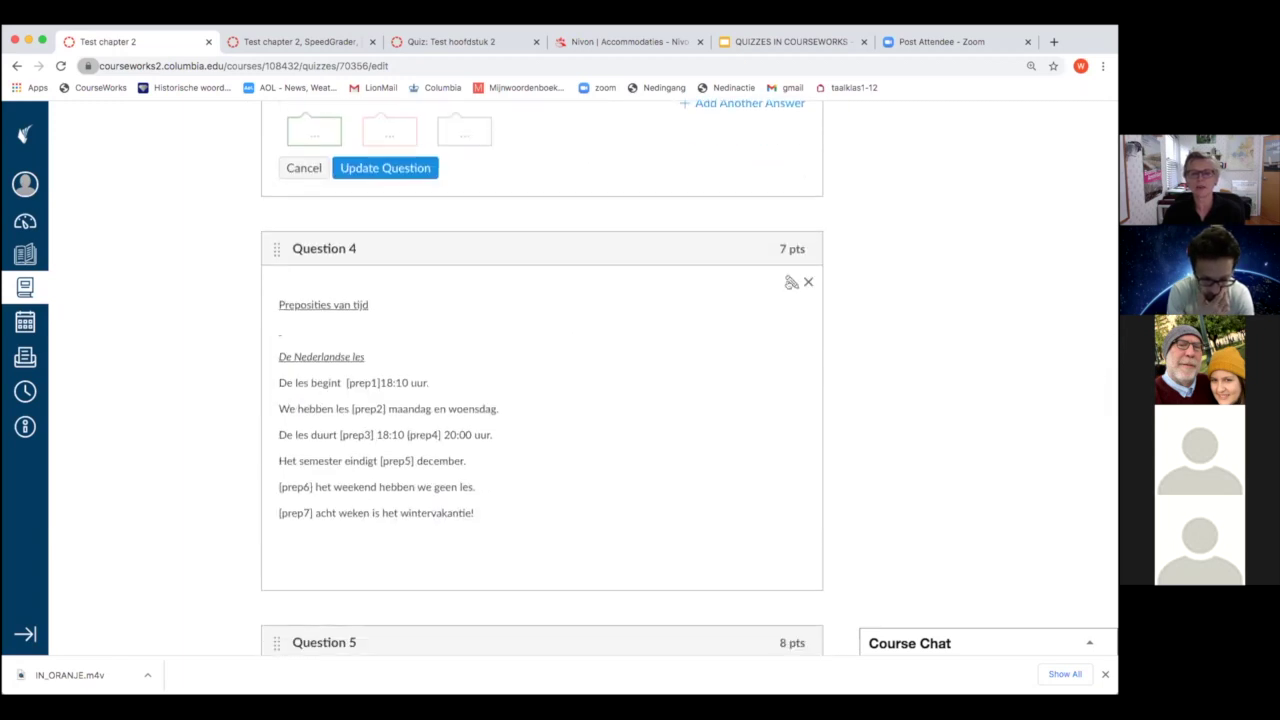
Open Question 5 for editing and review its fill-in sentences and the possible answers for woord1
{"action": "scroll", "coordinate": [586, 380], "scroll_direction": "down", "scroll_amount": 6}
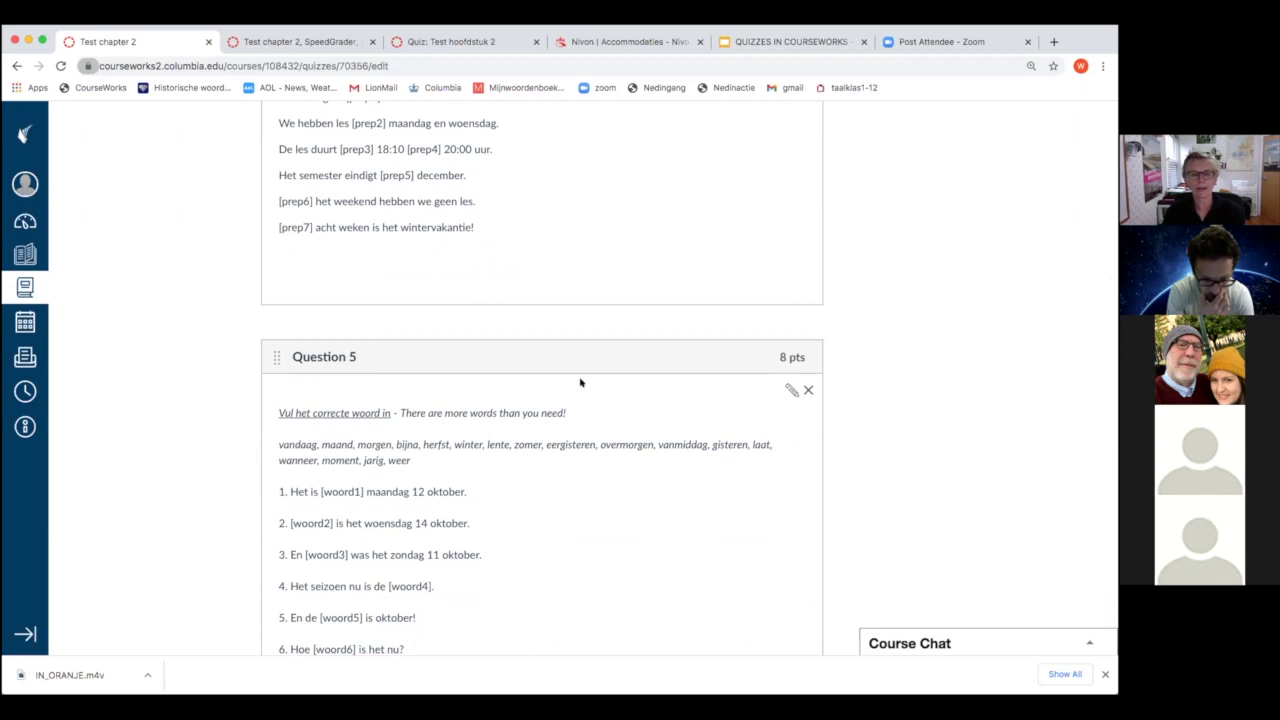
{"action": "left_click", "coordinate": [791, 389]}
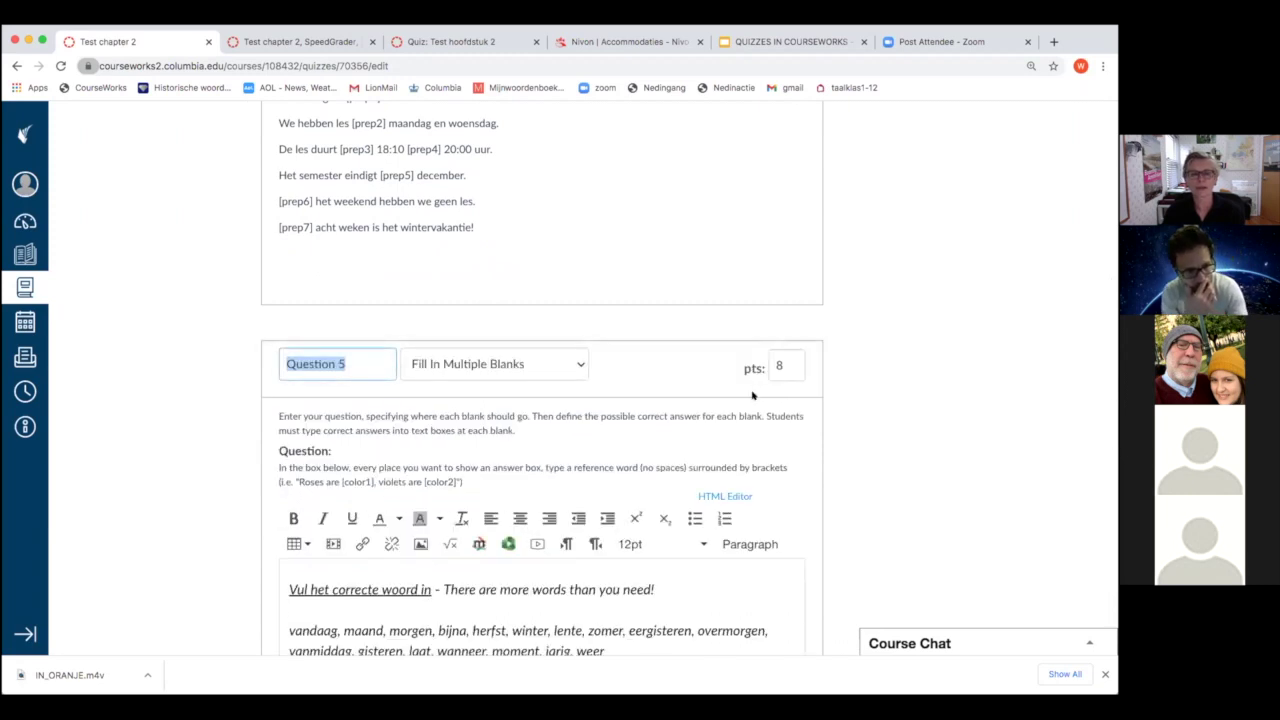
{"action": "scroll", "coordinate": [700, 514], "scroll_direction": "down", "scroll_amount": 10}
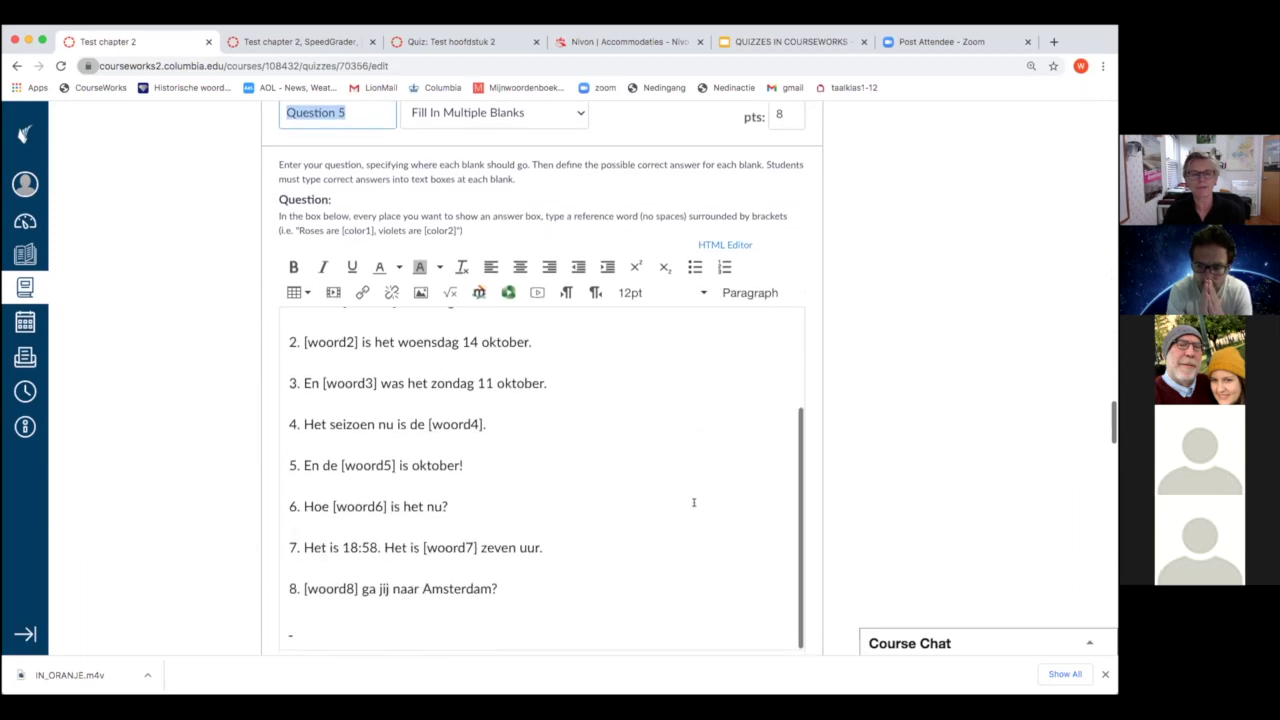
{"action": "scroll", "coordinate": [693, 502], "scroll_direction": "down", "scroll_amount": 5}
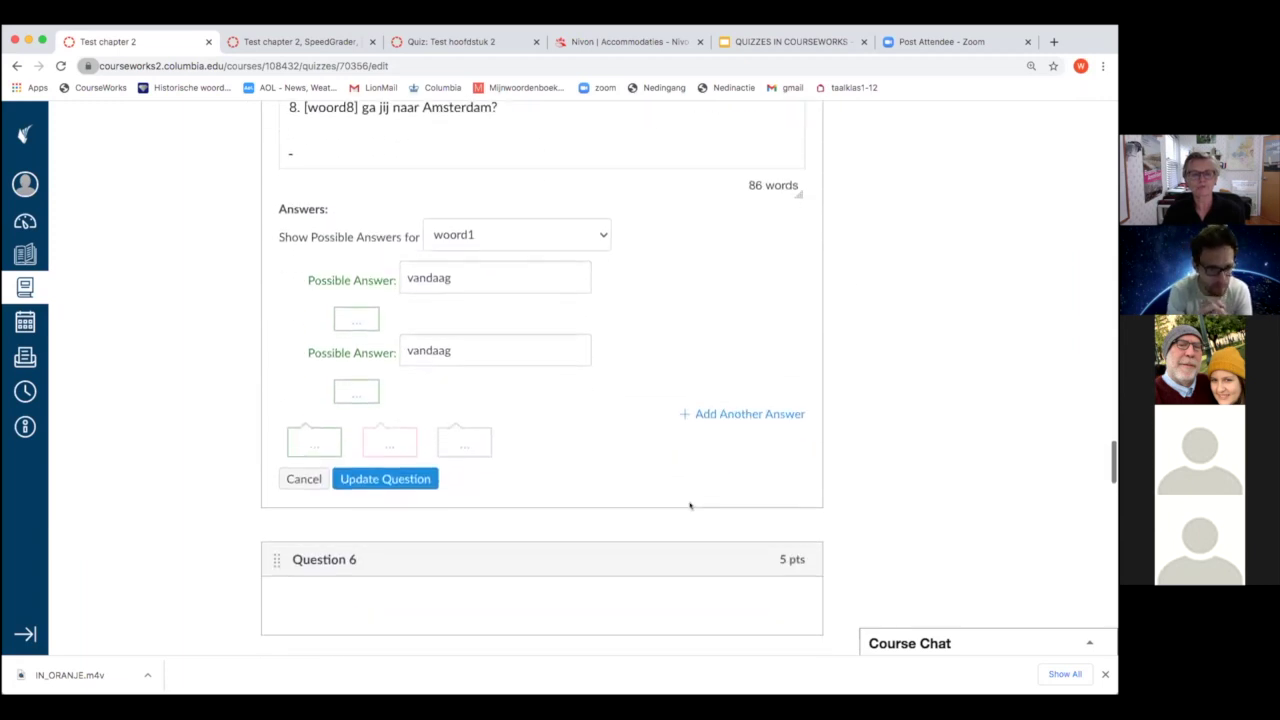
{"action": "scroll", "coordinate": [504, 417], "scroll_direction": "down", "scroll_amount": 2}
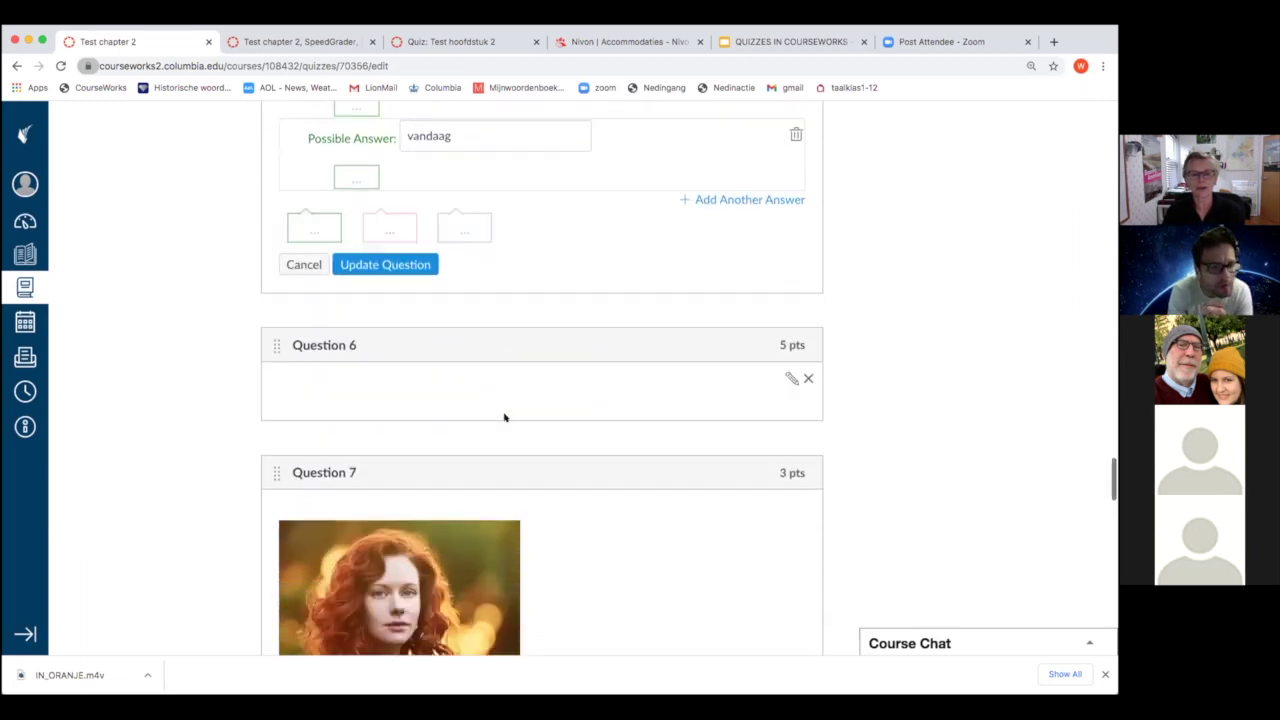
Open Question 6 for editing and examine its empty question text and the Dutch-English matching pairs
{"action": "scroll", "coordinate": [504, 417], "scroll_direction": "down", "scroll_amount": 1}
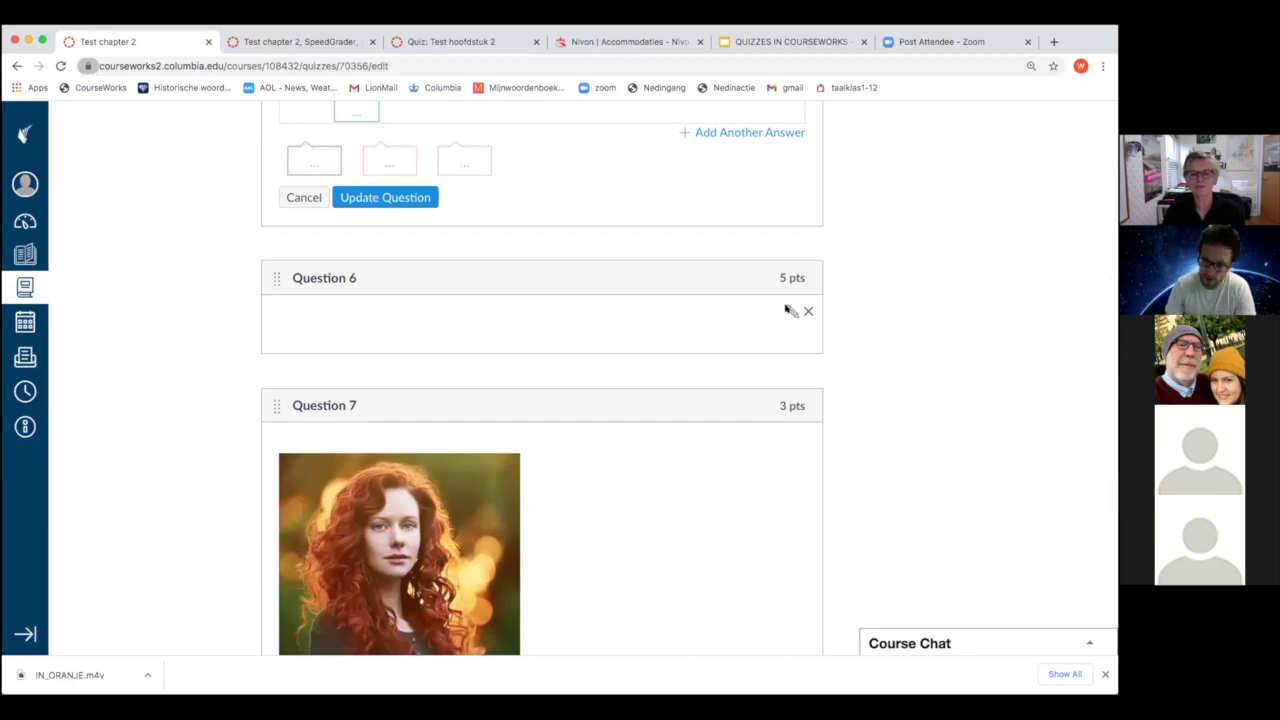
{"action": "left_click", "coordinate": [788, 311]}
{"action": "scroll", "coordinate": [503, 450], "scroll_direction": "down", "scroll_amount": 10}
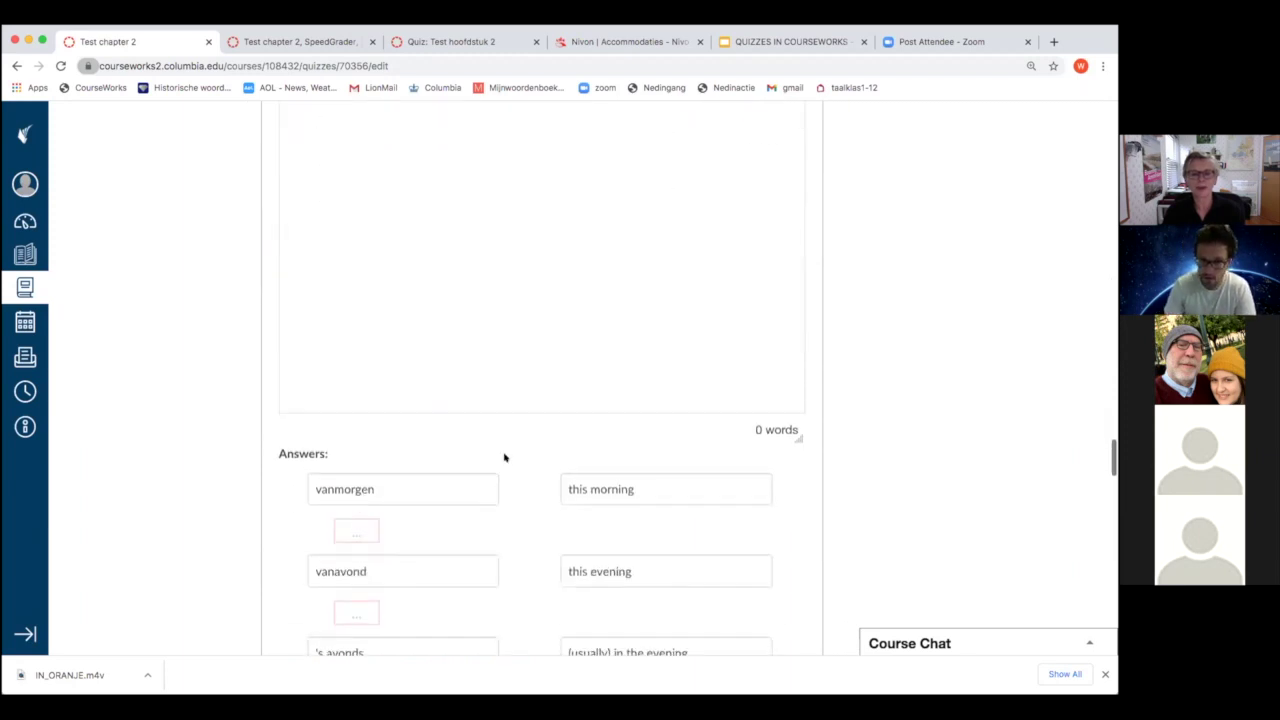
{"action": "scroll", "coordinate": [660, 410], "scroll_direction": "down", "scroll_amount": 1}
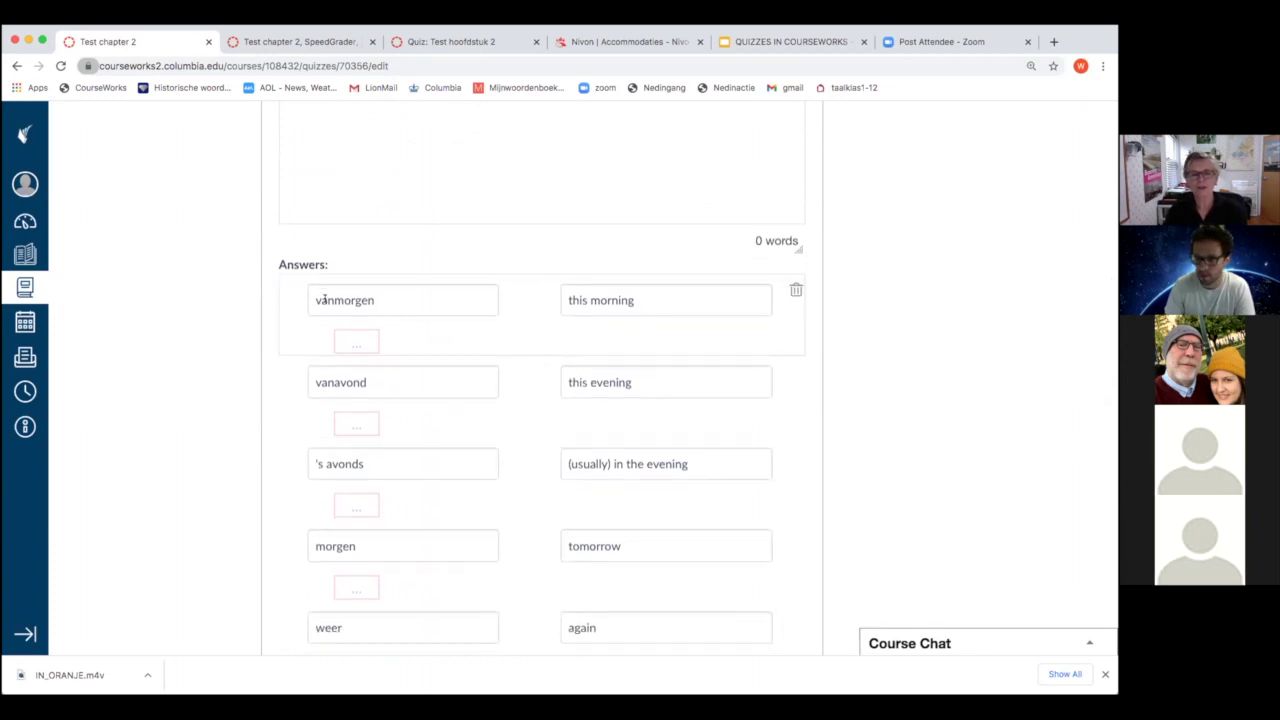
{"action": "scroll", "coordinate": [557, 330], "scroll_direction": "up", "scroll_amount": 4}
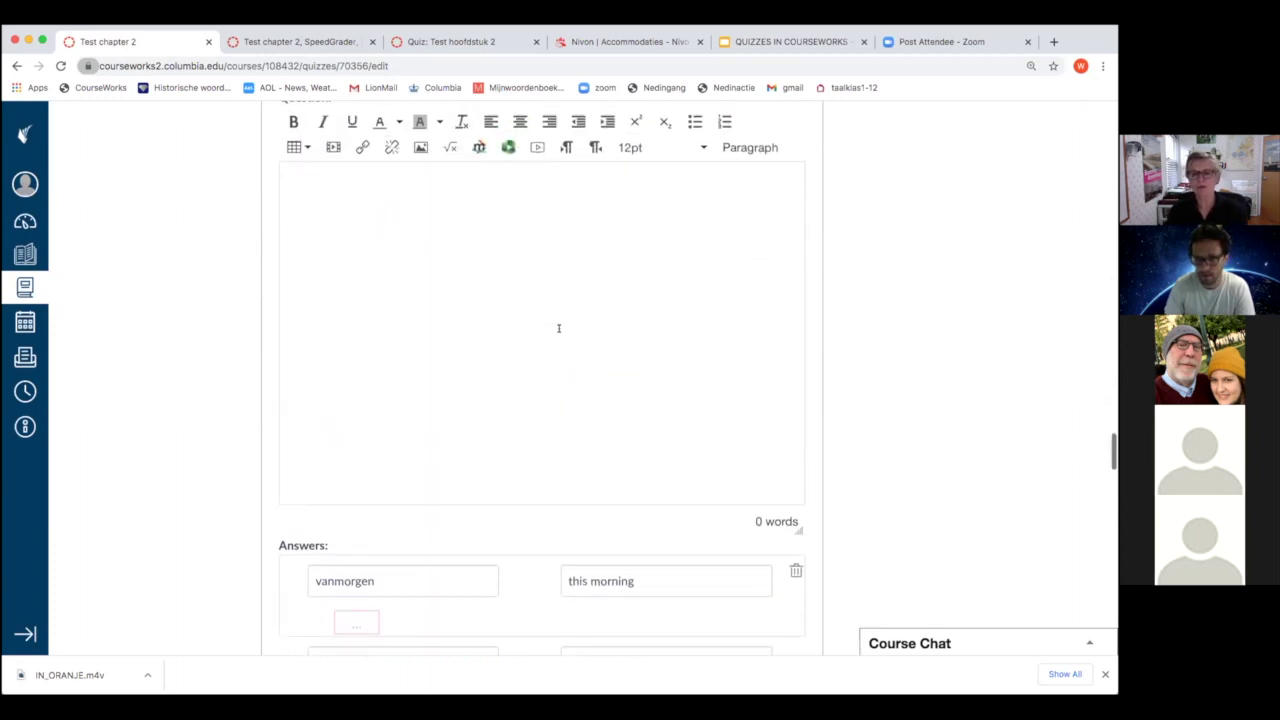
{"action": "scroll", "coordinate": [559, 328], "scroll_direction": "down", "scroll_amount": 4}
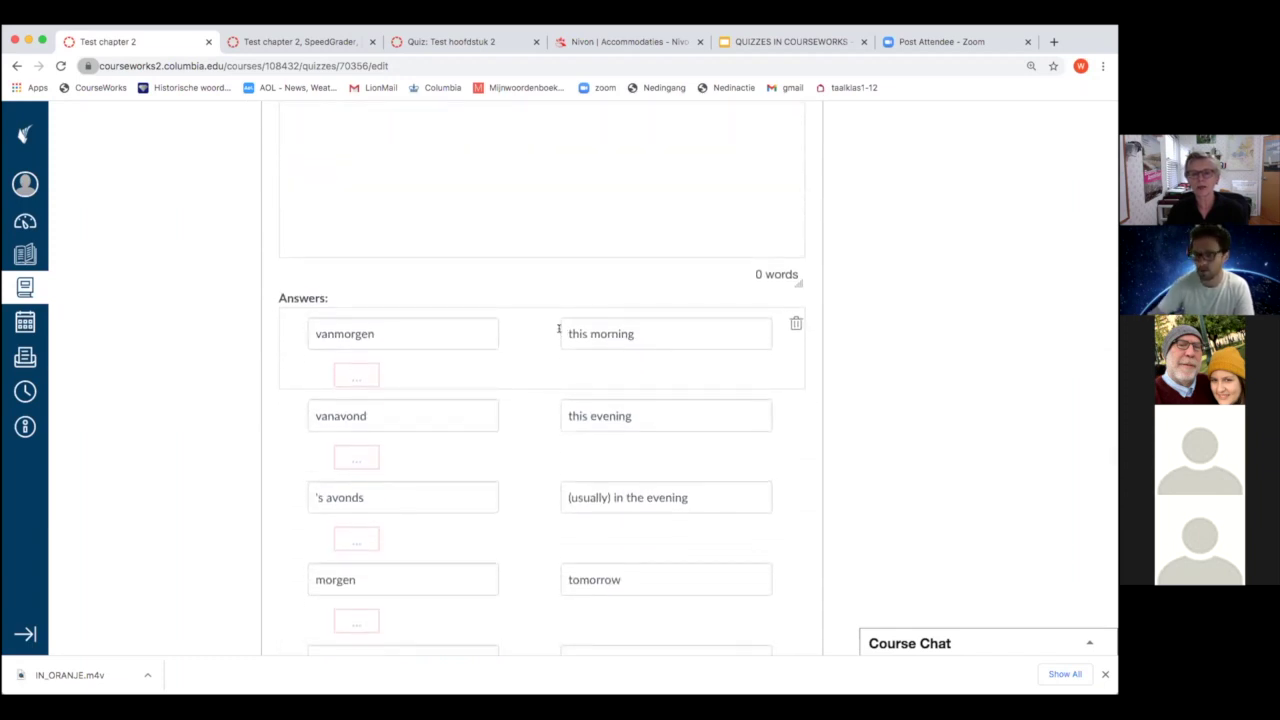
{"action": "scroll", "coordinate": [426, 336], "scroll_direction": "down", "scroll_amount": 1}
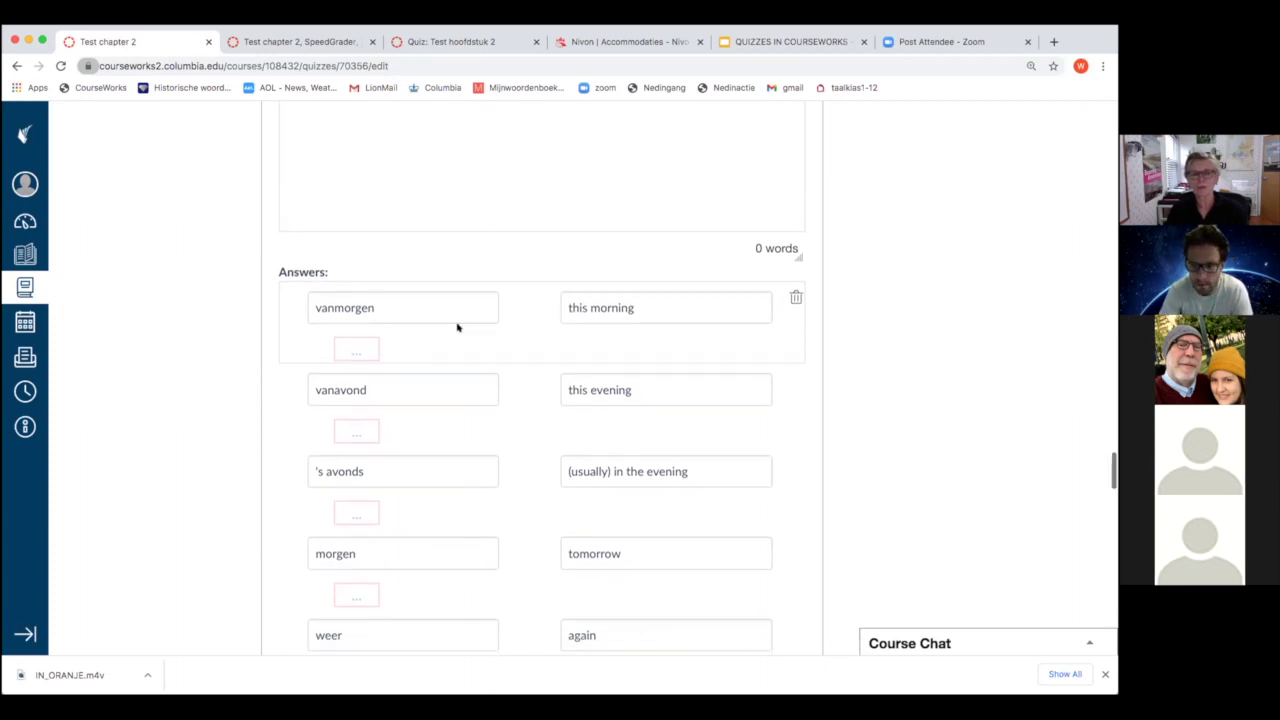
Review Question 6 from its question type through all matching pairs to the additional distractors field
{"action": "scroll", "coordinate": [456, 324], "scroll_direction": "up", "scroll_amount": 10}
{"action": "scroll", "coordinate": [480, 285], "scroll_direction": "down", "scroll_amount": 7}
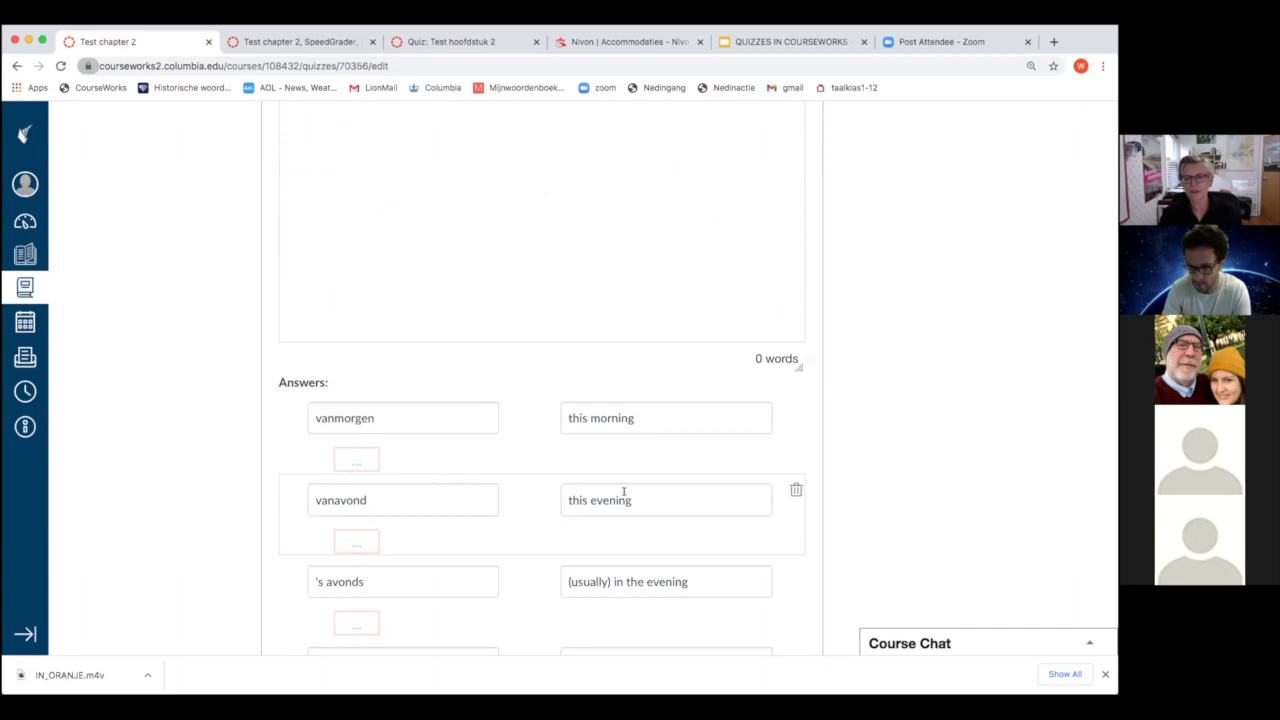
{"action": "scroll", "coordinate": [624, 492], "scroll_direction": "down", "scroll_amount": 3}
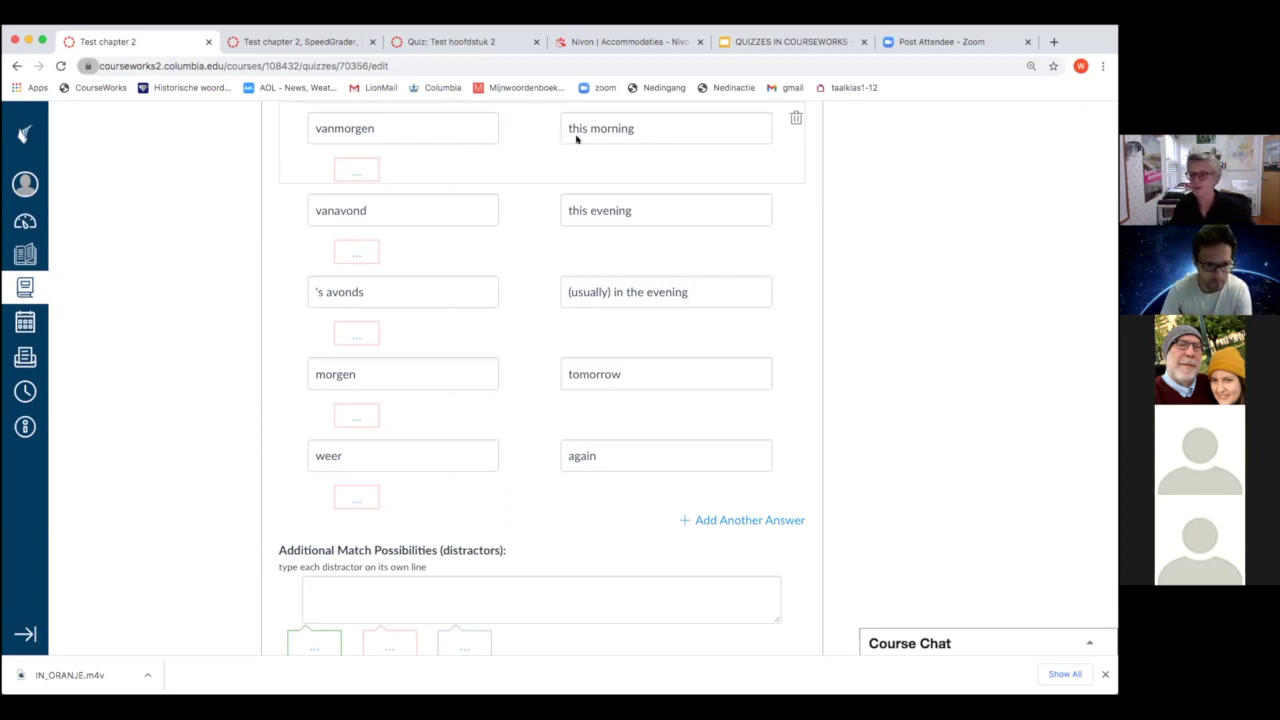
{"action": "scroll", "coordinate": [618, 162], "scroll_direction": "down", "scroll_amount": 1}
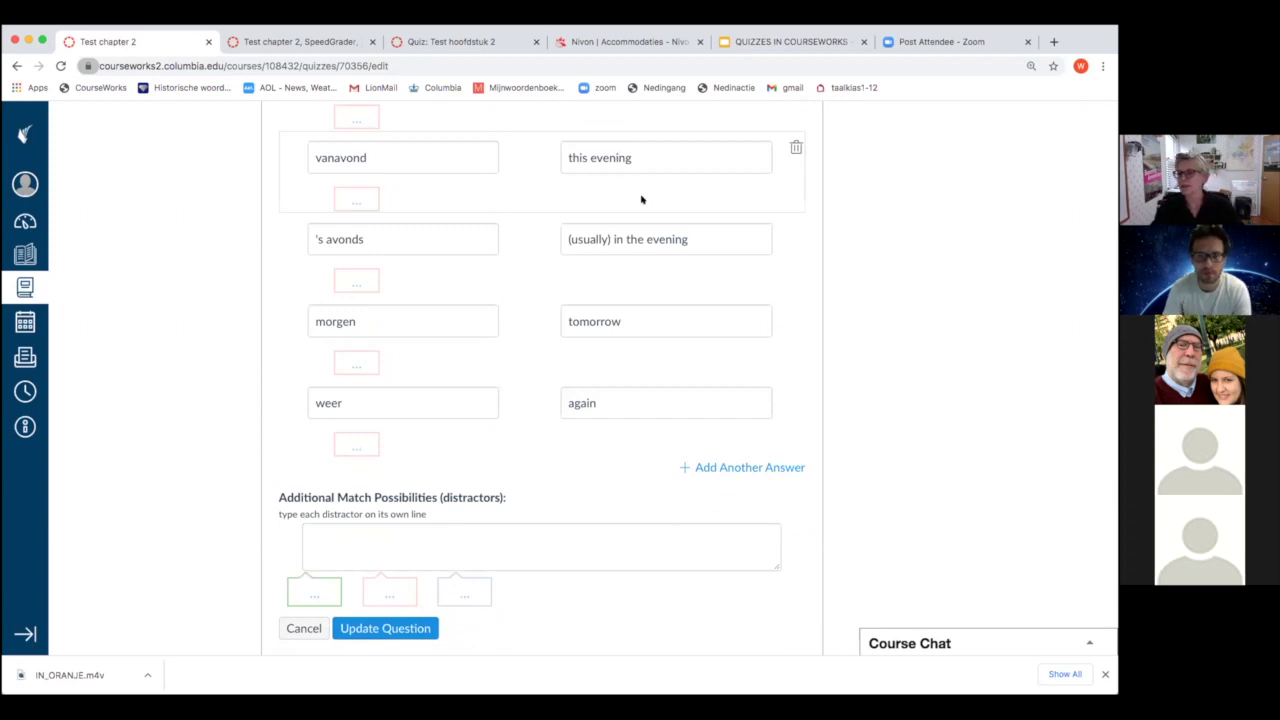
{"action": "scroll", "coordinate": [645, 198], "scroll_direction": "down", "scroll_amount": 3}
Open Question 7 for editing and review its portrait, hair statements and the answer options for haar1
{"action": "scroll", "coordinate": [634, 202], "scroll_direction": "down", "scroll_amount": 6}
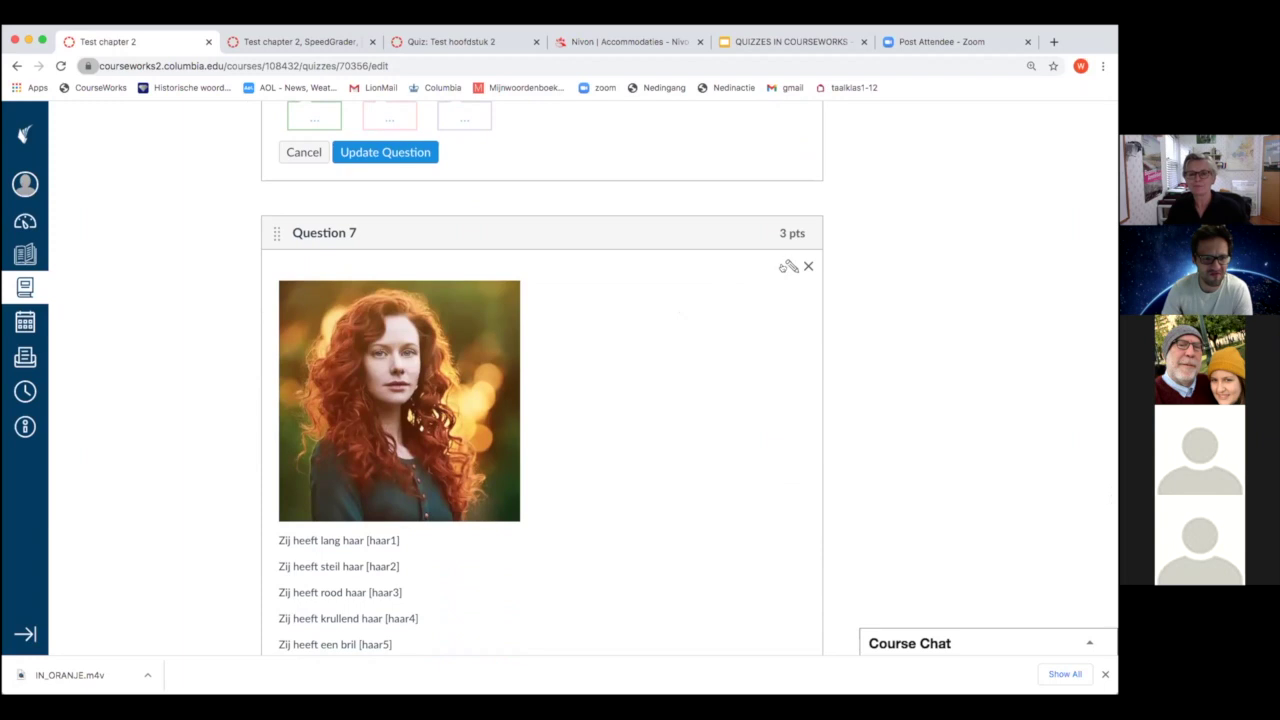
{"action": "scroll", "coordinate": [765, 274], "scroll_direction": "down", "scroll_amount": 2}
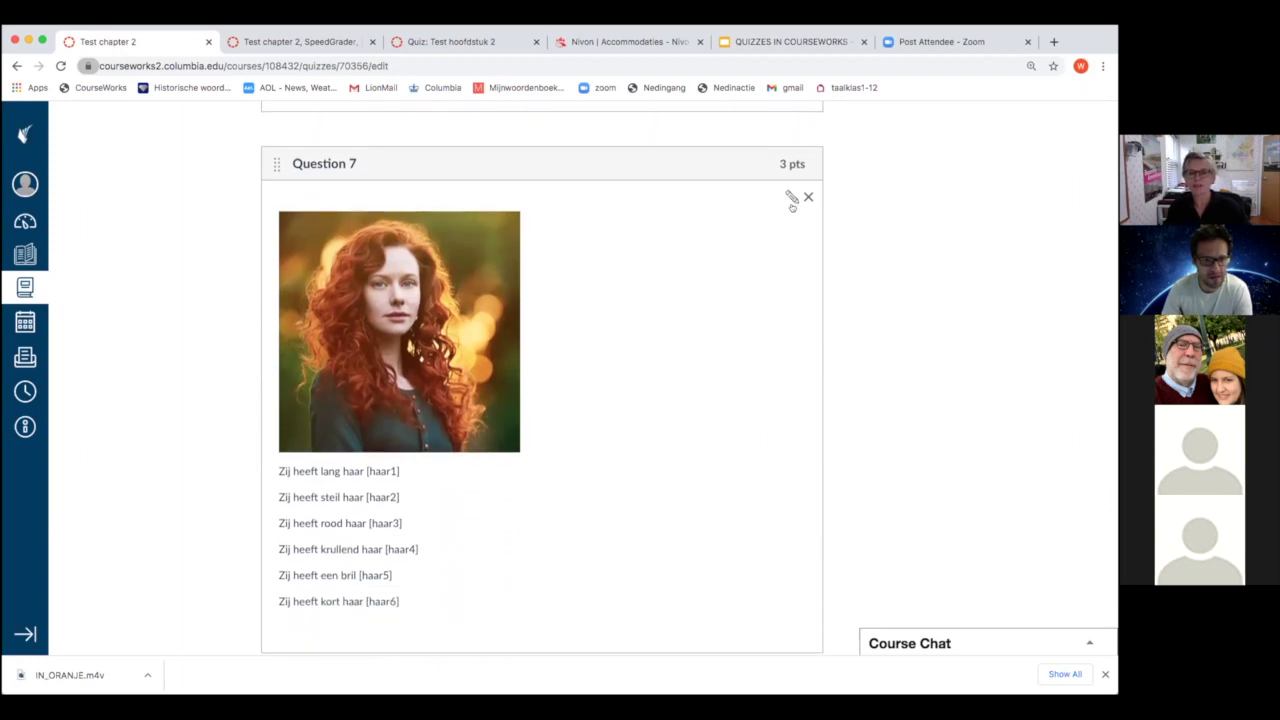
{"action": "left_click", "coordinate": [792, 198]}
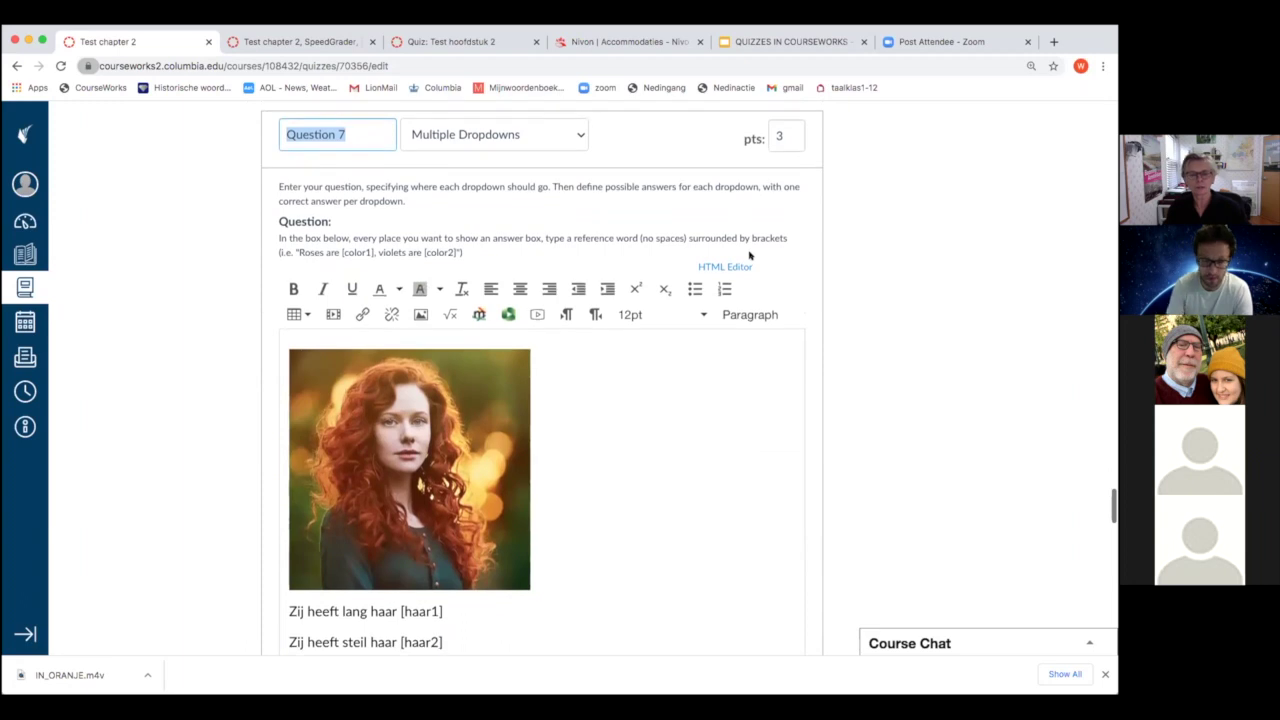
{"action": "scroll", "coordinate": [749, 256], "scroll_direction": "down", "scroll_amount": 3}
{"action": "scroll", "coordinate": [740, 270], "scroll_direction": "down", "scroll_amount": 1}
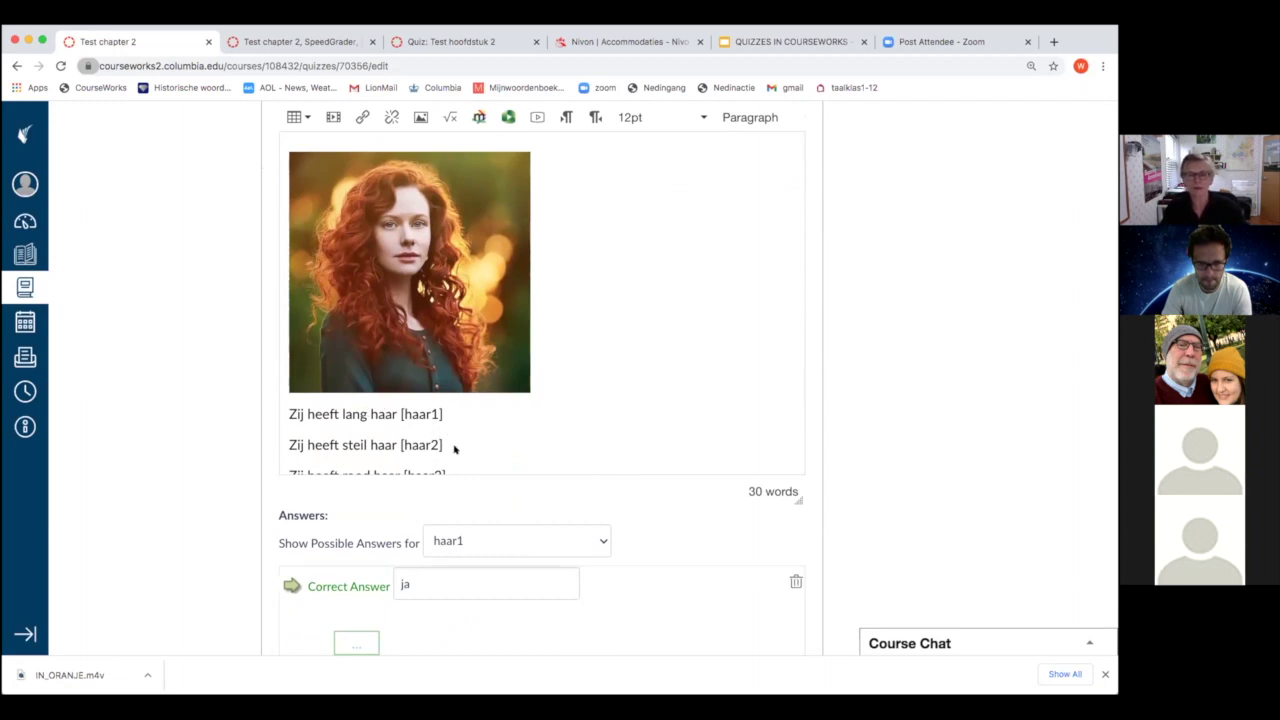
{"action": "scroll", "coordinate": [509, 569], "scroll_direction": "down", "scroll_amount": 2}
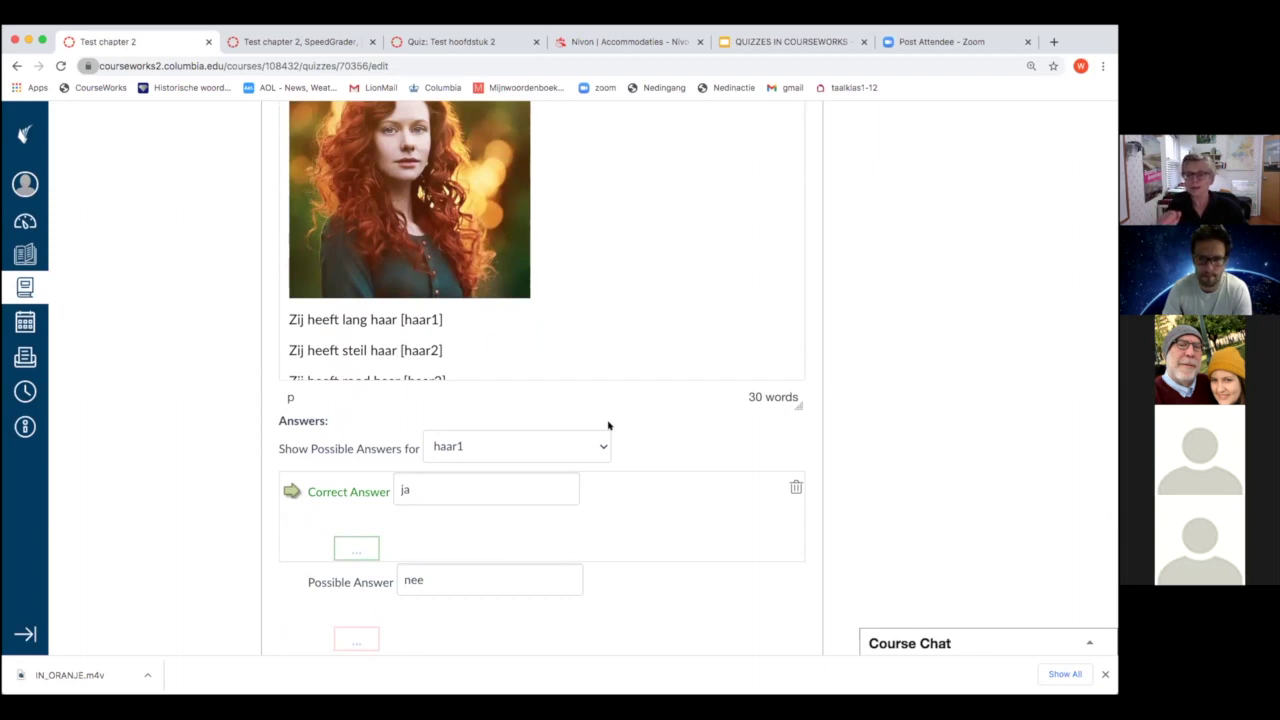
Examine Question 7's Multiple Dropdowns setup and all statements from haar1 to haar6 below the picture
{"action": "scroll", "coordinate": [591, 351], "scroll_direction": "up", "scroll_amount": 5}
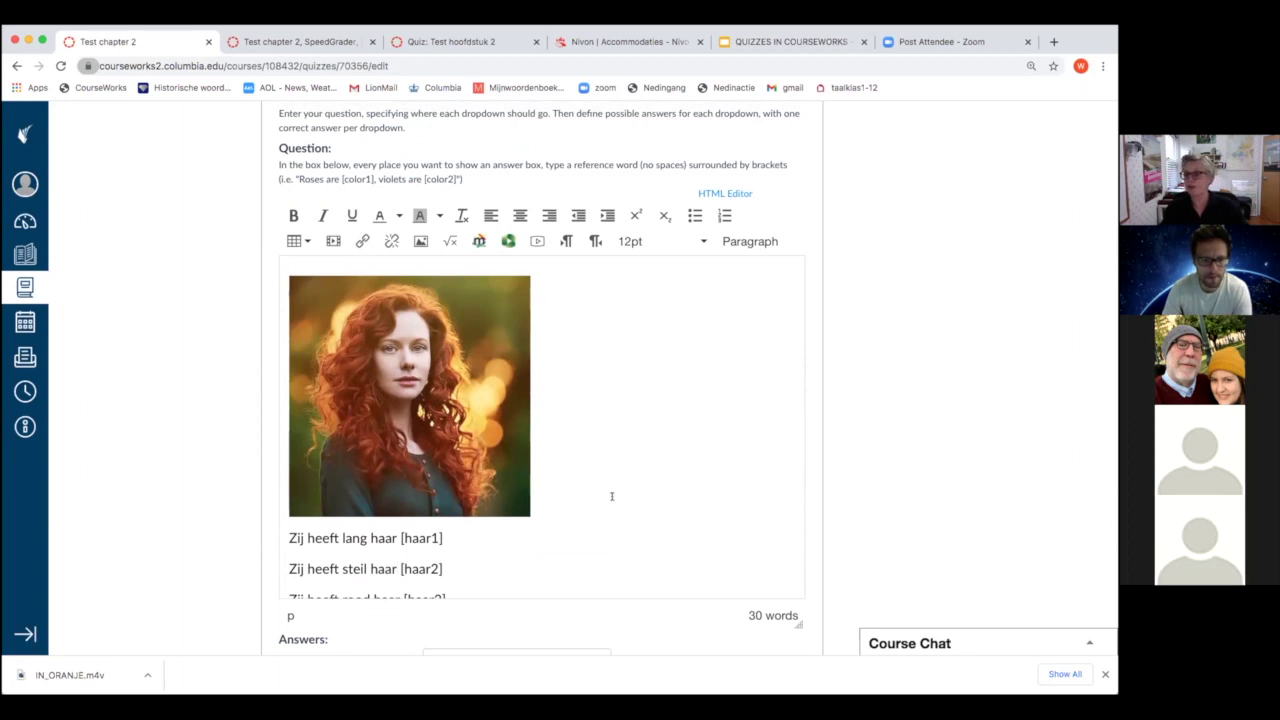
{"action": "scroll", "coordinate": [629, 484], "scroll_direction": "down", "scroll_amount": 1}
{"action": "scroll", "coordinate": [629, 484], "scroll_direction": "up", "scroll_amount": 5}
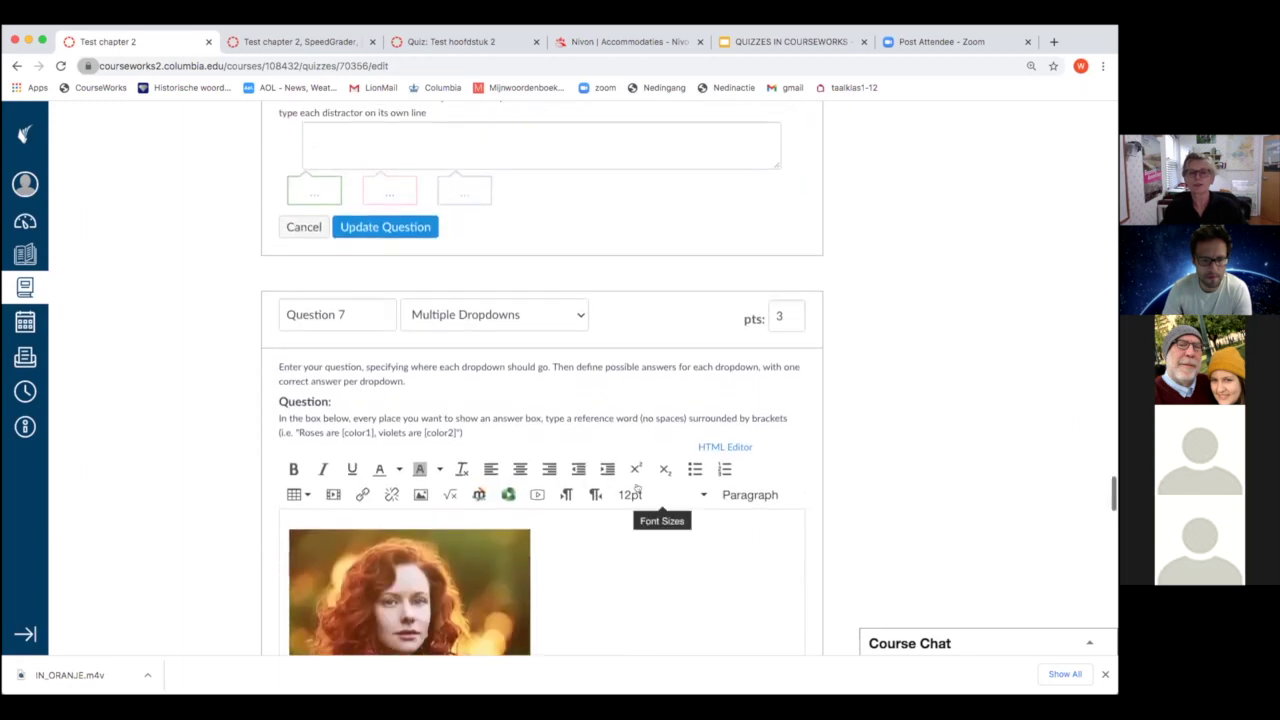
{"action": "scroll", "coordinate": [637, 486], "scroll_direction": "down", "scroll_amount": 4}
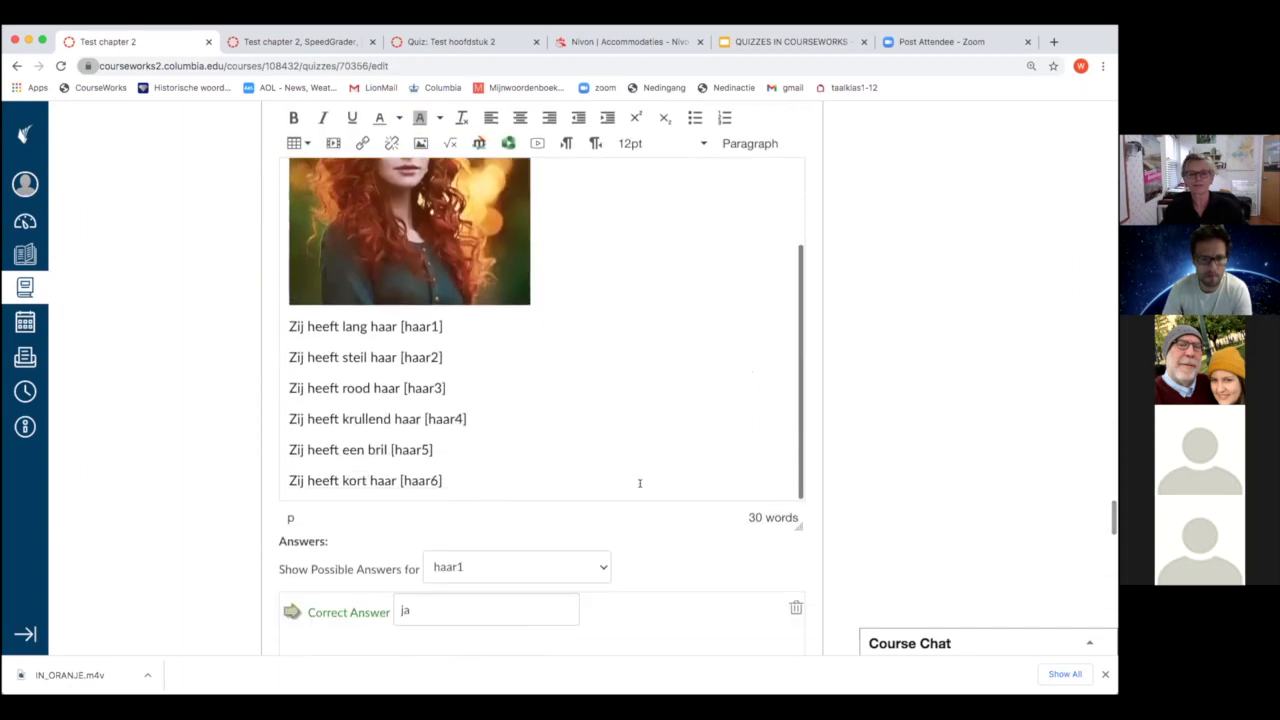
Open the image embedding dialog for Question 7 and expand Course files under the Canvas image source
{"action": "scroll", "coordinate": [640, 483], "scroll_direction": "up", "scroll_amount": 2}
{"action": "scroll", "coordinate": [640, 483], "scroll_direction": "up", "scroll_amount": 3}
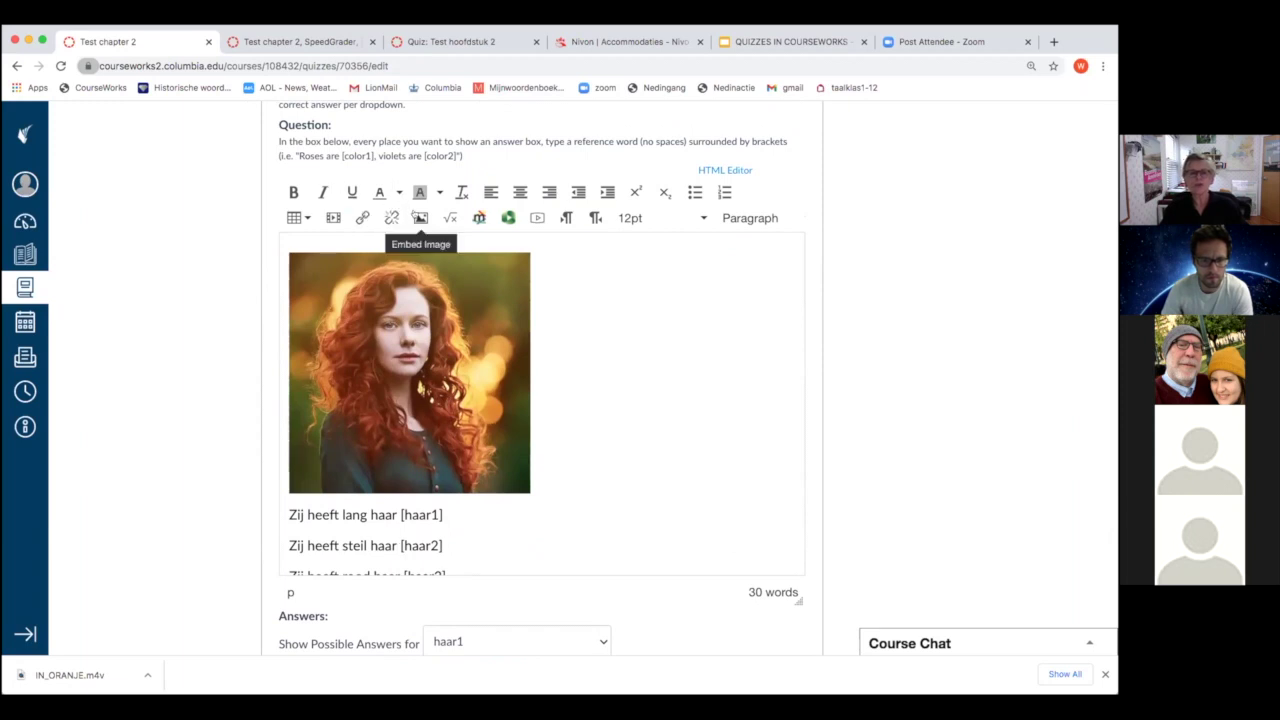
{"action": "left_click", "coordinate": [418, 217]}
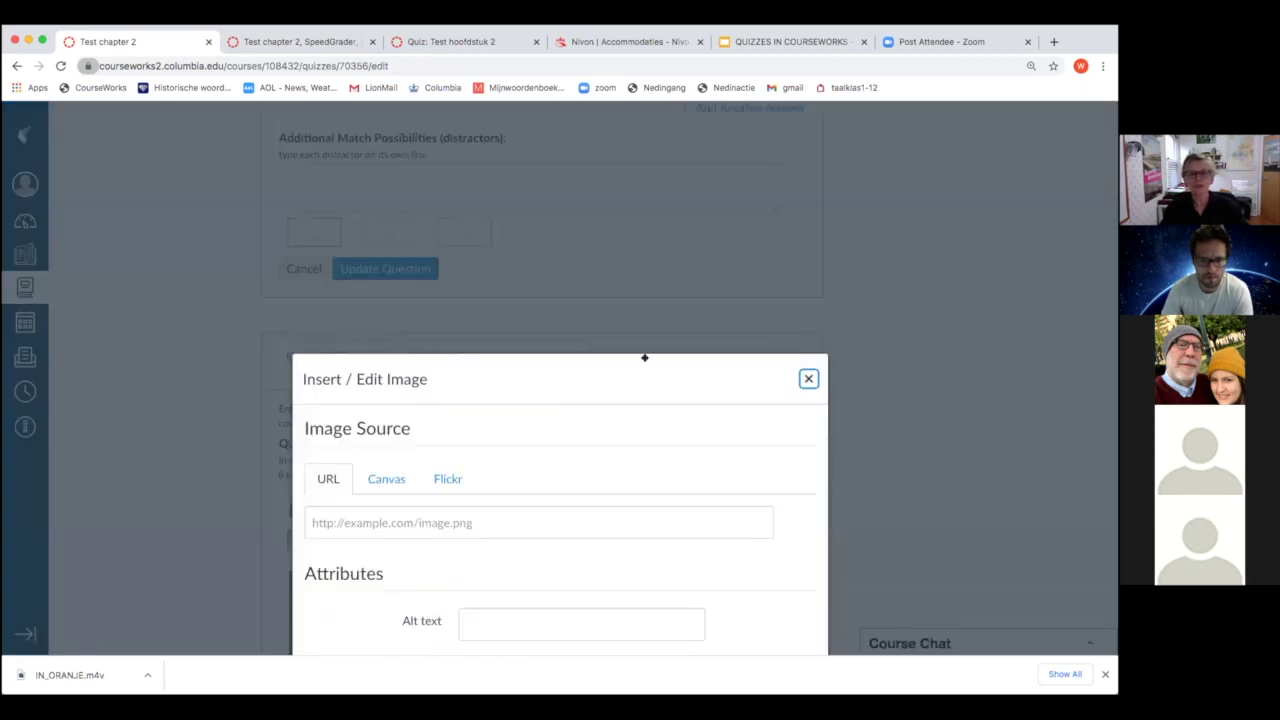
{"action": "left_click", "coordinate": [388, 370]}
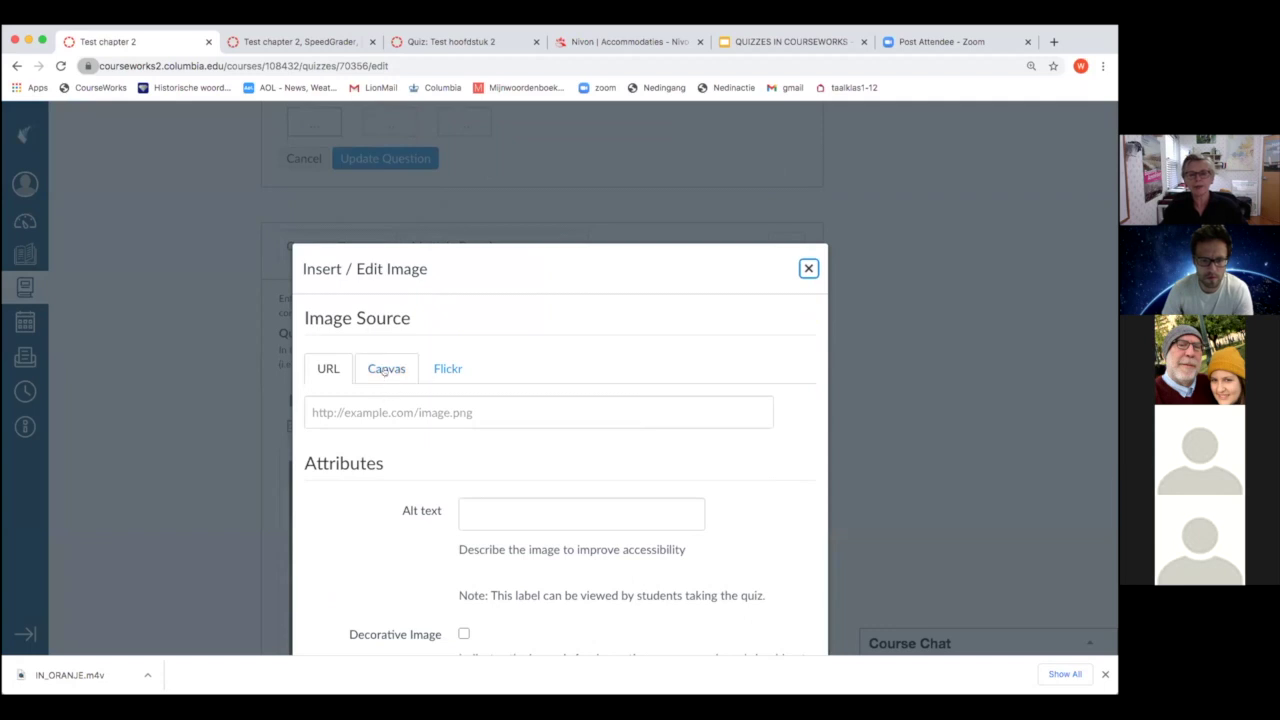
{"action": "left_click", "coordinate": [724, 433]}
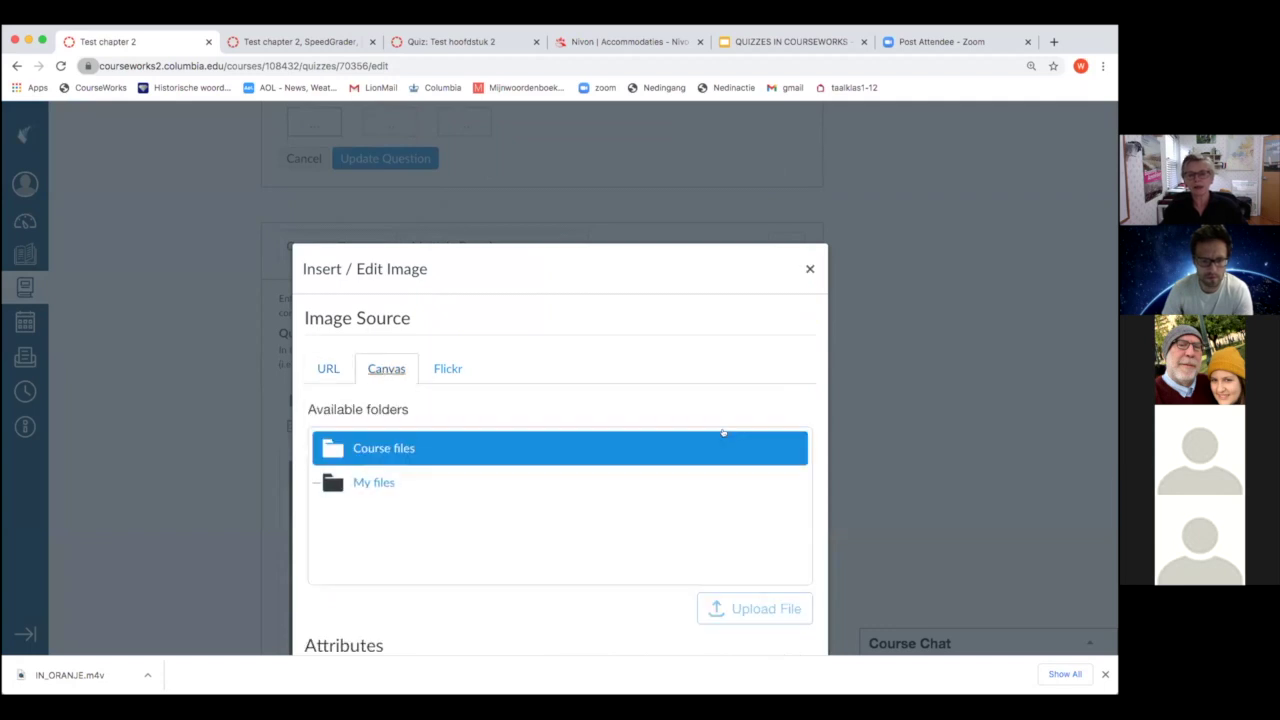
{"action": "scroll", "coordinate": [723, 430], "scroll_direction": "down", "scroll_amount": 2}
{"action": "left_click", "coordinate": [723, 430]}
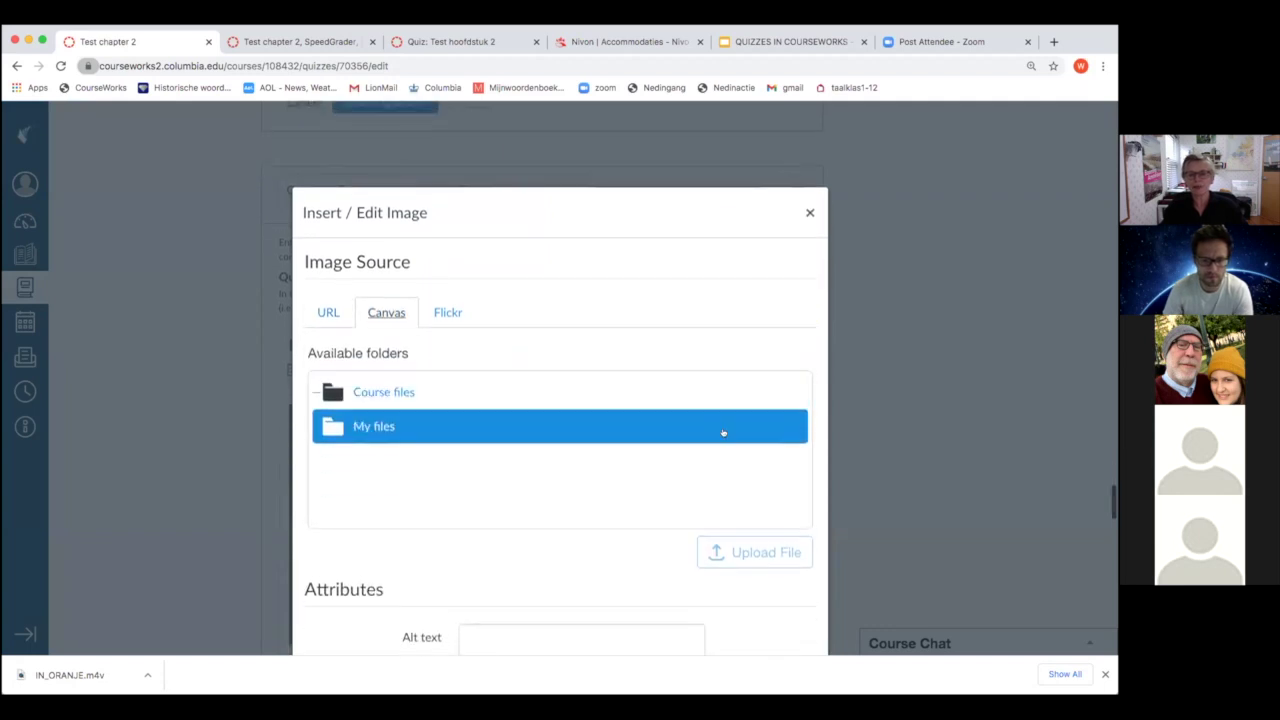
{"action": "left_click", "coordinate": [402, 394]}
{"action": "left_click", "coordinate": [558, 421]}
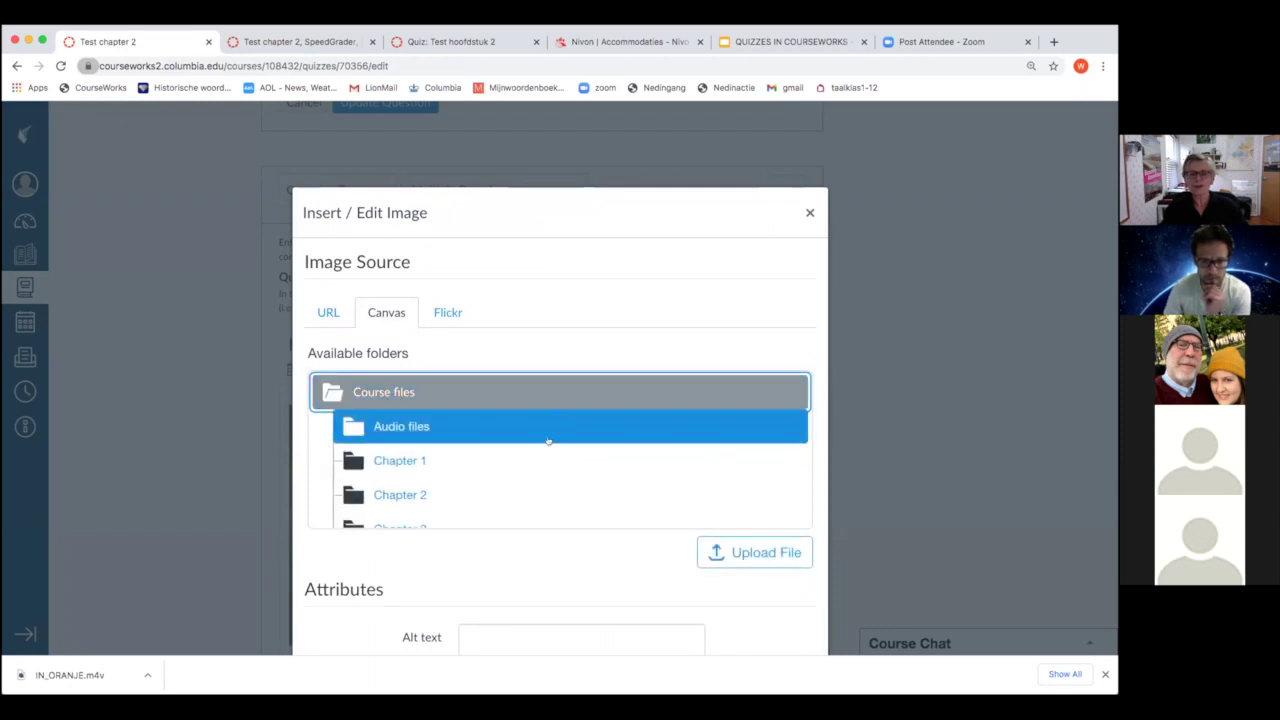
Examine the chapter folders, file upload option, alt text, decorative image and dimensions settings for embedding an image
{"action": "scroll", "coordinate": [548, 441], "scroll_direction": "down", "scroll_amount": 2}
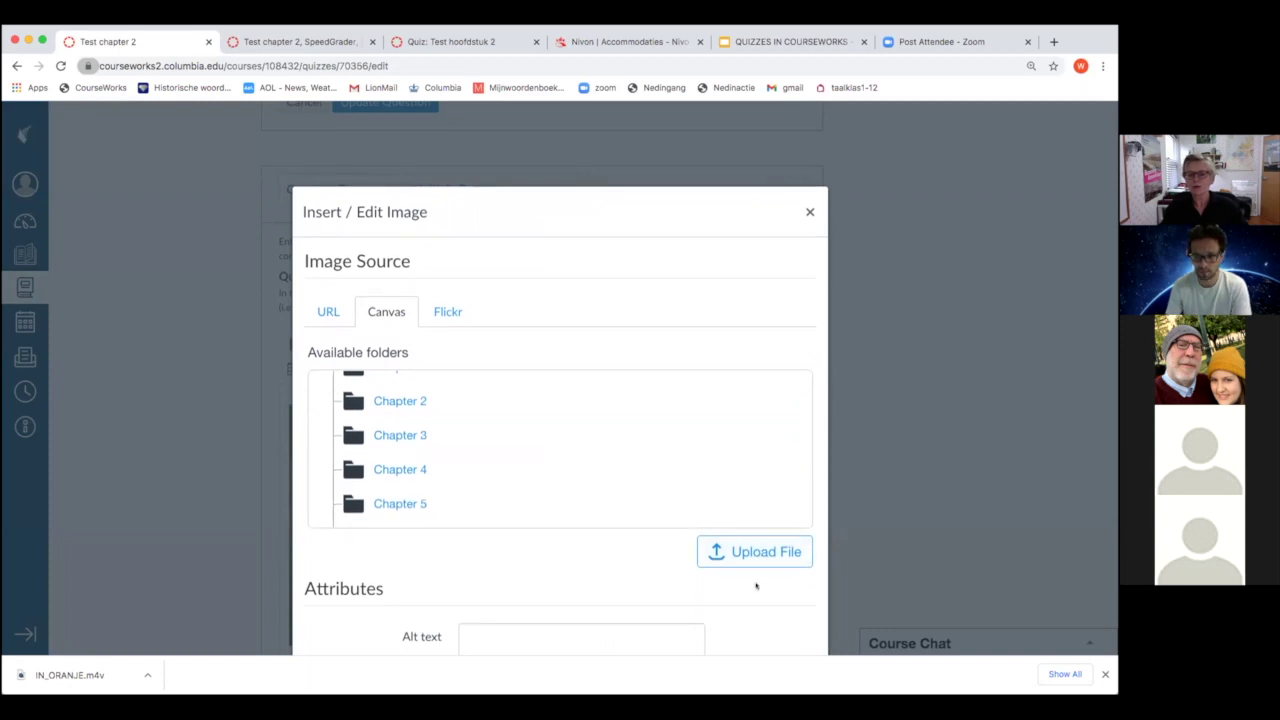
{"action": "scroll", "coordinate": [756, 585], "scroll_direction": "down", "scroll_amount": 5}
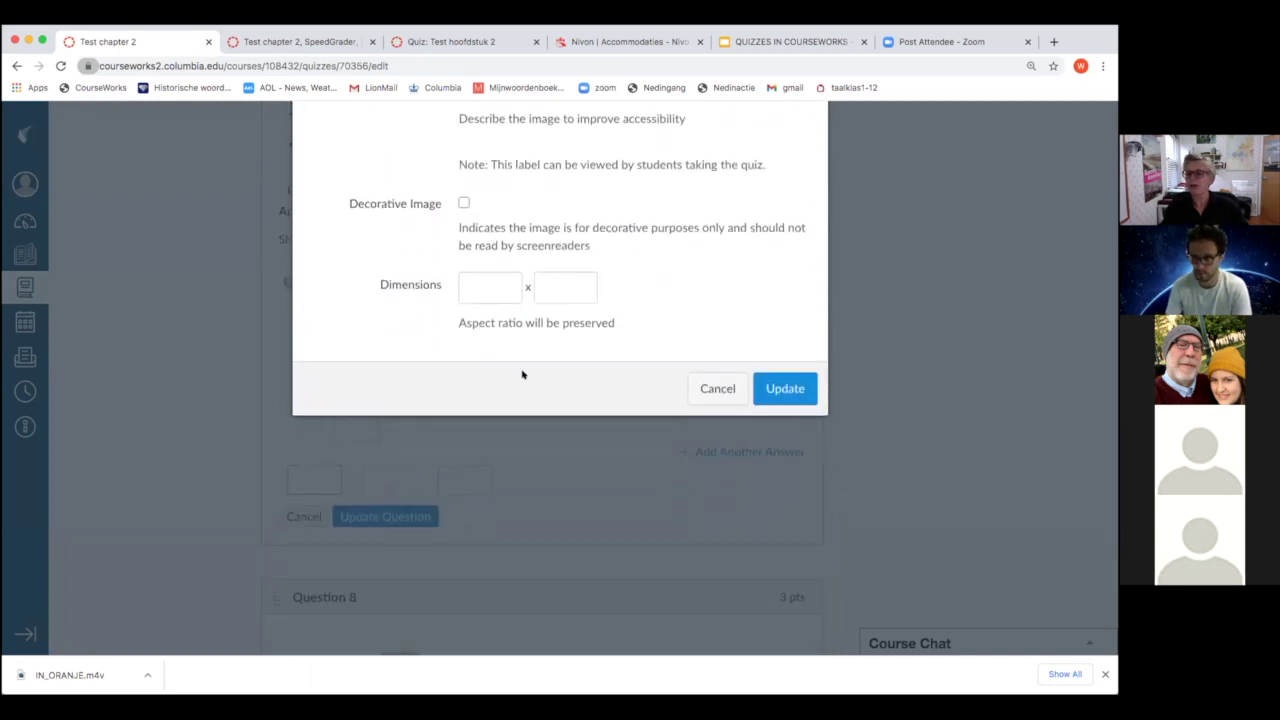
{"action": "scroll", "coordinate": [524, 377], "scroll_direction": "up", "scroll_amount": 4}
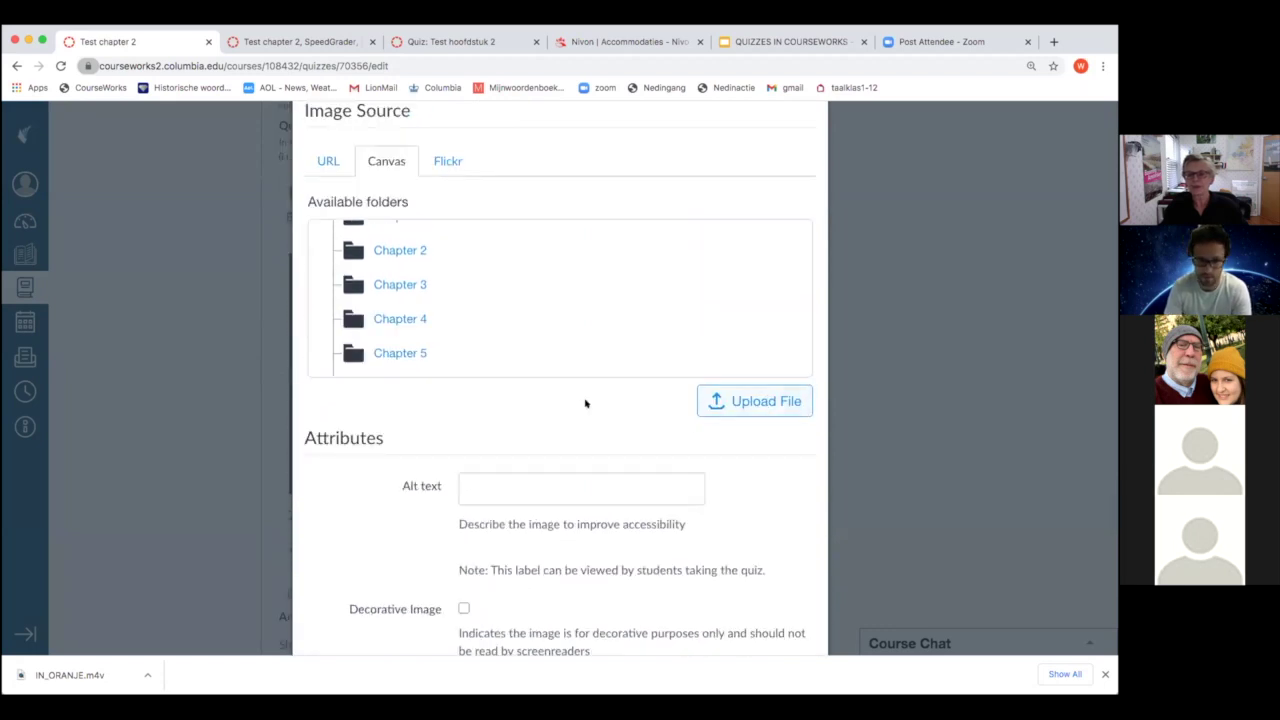
{"action": "scroll", "coordinate": [586, 403], "scroll_direction": "down", "scroll_amount": 5}
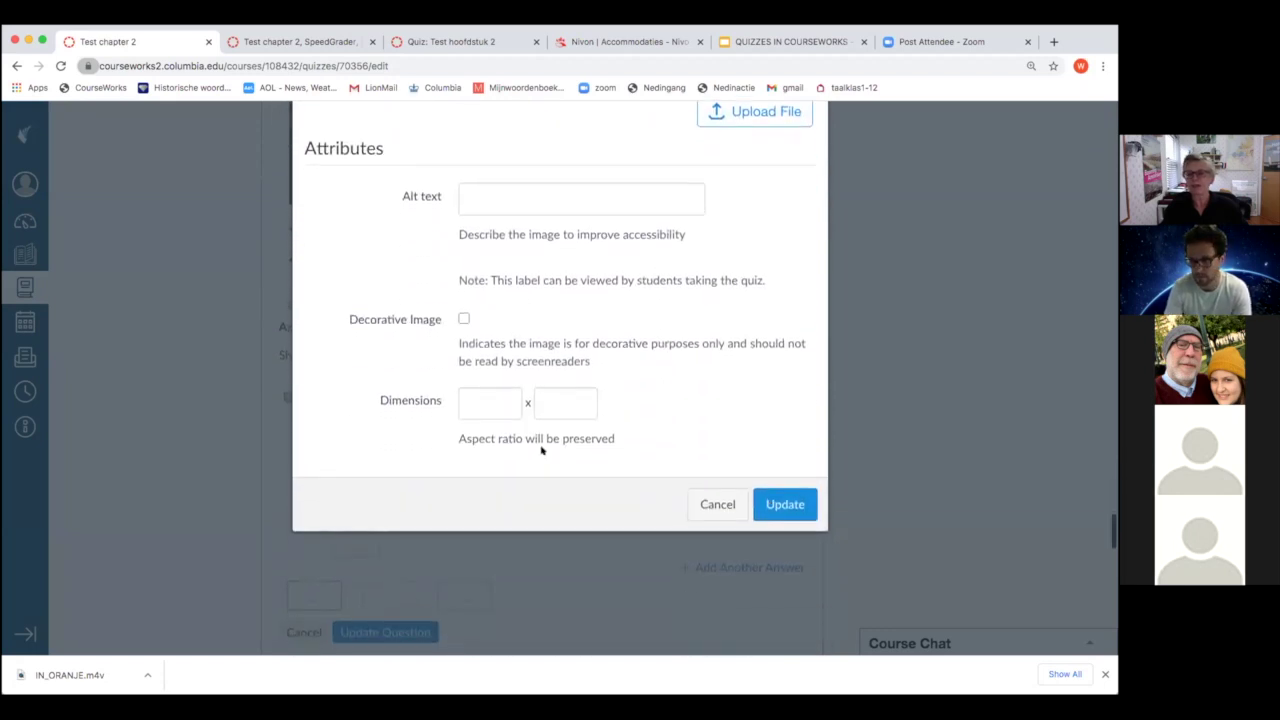
{"action": "scroll", "coordinate": [544, 450], "scroll_direction": "up", "scroll_amount": 5}
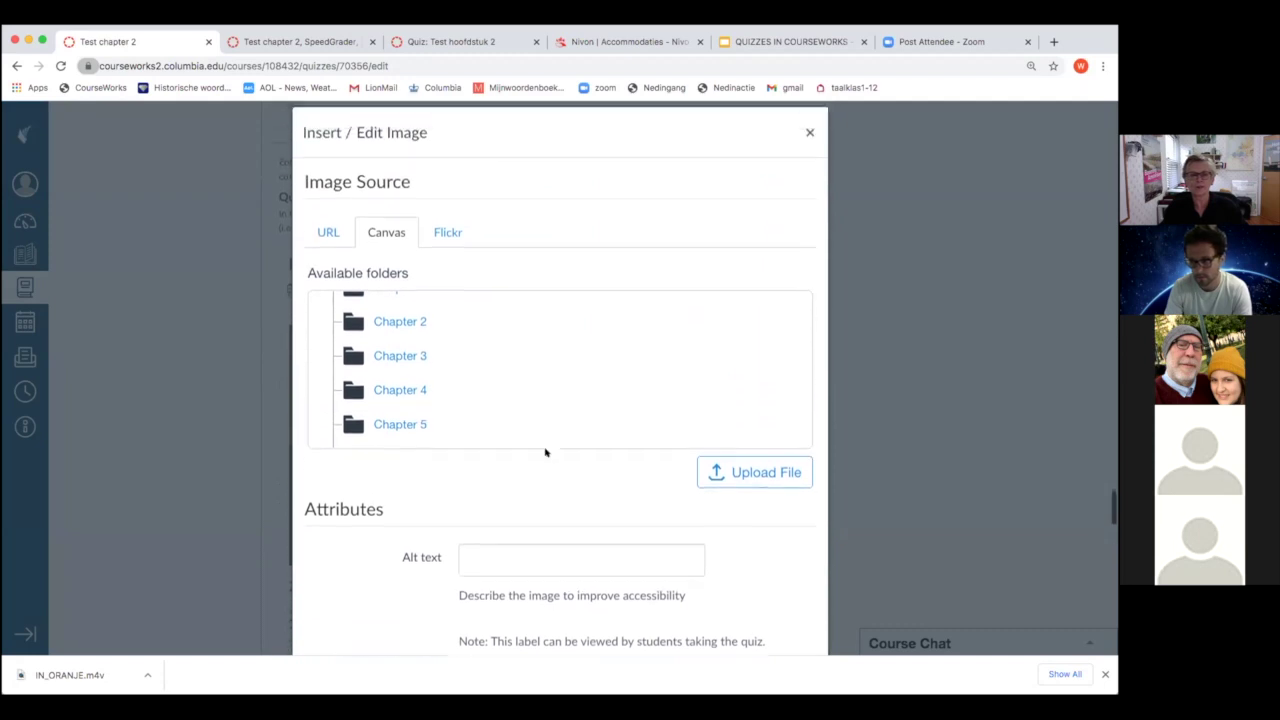
Review the Canvas course folders once more and show Flickr as an alternative image source
{"action": "left_click", "coordinate": [546, 452]}
{"action": "scroll", "coordinate": [546, 452], "scroll_direction": "up", "scroll_amount": 2}
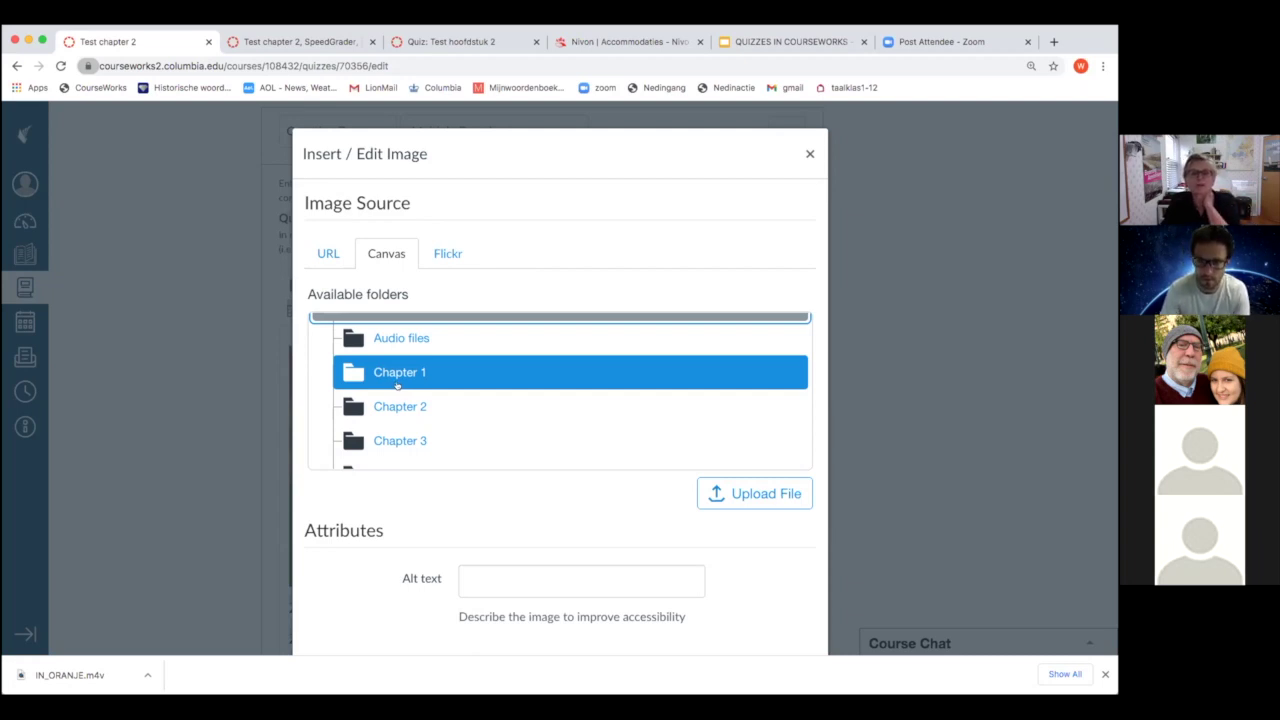
{"action": "left_click", "coordinate": [450, 258]}
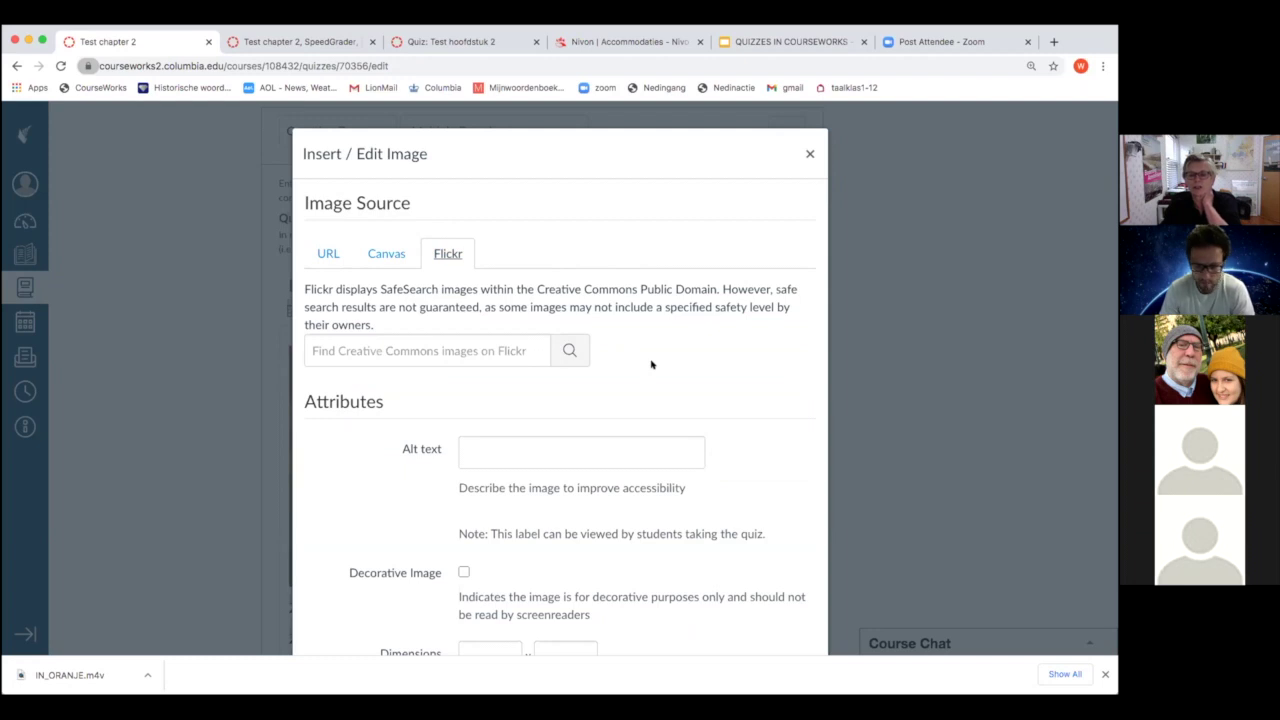
Review the Flickr image search, alt text and dimensions settings, and close the image dialog without inserting a picture
{"action": "scroll", "coordinate": [651, 364], "scroll_direction": "down", "scroll_amount": 5}
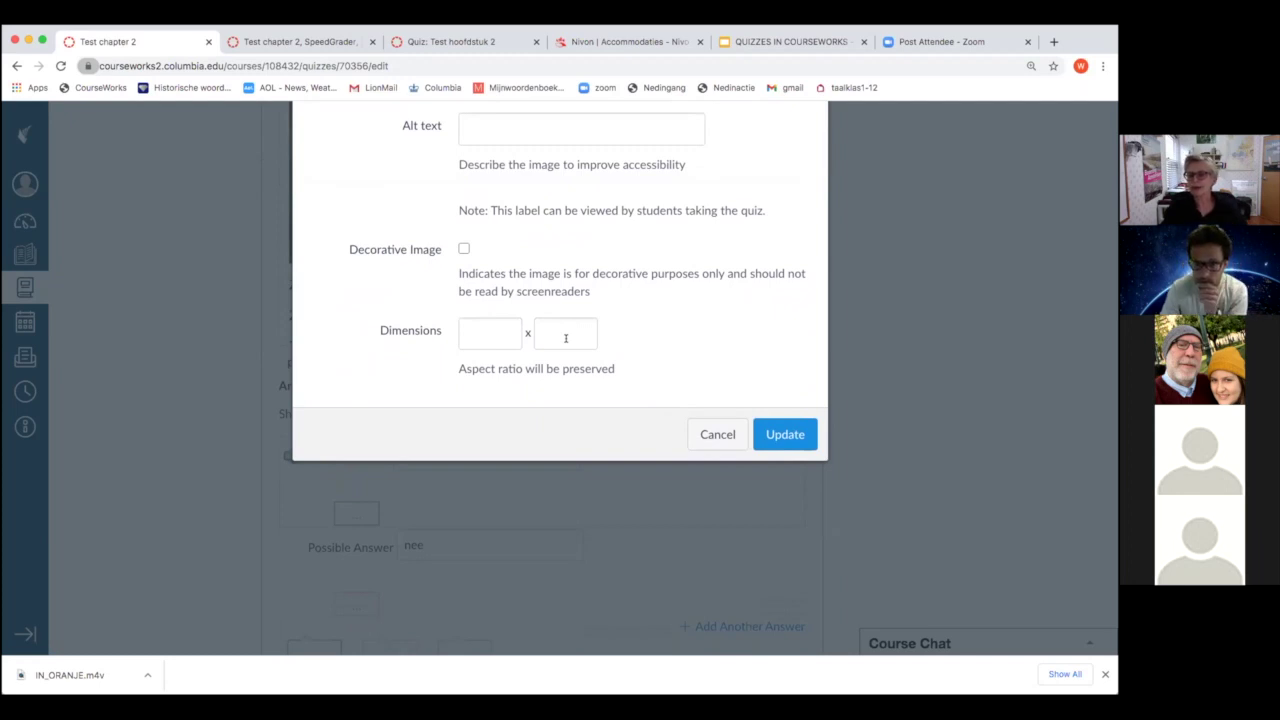
{"action": "scroll", "coordinate": [567, 339], "scroll_direction": "up", "scroll_amount": 10}
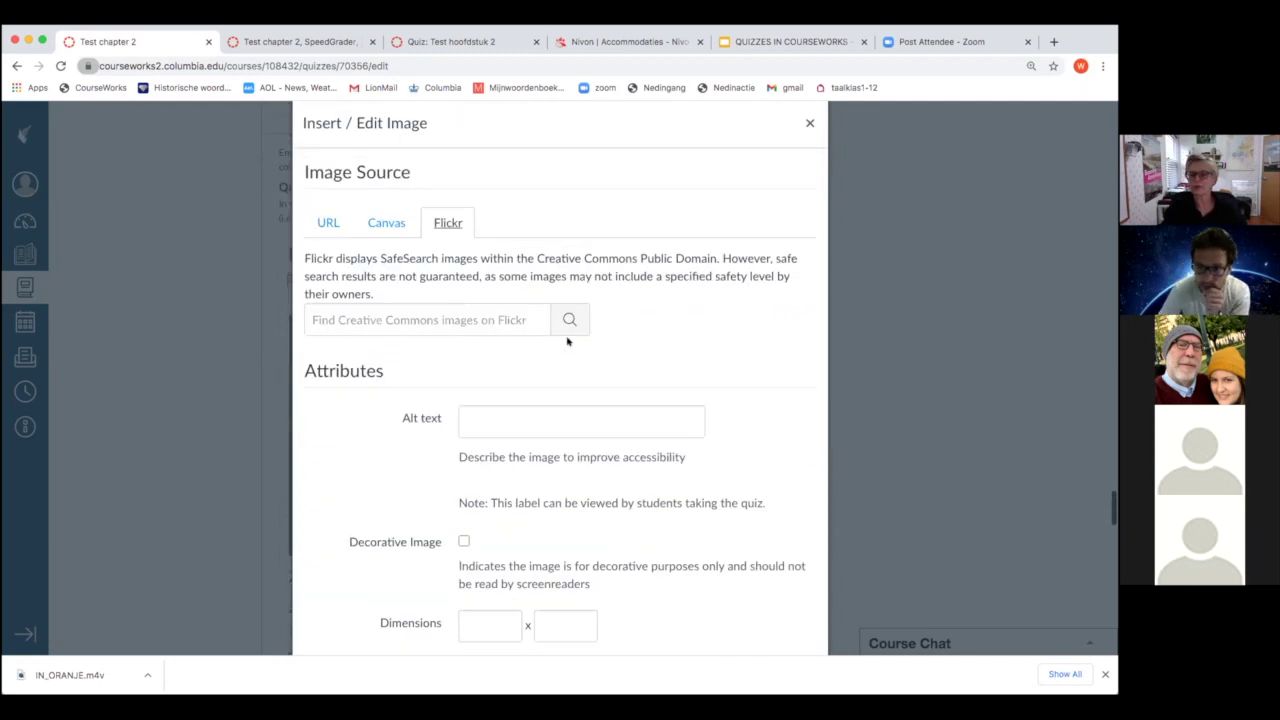
{"action": "left_click", "coordinate": [808, 475]}
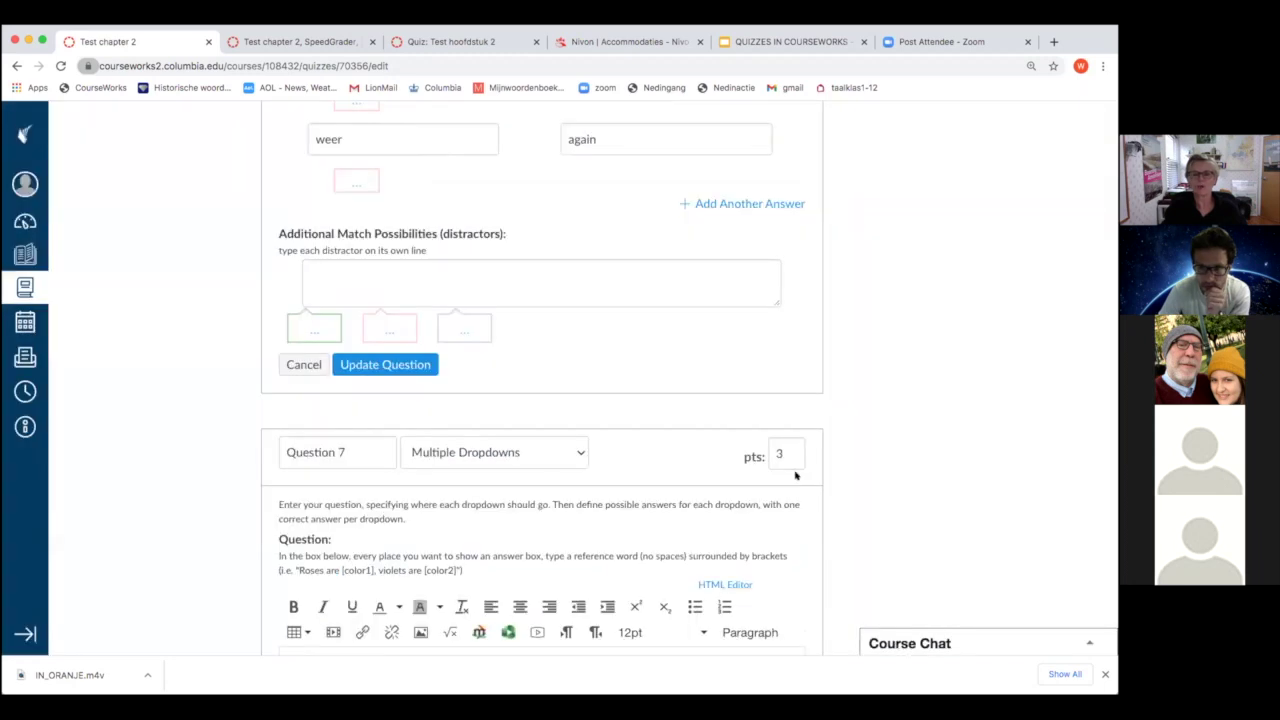
Look over Question 7's picture statements and its ja/nee answers, along with the picture and family text in Questions 8 and 9
{"action": "scroll", "coordinate": [629, 434], "scroll_direction": "down", "scroll_amount": 5}
{"action": "scroll", "coordinate": [629, 432], "scroll_direction": "down", "scroll_amount": 10}
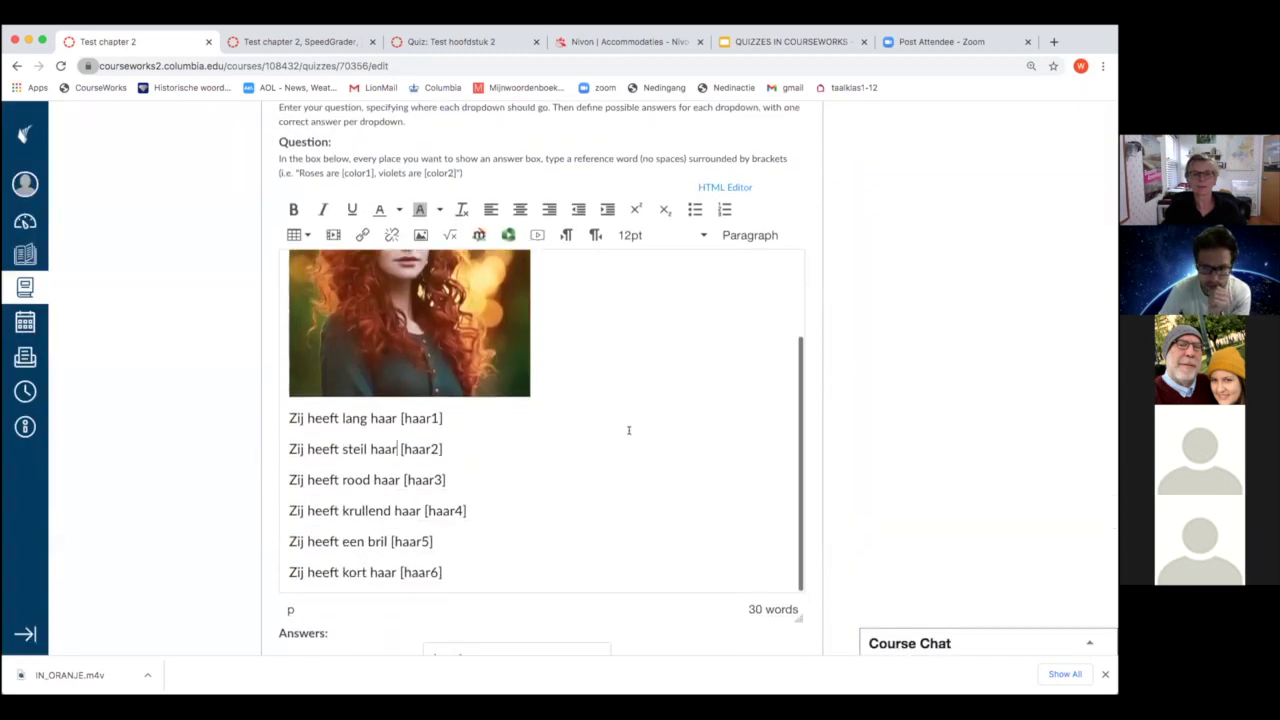
{"action": "scroll", "coordinate": [629, 436], "scroll_direction": "down", "scroll_amount": 6}
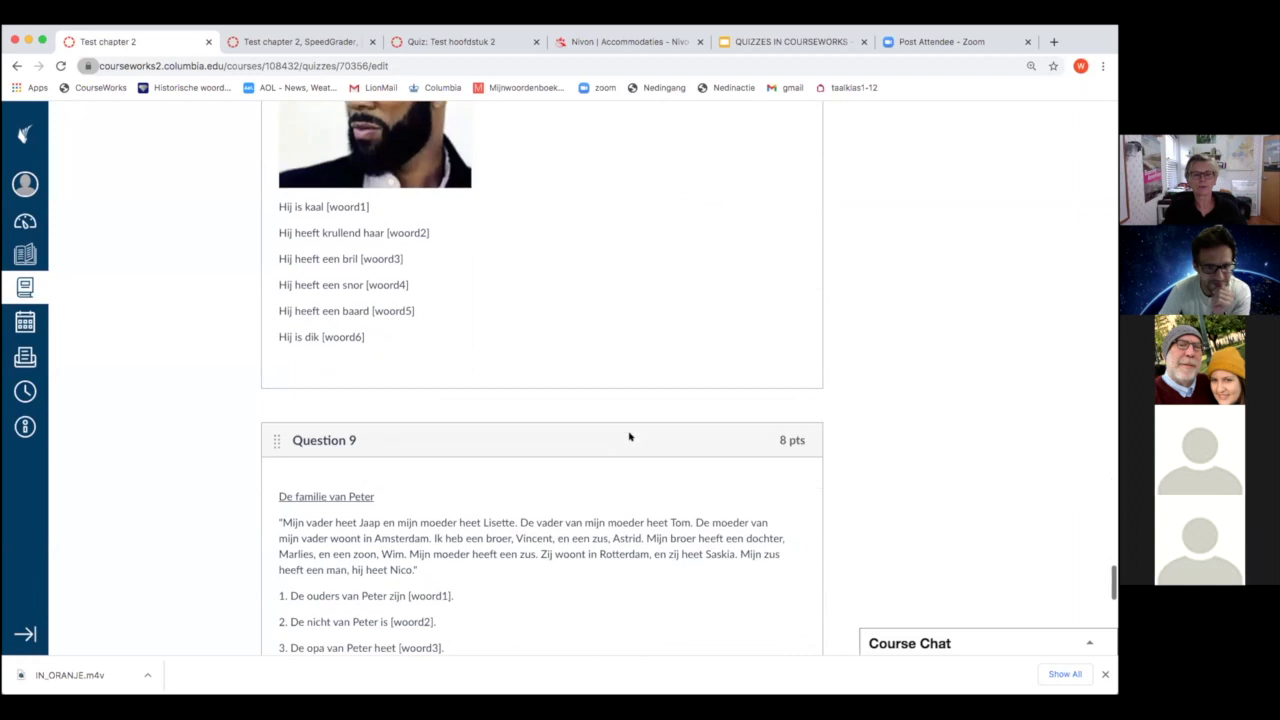
{"action": "scroll", "coordinate": [629, 436], "scroll_direction": "down", "scroll_amount": 3}
{"action": "scroll", "coordinate": [629, 434], "scroll_direction": "up", "scroll_amount": 17}
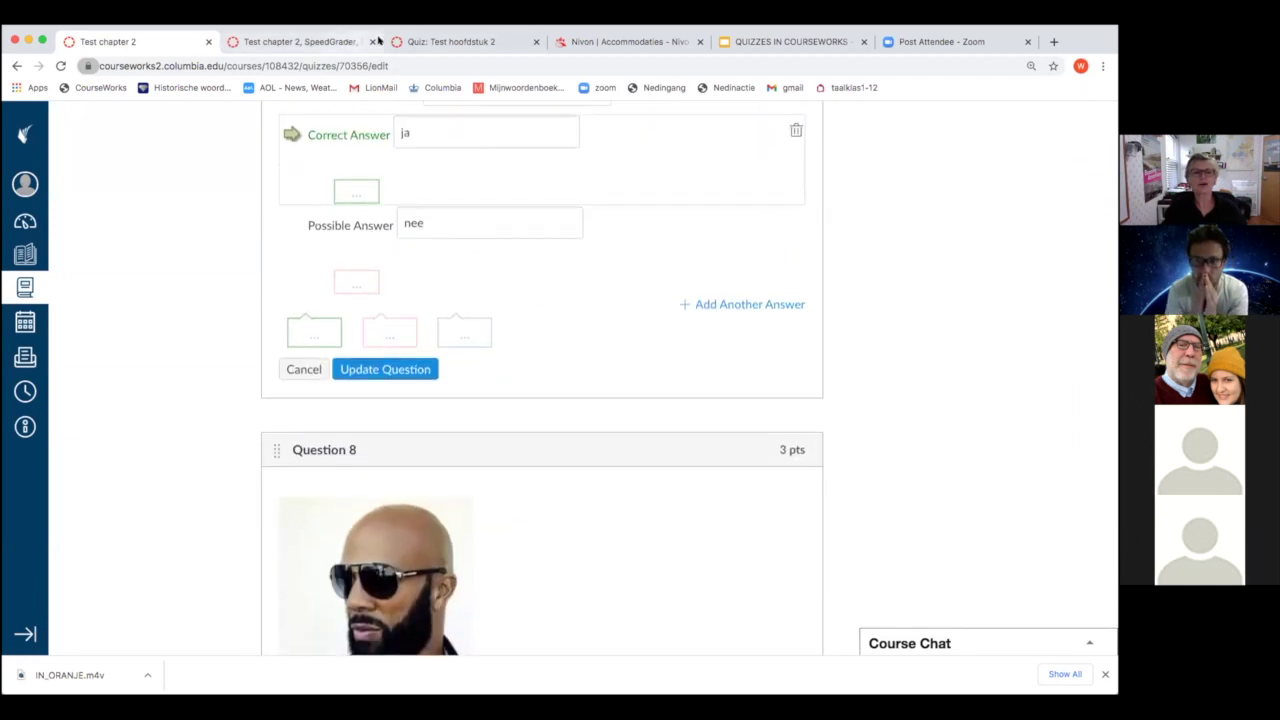
Check the Natuurvrienden link in the Test hoofdstuk 2 preview, and open Test chapter 2's Question 8 for editing to show the Link to URL tool
{"action": "left_click", "coordinate": [416, 45]}
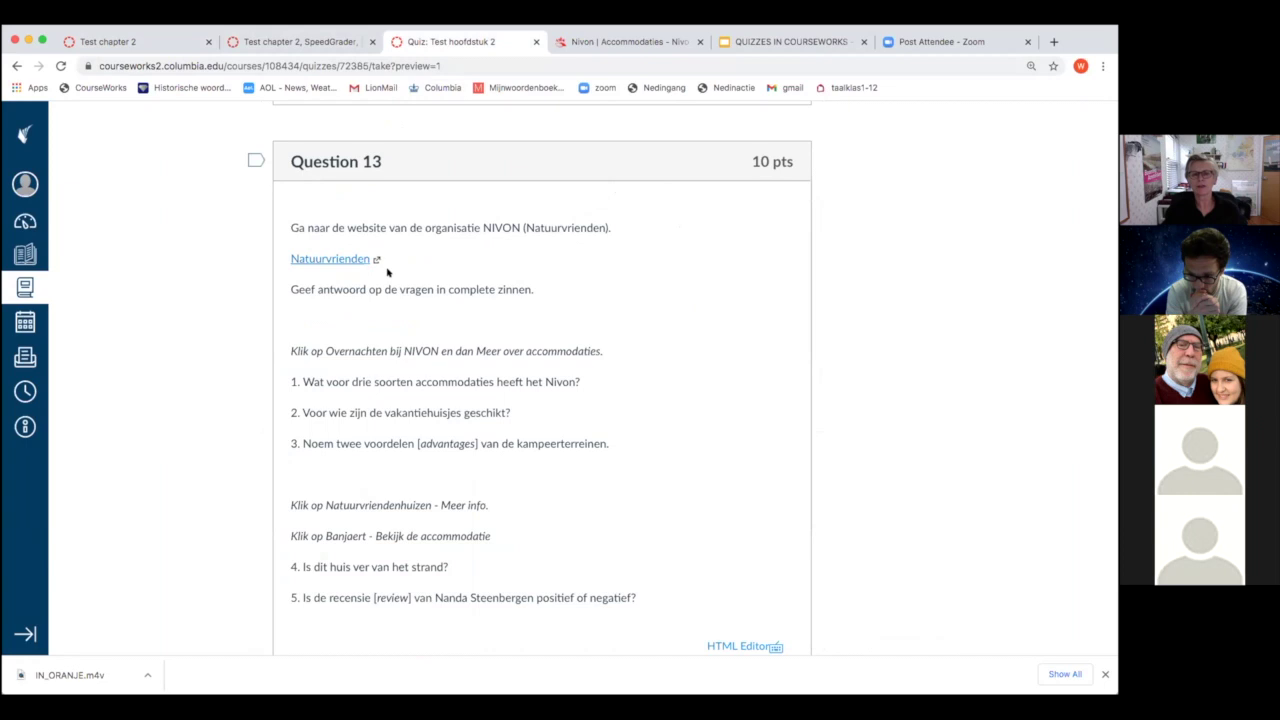
{"action": "left_click", "coordinate": [160, 42]}
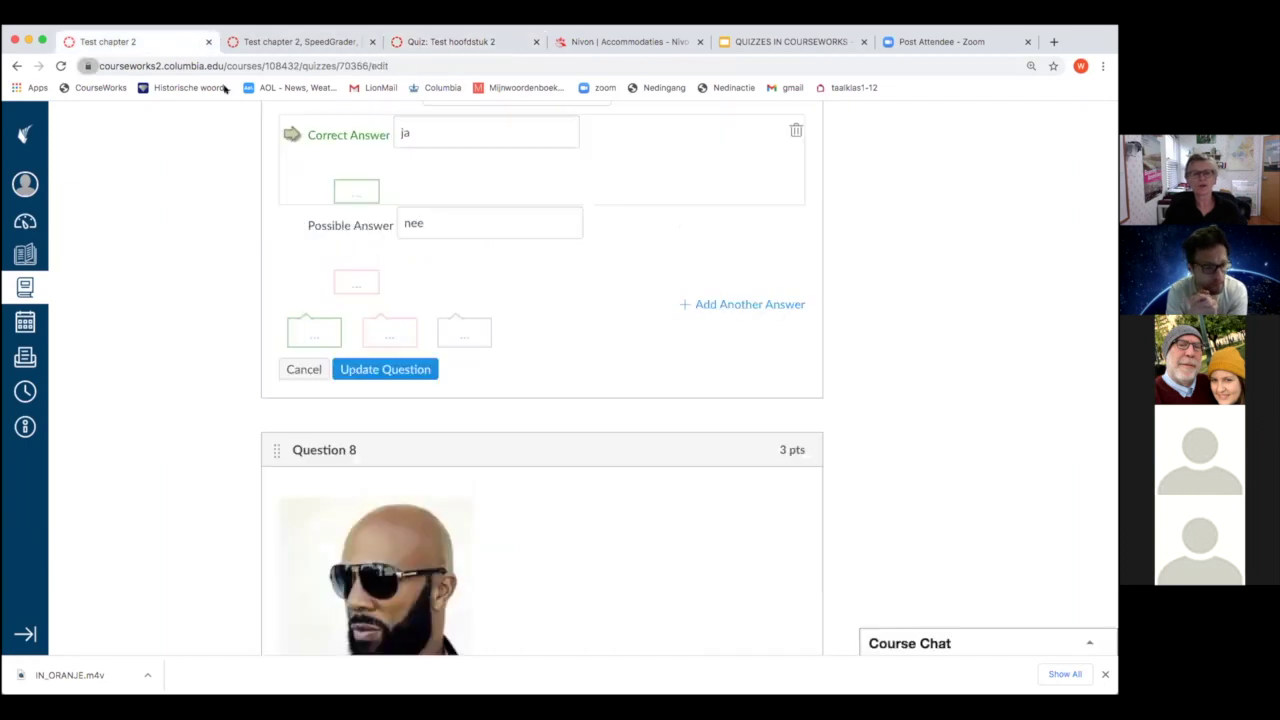
{"action": "left_click", "coordinate": [789, 483]}
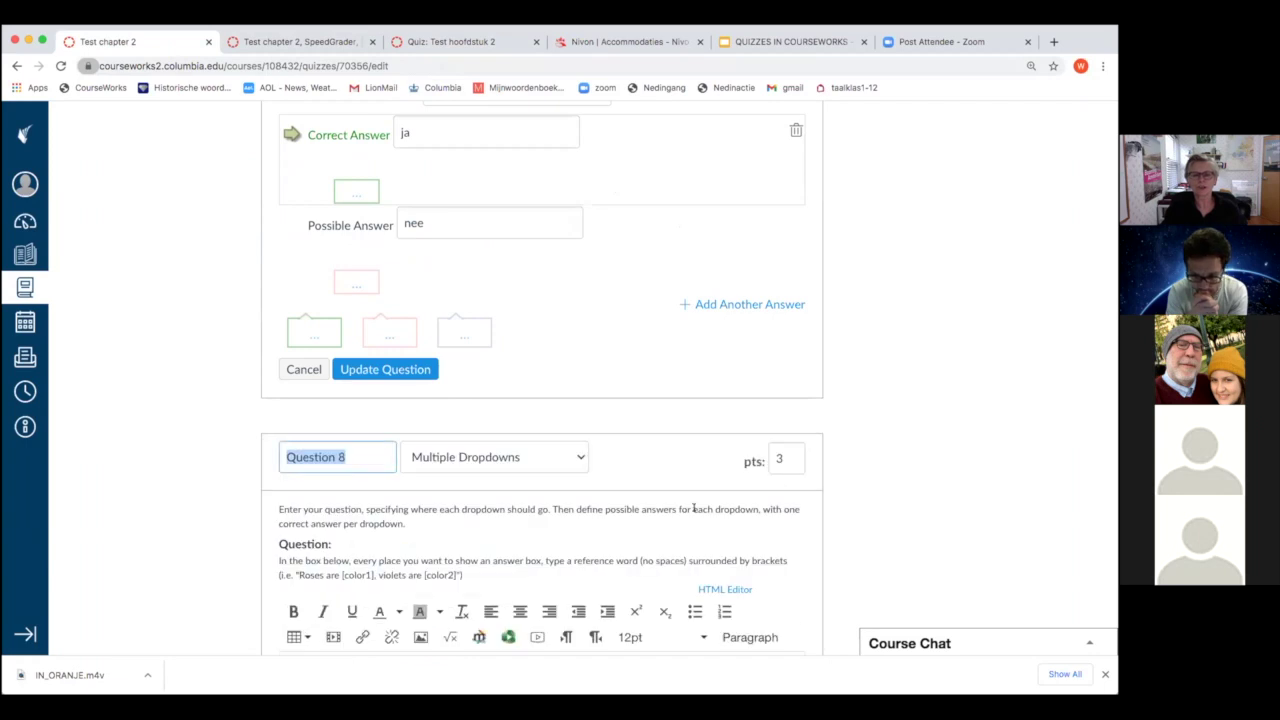
{"action": "scroll", "coordinate": [694, 508], "scroll_direction": "down", "scroll_amount": 2}
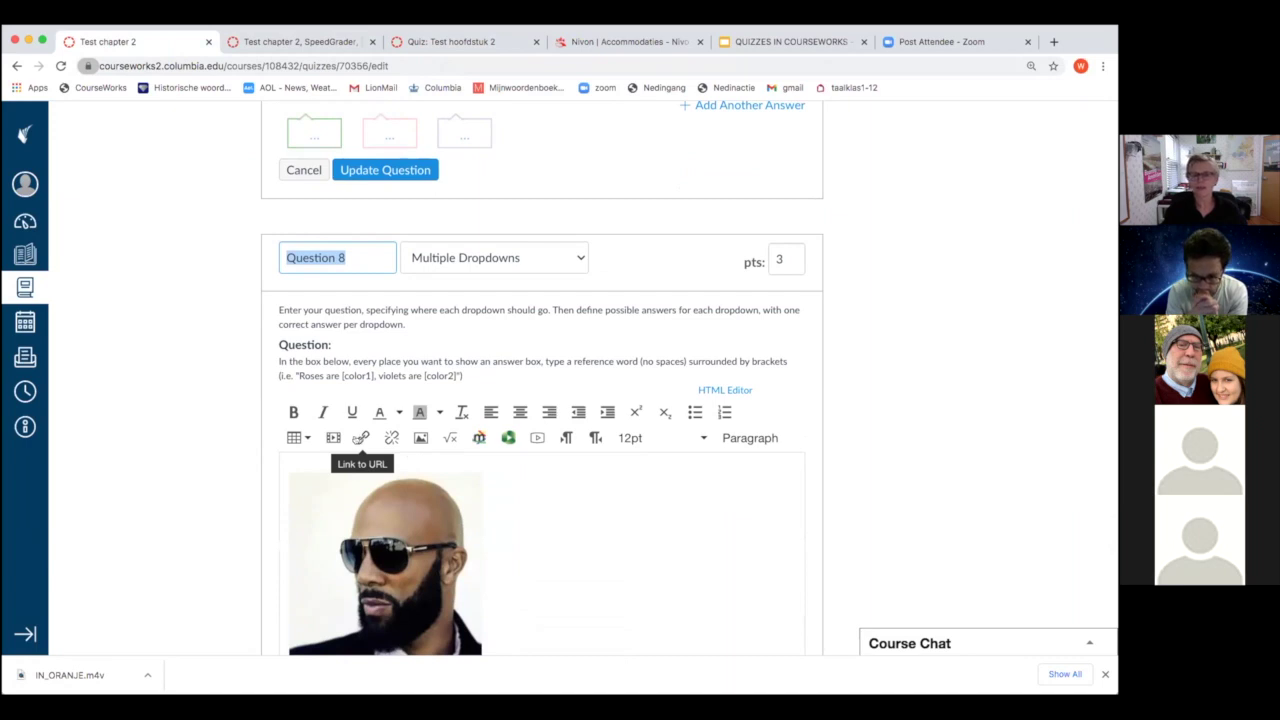
Switch to the Test chapter 2 SpeedGrader page and review the score summary above Question 1 of the student's submission
{"action": "left_click", "coordinate": [341, 43]}
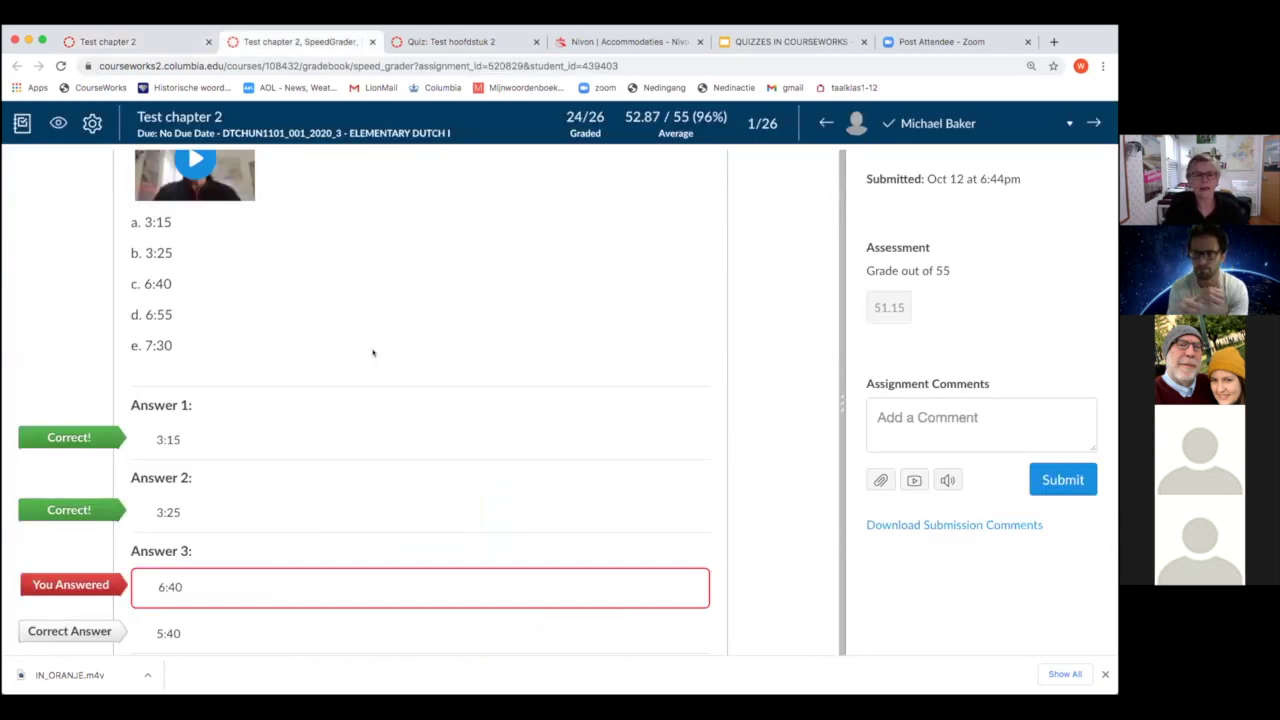
{"action": "scroll", "coordinate": [377, 352], "scroll_direction": "up", "scroll_amount": 1}
{"action": "scroll", "coordinate": [377, 352], "scroll_direction": "up", "scroll_amount": 3}
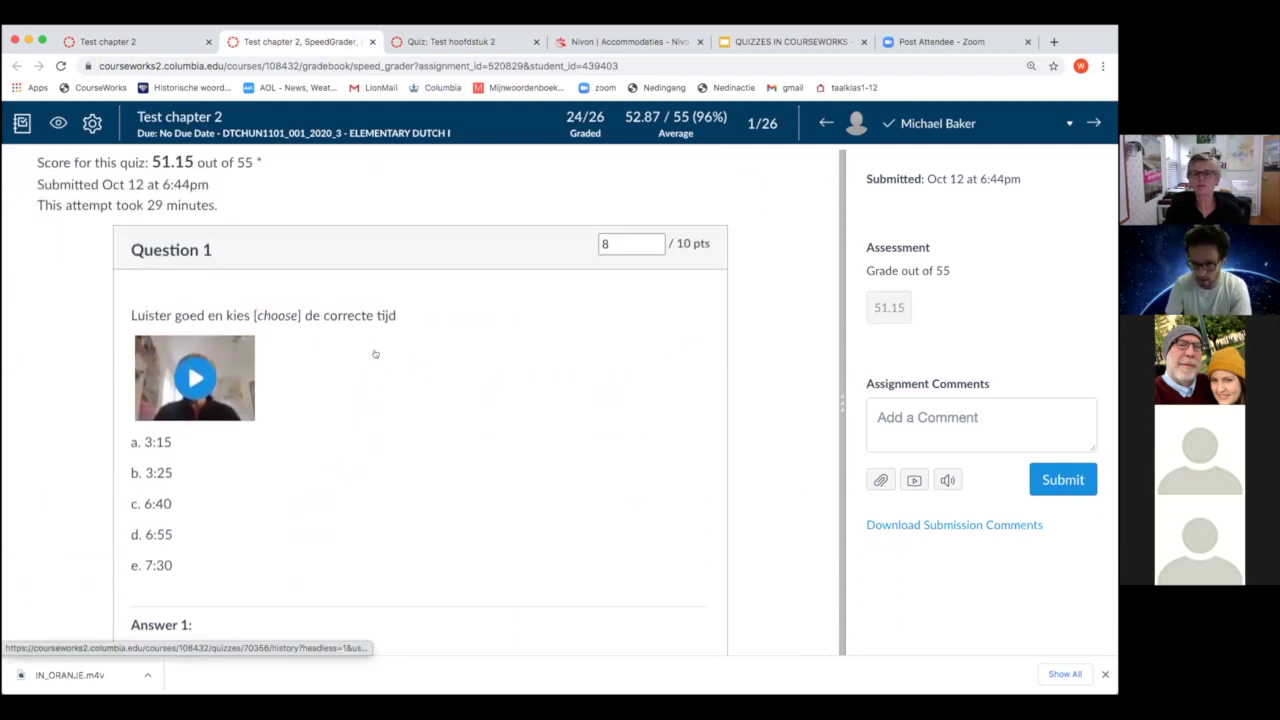
{"action": "scroll", "coordinate": [375, 354], "scroll_direction": "up", "scroll_amount": 1}
{"action": "scroll", "coordinate": [378, 348], "scroll_direction": "down", "scroll_amount": 1}
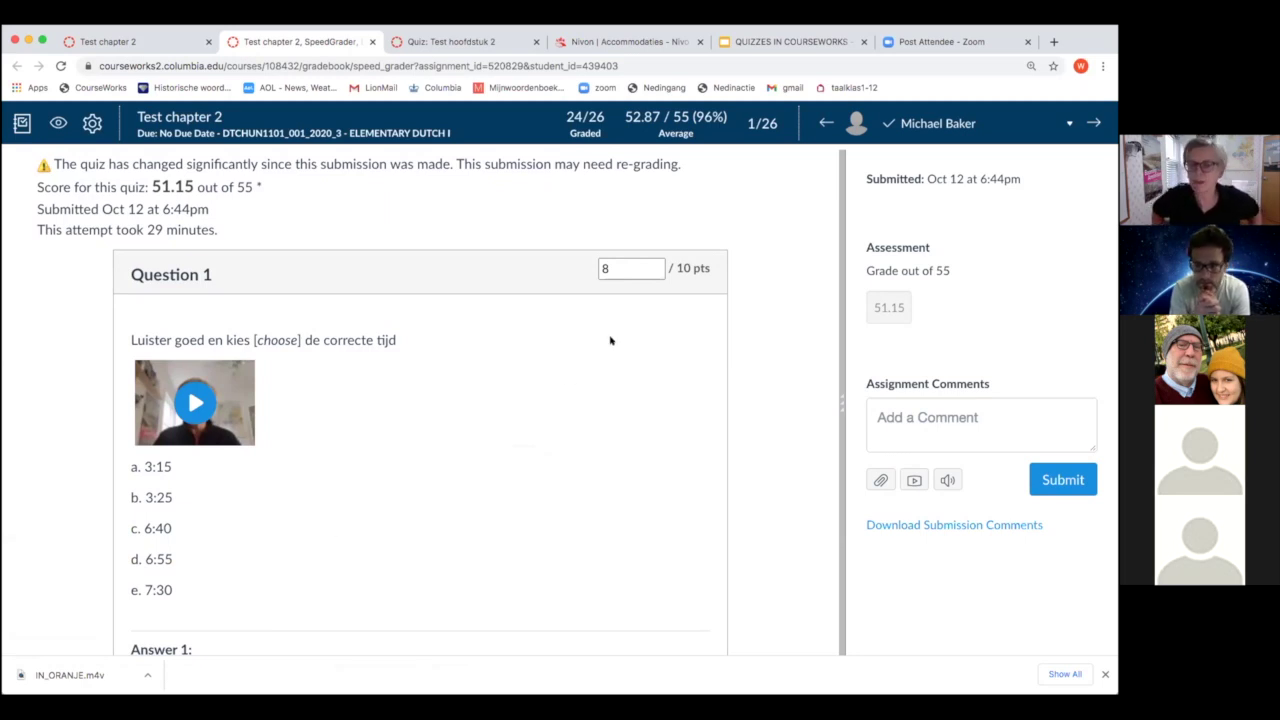
Examine how the student's five time answers in Question 1 are marked against the correct answers
{"action": "scroll", "coordinate": [560, 409], "scroll_direction": "down", "scroll_amount": 1}
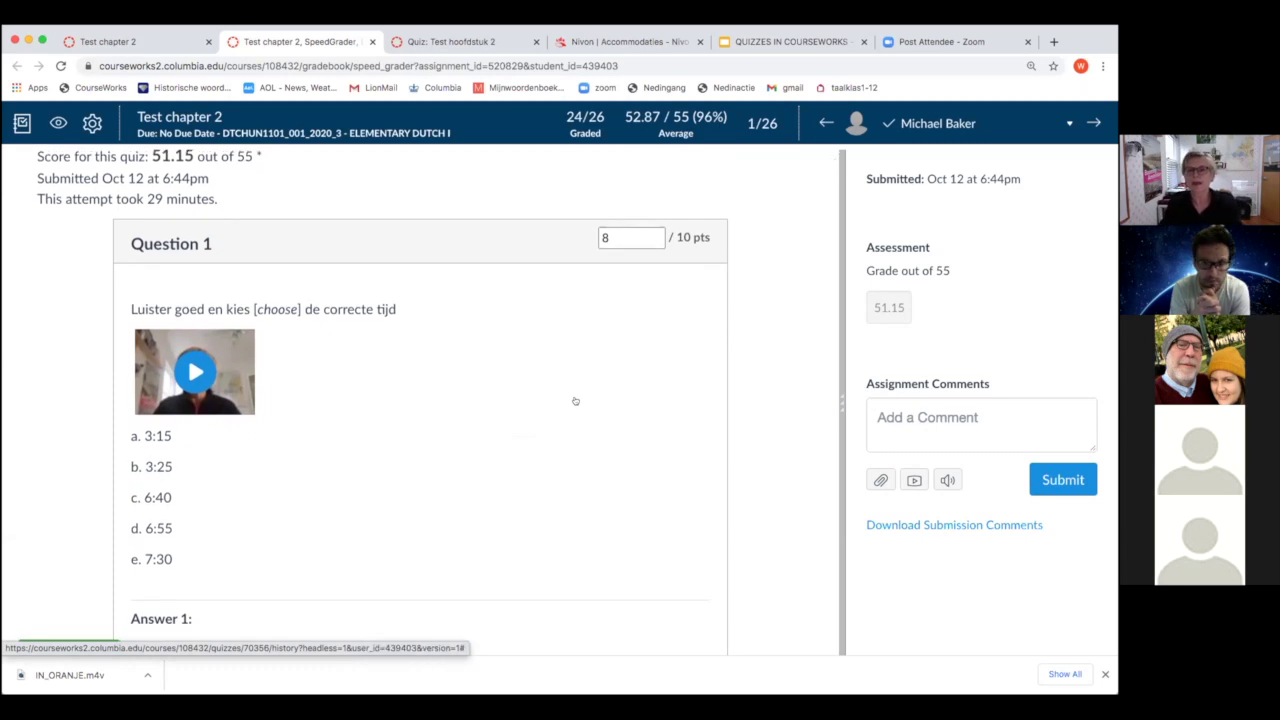
{"action": "scroll", "coordinate": [575, 401], "scroll_direction": "down", "scroll_amount": 5}
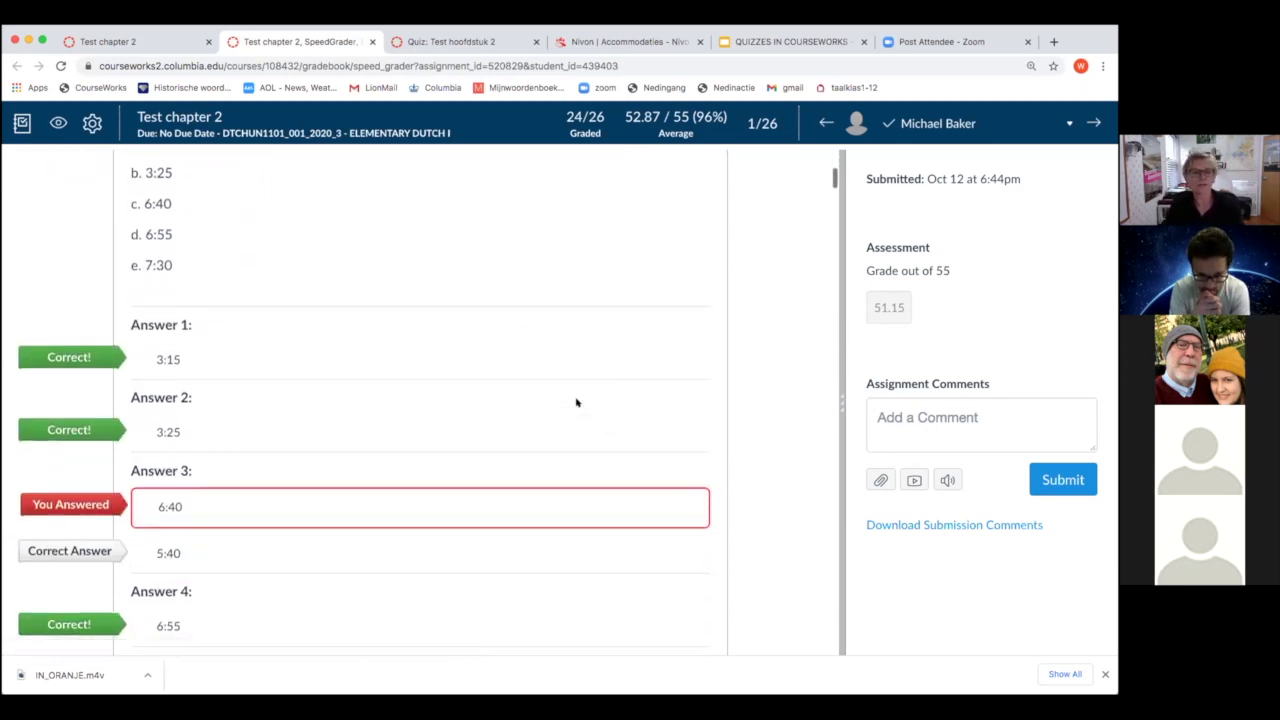
{"action": "scroll", "coordinate": [575, 401], "scroll_direction": "down", "scroll_amount": 1}
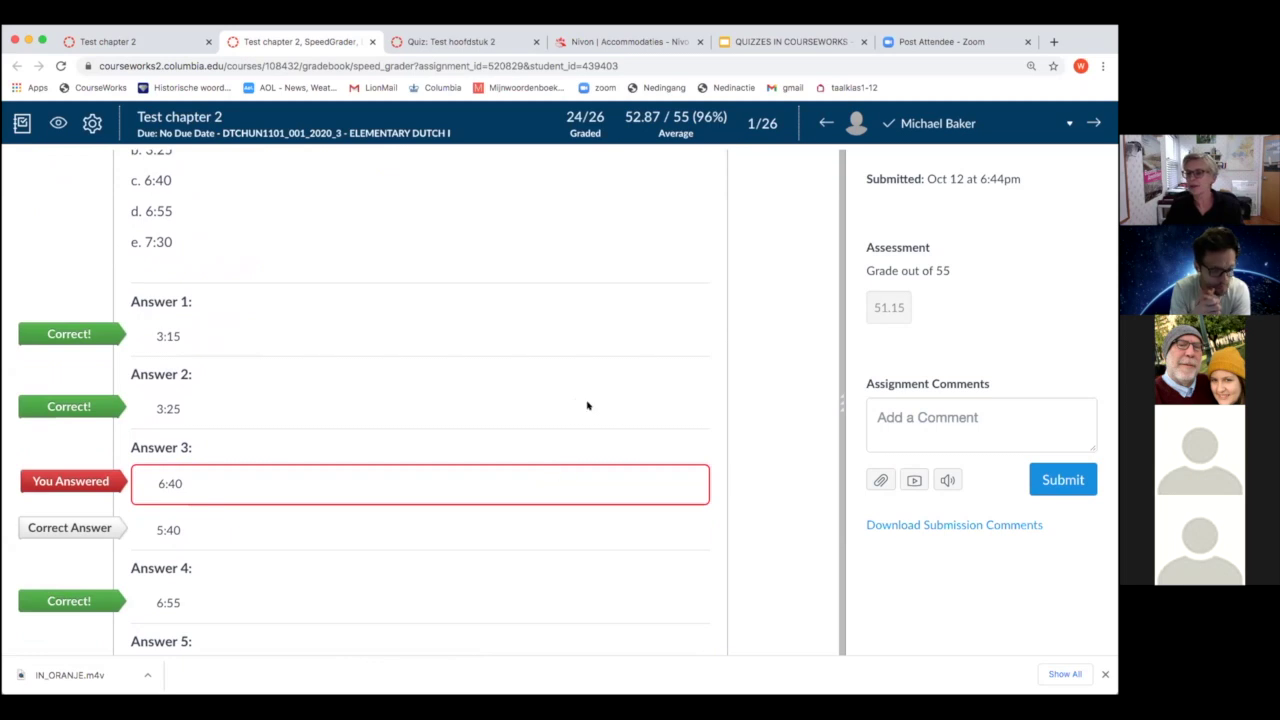
{"action": "scroll", "coordinate": [589, 405], "scroll_direction": "down", "scroll_amount": 2}
{"action": "scroll", "coordinate": [589, 405], "scroll_direction": "up", "scroll_amount": 4}
{"action": "scroll", "coordinate": [589, 405], "scroll_direction": "down", "scroll_amount": 10}
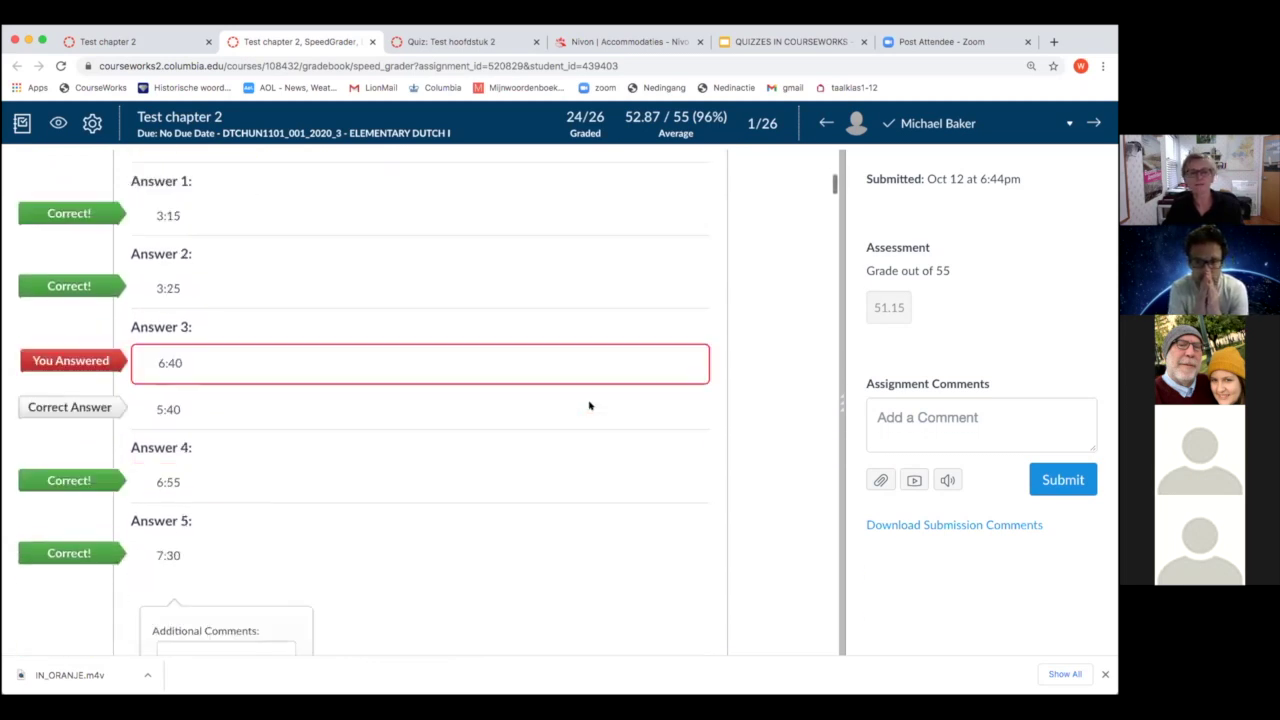
Review the student's word order sentence in Question 2, the possessive pronouns in Question 3 and the preposition answers that follow
{"action": "scroll", "coordinate": [589, 405], "scroll_direction": "down", "scroll_amount": 13}
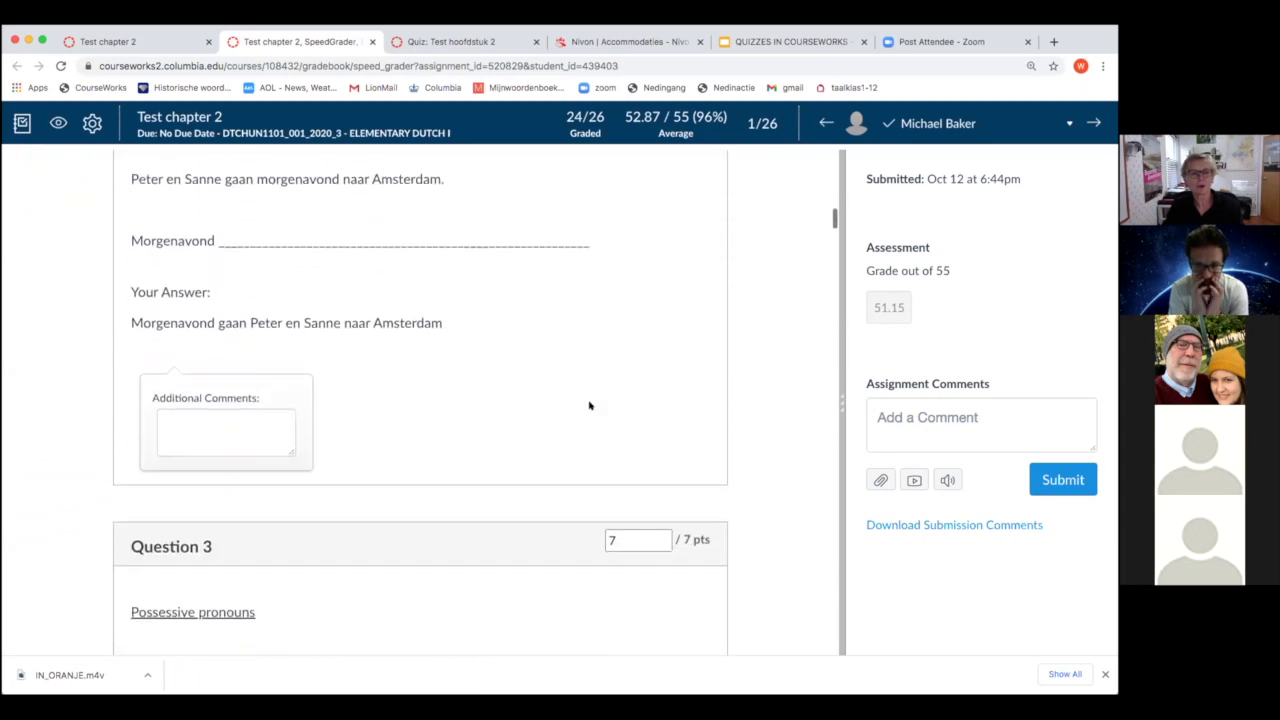
{"action": "scroll", "coordinate": [589, 405], "scroll_direction": "down", "scroll_amount": 13}
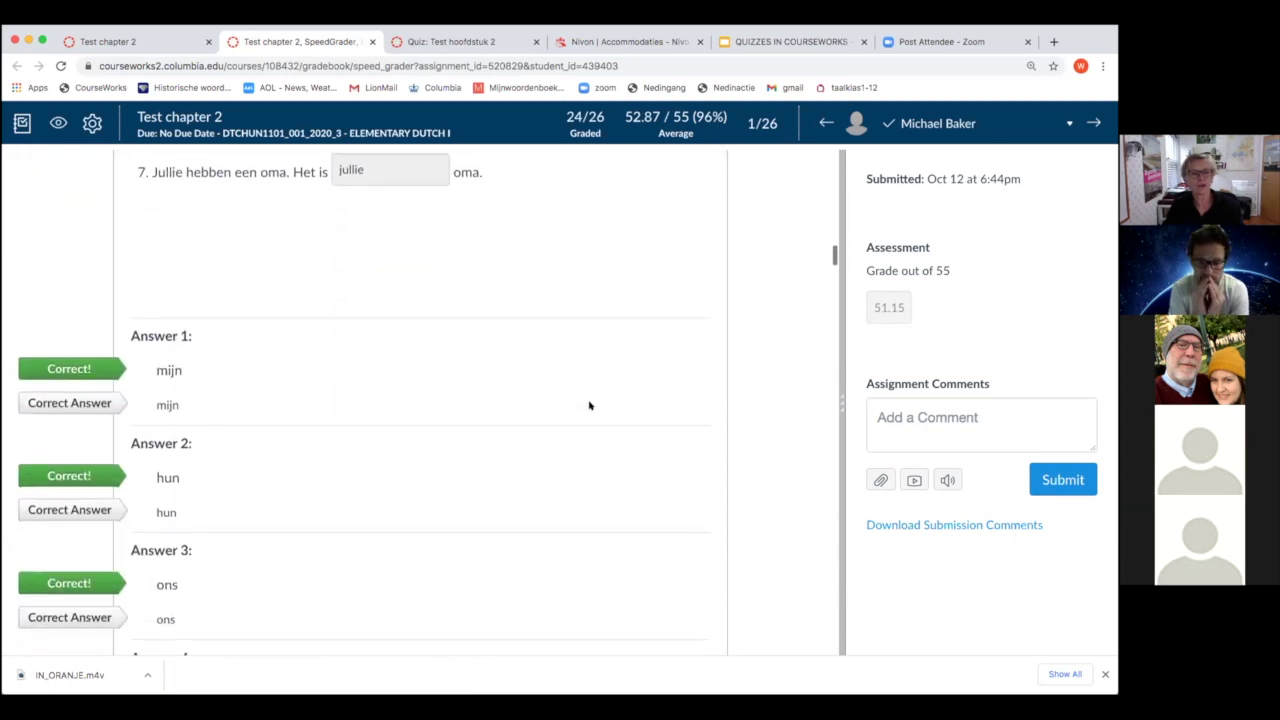
{"action": "scroll", "coordinate": [589, 405], "scroll_direction": "down", "scroll_amount": 9}
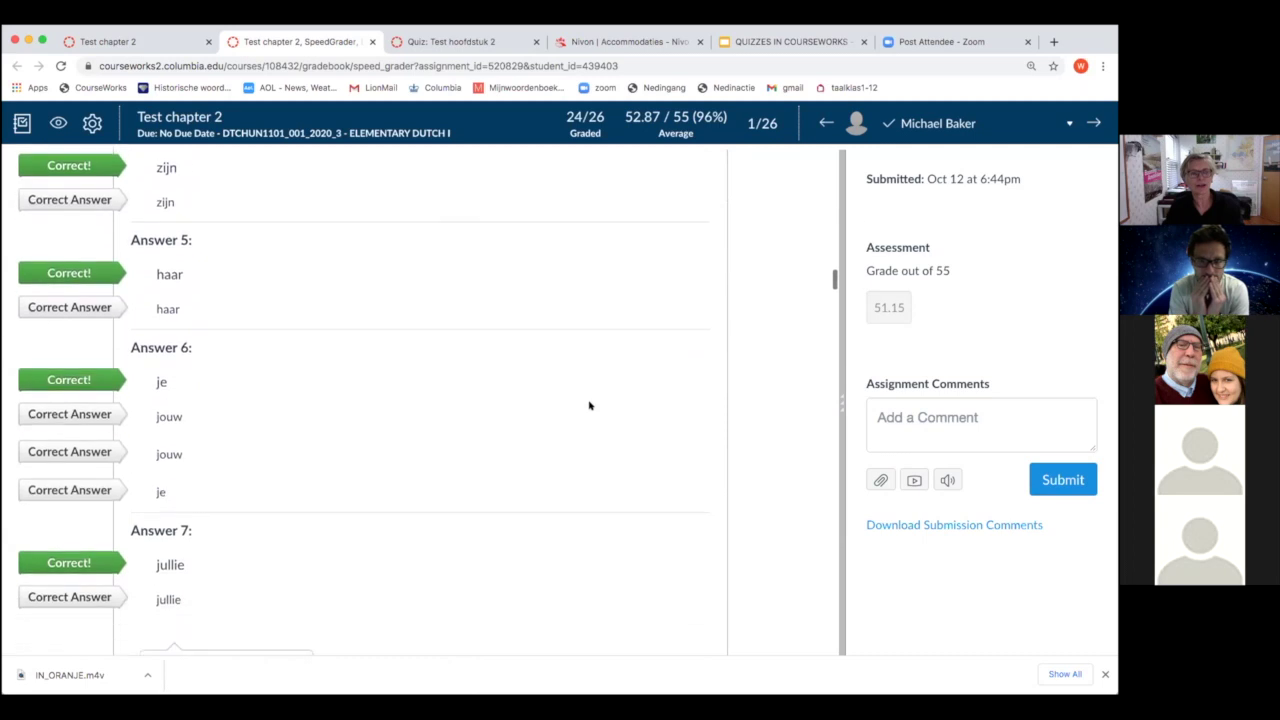
{"action": "scroll", "coordinate": [589, 405], "scroll_direction": "down", "scroll_amount": 12}
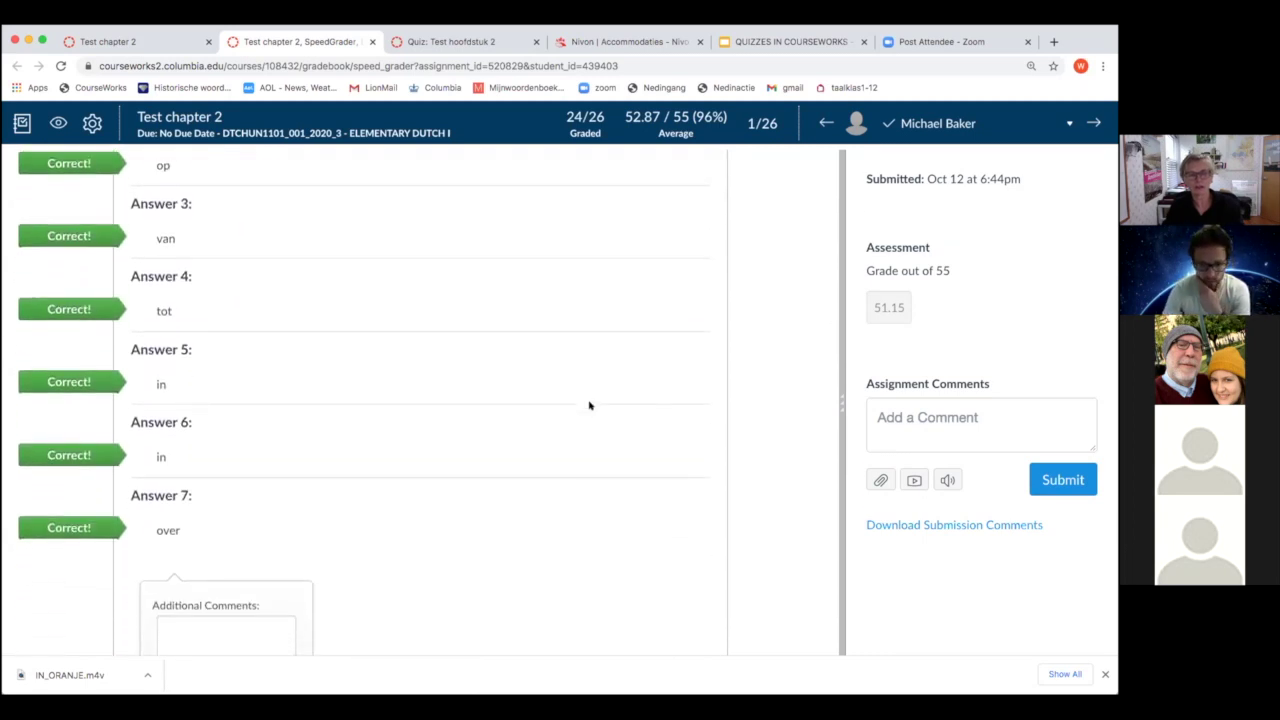
Examine the marking of the eight time-word blanks, comparing the student's incorrect entries with the accepted answers
{"action": "scroll", "coordinate": [589, 405], "scroll_direction": "down", "scroll_amount": 17}
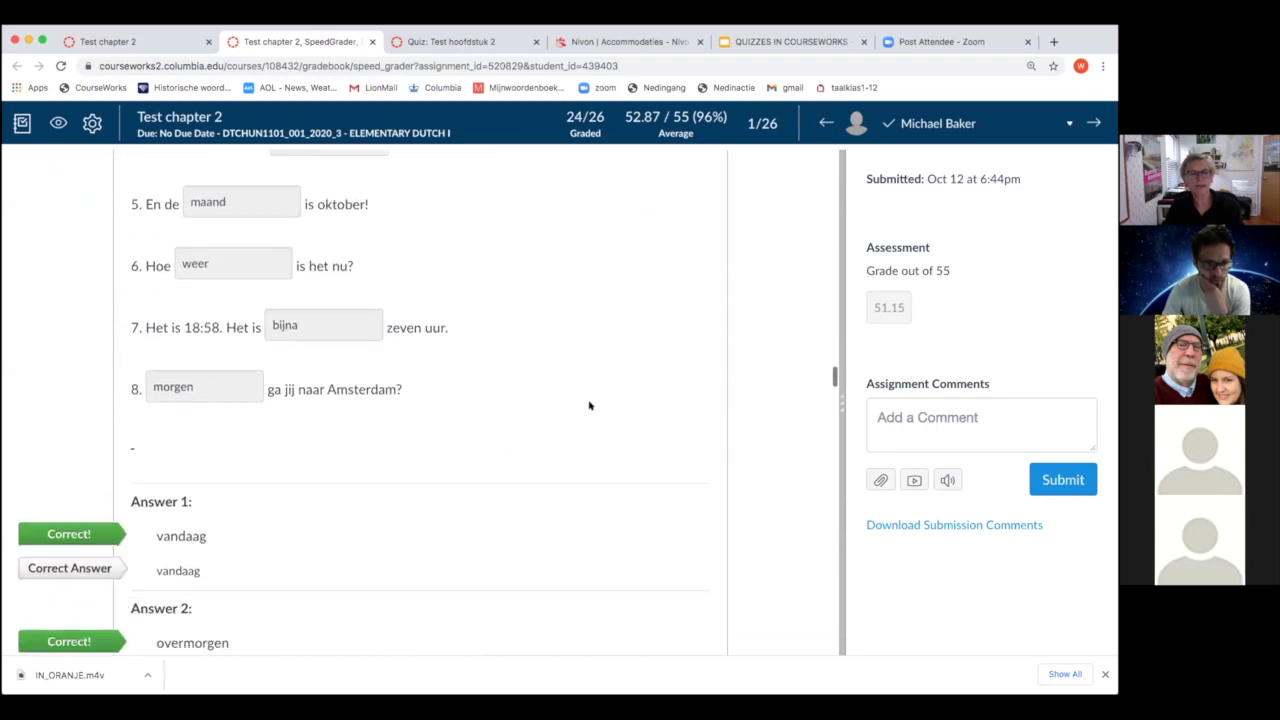
{"action": "scroll", "coordinate": [589, 405], "scroll_direction": "down", "scroll_amount": 9}
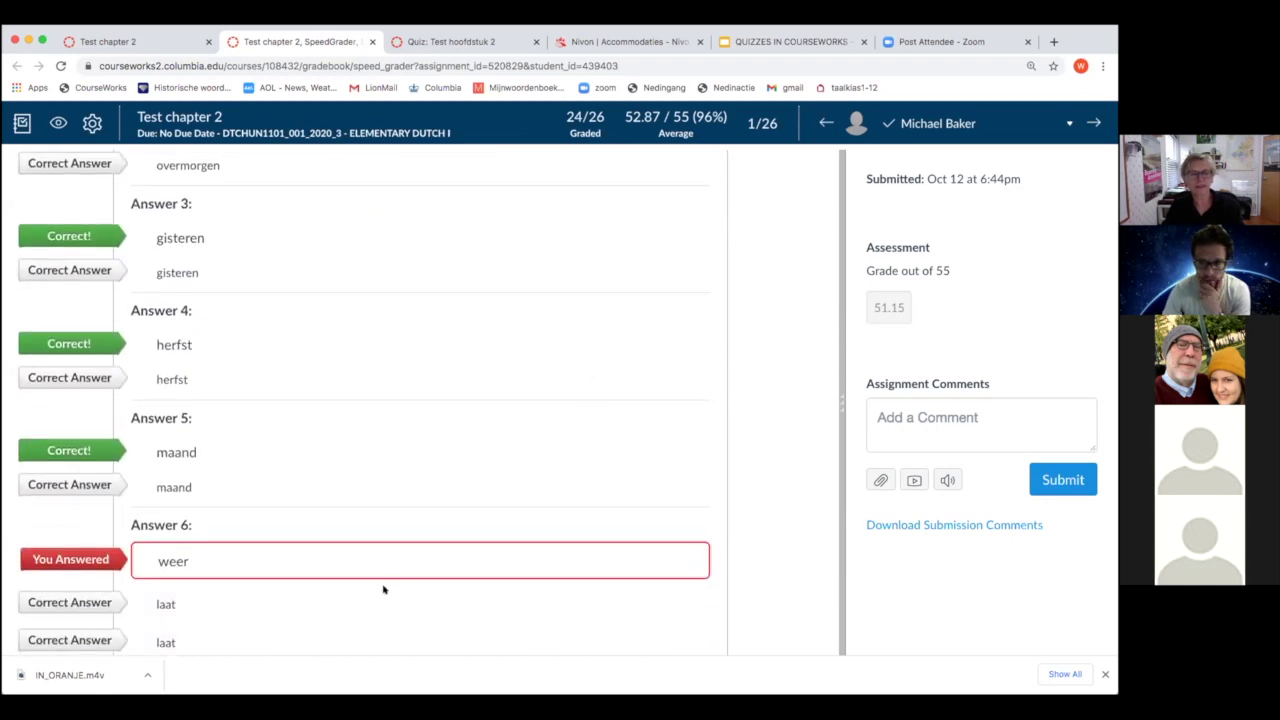
{"action": "scroll", "coordinate": [447, 501], "scroll_direction": "down", "scroll_amount": 1}
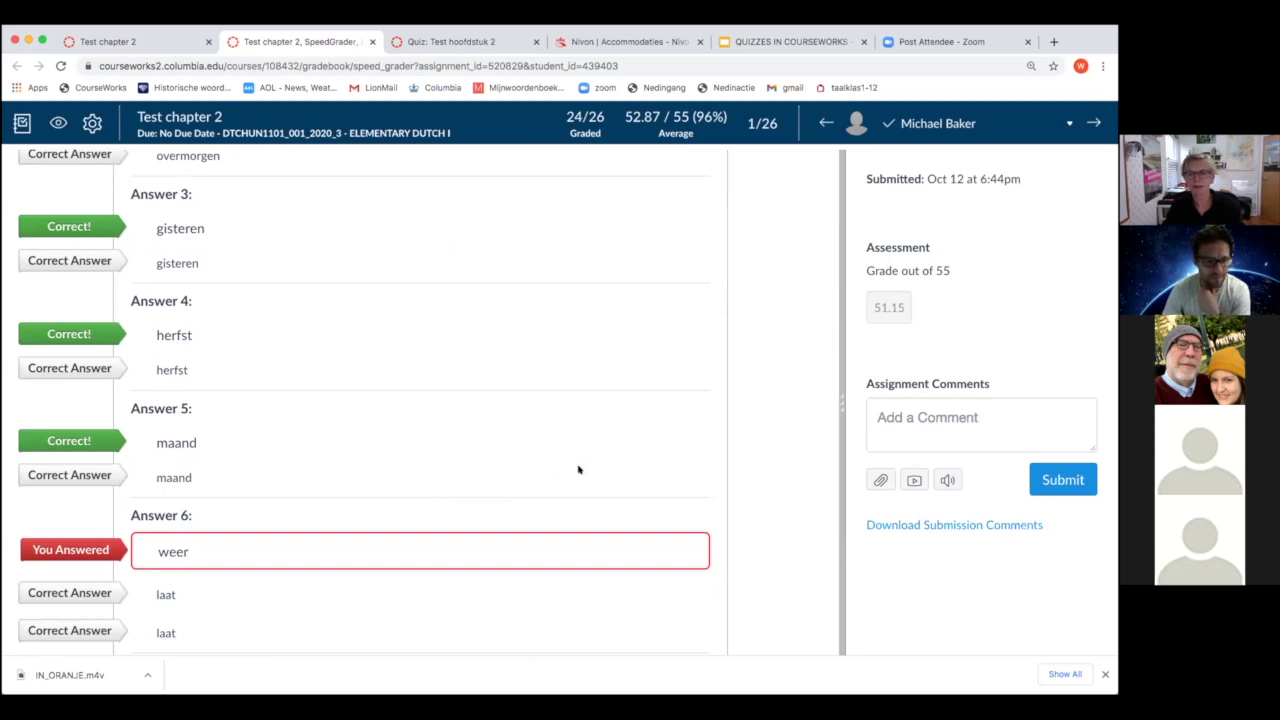
{"action": "scroll", "coordinate": [577, 469], "scroll_direction": "down", "scroll_amount": 10}
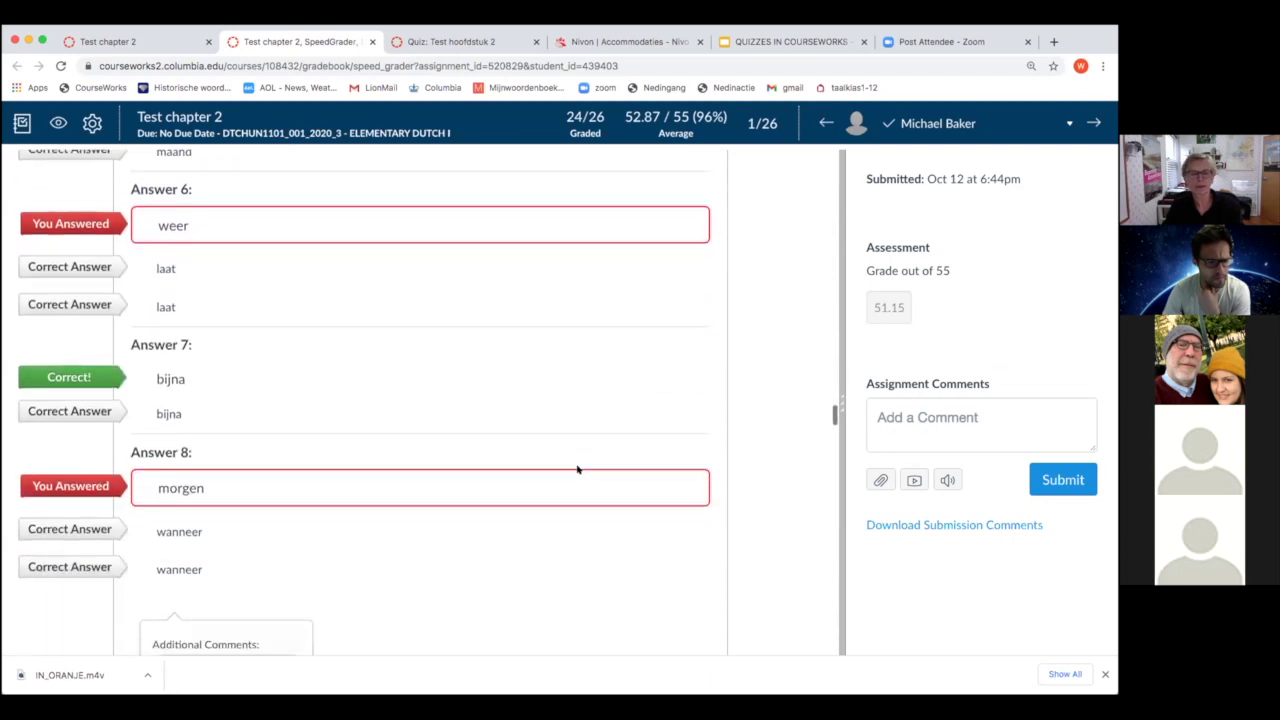
Review the graded matching answers and Question 7's picture statements, and return to the submission's score summary
{"action": "scroll", "coordinate": [577, 469], "scroll_direction": "down", "scroll_amount": 5}
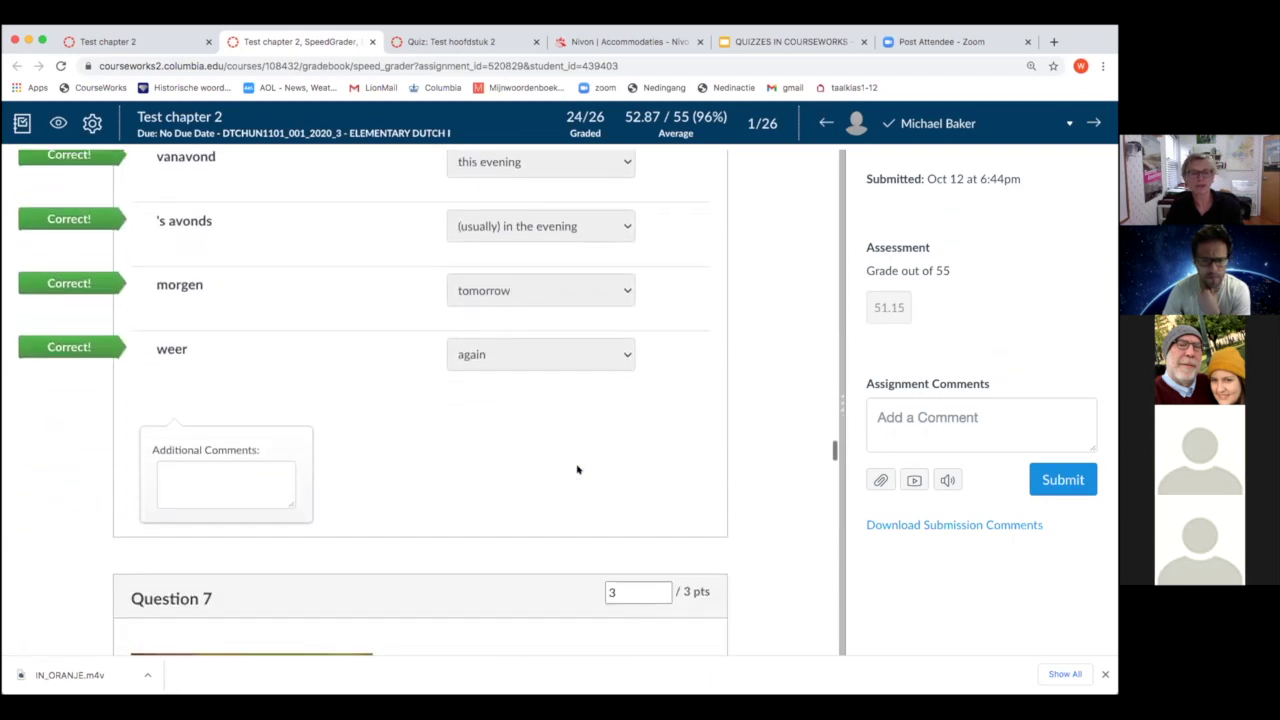
{"action": "scroll", "coordinate": [577, 469], "scroll_direction": "down", "scroll_amount": 5}
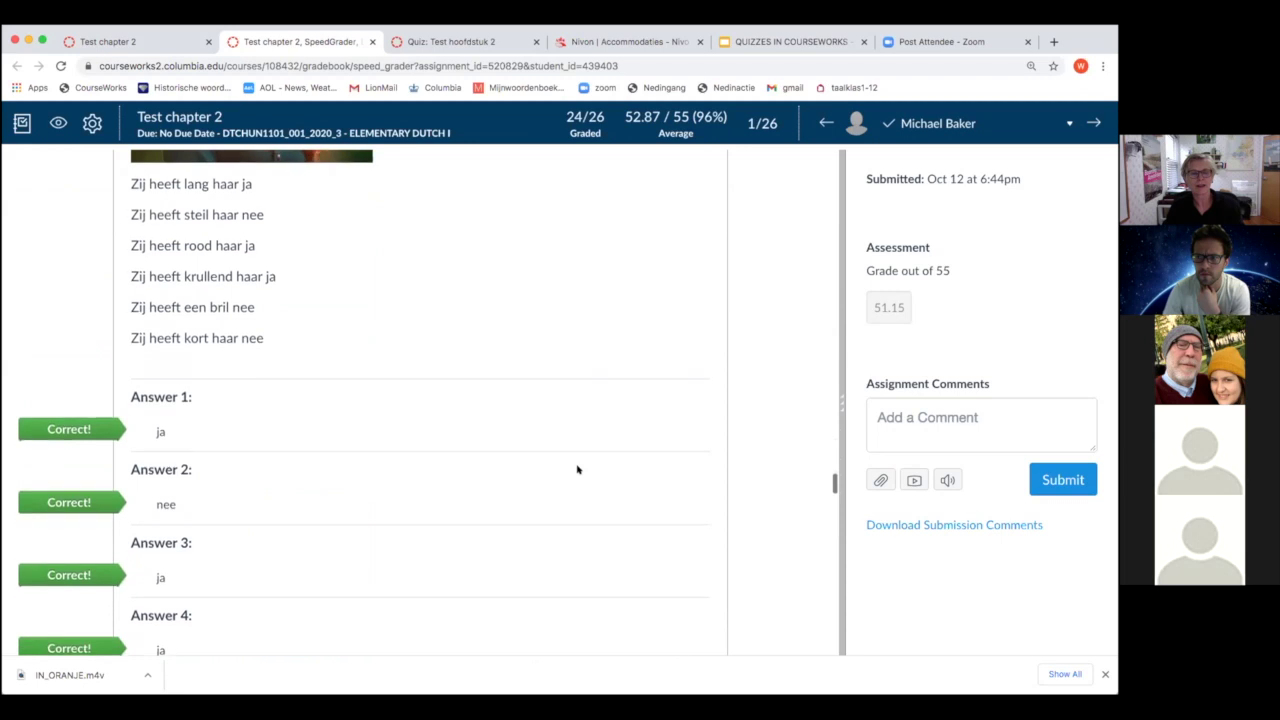
{"action": "scroll", "coordinate": [577, 469], "scroll_direction": "down", "scroll_amount": 2}
{"action": "scroll", "coordinate": [580, 469], "scroll_direction": "up", "scroll_amount": 10}
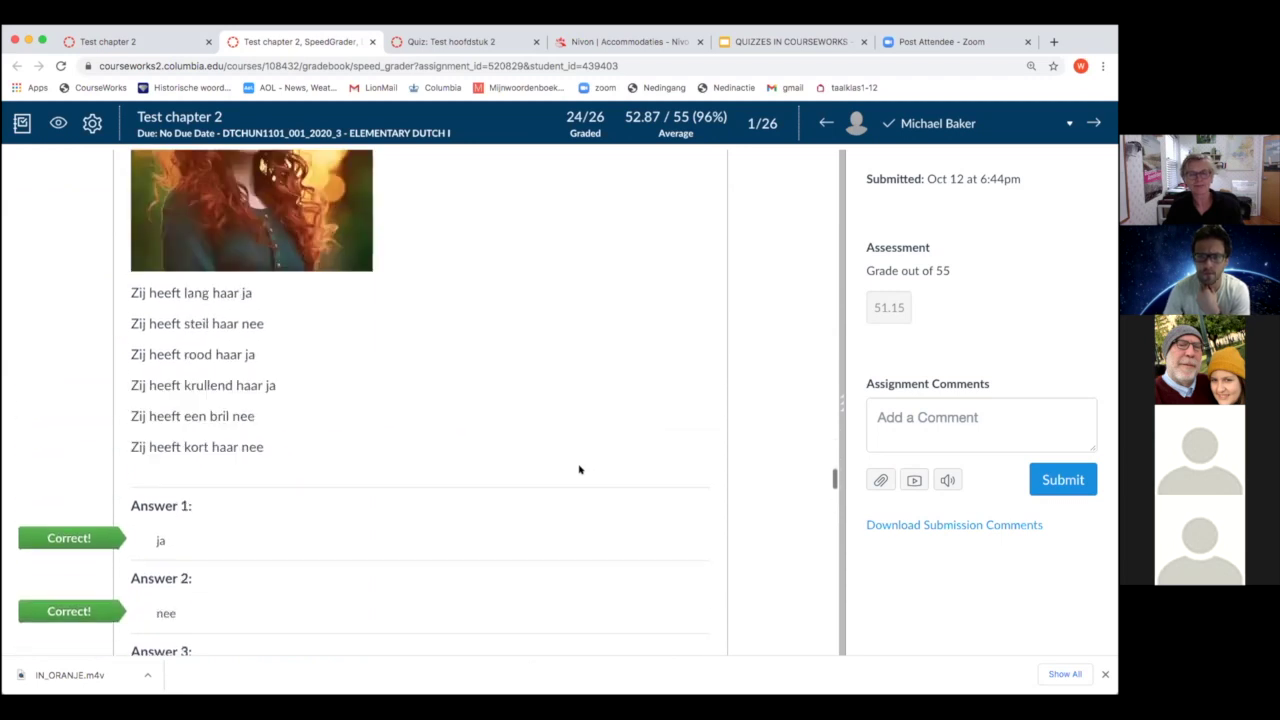
{"action": "scroll", "coordinate": [585, 469], "scroll_direction": "up", "scroll_amount": 20}
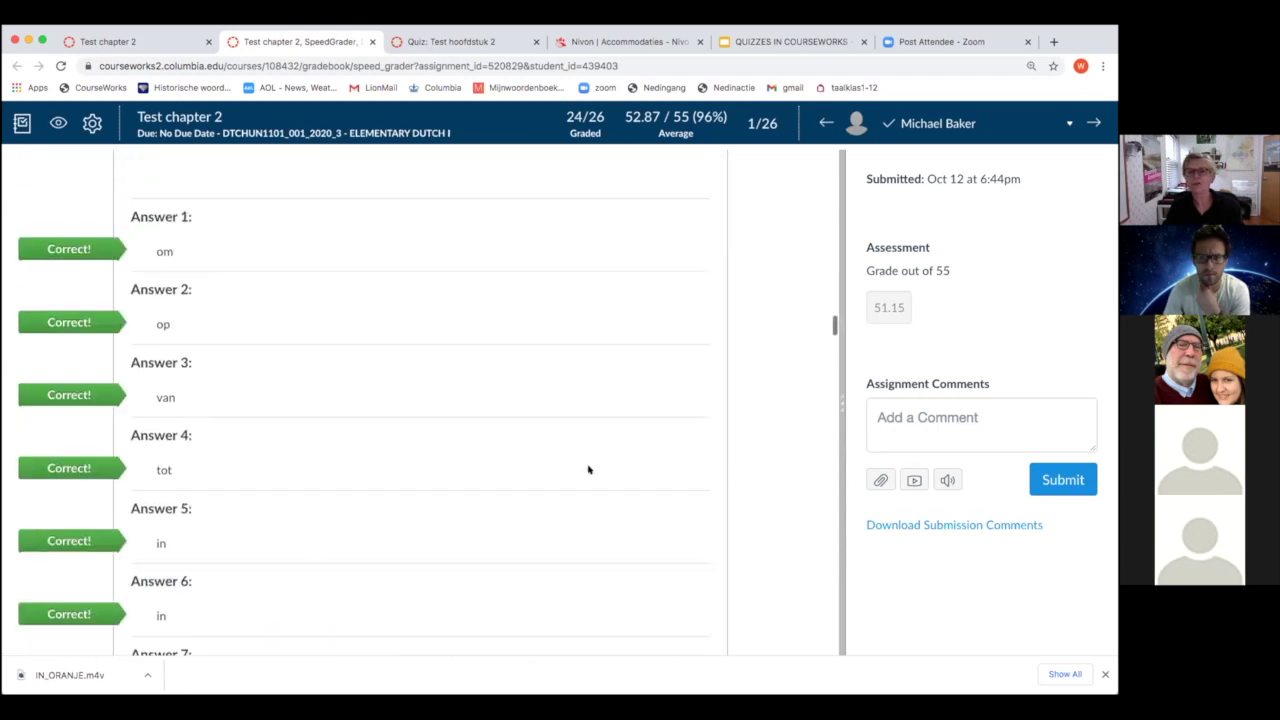
{"action": "scroll", "coordinate": [590, 469], "scroll_direction": "up", "scroll_amount": 10}
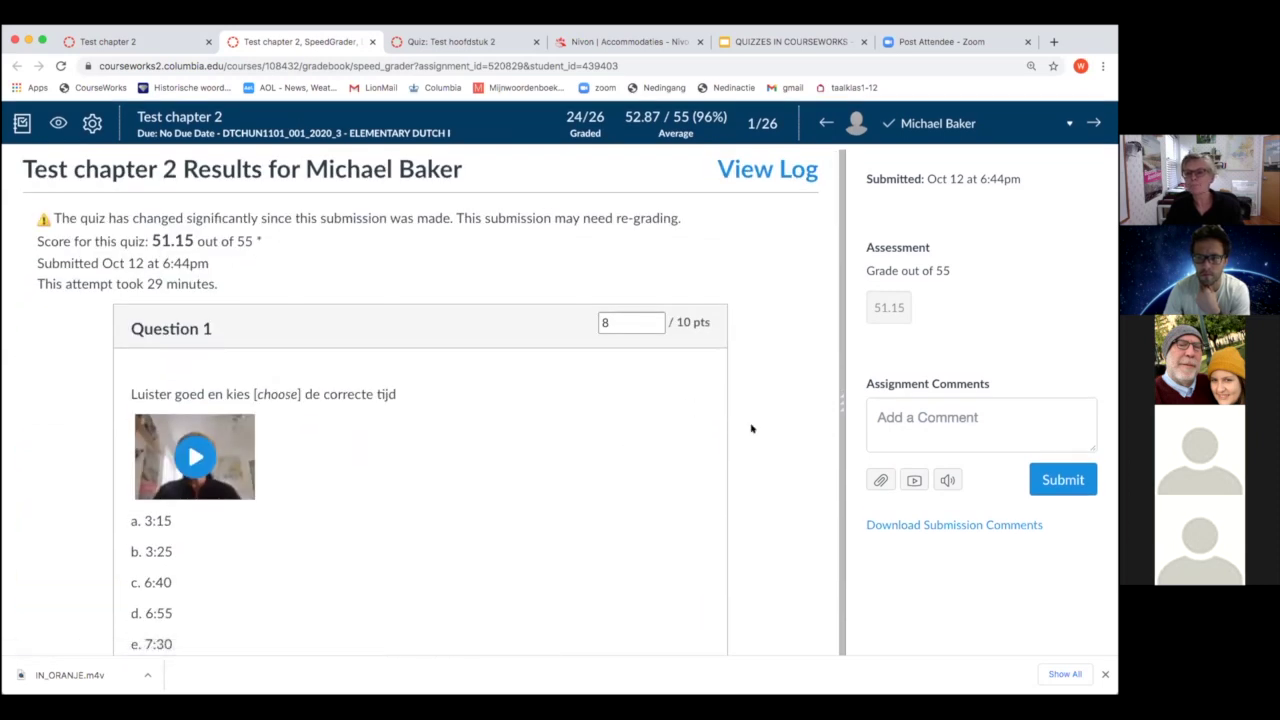
Go through the whole graded submission to the final matching question, the Fudge Points field and the final score
{"action": "scroll", "coordinate": [540, 477], "scroll_direction": "down", "scroll_amount": 15}
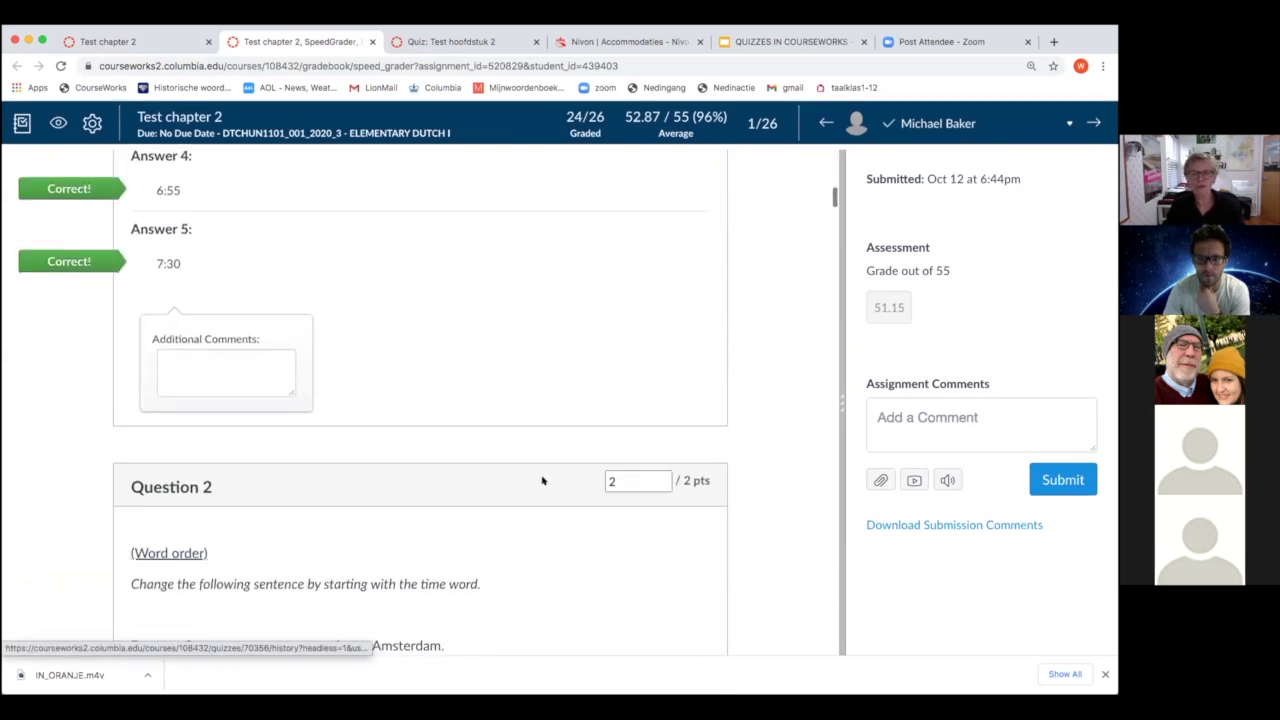
{"action": "scroll", "coordinate": [531, 492], "scroll_direction": "down", "scroll_amount": 20}
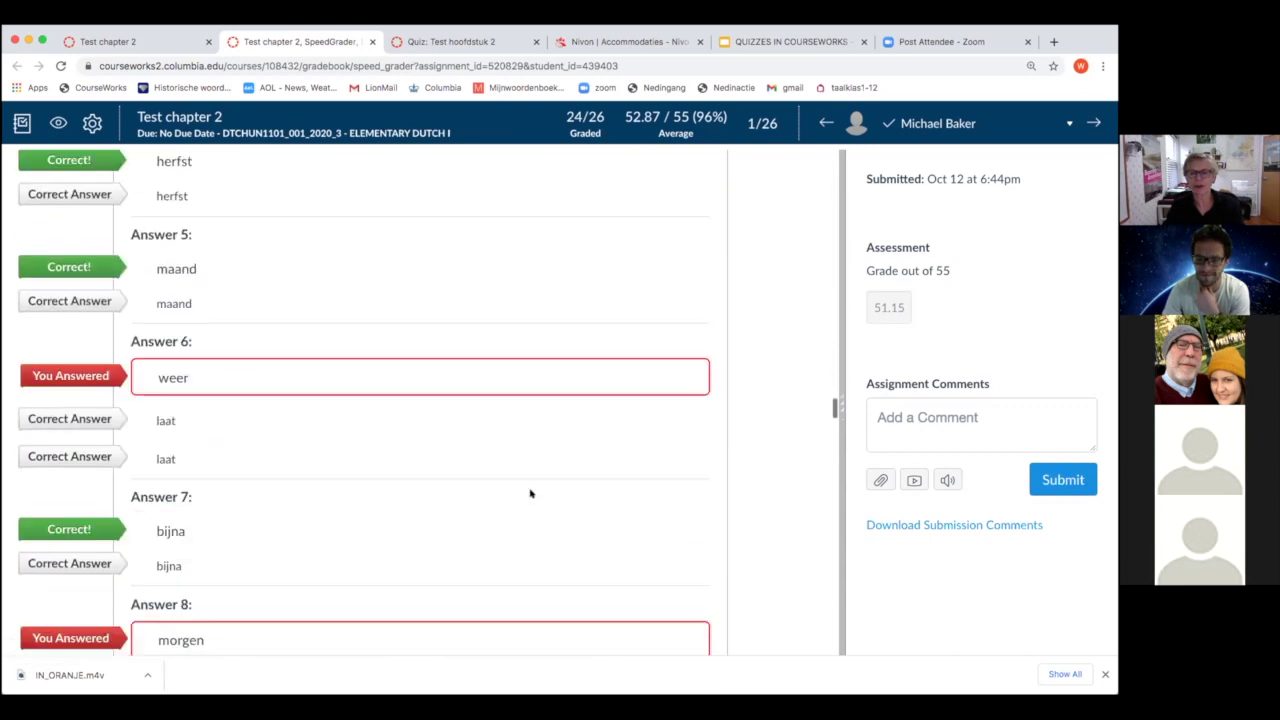
{"action": "scroll", "coordinate": [528, 493], "scroll_direction": "down", "scroll_amount": 20}
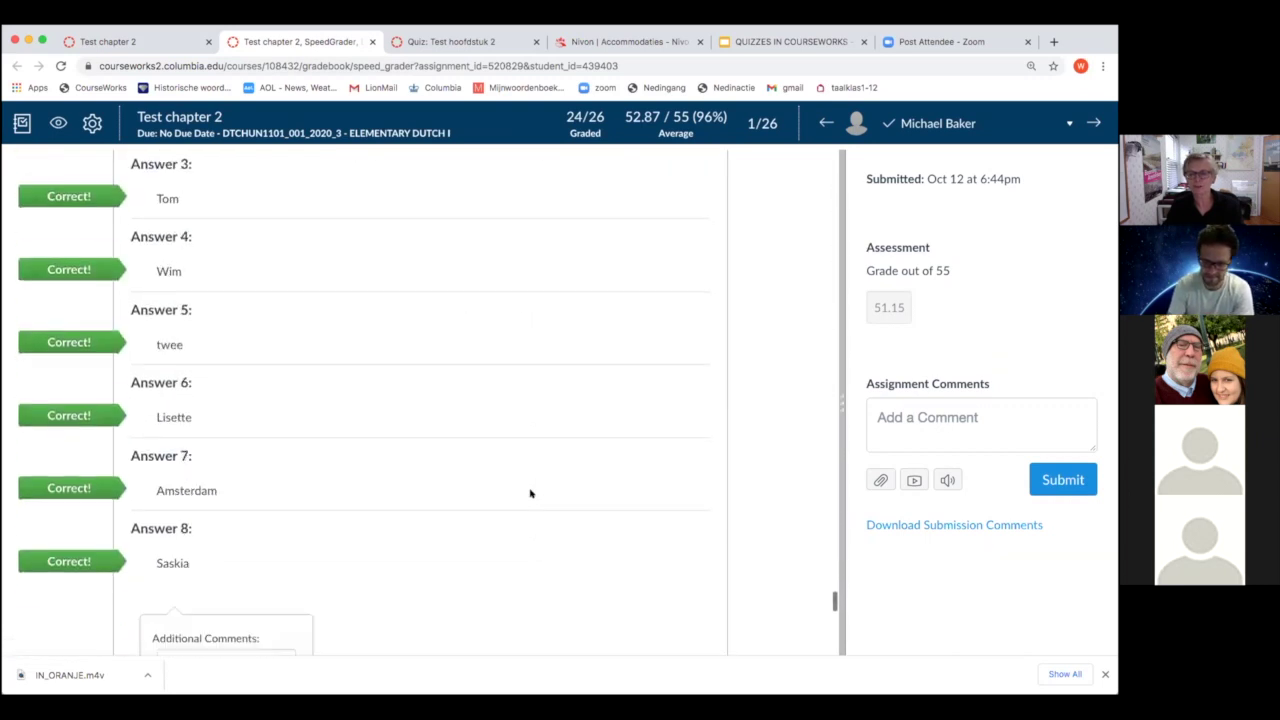
{"action": "scroll", "coordinate": [373, 462], "scroll_direction": "up", "scroll_amount": 1}
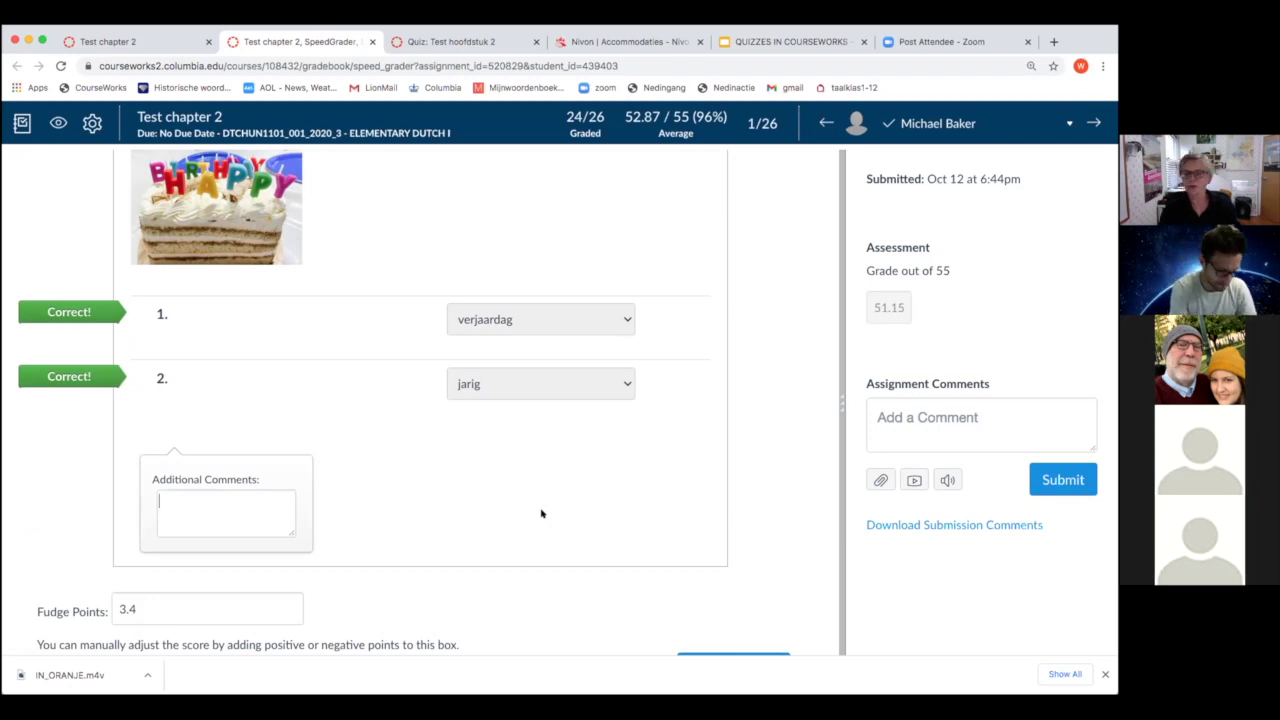
{"action": "scroll", "coordinate": [537, 513], "scroll_direction": "down", "scroll_amount": 2}
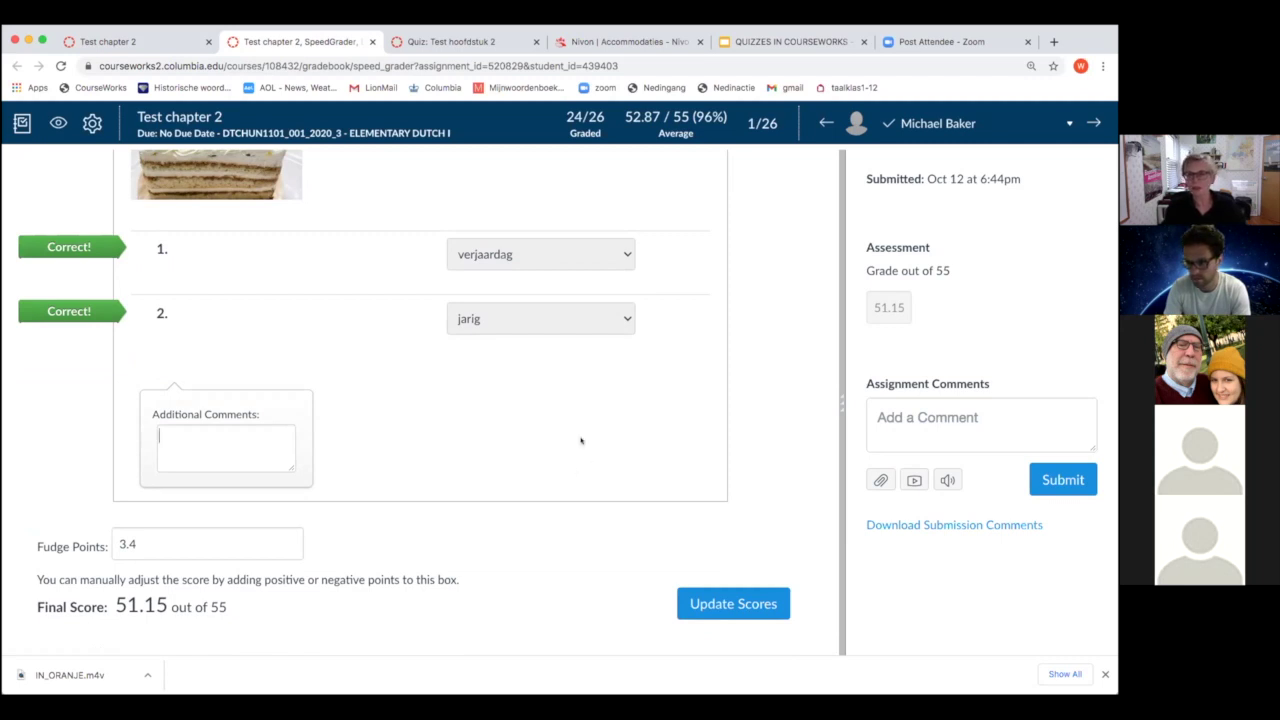
Go back through the graded submission from the final score to Question 2 and examine its word order answer and points field
{"action": "scroll", "coordinate": [586, 438], "scroll_direction": "down", "scroll_amount": 15}
{"action": "scroll", "coordinate": [589, 440], "scroll_direction": "up", "scroll_amount": 15}
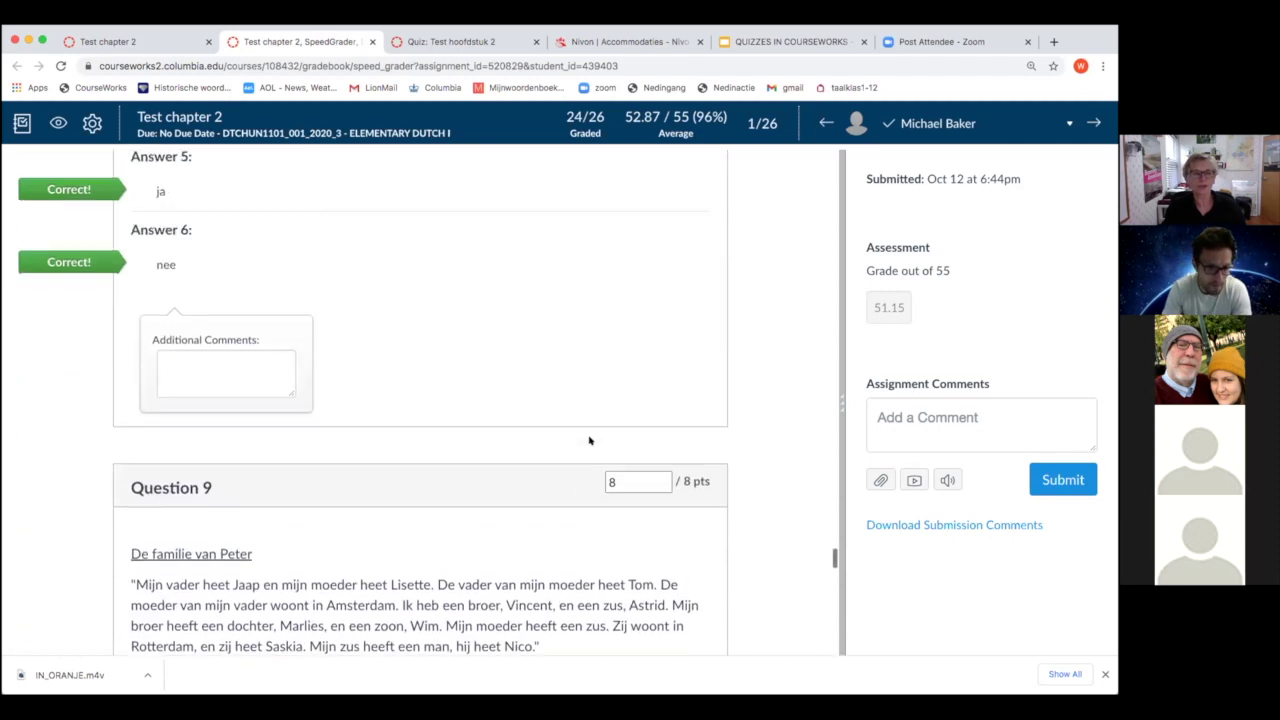
{"action": "scroll", "coordinate": [589, 440], "scroll_direction": "up", "scroll_amount": 10}
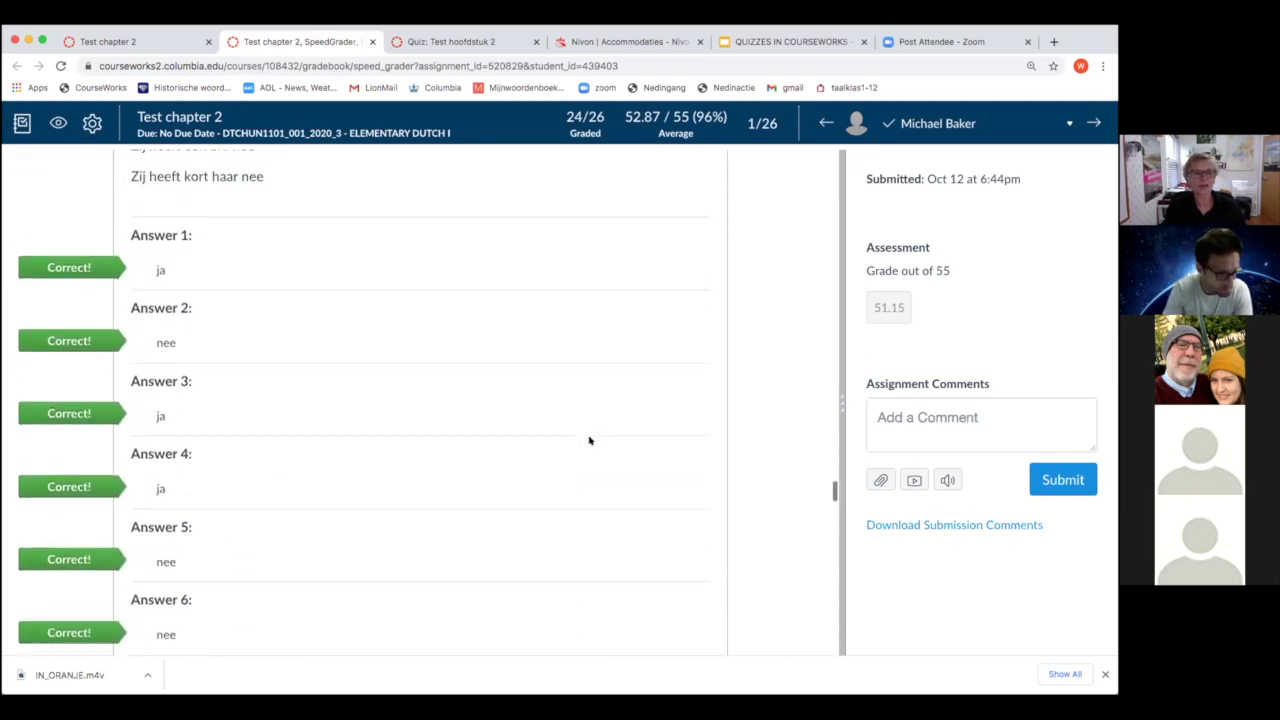
{"action": "scroll", "coordinate": [589, 440], "scroll_direction": "up", "scroll_amount": 12}
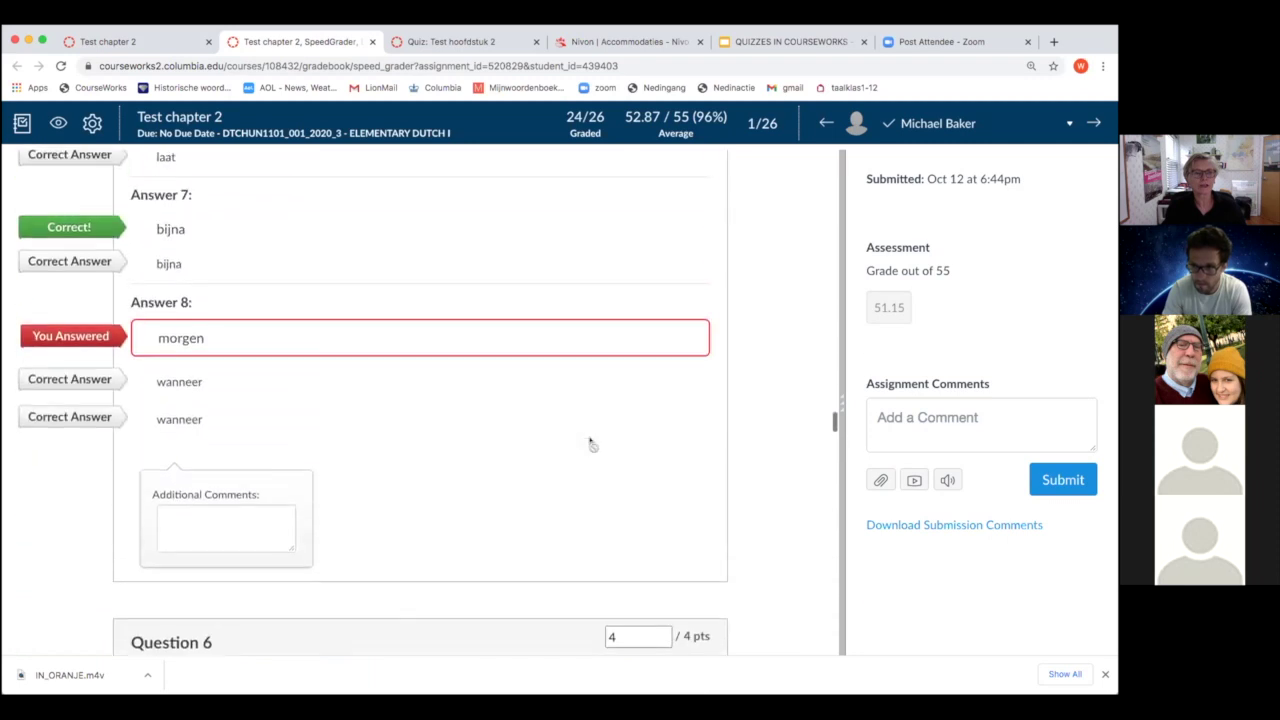
{"action": "scroll", "coordinate": [589, 440], "scroll_direction": "up", "scroll_amount": 12}
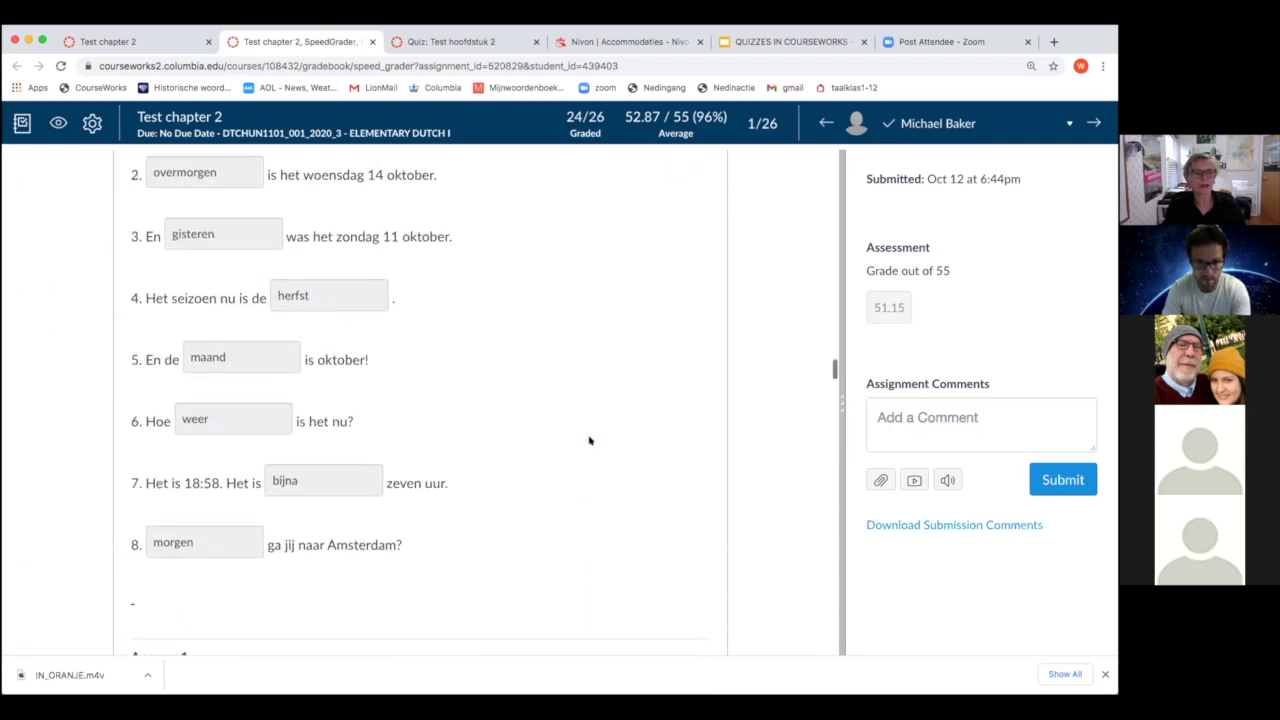
{"action": "scroll", "coordinate": [589, 440], "scroll_direction": "up", "scroll_amount": 12}
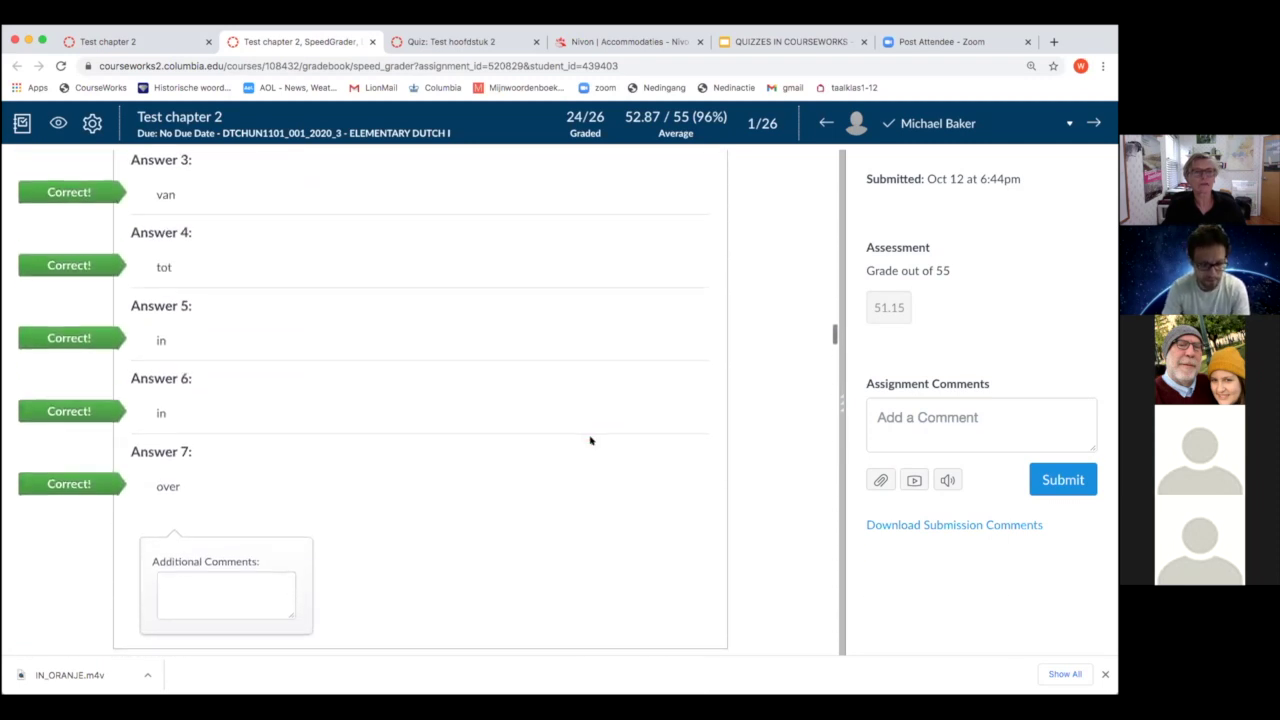
{"action": "scroll", "coordinate": [590, 440], "scroll_direction": "up", "scroll_amount": 12}
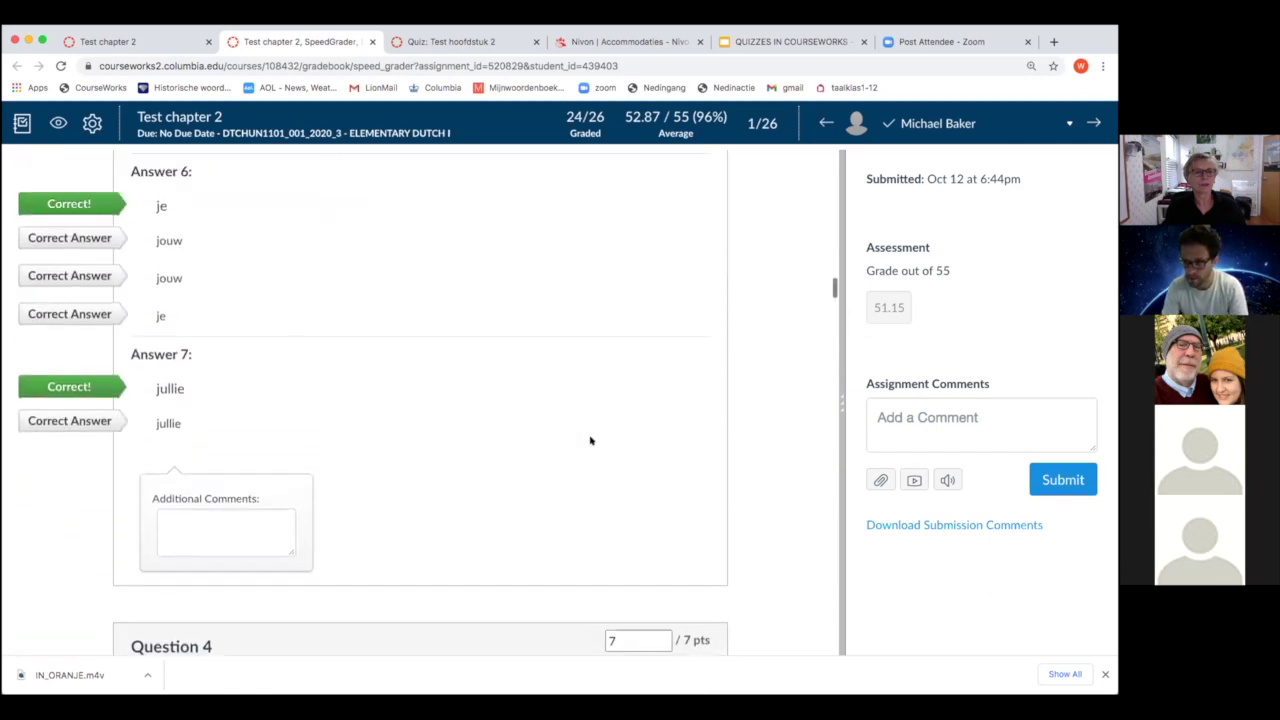
{"action": "scroll", "coordinate": [590, 440], "scroll_direction": "up", "scroll_amount": 12}
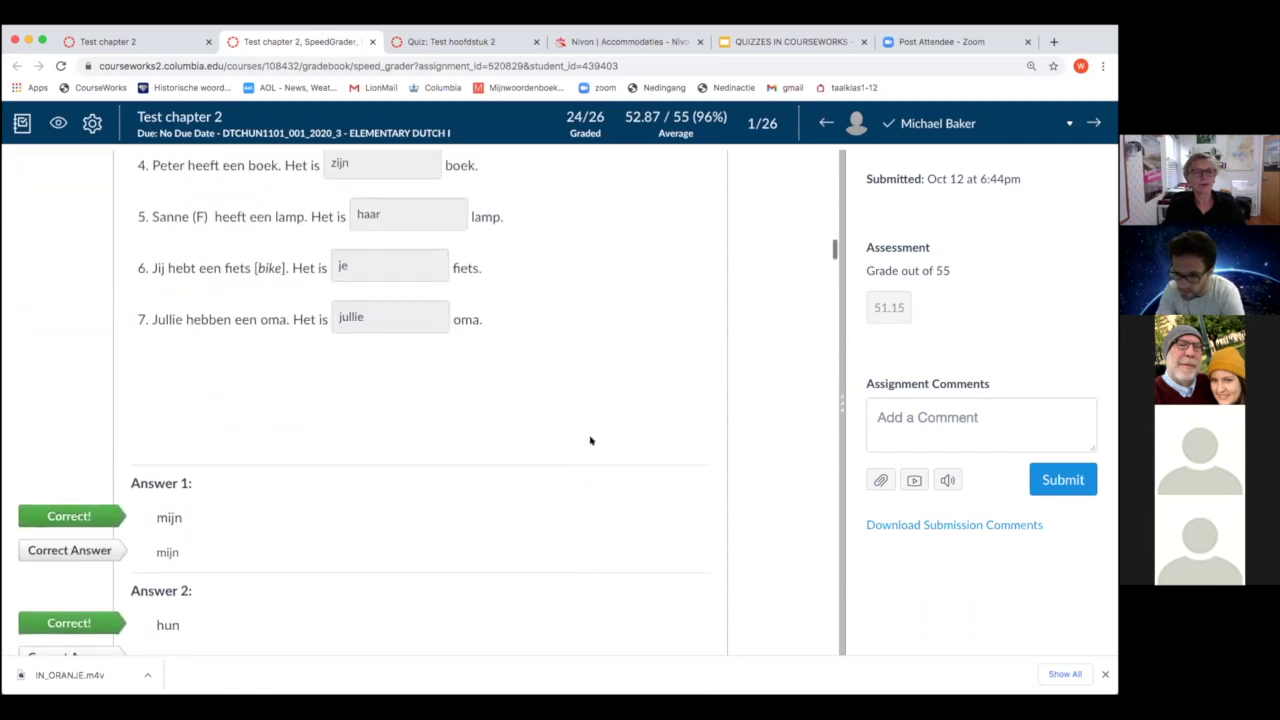
{"action": "scroll", "coordinate": [590, 440], "scroll_direction": "up", "scroll_amount": 5}
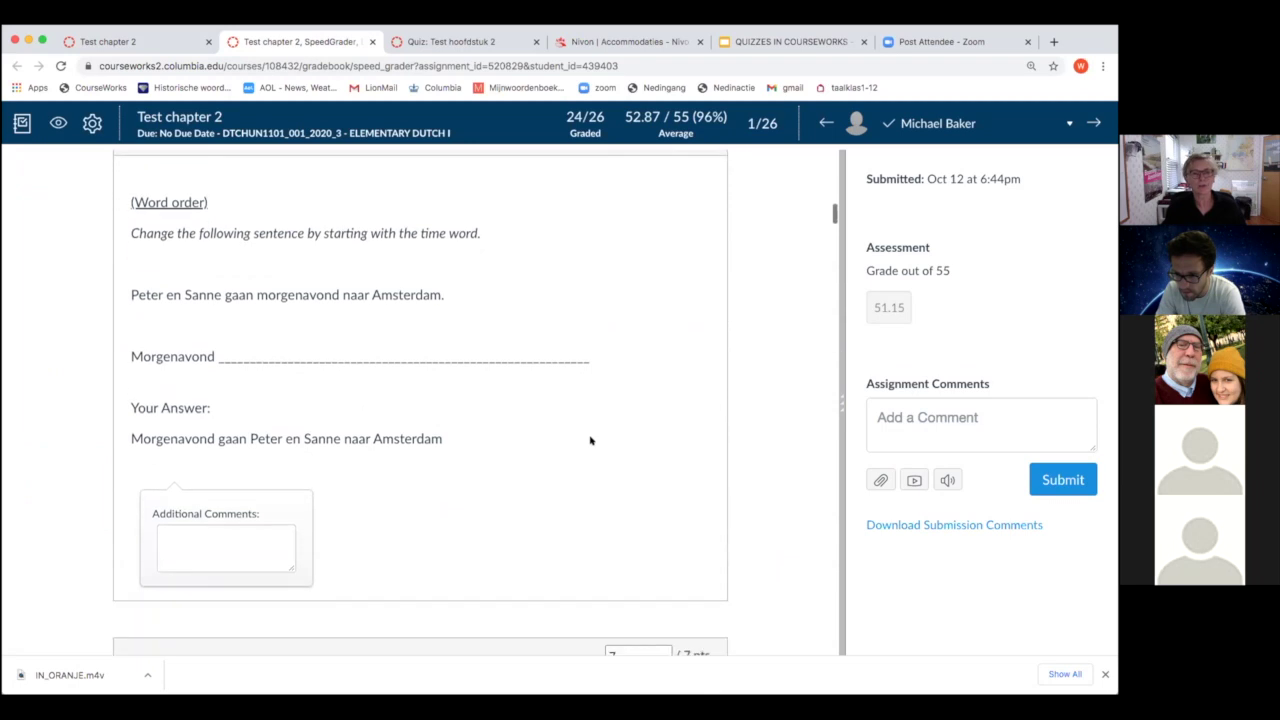
{"action": "scroll", "coordinate": [460, 455], "scroll_direction": "down", "scroll_amount": 4}
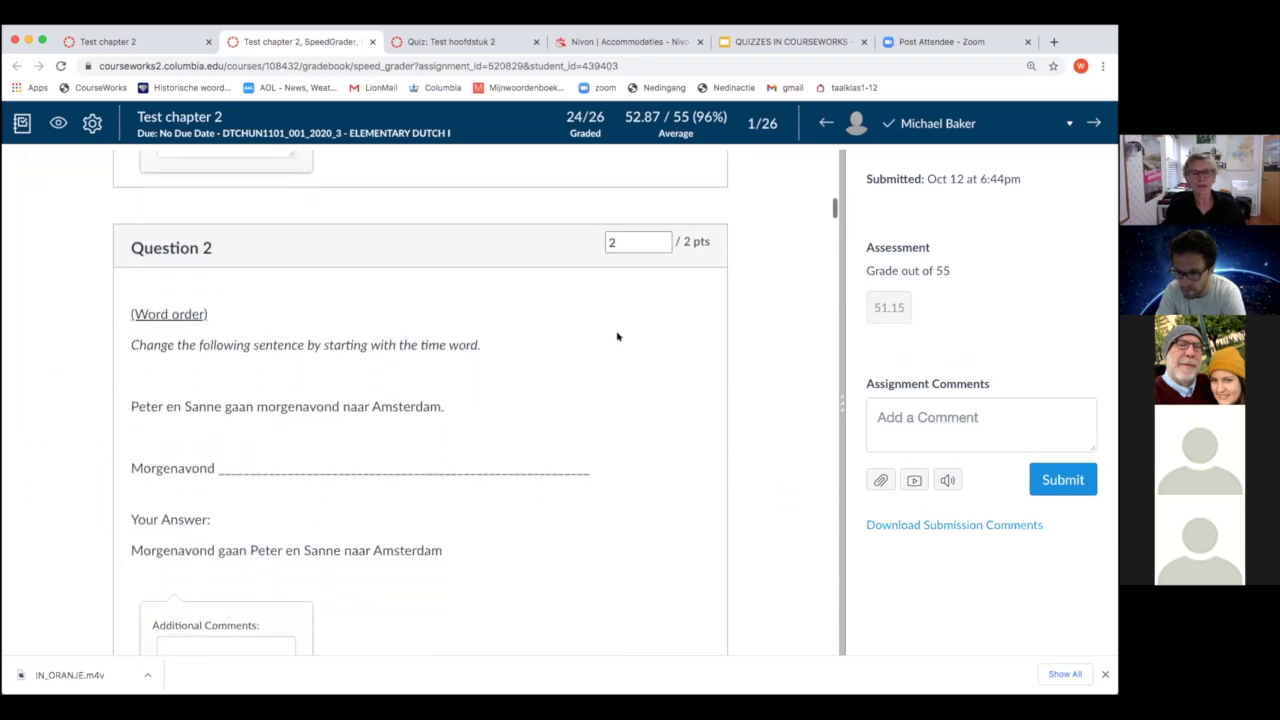
{"action": "scroll", "coordinate": [350, 530], "scroll_direction": "down", "scroll_amount": 1}
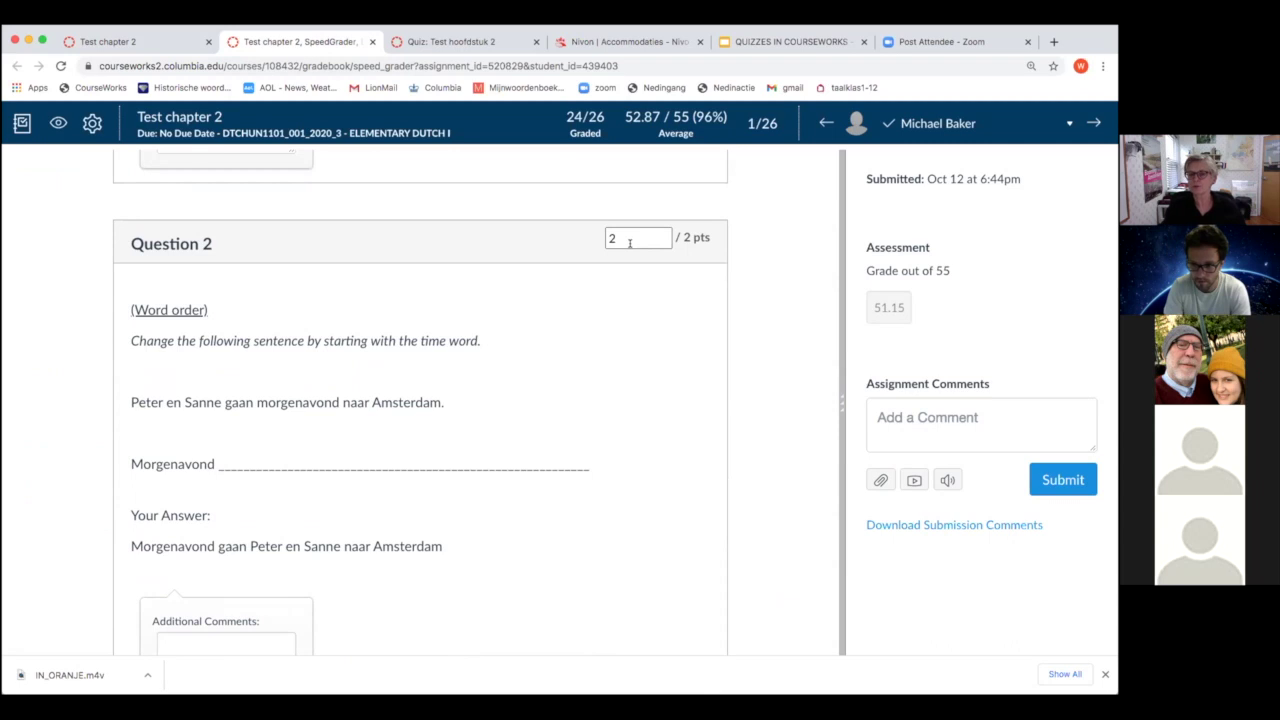
{"action": "scroll", "coordinate": [596, 414], "scroll_direction": "down", "scroll_amount": 1}
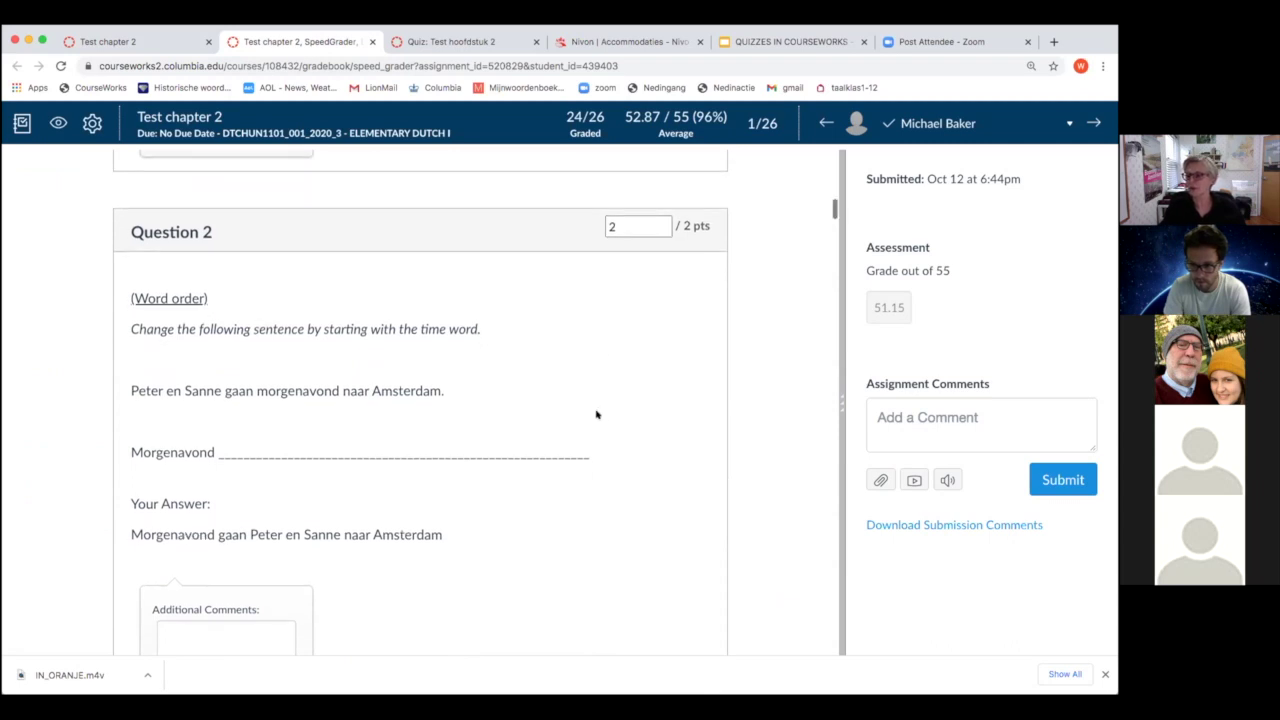
Go through the remaining questions to the final score, and return to the score summary at the start of the submission
{"action": "scroll", "coordinate": [596, 414], "scroll_direction": "down", "scroll_amount": 20}
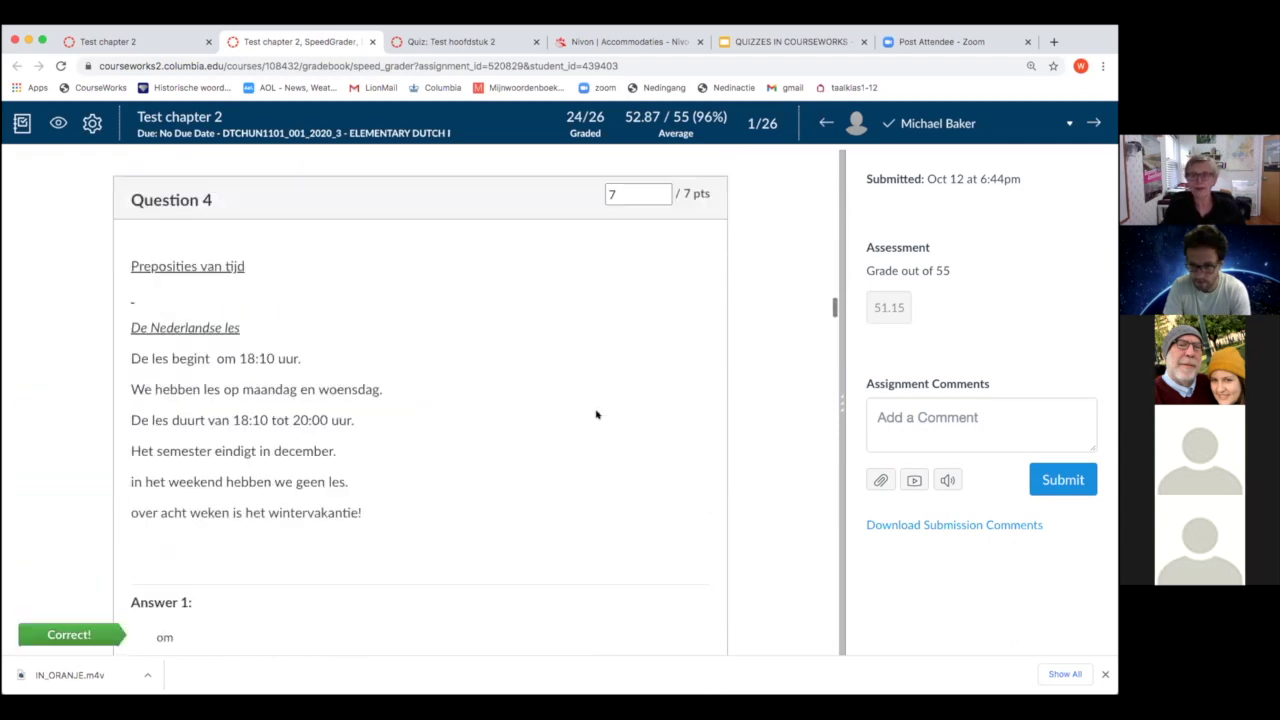
{"action": "scroll", "coordinate": [596, 414], "scroll_direction": "down", "scroll_amount": 20}
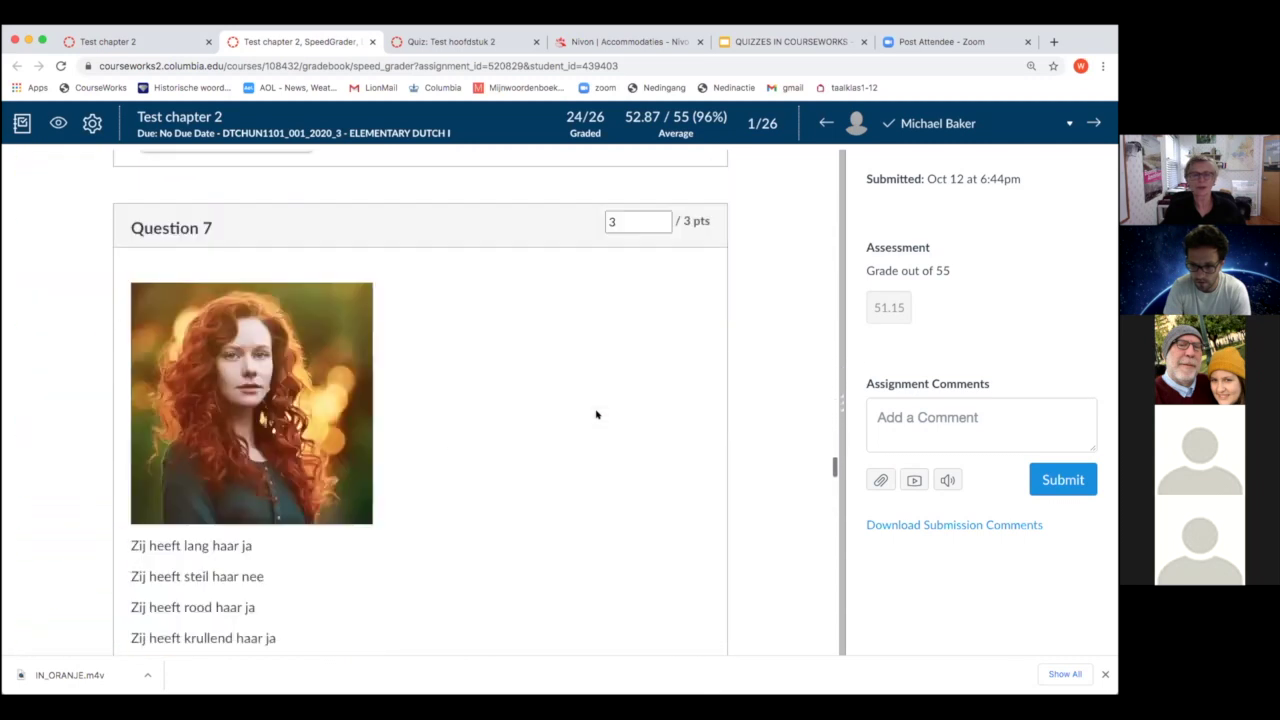
{"action": "scroll", "coordinate": [590, 417], "scroll_direction": "down", "scroll_amount": 20}
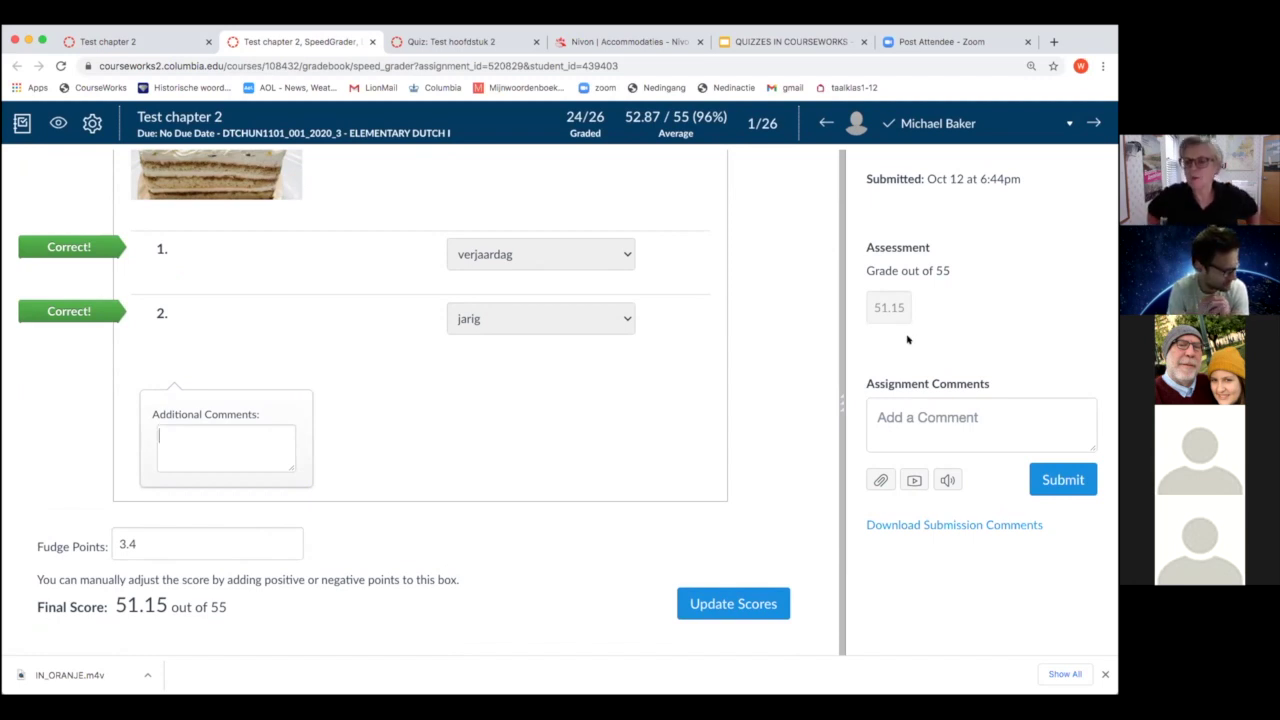
{"action": "scroll", "coordinate": [771, 329], "scroll_direction": "up", "scroll_amount": 20}
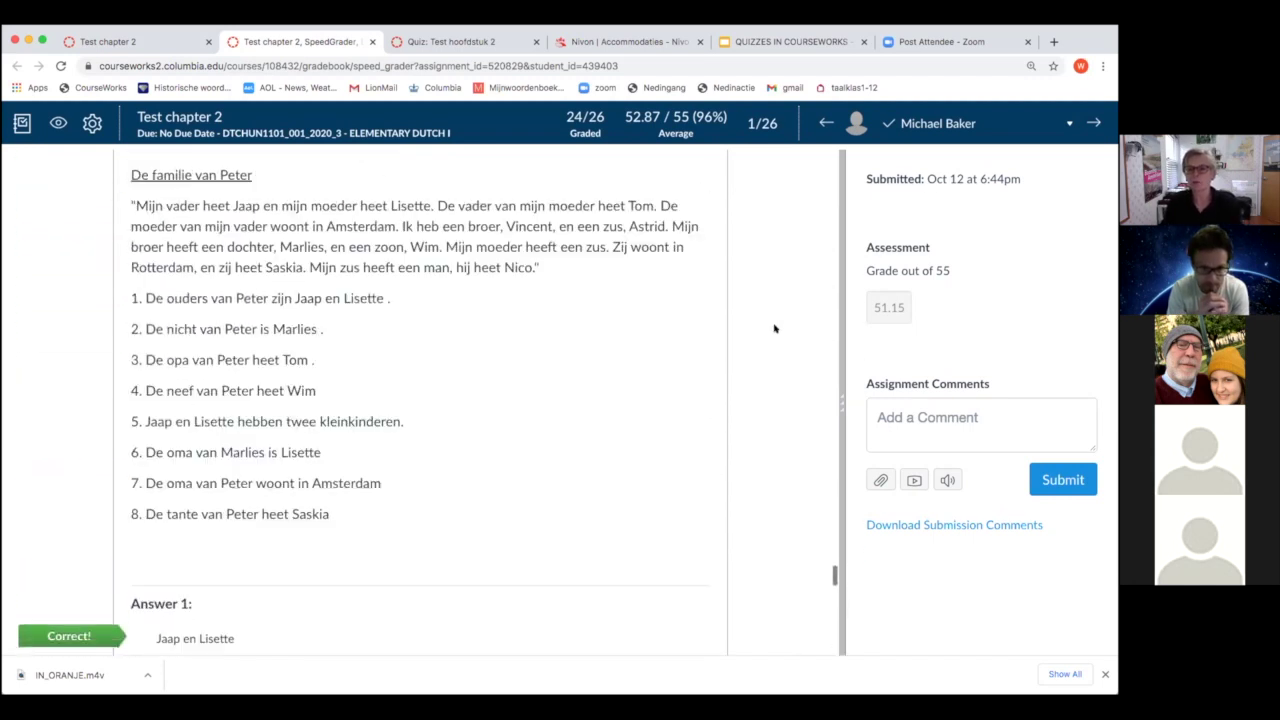
{"action": "scroll", "coordinate": [760, 332], "scroll_direction": "up", "scroll_amount": 15}
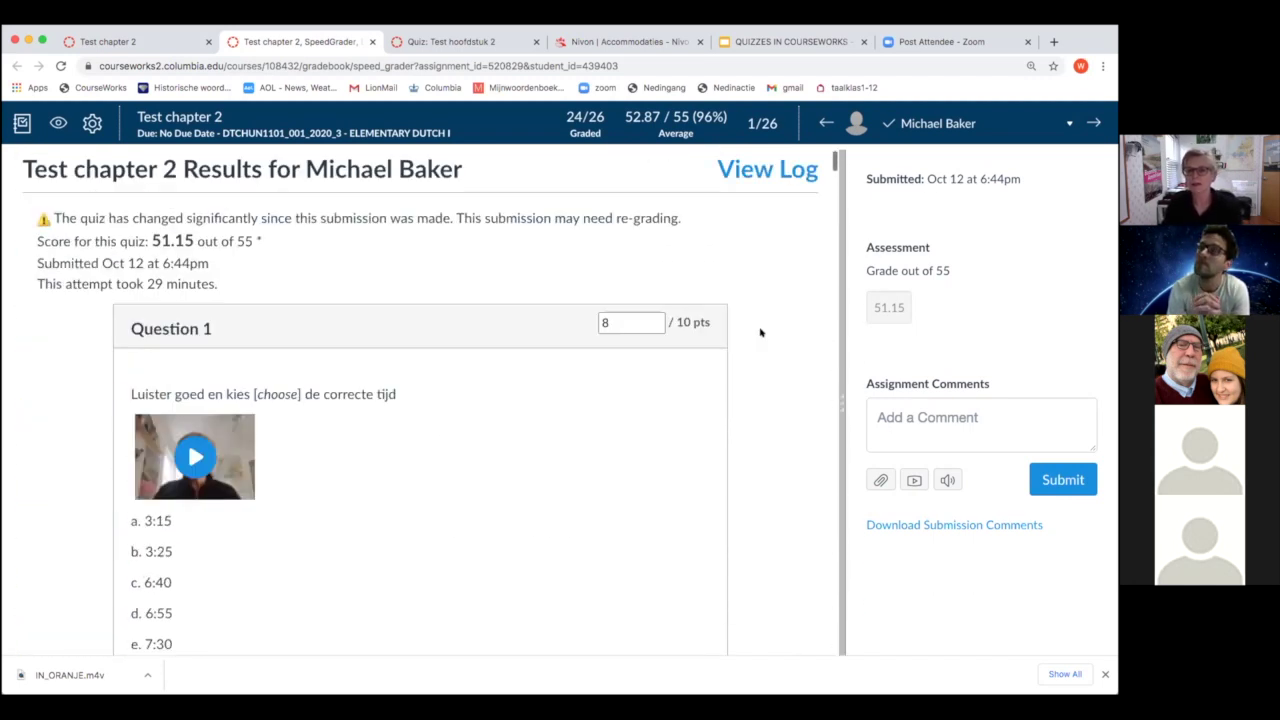
Open the log of the student's quiz attempt and view the session information and first action log entries
{"action": "left_click", "coordinate": [771, 171]}
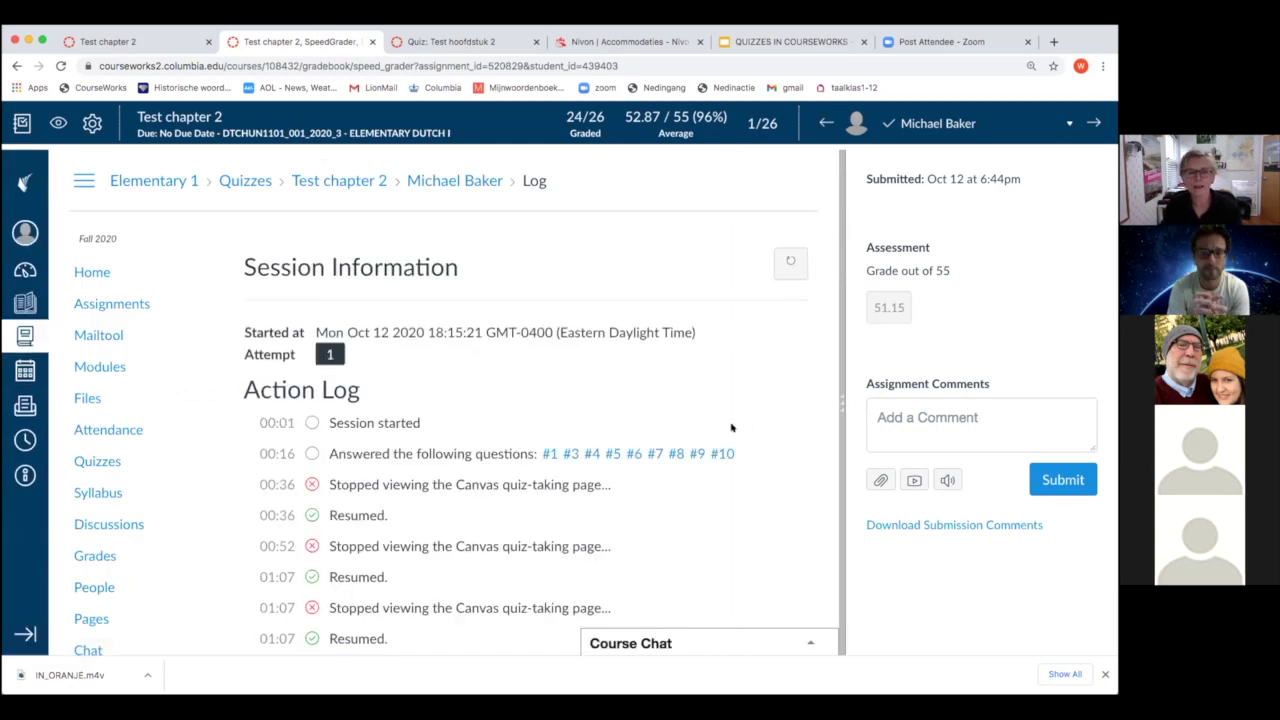
{"action": "scroll", "coordinate": [727, 428], "scroll_direction": "down", "scroll_amount": 2}
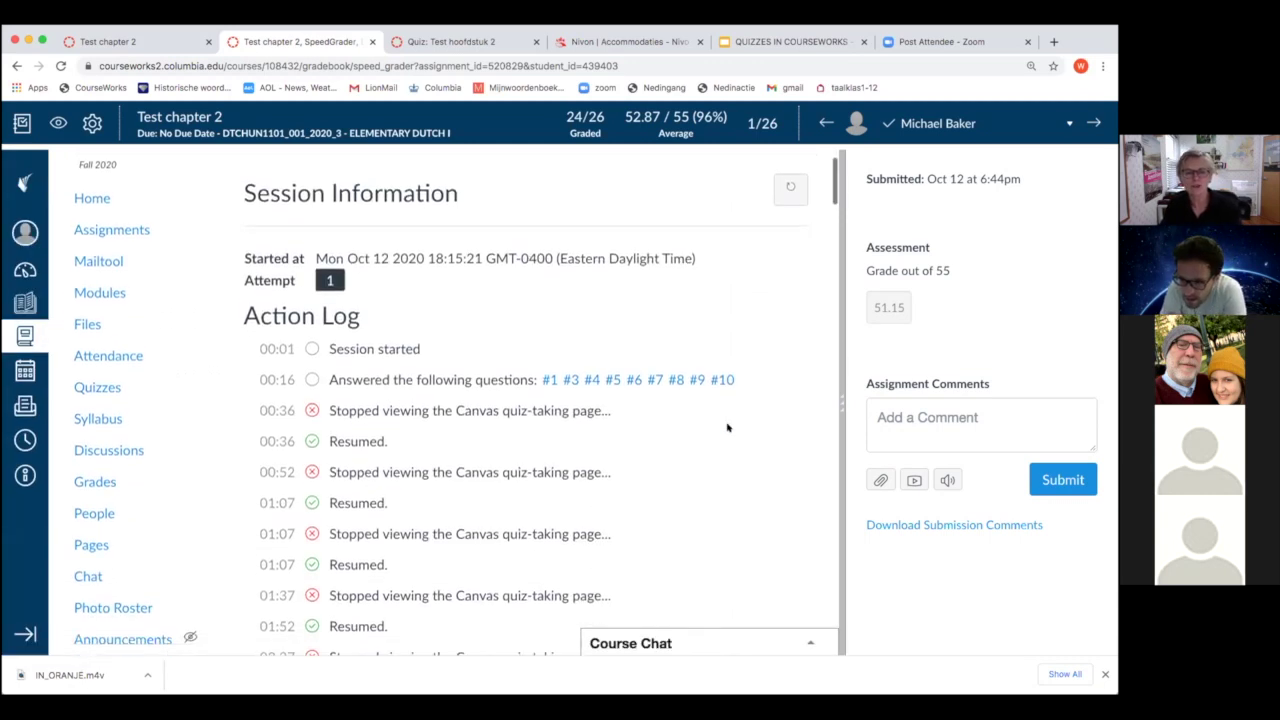
{"action": "scroll", "coordinate": [727, 428], "scroll_direction": "down", "scroll_amount": 1}
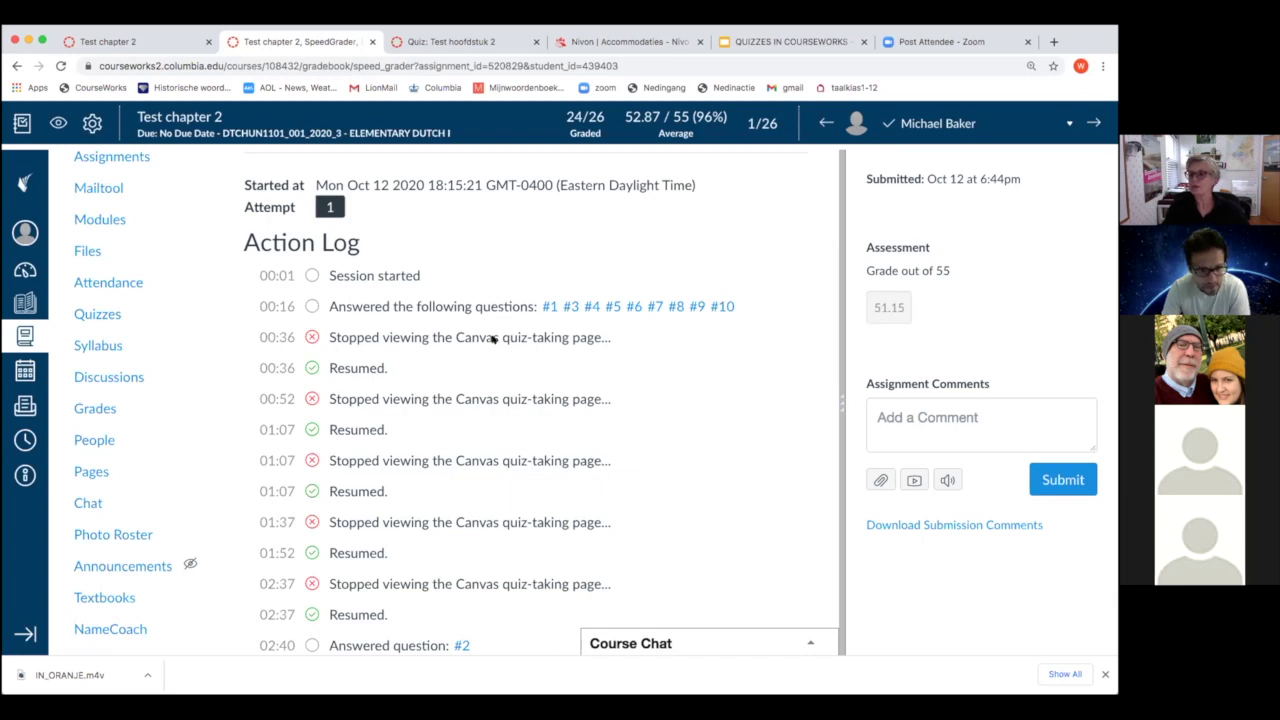
Revisit Question 13 about the NIVON website in the Test hoofdstuk 2 preview, and return to the student's action log
{"action": "left_click", "coordinate": [630, 42]}
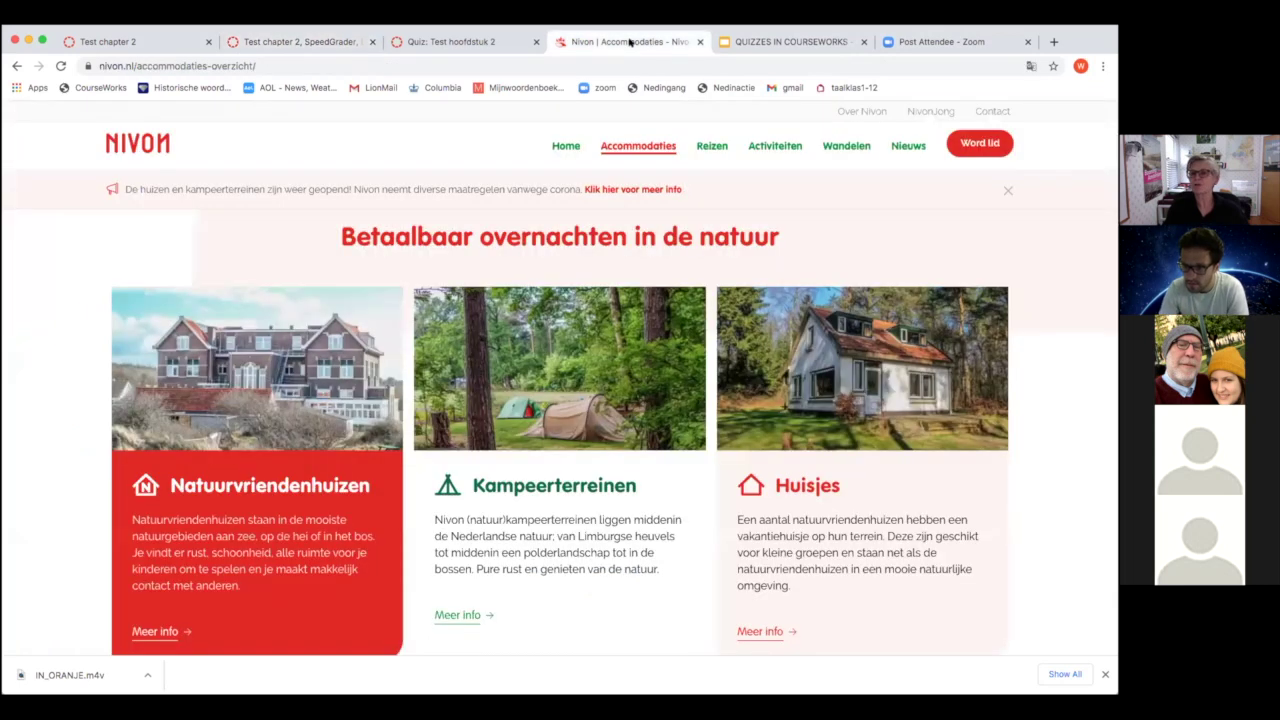
{"action": "left_click", "coordinate": [734, 43]}
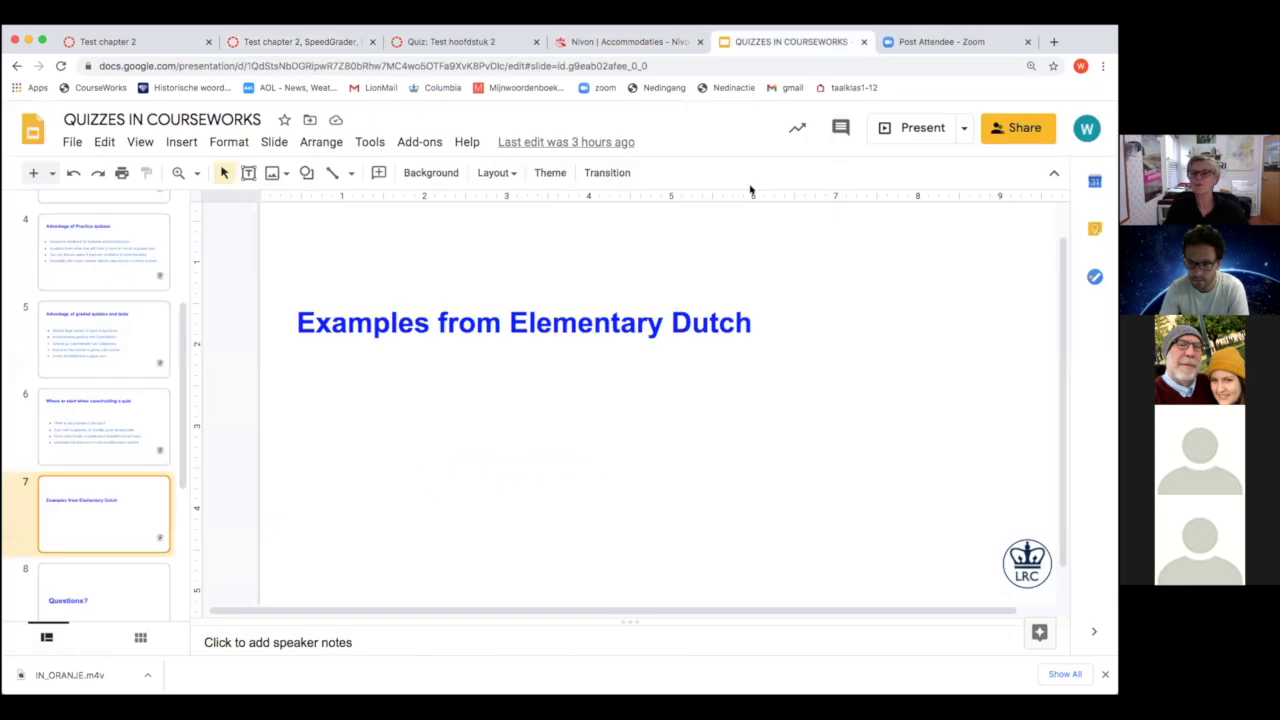
{"action": "left_click", "coordinate": [450, 42]}
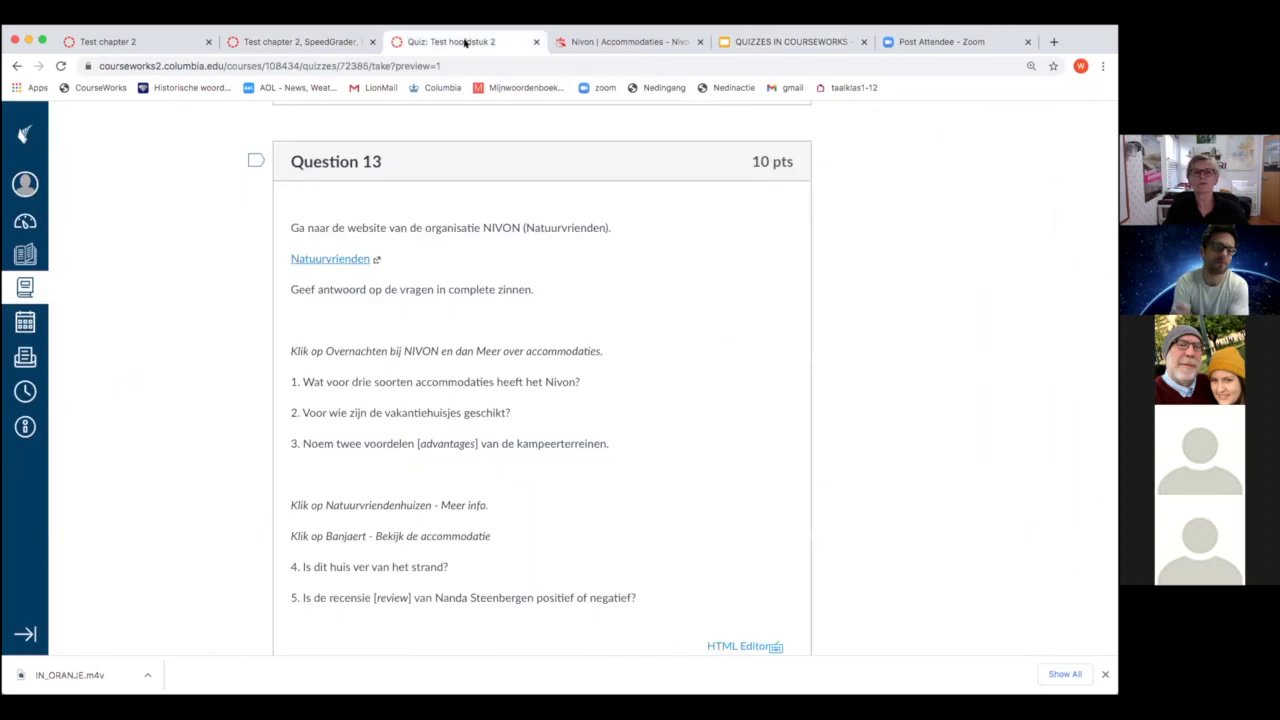
{"action": "left_click", "coordinate": [338, 41]}
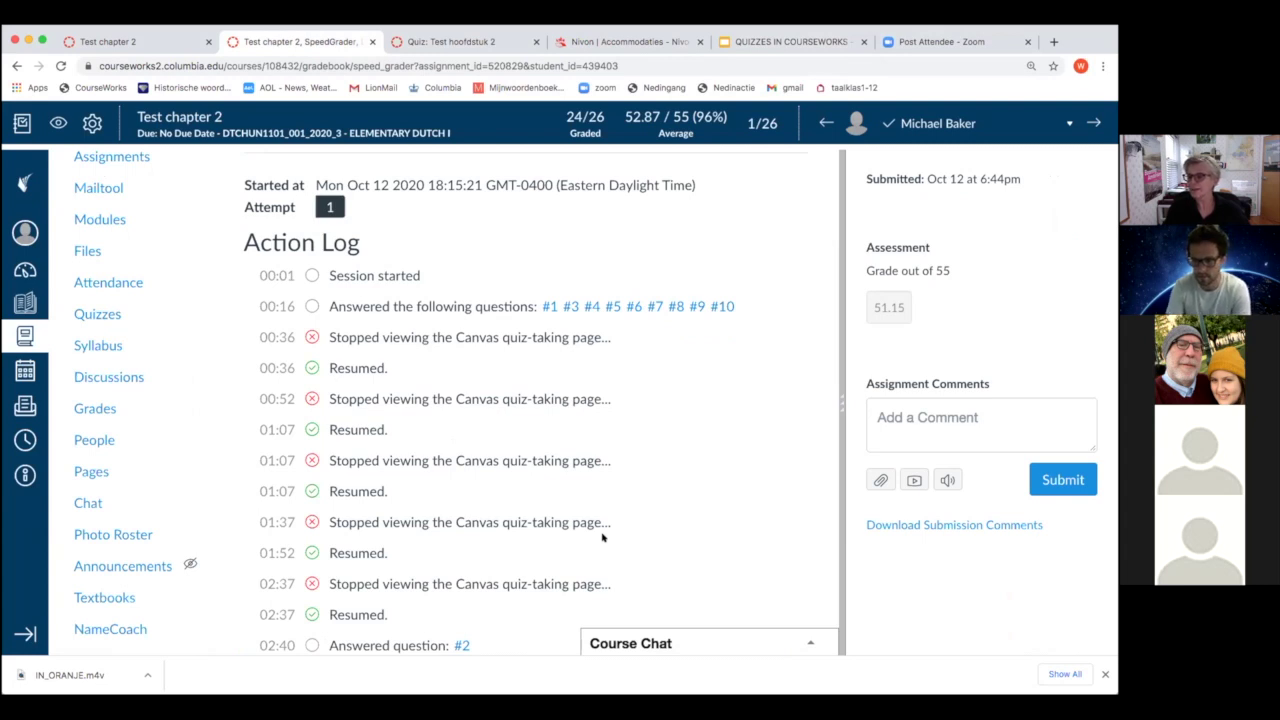
Examine the action log's entries for leaving, resuming and viewing questions, and return to the session information
{"action": "scroll", "coordinate": [623, 523], "scroll_direction": "down", "scroll_amount": 10}
{"action": "scroll", "coordinate": [635, 514], "scroll_direction": "down", "scroll_amount": 5}
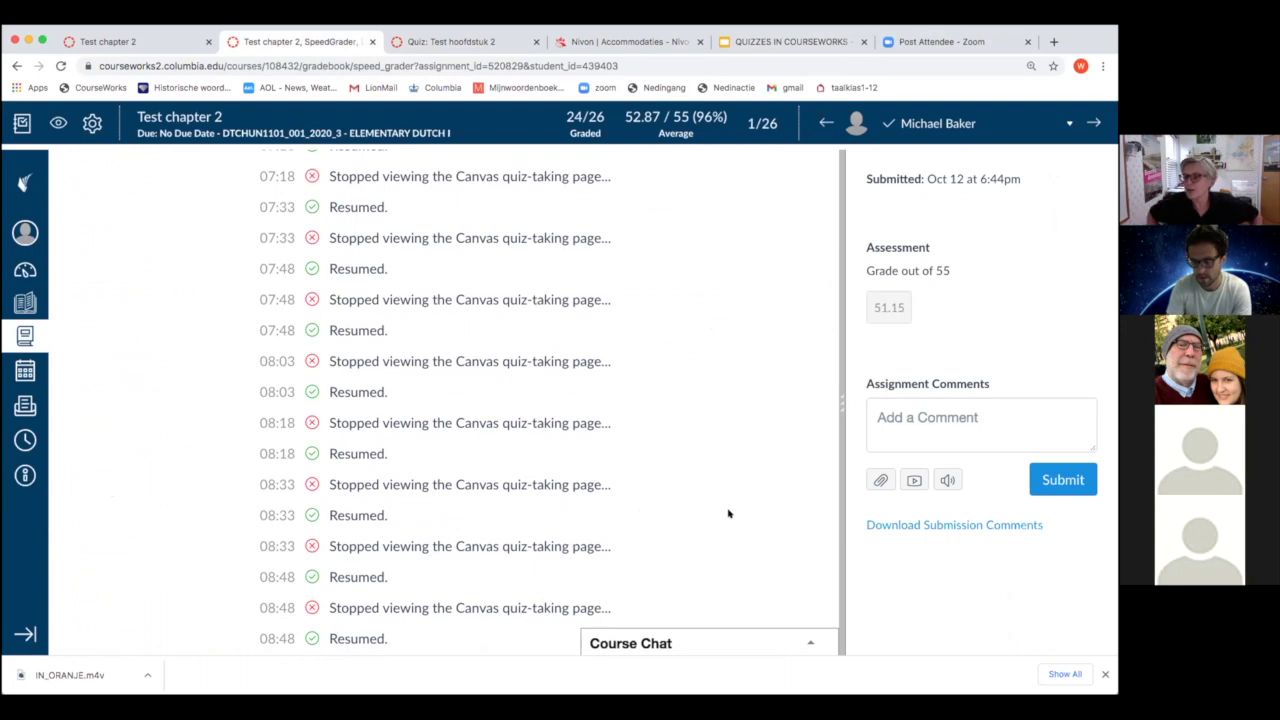
{"action": "scroll", "coordinate": [701, 514], "scroll_direction": "down", "scroll_amount": 15}
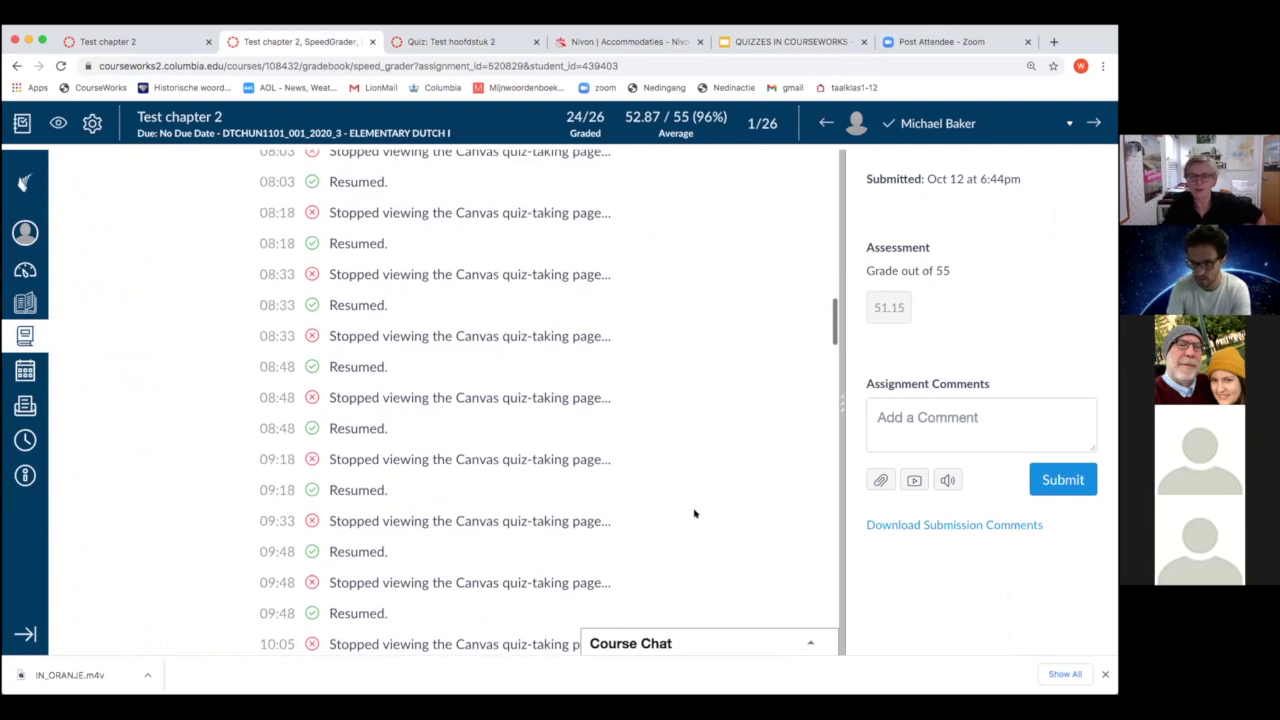
{"action": "scroll", "coordinate": [695, 513], "scroll_direction": "down", "scroll_amount": 10}
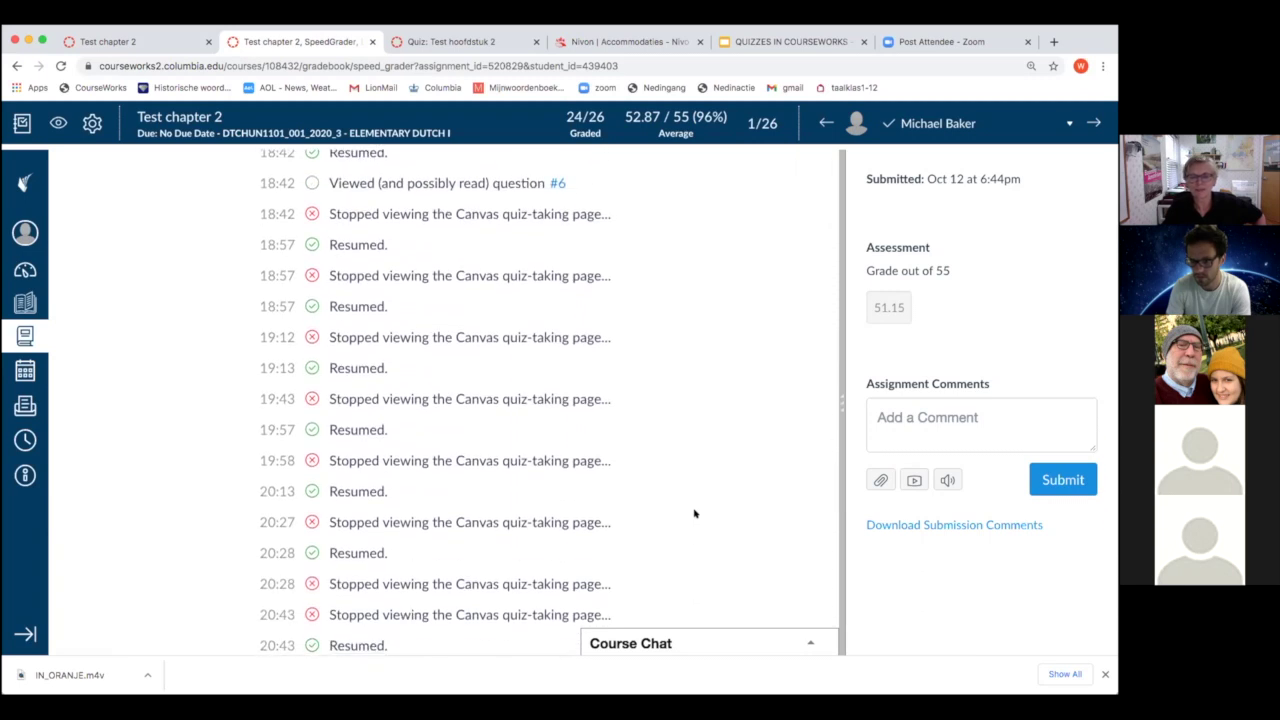
{"action": "scroll", "coordinate": [695, 513], "scroll_direction": "up", "scroll_amount": 2}
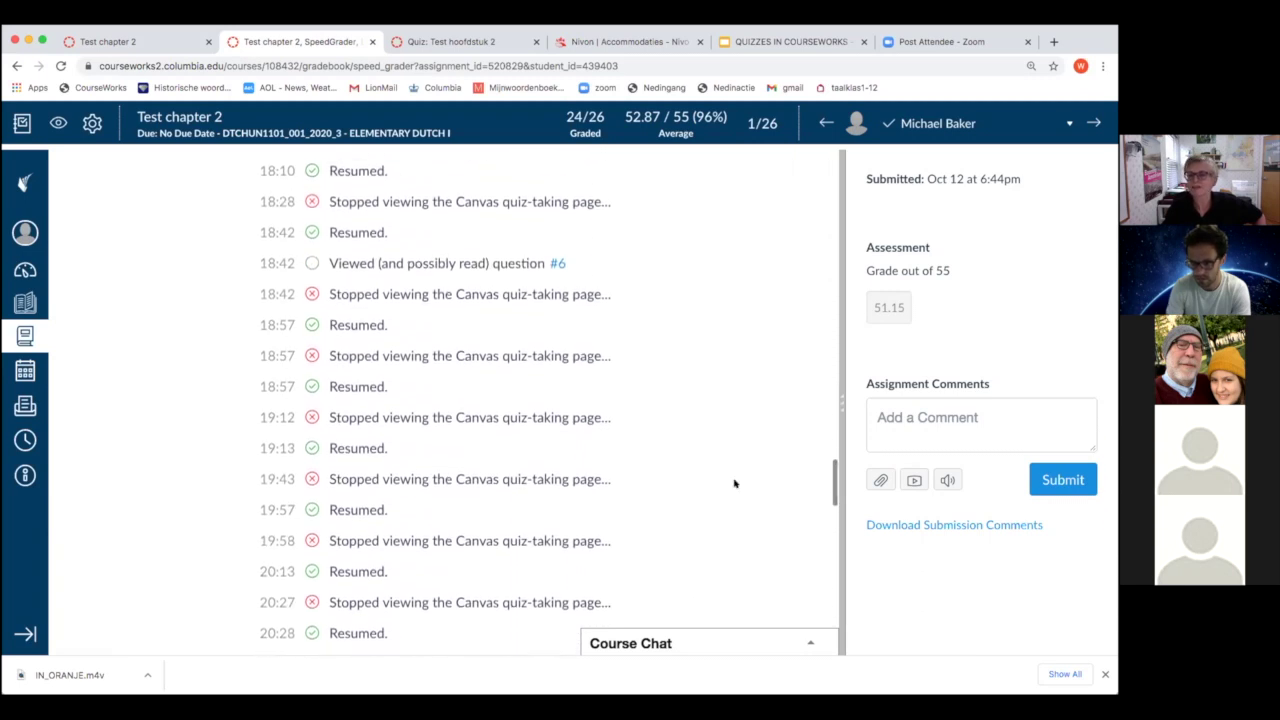
{"action": "scroll", "coordinate": [820, 177], "scroll_direction": "up", "scroll_amount": 20}
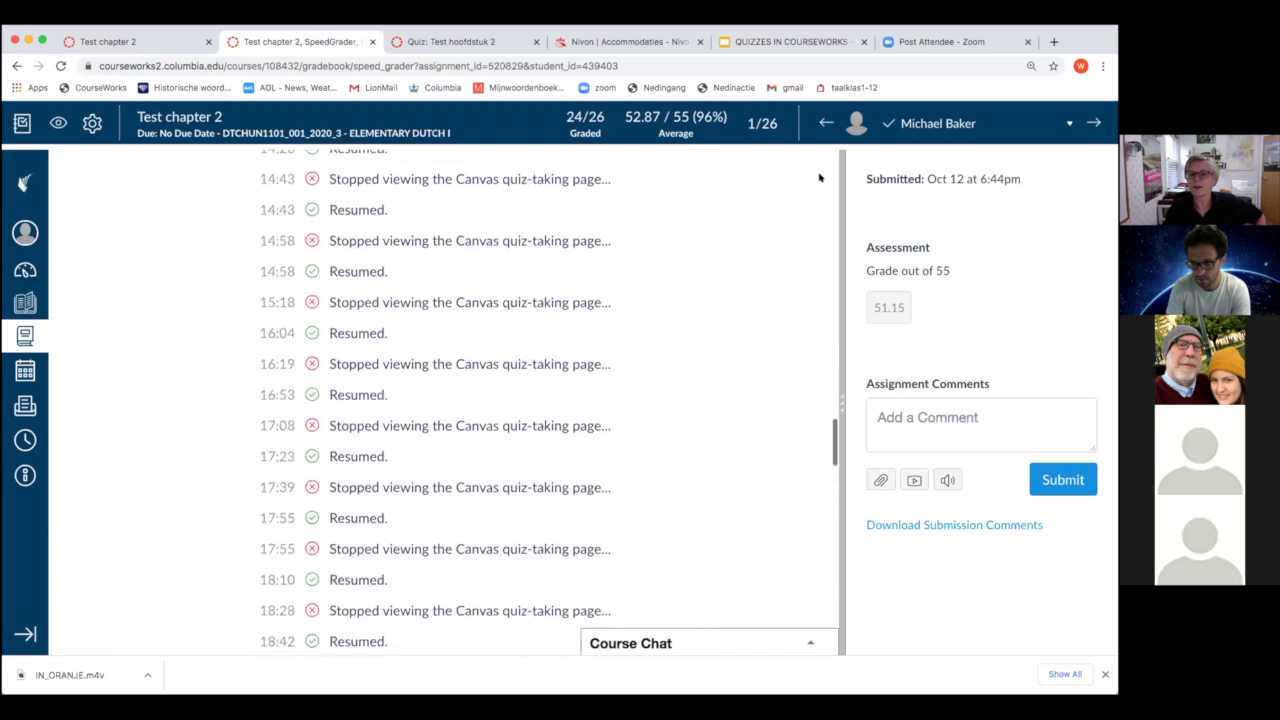
{"action": "scroll", "coordinate": [826, 177], "scroll_direction": "up", "scroll_amount": 15}
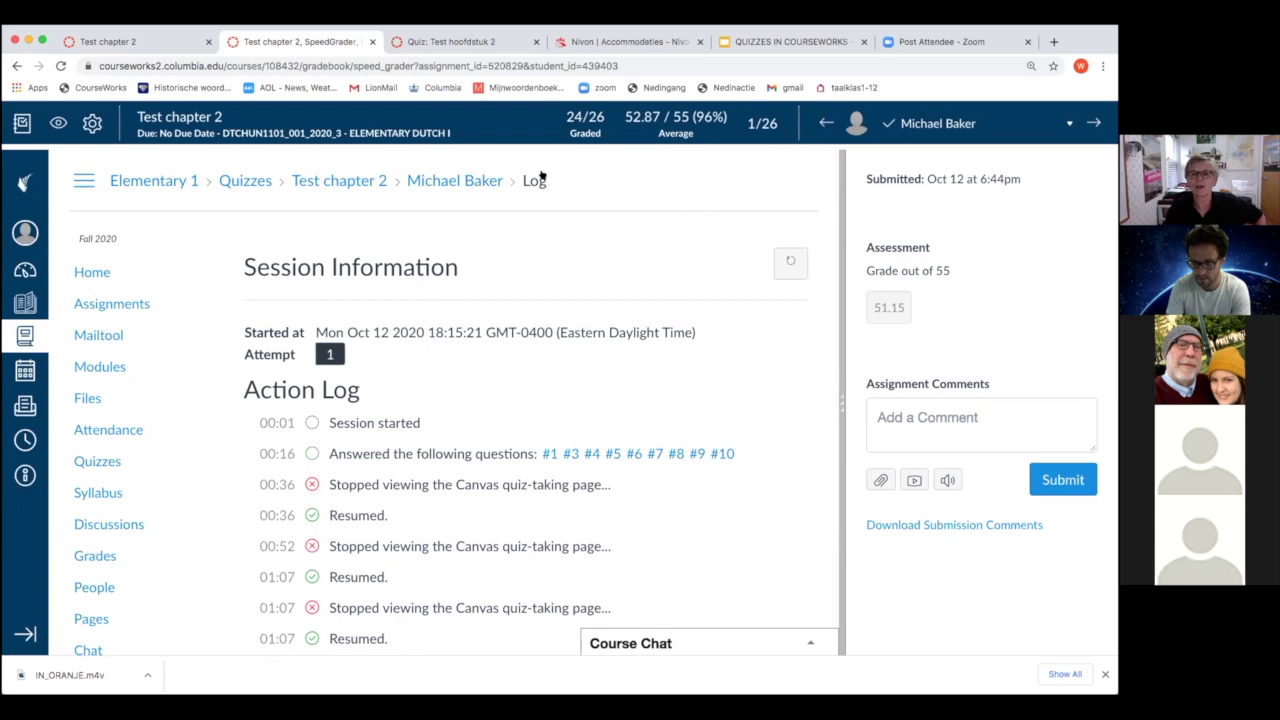
Leave the Test chapter 2 editor for the dashboard and open the quiz list of the Elementary 1 course
{"action": "left_click", "coordinate": [445, 41]}
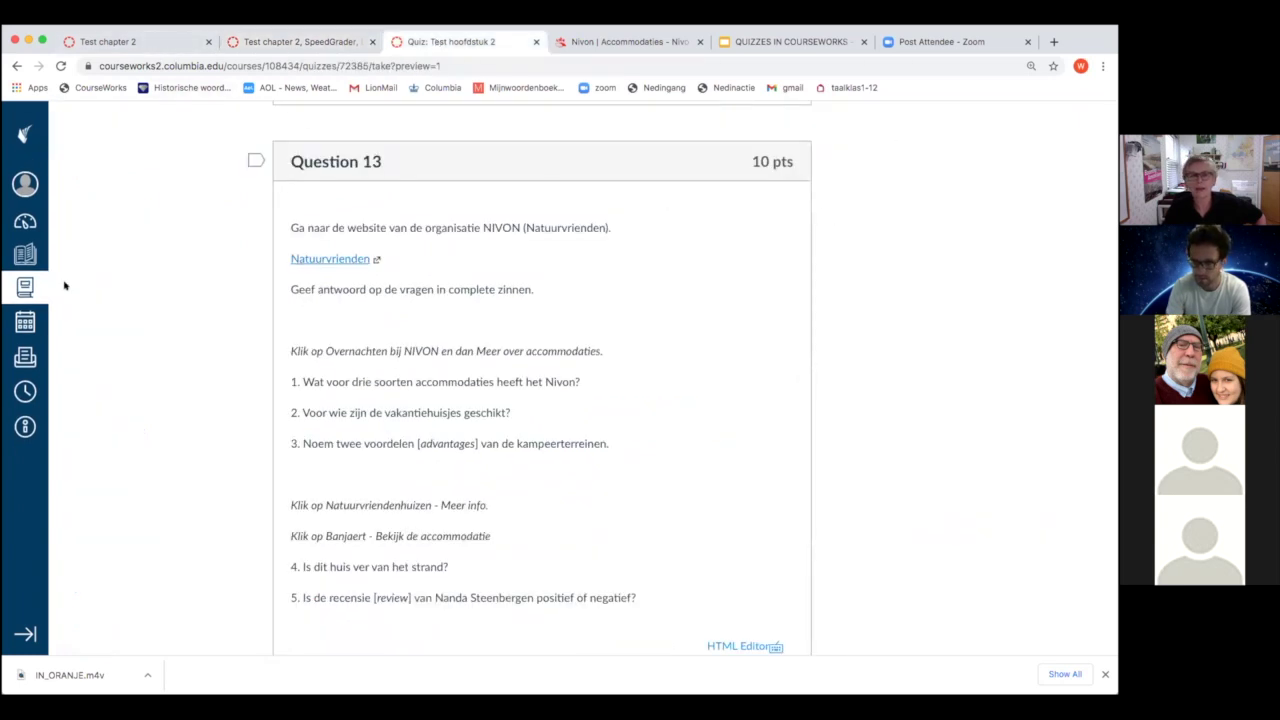
{"action": "left_click", "coordinate": [141, 41]}
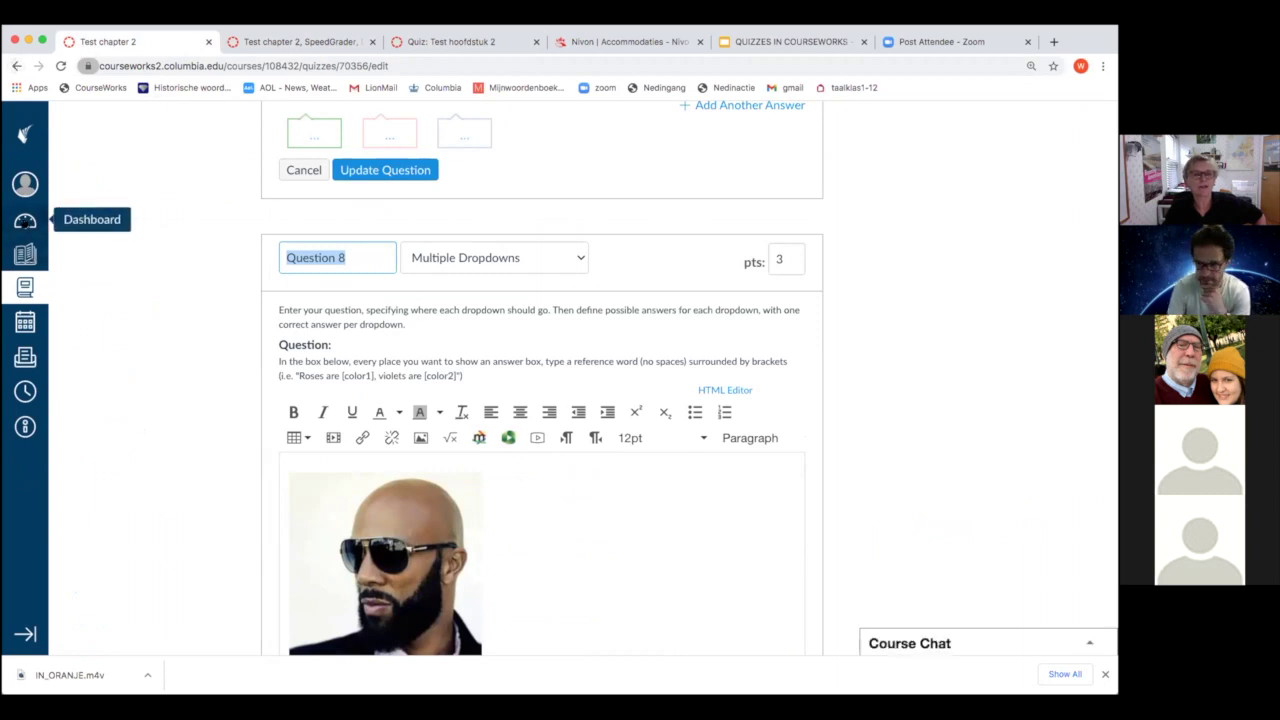
{"action": "left_click", "coordinate": [119, 222]}
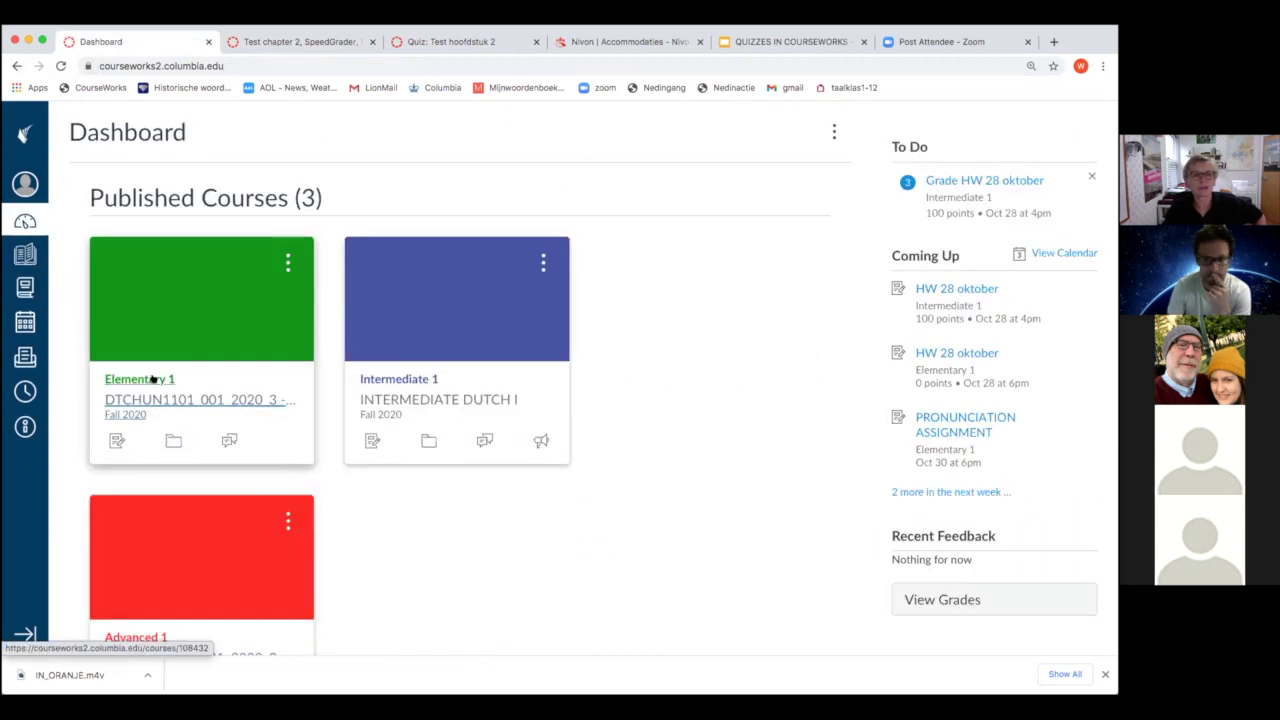
{"action": "left_click", "coordinate": [152, 380]}
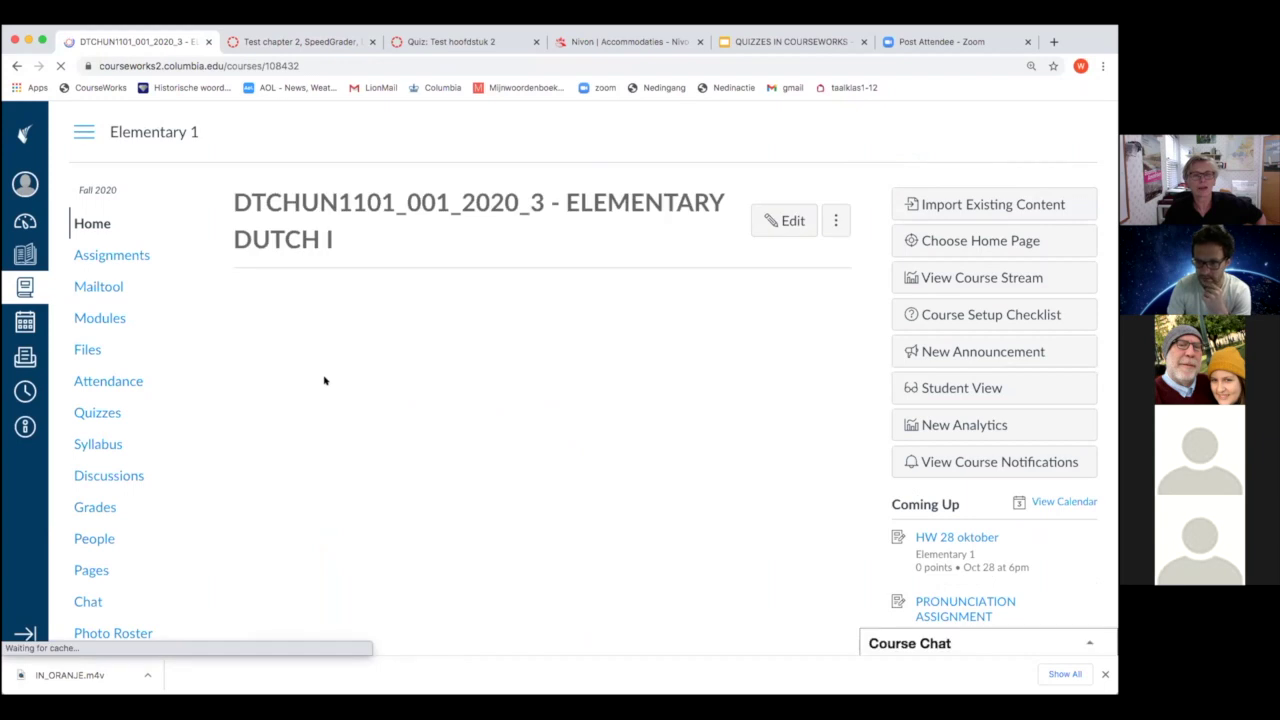
{"action": "scroll", "coordinate": [324, 380], "scroll_direction": "down", "scroll_amount": 3}
{"action": "scroll", "coordinate": [211, 326], "scroll_direction": "up", "scroll_amount": 3}
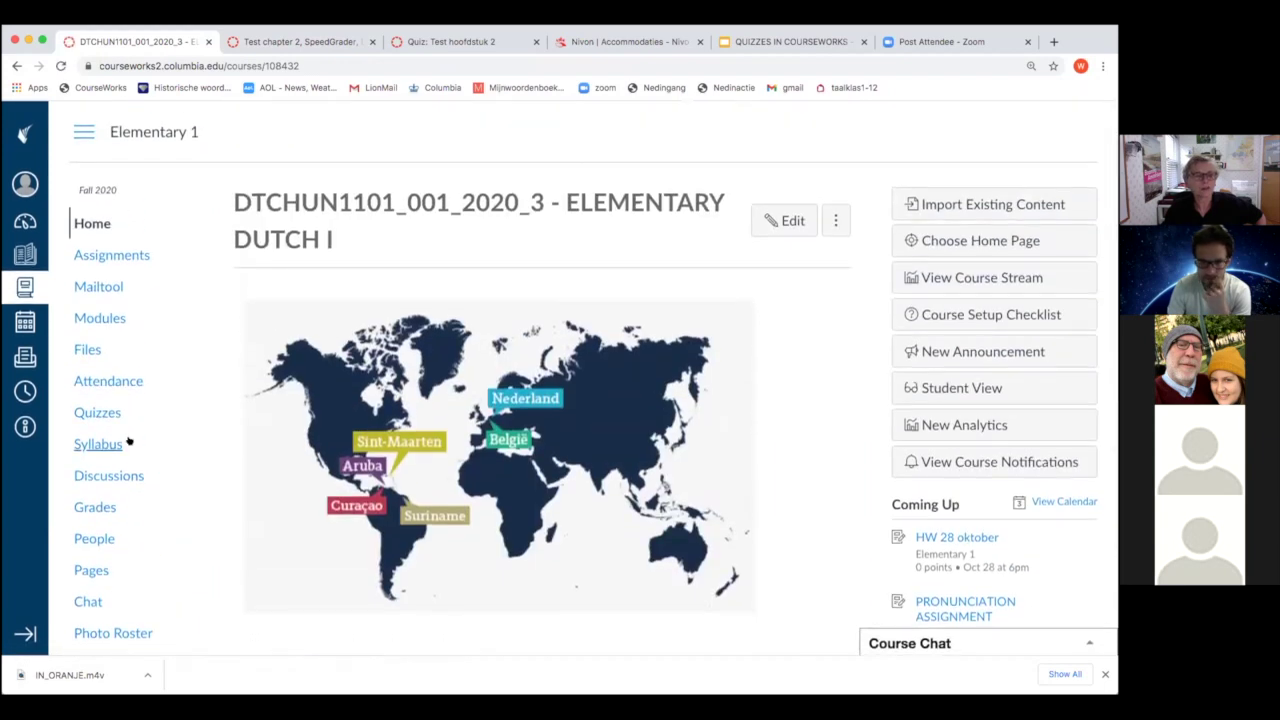
{"action": "left_click", "coordinate": [100, 413]}
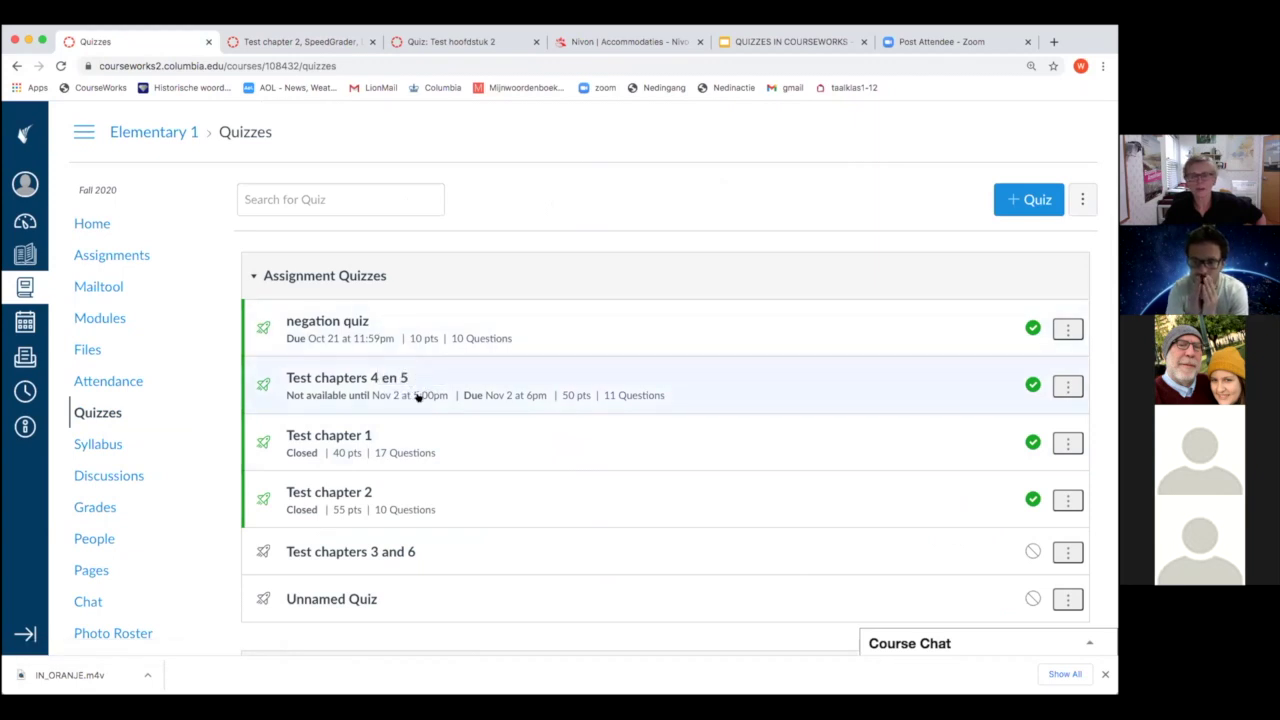
Look through the Practice Quizzes of the Elementary 1 course and open the Plurals Practice Quiz
{"action": "scroll", "coordinate": [408, 458], "scroll_direction": "down", "scroll_amount": 5}
{"action": "scroll", "coordinate": [408, 458], "scroll_direction": "down", "scroll_amount": 1}
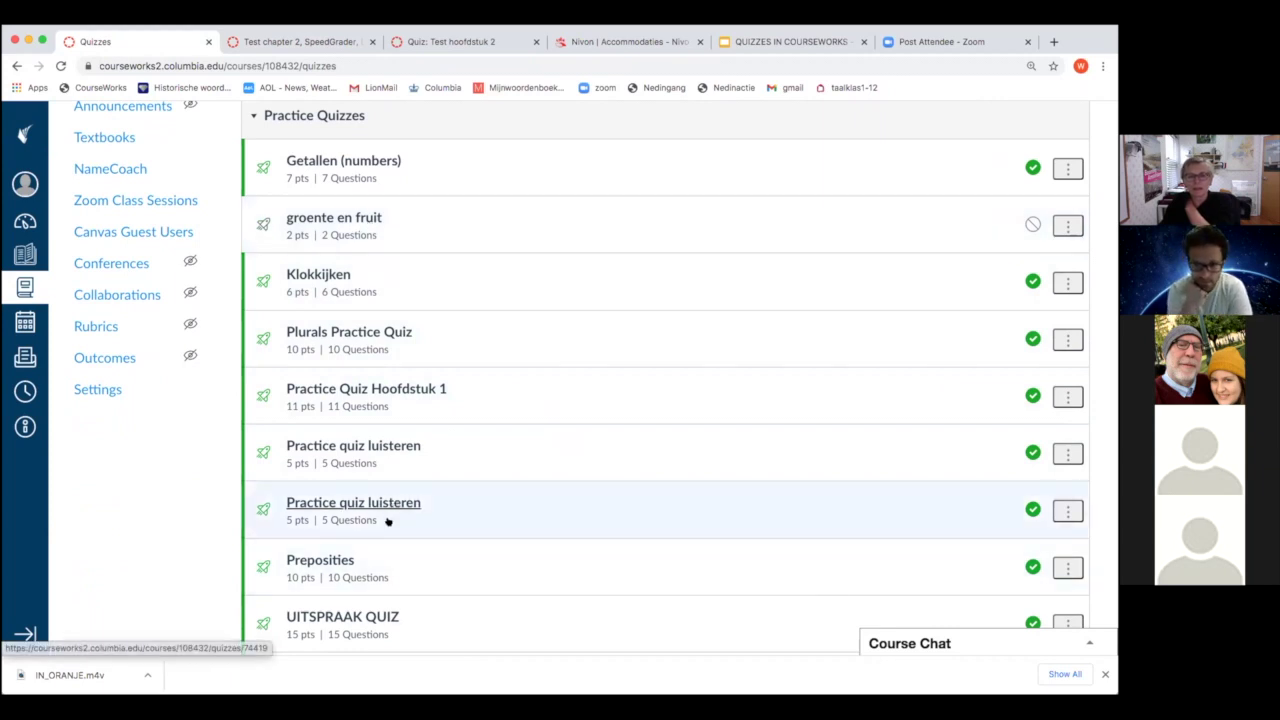
{"action": "scroll", "coordinate": [387, 524], "scroll_direction": "down", "scroll_amount": 1}
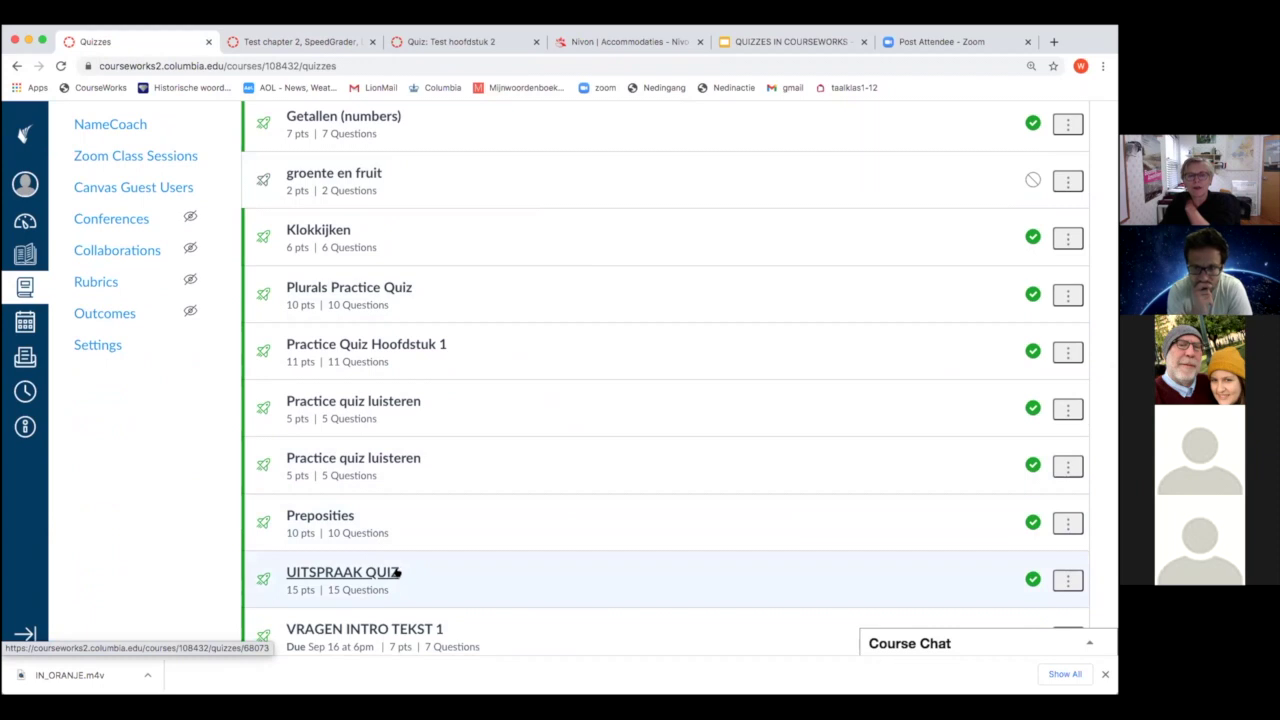
{"action": "scroll", "coordinate": [398, 572], "scroll_direction": "up", "scroll_amount": 1}
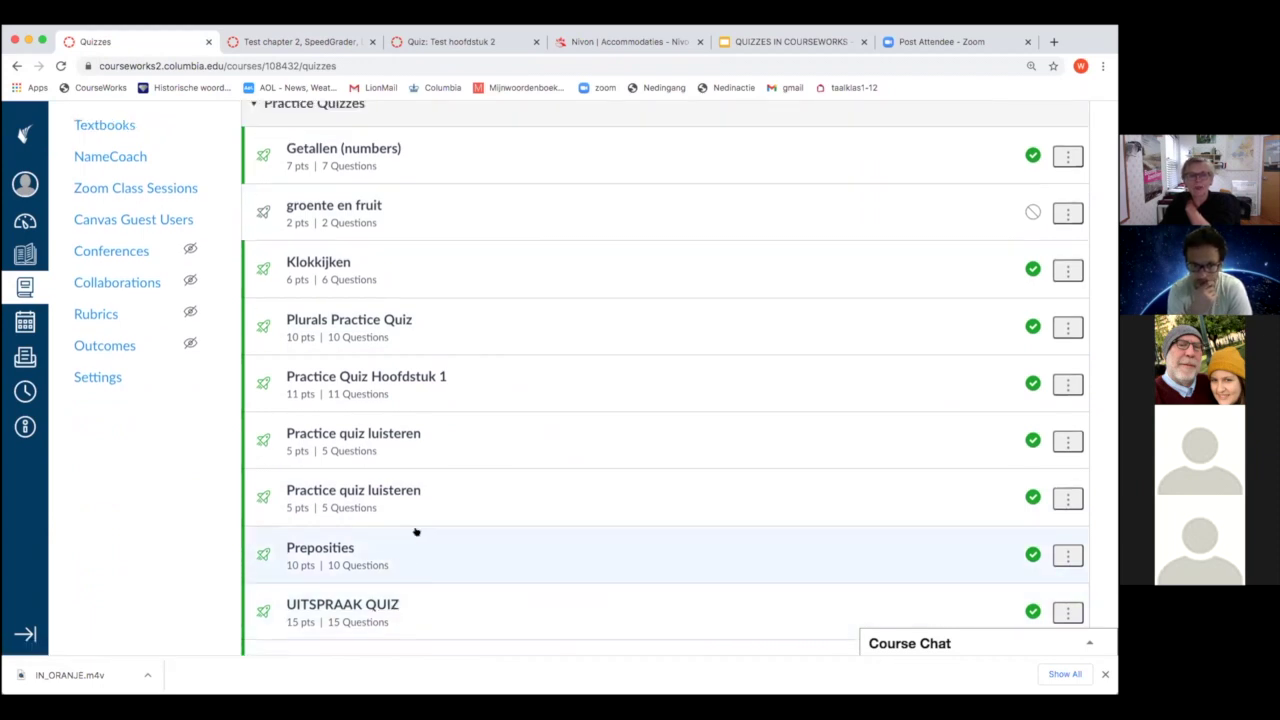
{"action": "left_click", "coordinate": [351, 320]}
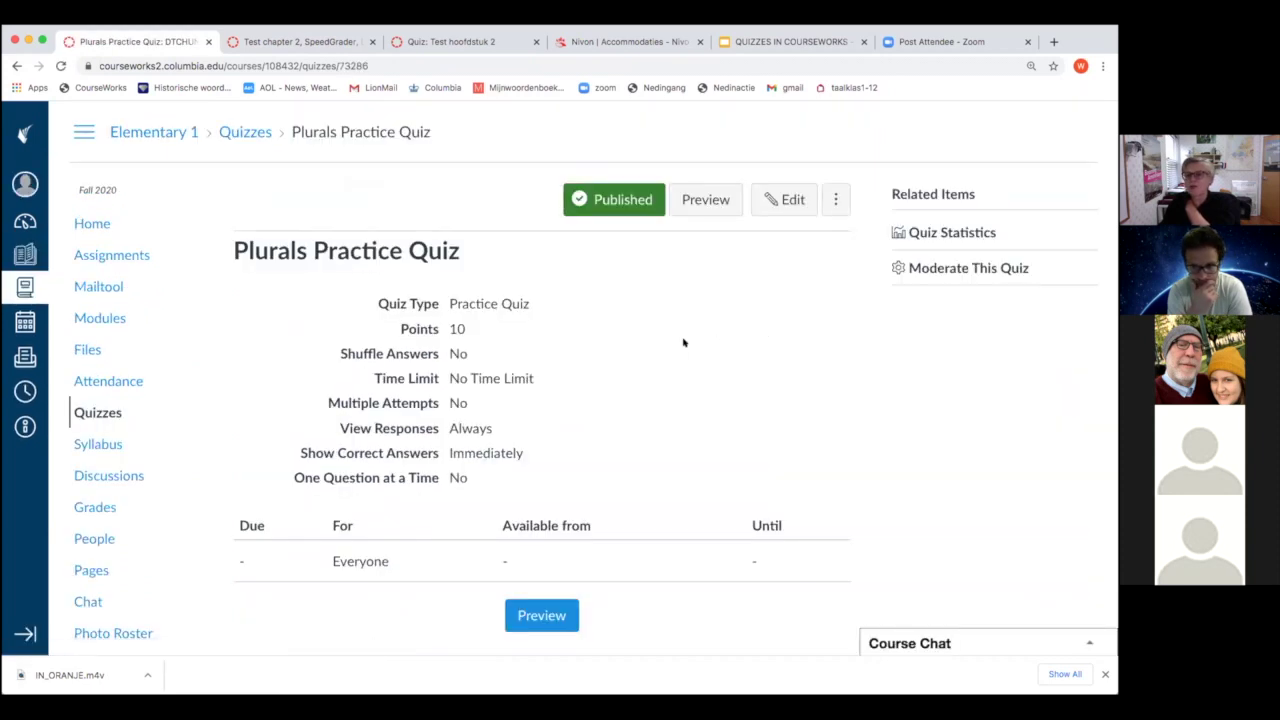
Preview the Plurals Practice Quiz, view its quiz type and options in the editor, and leave without saving
{"action": "left_click", "coordinate": [700, 207]}
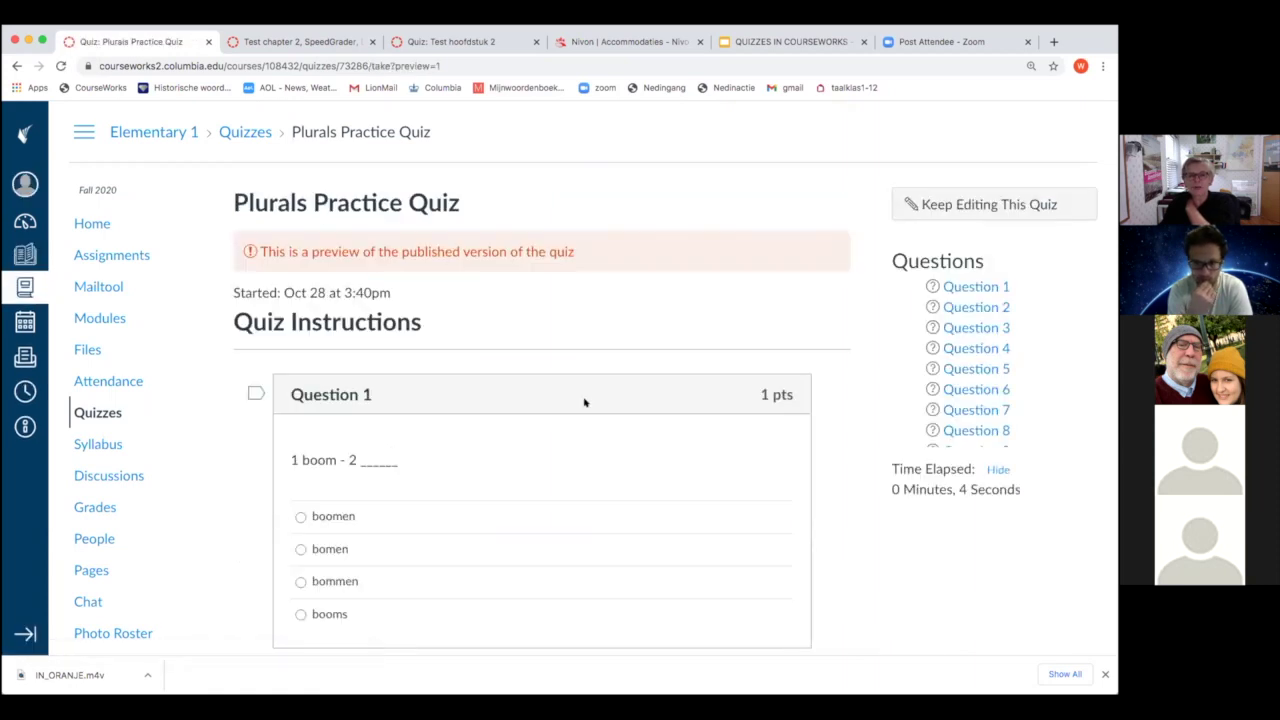
{"action": "scroll", "coordinate": [585, 402], "scroll_direction": "down", "scroll_amount": 1}
{"action": "scroll", "coordinate": [585, 402], "scroll_direction": "up", "scroll_amount": 1}
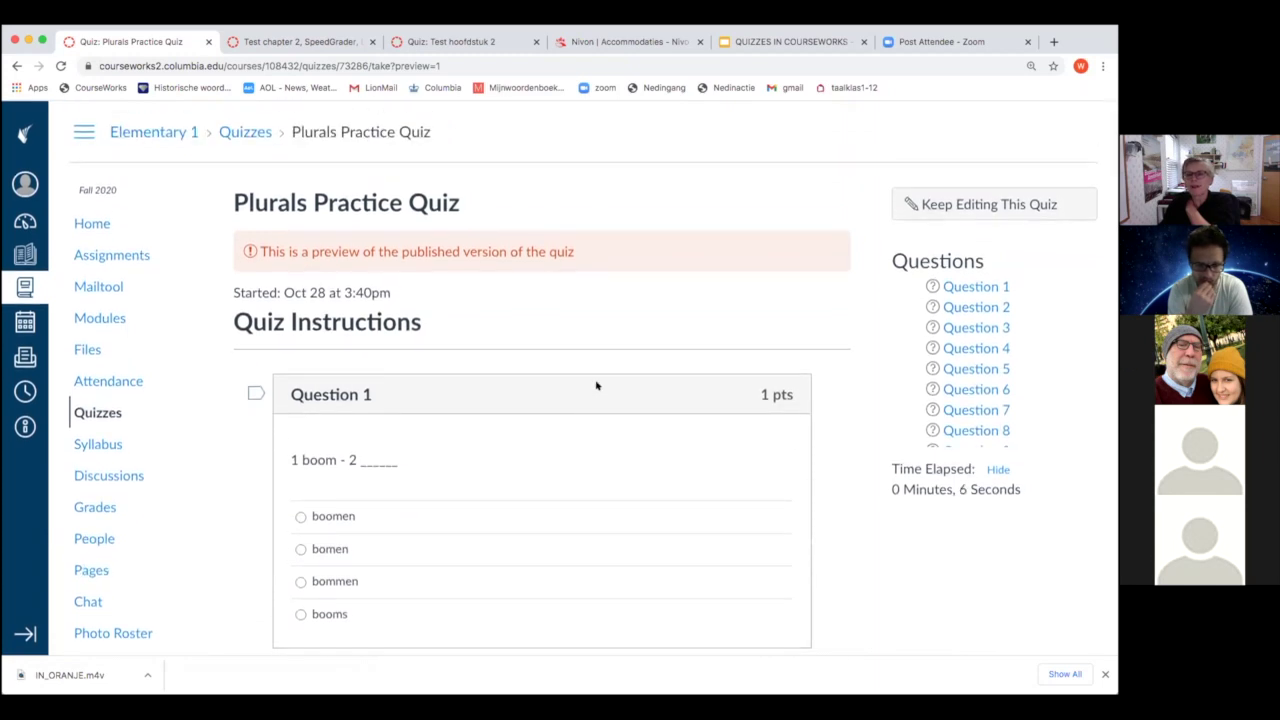
{"action": "left_click", "coordinate": [988, 206]}
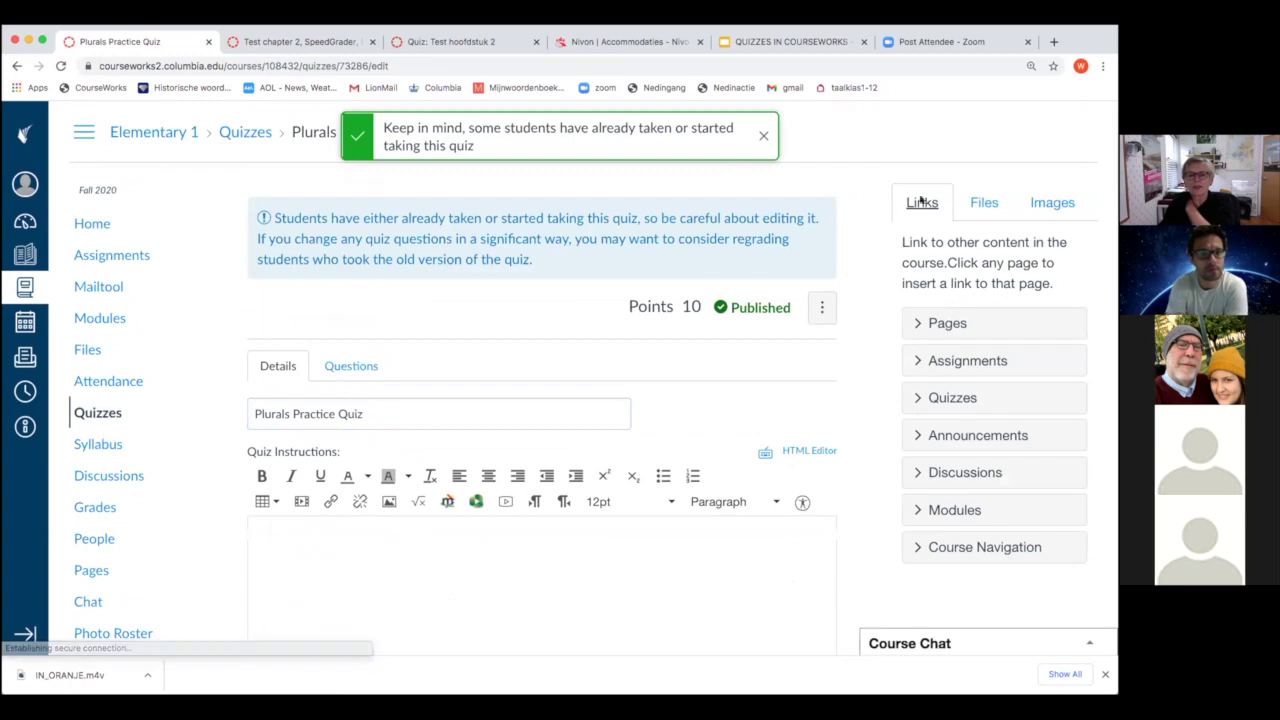
{"action": "scroll", "coordinate": [620, 346], "scroll_direction": "down", "scroll_amount": 15}
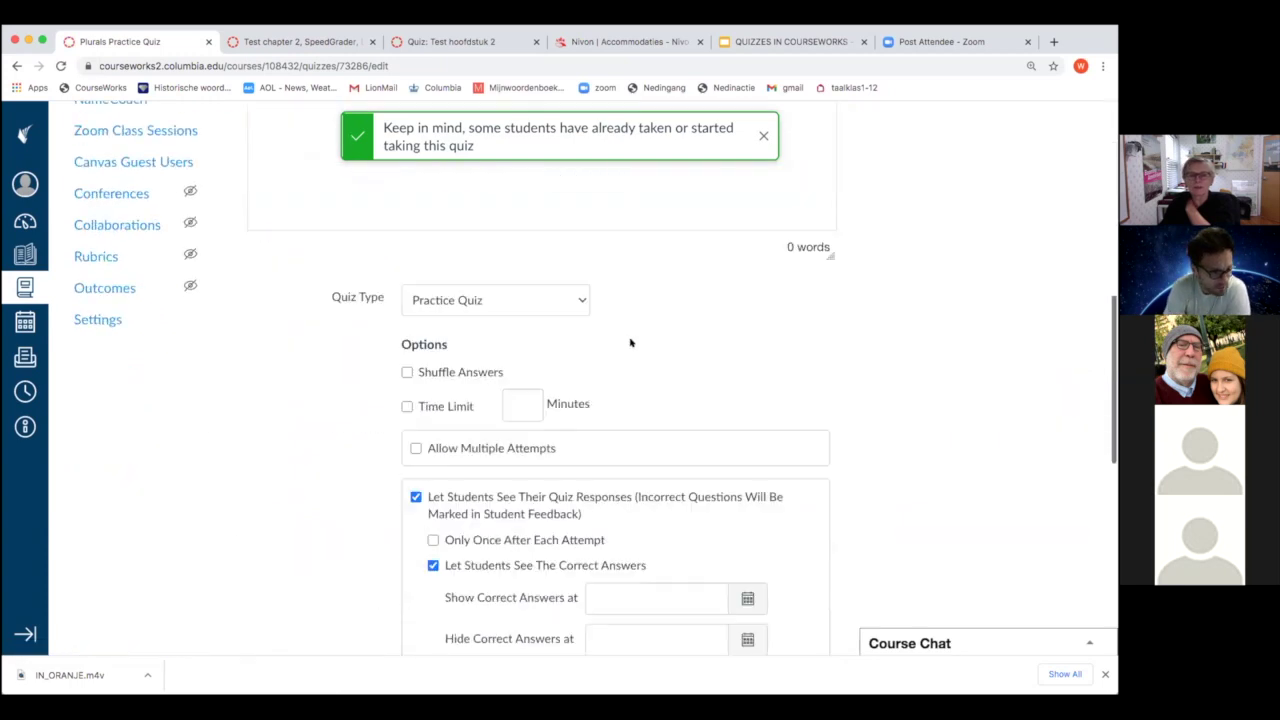
{"action": "left_click", "coordinate": [805, 596]}
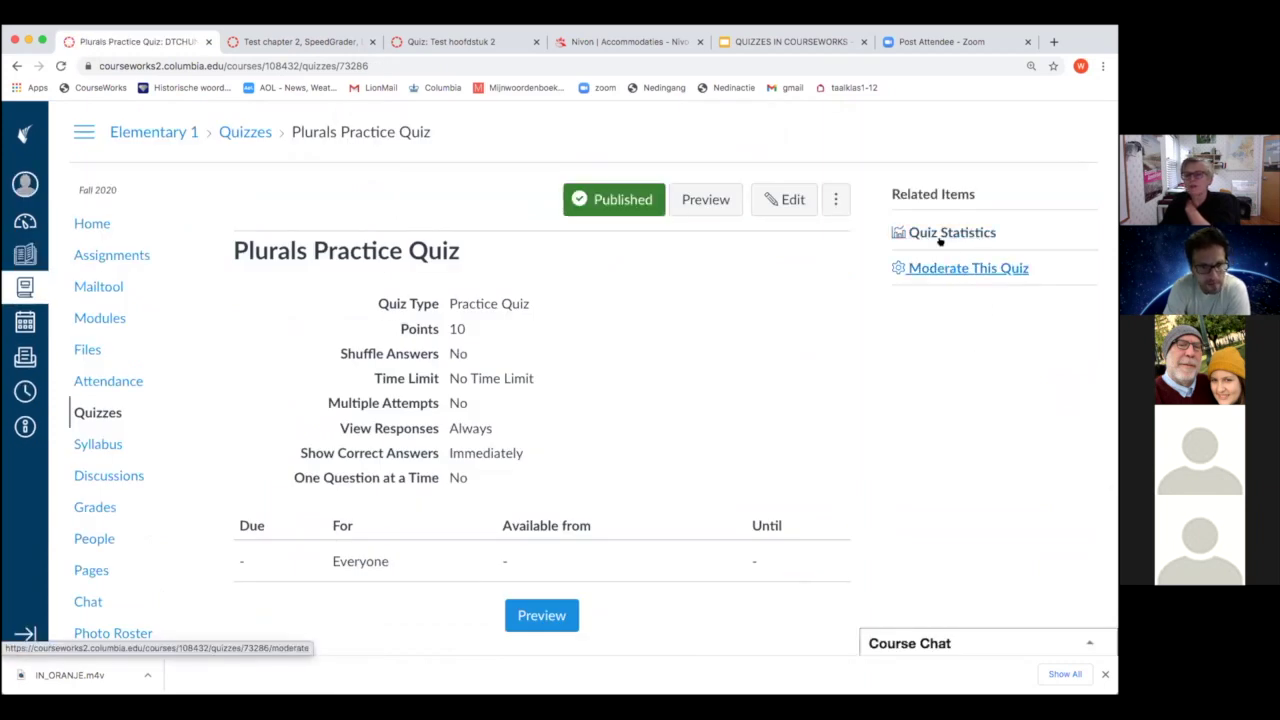
Open the Plurals Practice Quiz statistics and generate the Student Analysis and Item Analysis reports, dismissing the file downloads
{"action": "left_click", "coordinate": [936, 234]}
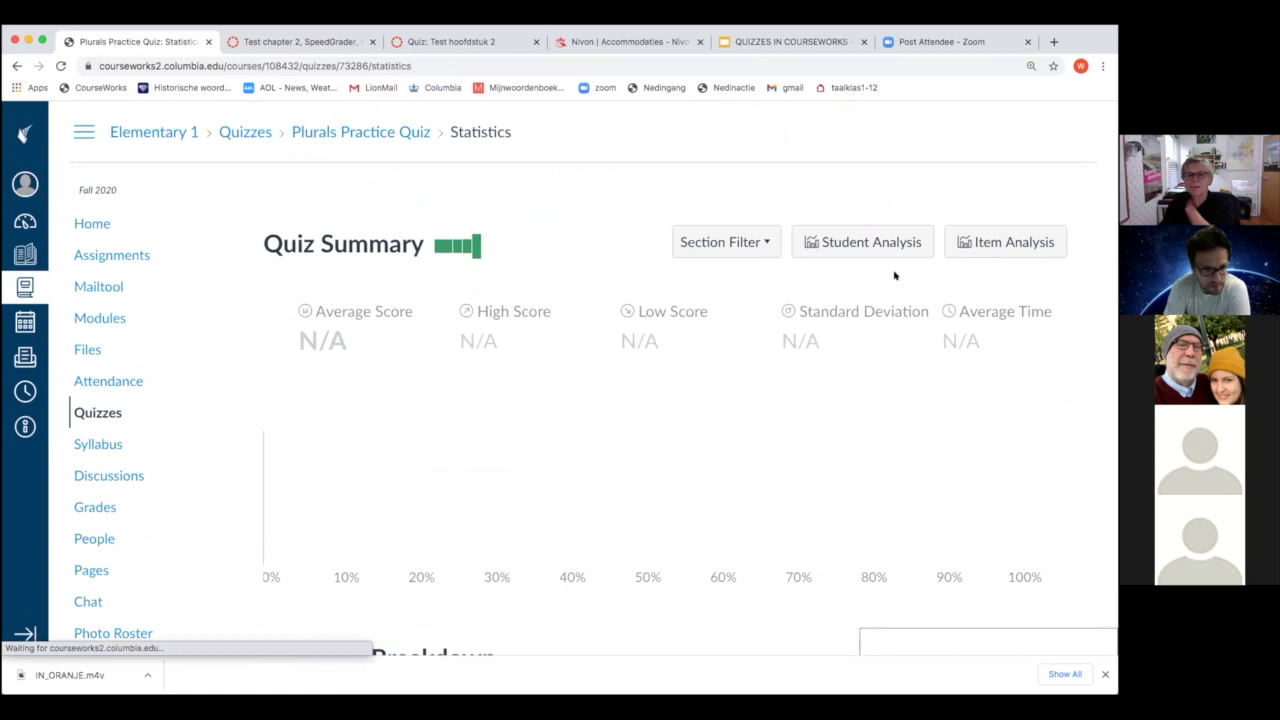
{"action": "left_click", "coordinate": [876, 245]}
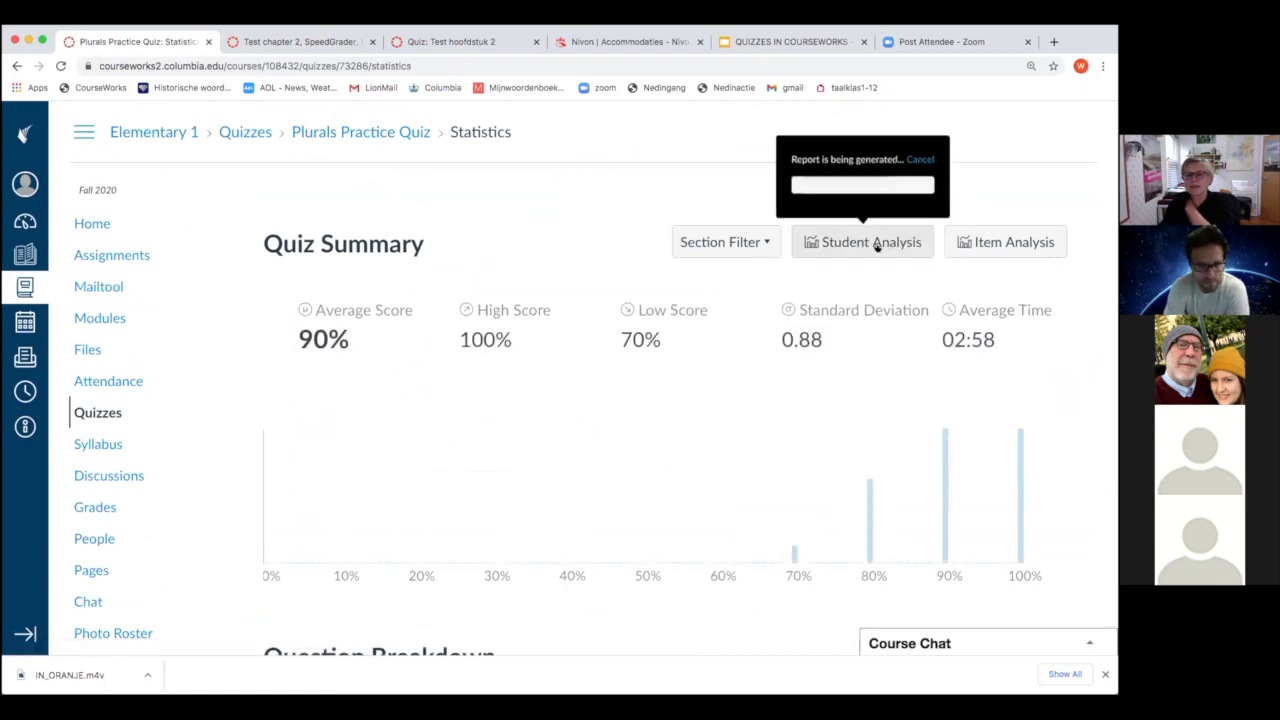
{"action": "left_click", "coordinate": [1000, 245]}
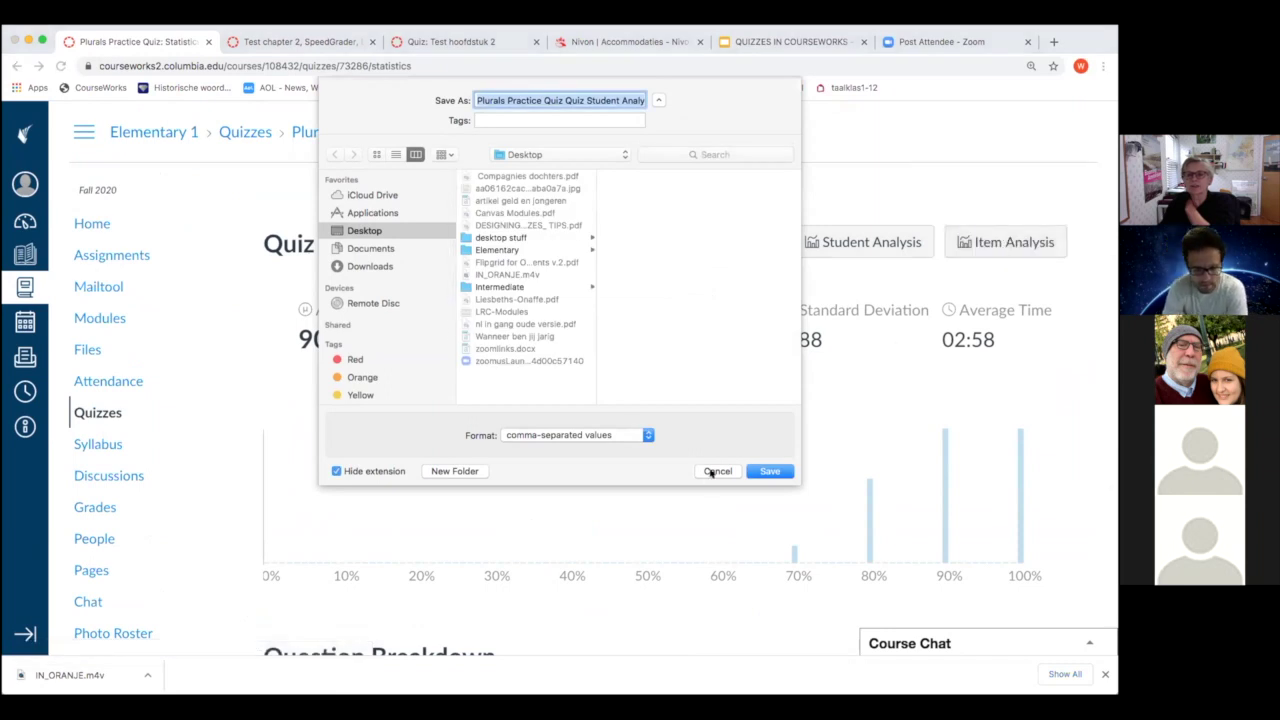
{"action": "left_click", "coordinate": [716, 471]}
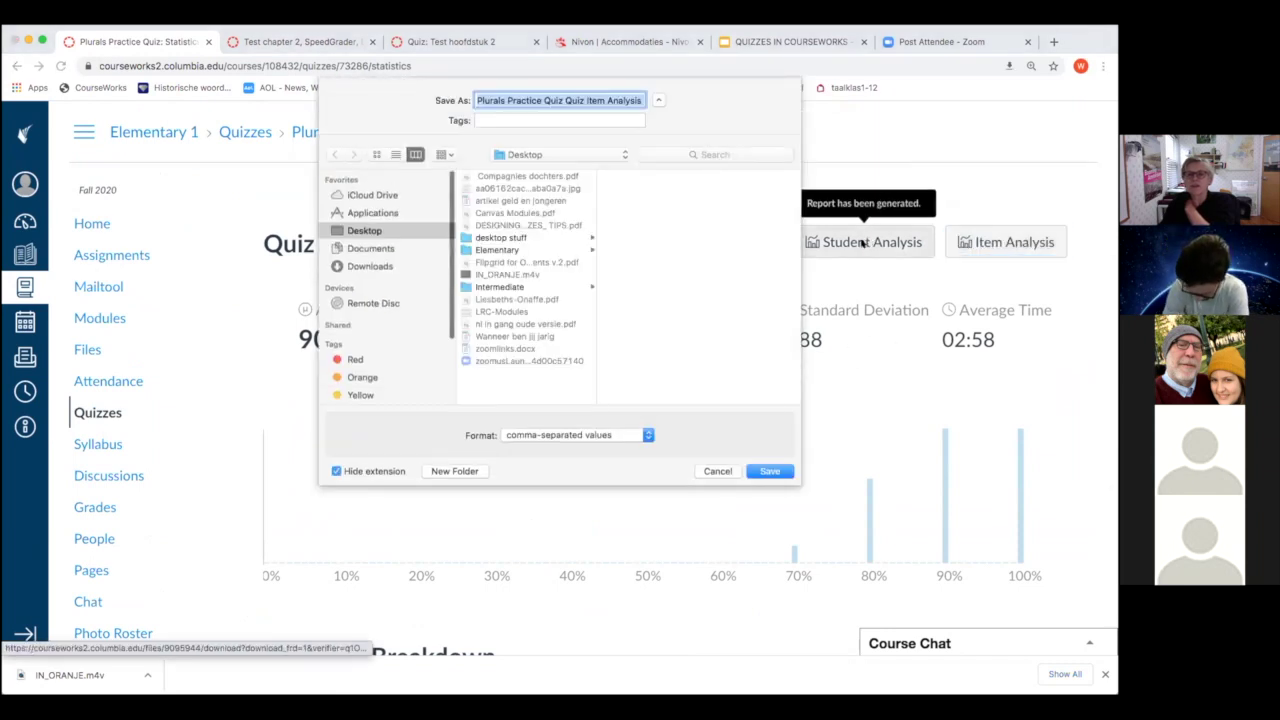
{"action": "left_click", "coordinate": [720, 469]}
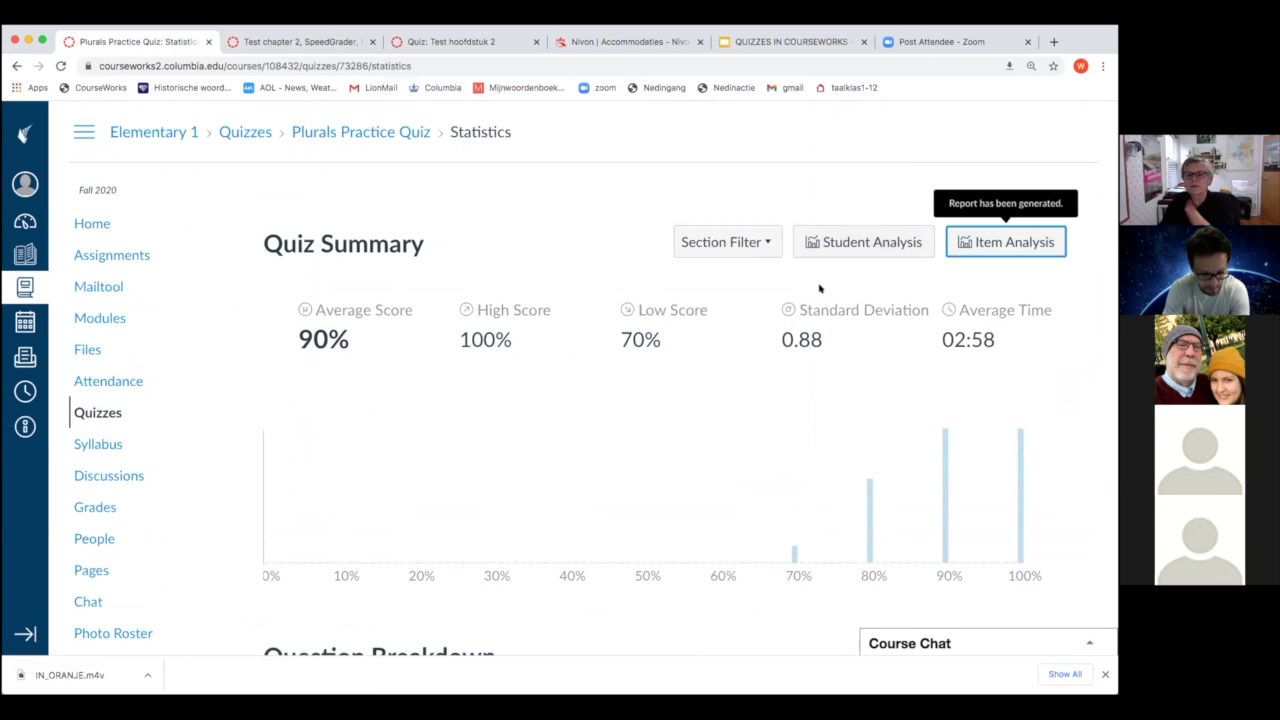
{"action": "left_click", "coordinate": [824, 242]}
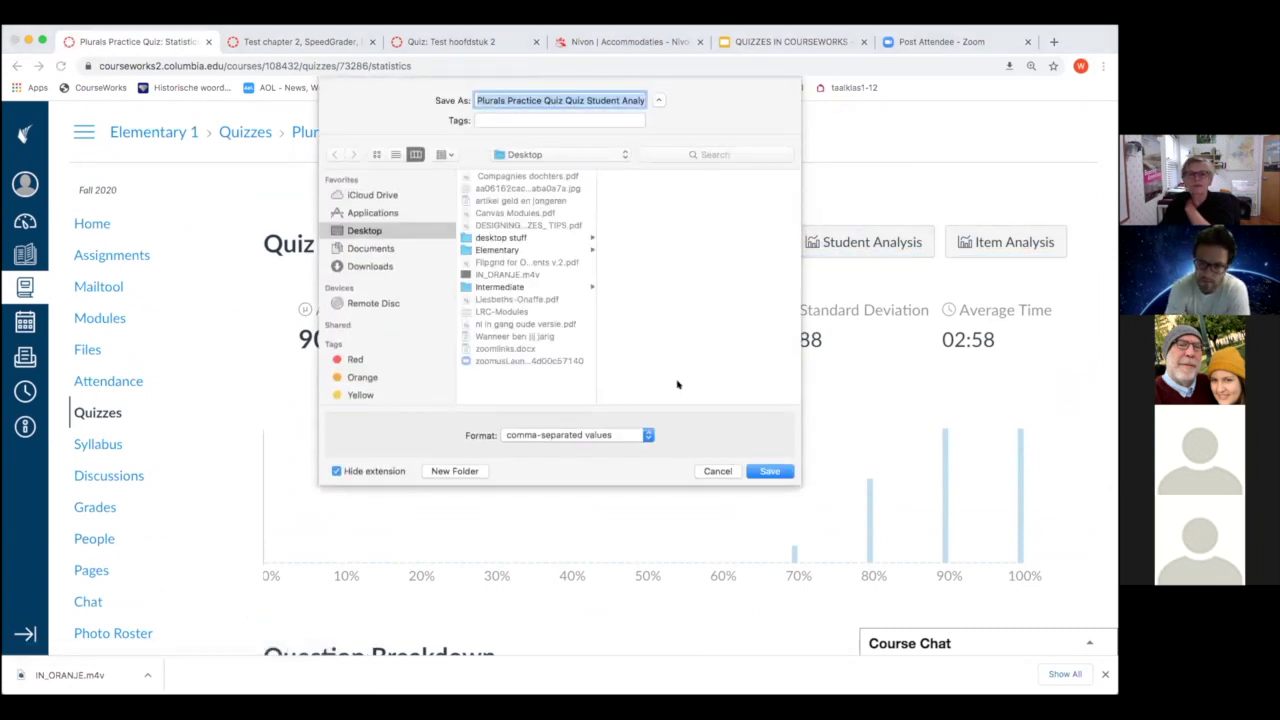
{"action": "left_click", "coordinate": [718, 471]}
Examine the Question Breakdown for the answer distribution and discrimination index of each plural question
{"action": "scroll", "coordinate": [728, 463], "scroll_direction": "down", "scroll_amount": 3}
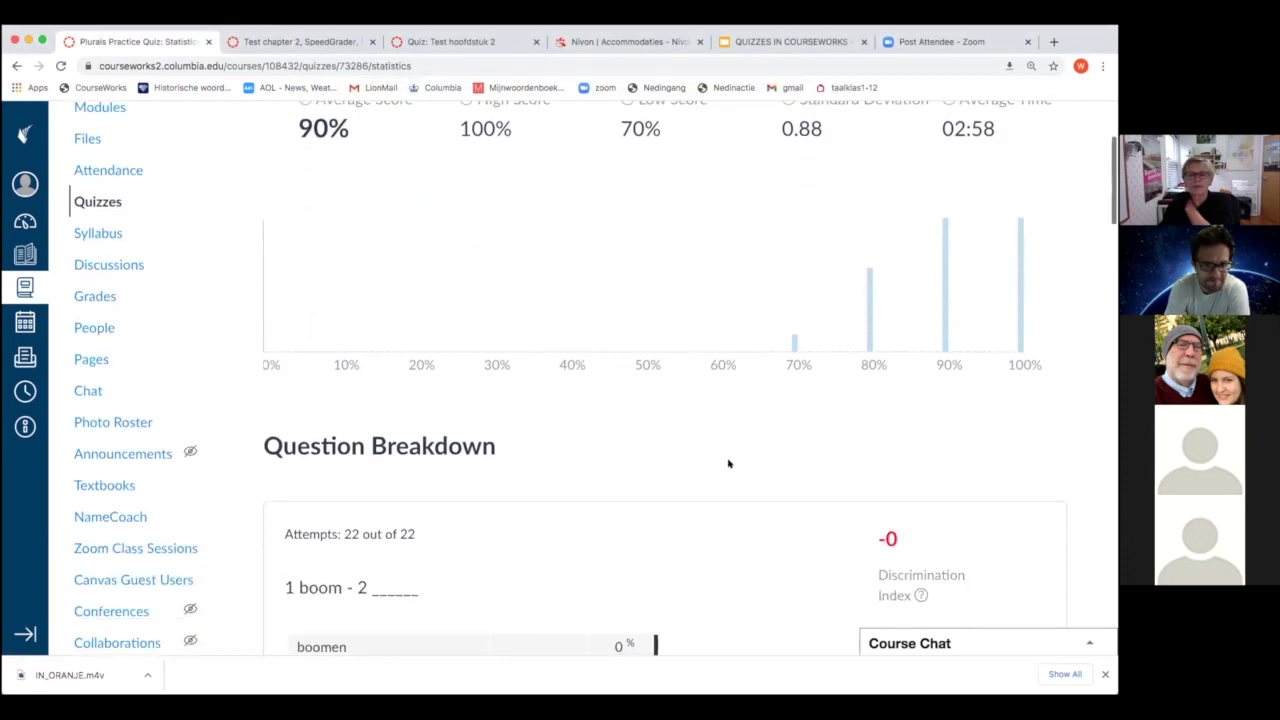
{"action": "scroll", "coordinate": [740, 460], "scroll_direction": "down", "scroll_amount": 5}
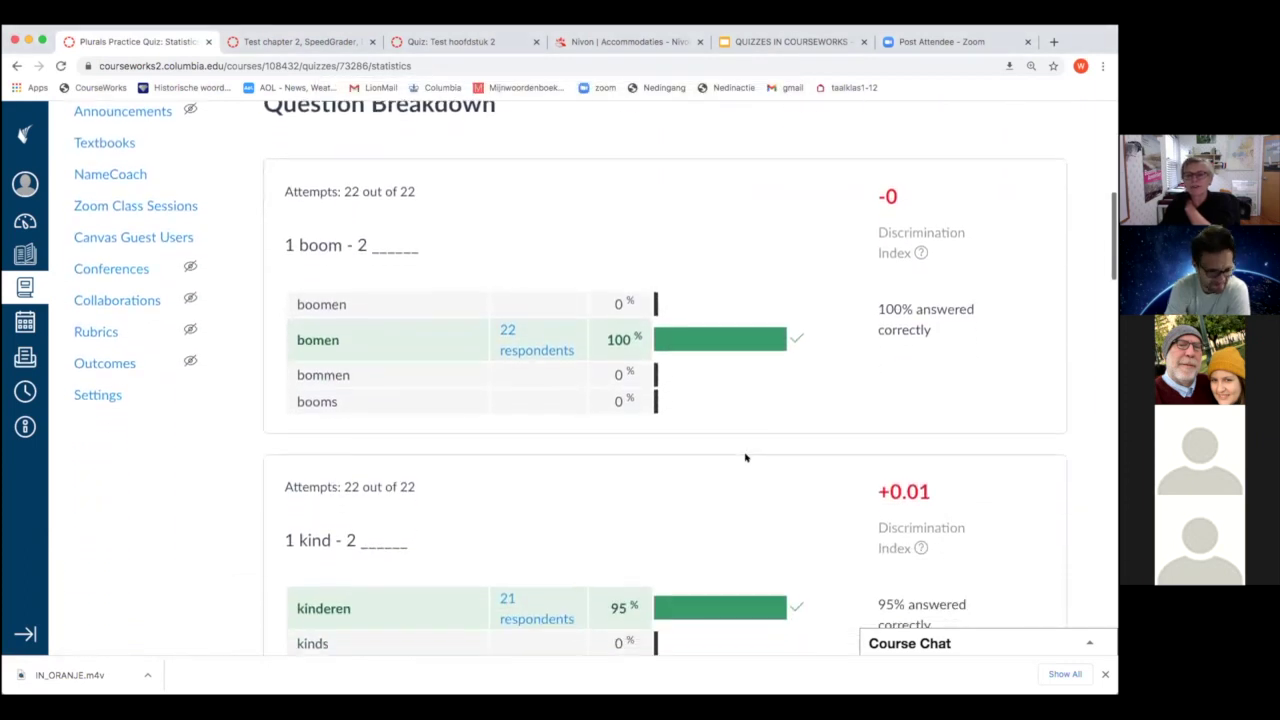
{"action": "scroll", "coordinate": [745, 457], "scroll_direction": "down", "scroll_amount": 3}
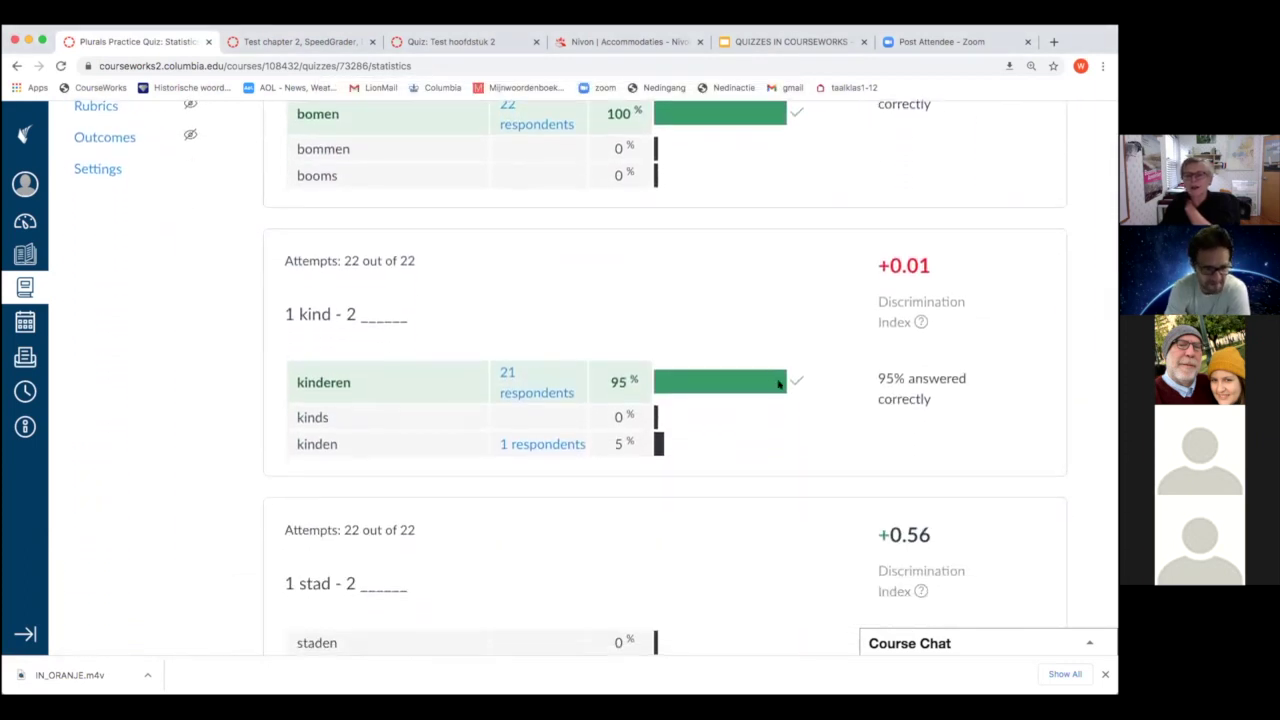
{"action": "scroll", "coordinate": [779, 385], "scroll_direction": "down", "scroll_amount": 3}
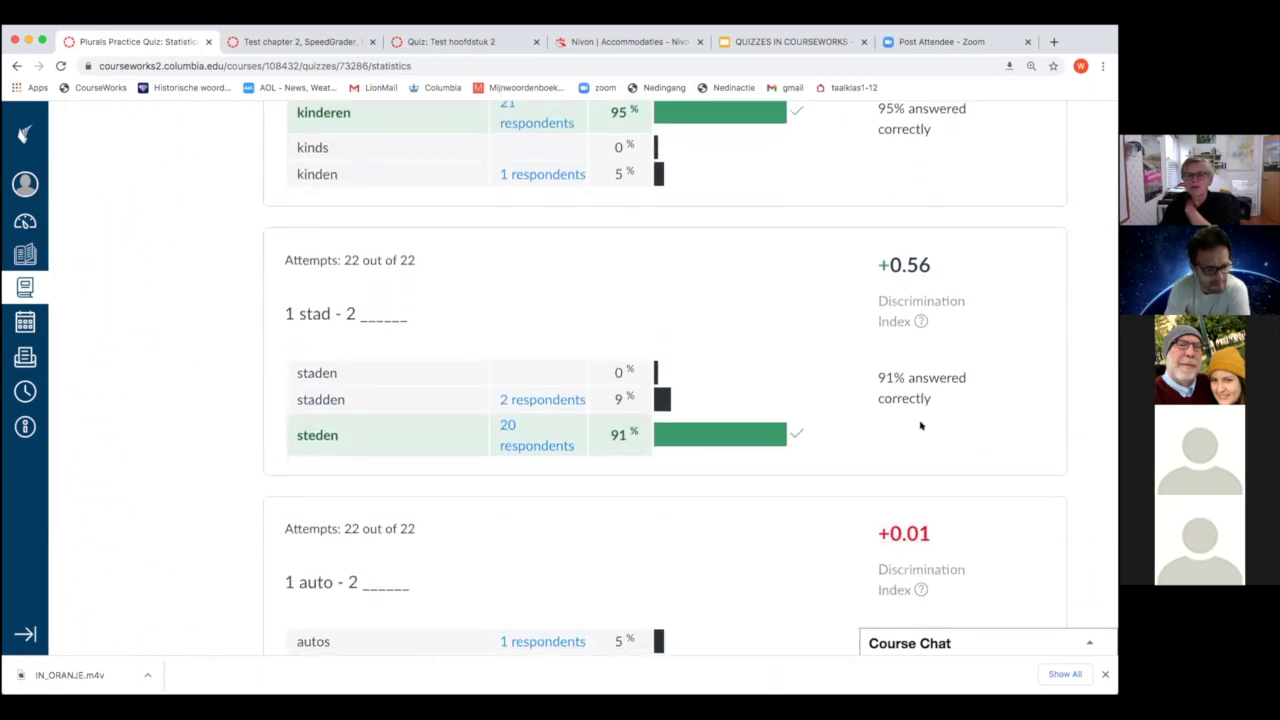
{"action": "scroll", "coordinate": [921, 426], "scroll_direction": "down", "scroll_amount": 9}
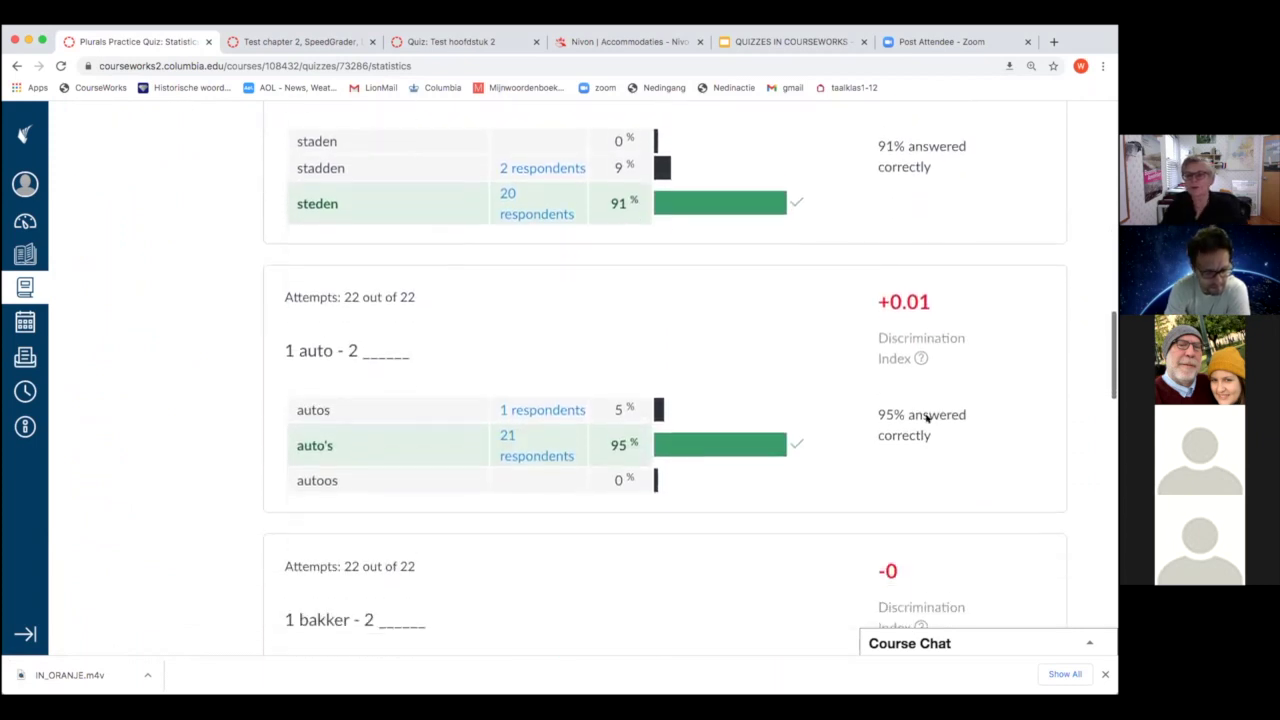
Close the quiz statistics page and switch to the QUIZZES IN COURSEWORKS presentation in Google Slides
{"action": "scroll", "coordinate": [940, 396], "scroll_direction": "up", "scroll_amount": 20}
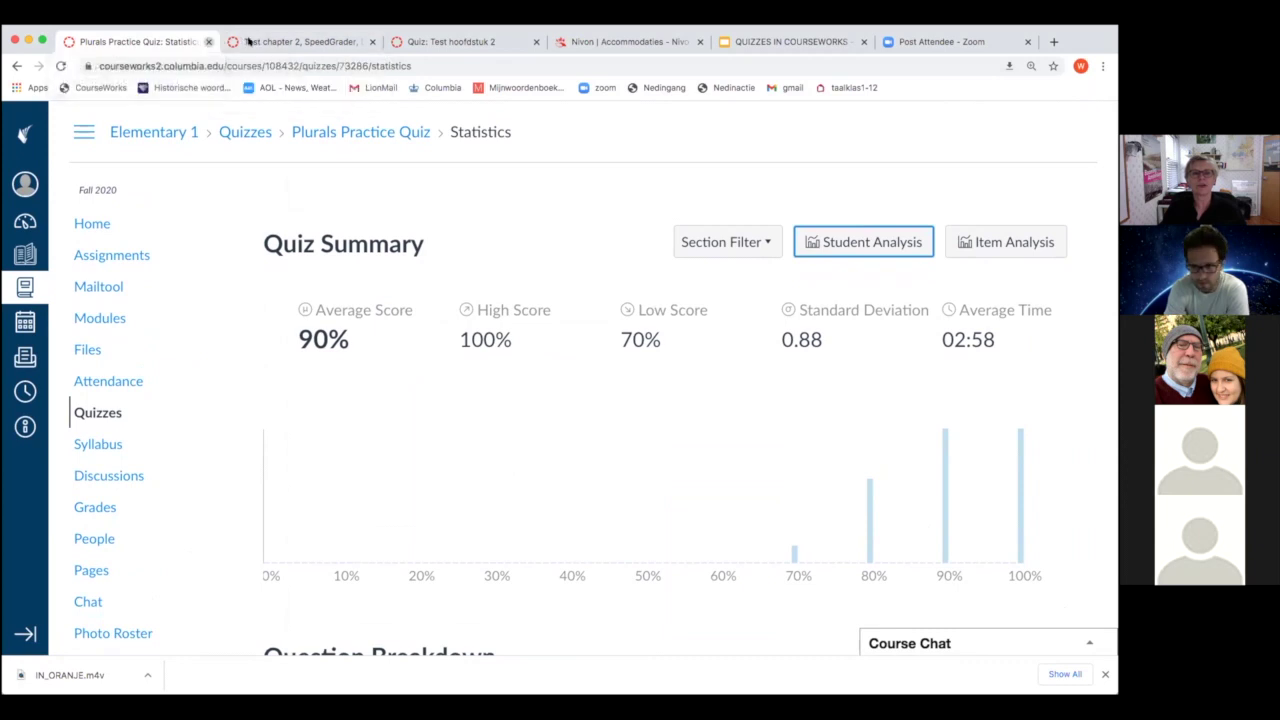
{"action": "left_click", "coordinate": [208, 41]}
{"action": "left_click", "coordinate": [592, 42]}
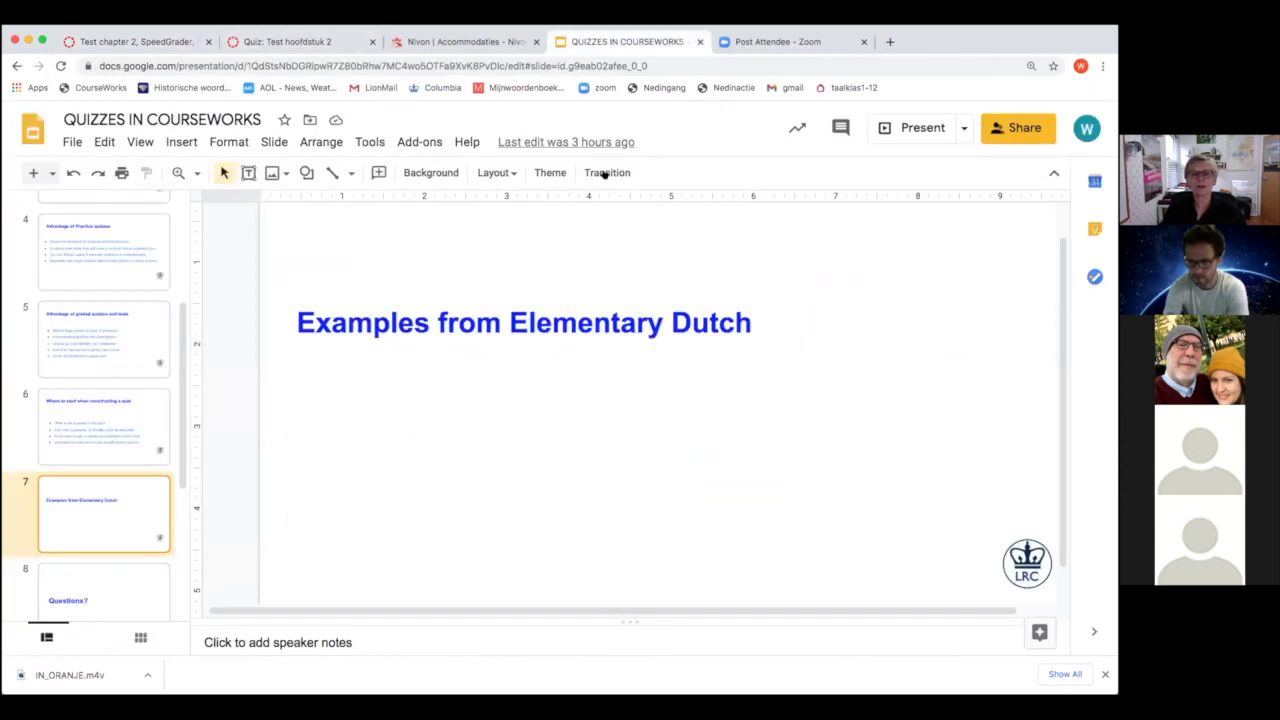